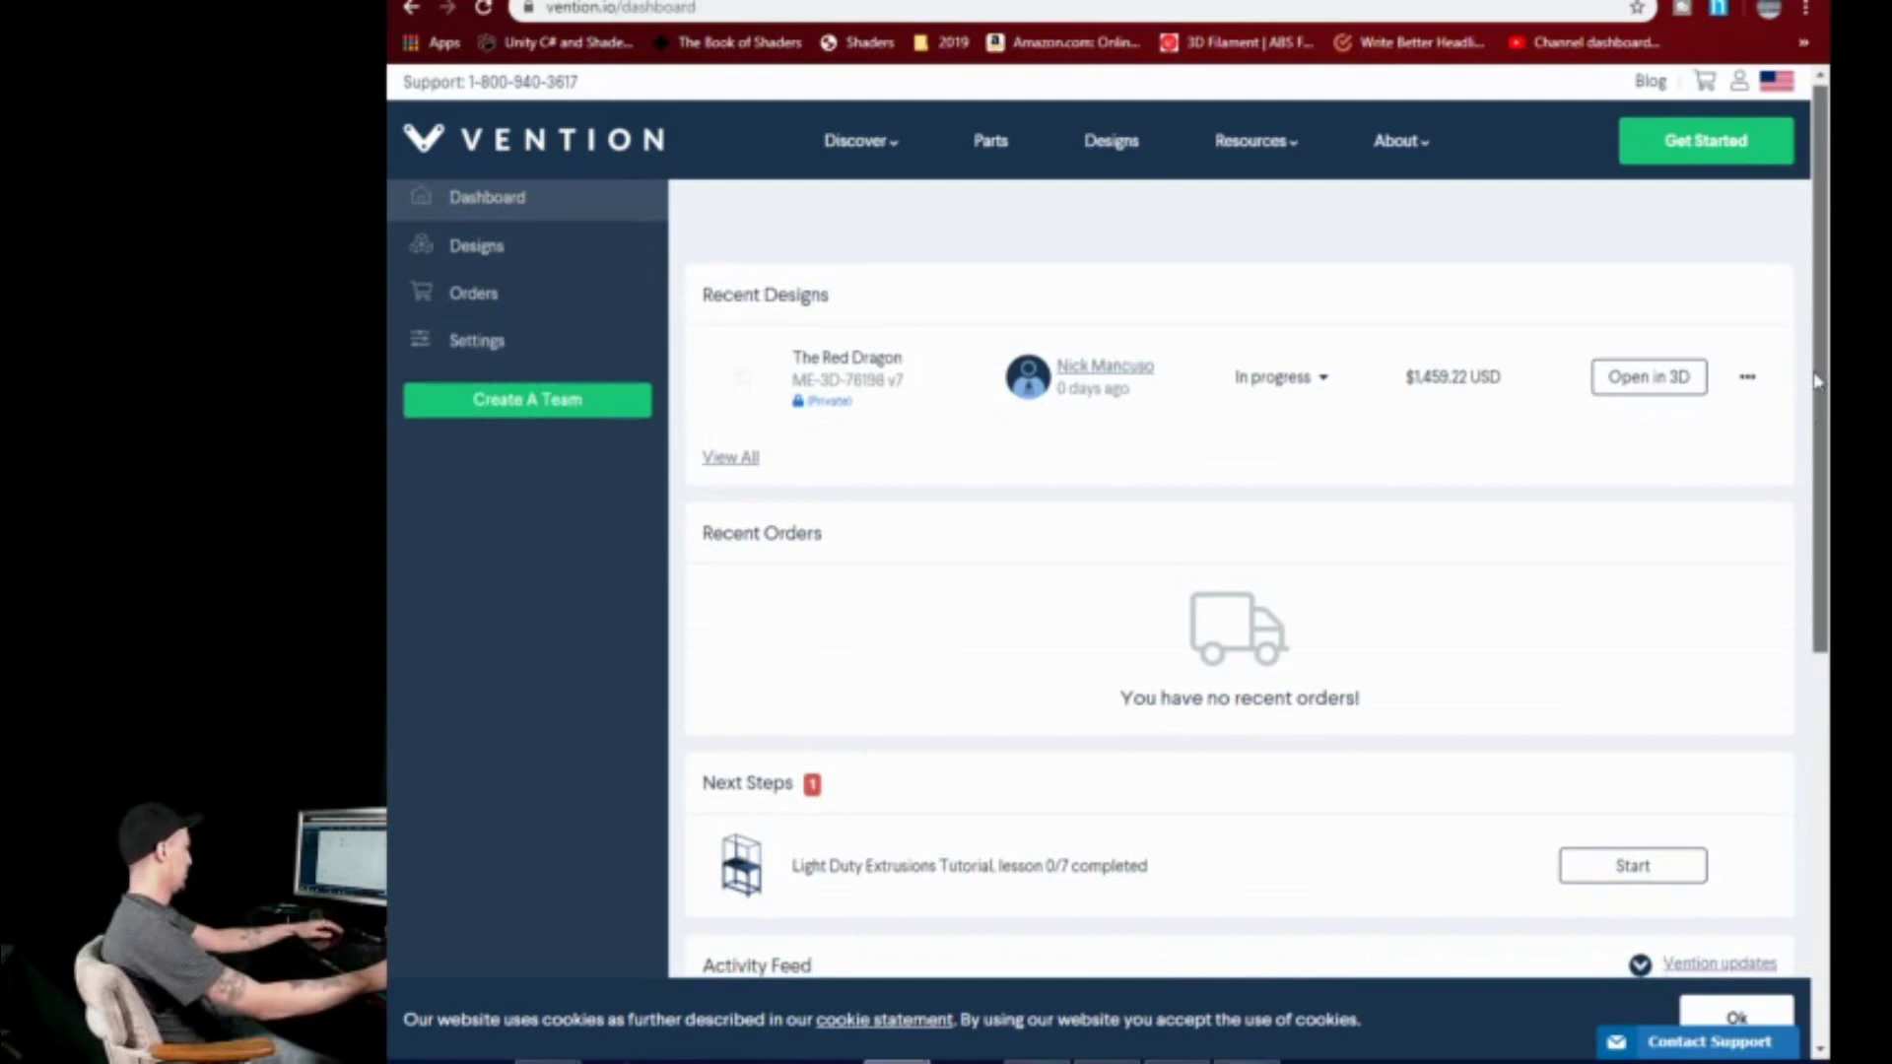
# - Start the Light Duty Extrusions Tutorial from the Next Steps section of the dashboard and begin its first lesson
pyautogui.moveTo(1823, 369); pyautogui.dragTo(1826, 503)
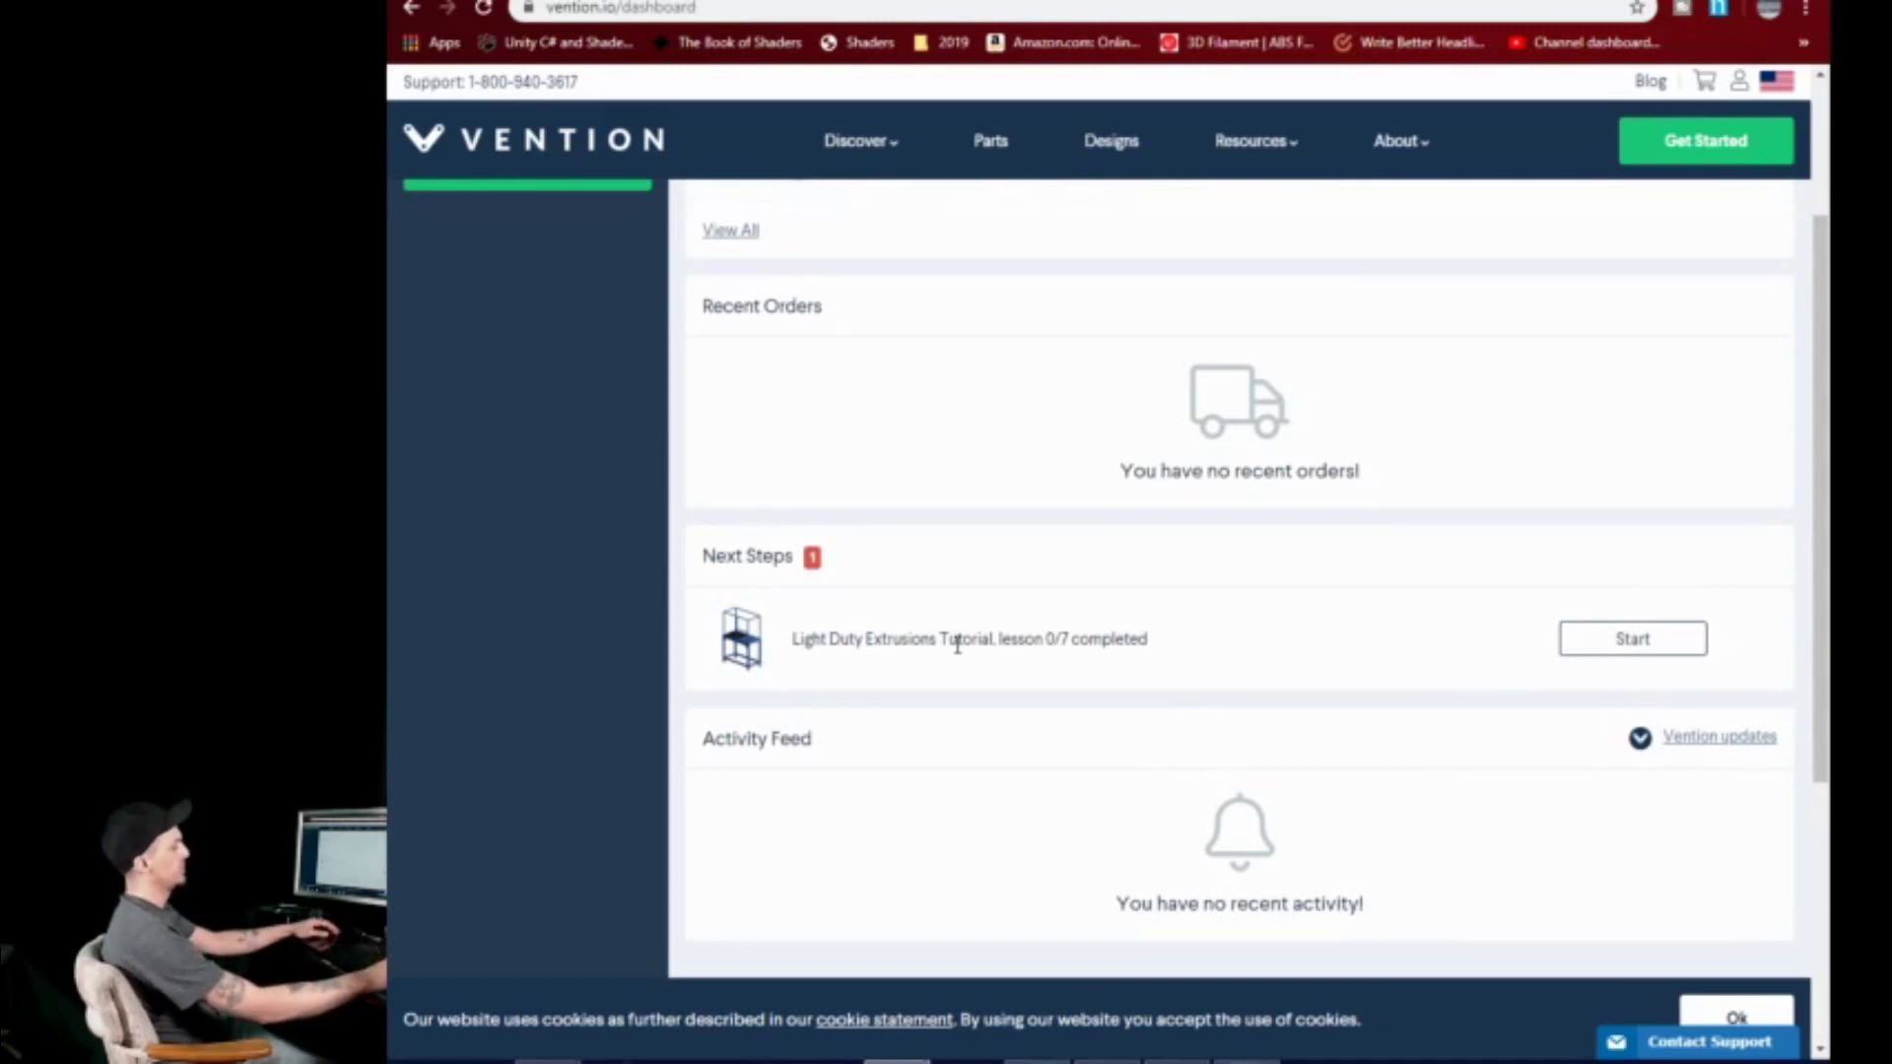
pyautogui.scroll(2, 1016, 714)
pyautogui.scroll(-2, 1021, 768)
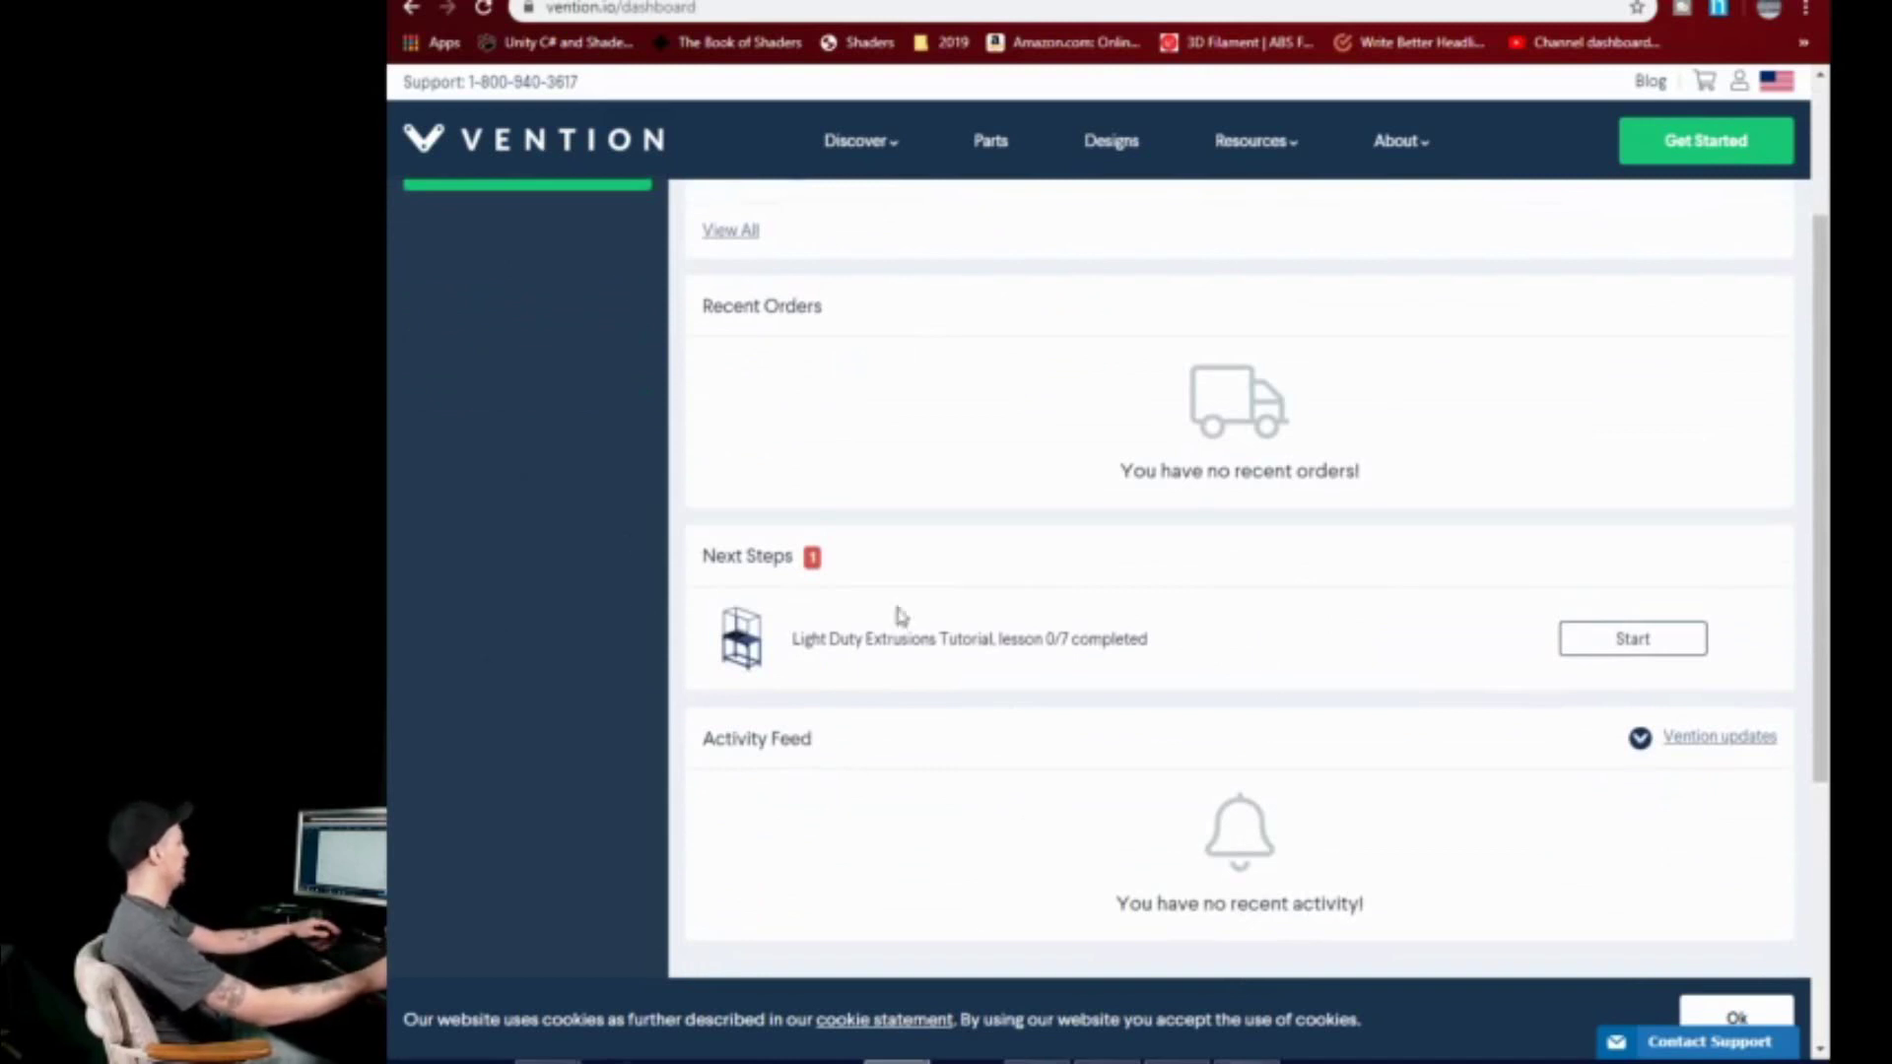
pyautogui.click(1633, 646)
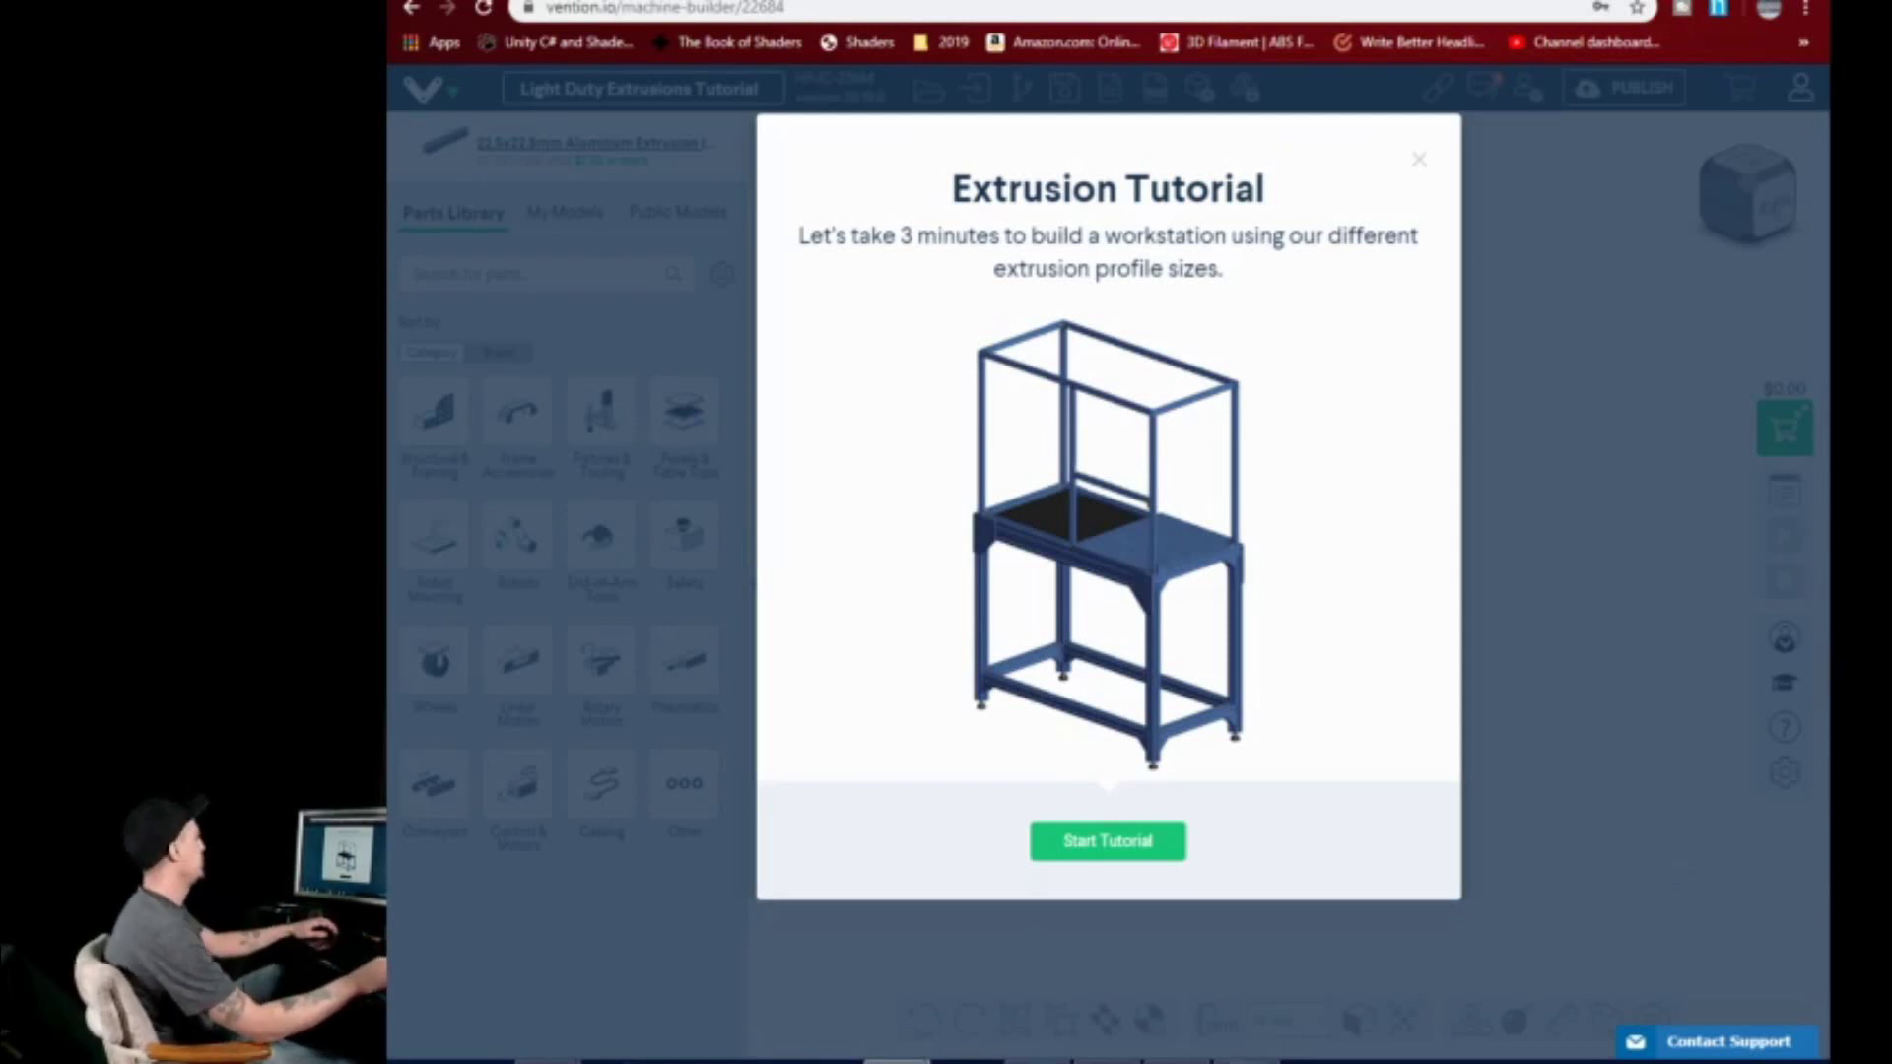
pyautogui.click(1089, 854)
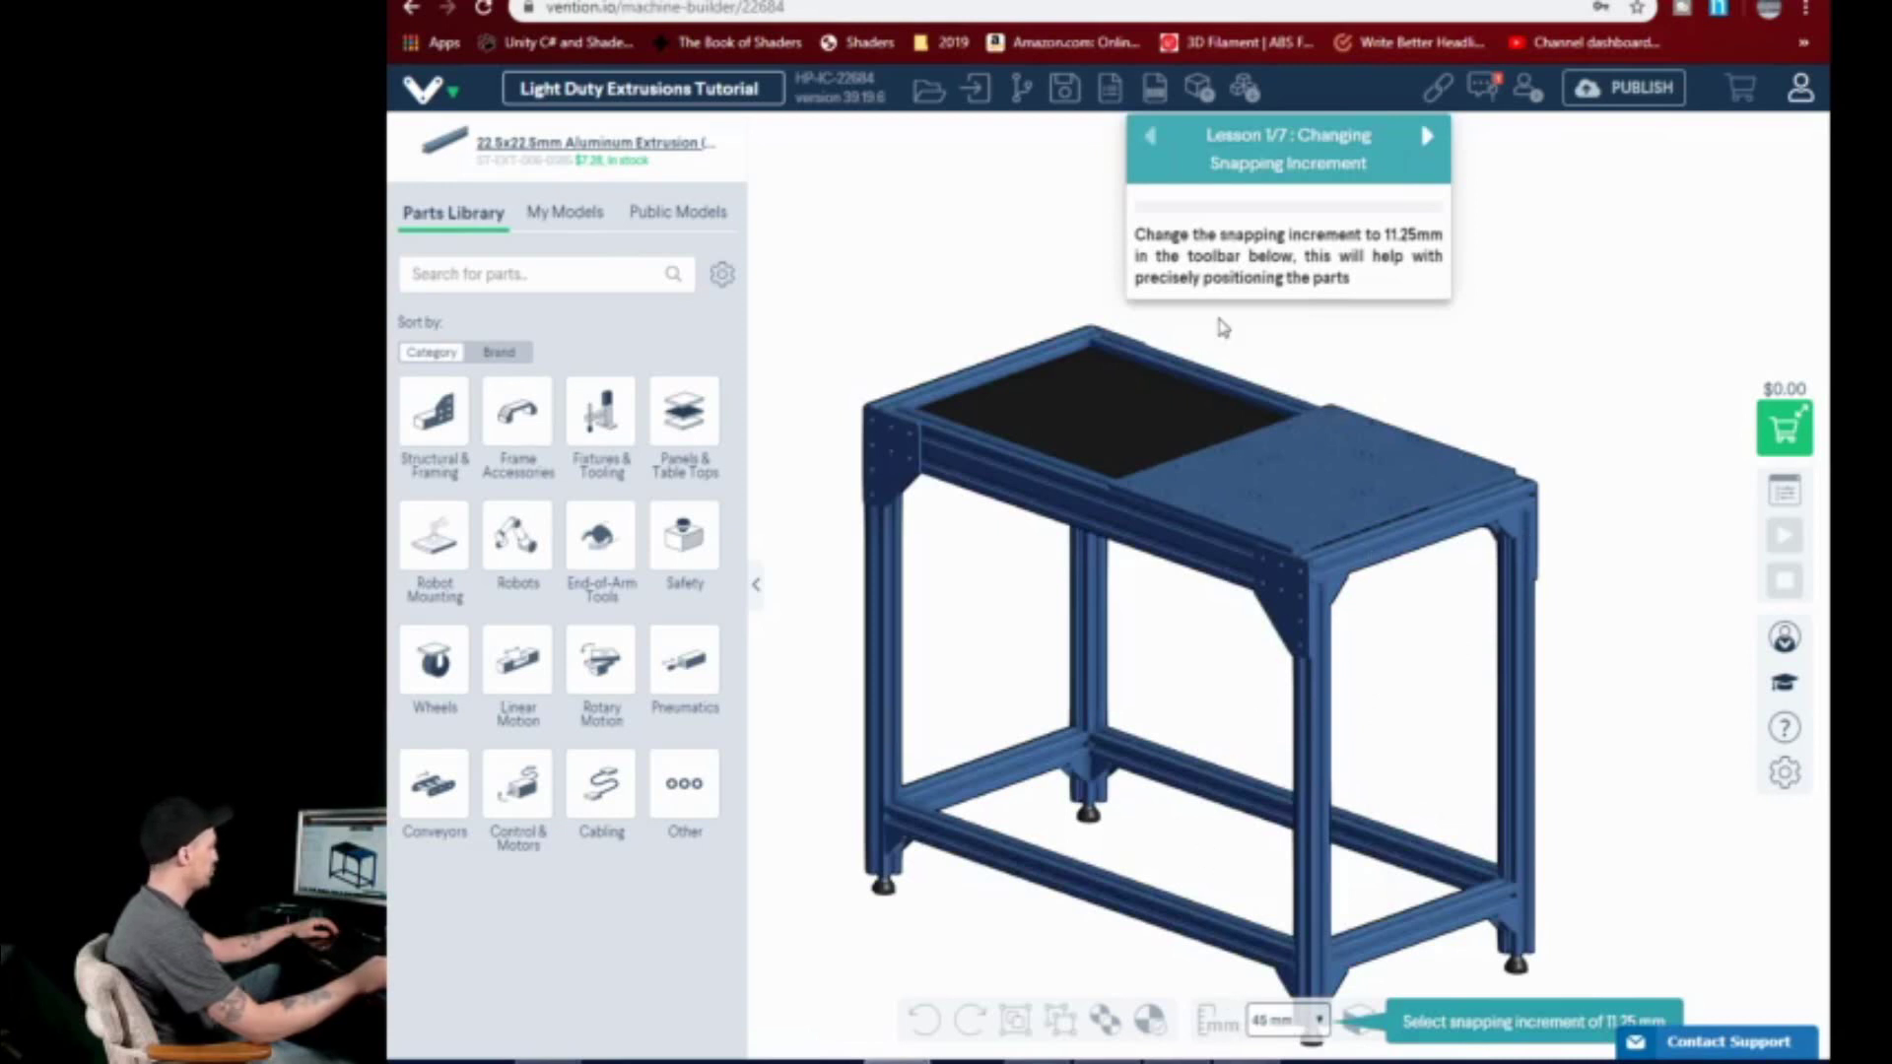
# - Set the snapping increment to 11.25 mm
pyautogui.click(1318, 1022)
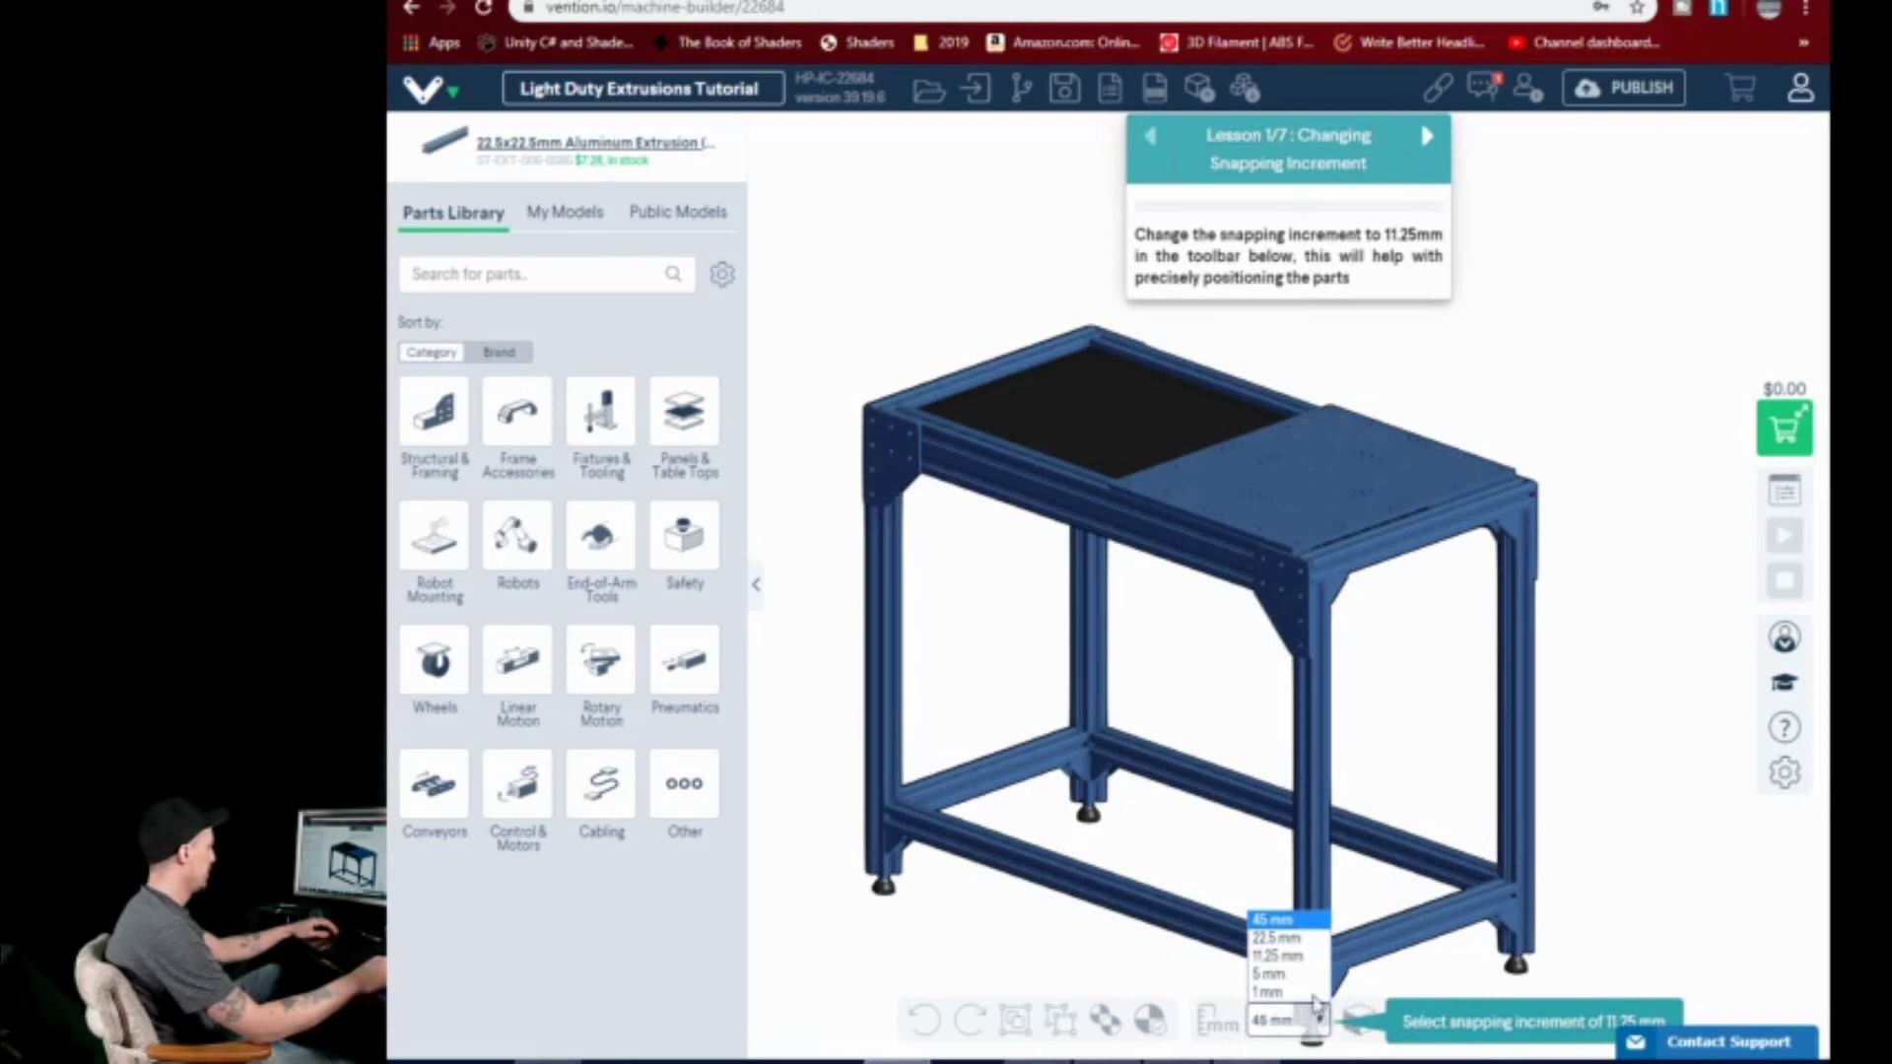
pyautogui.click(1281, 956)
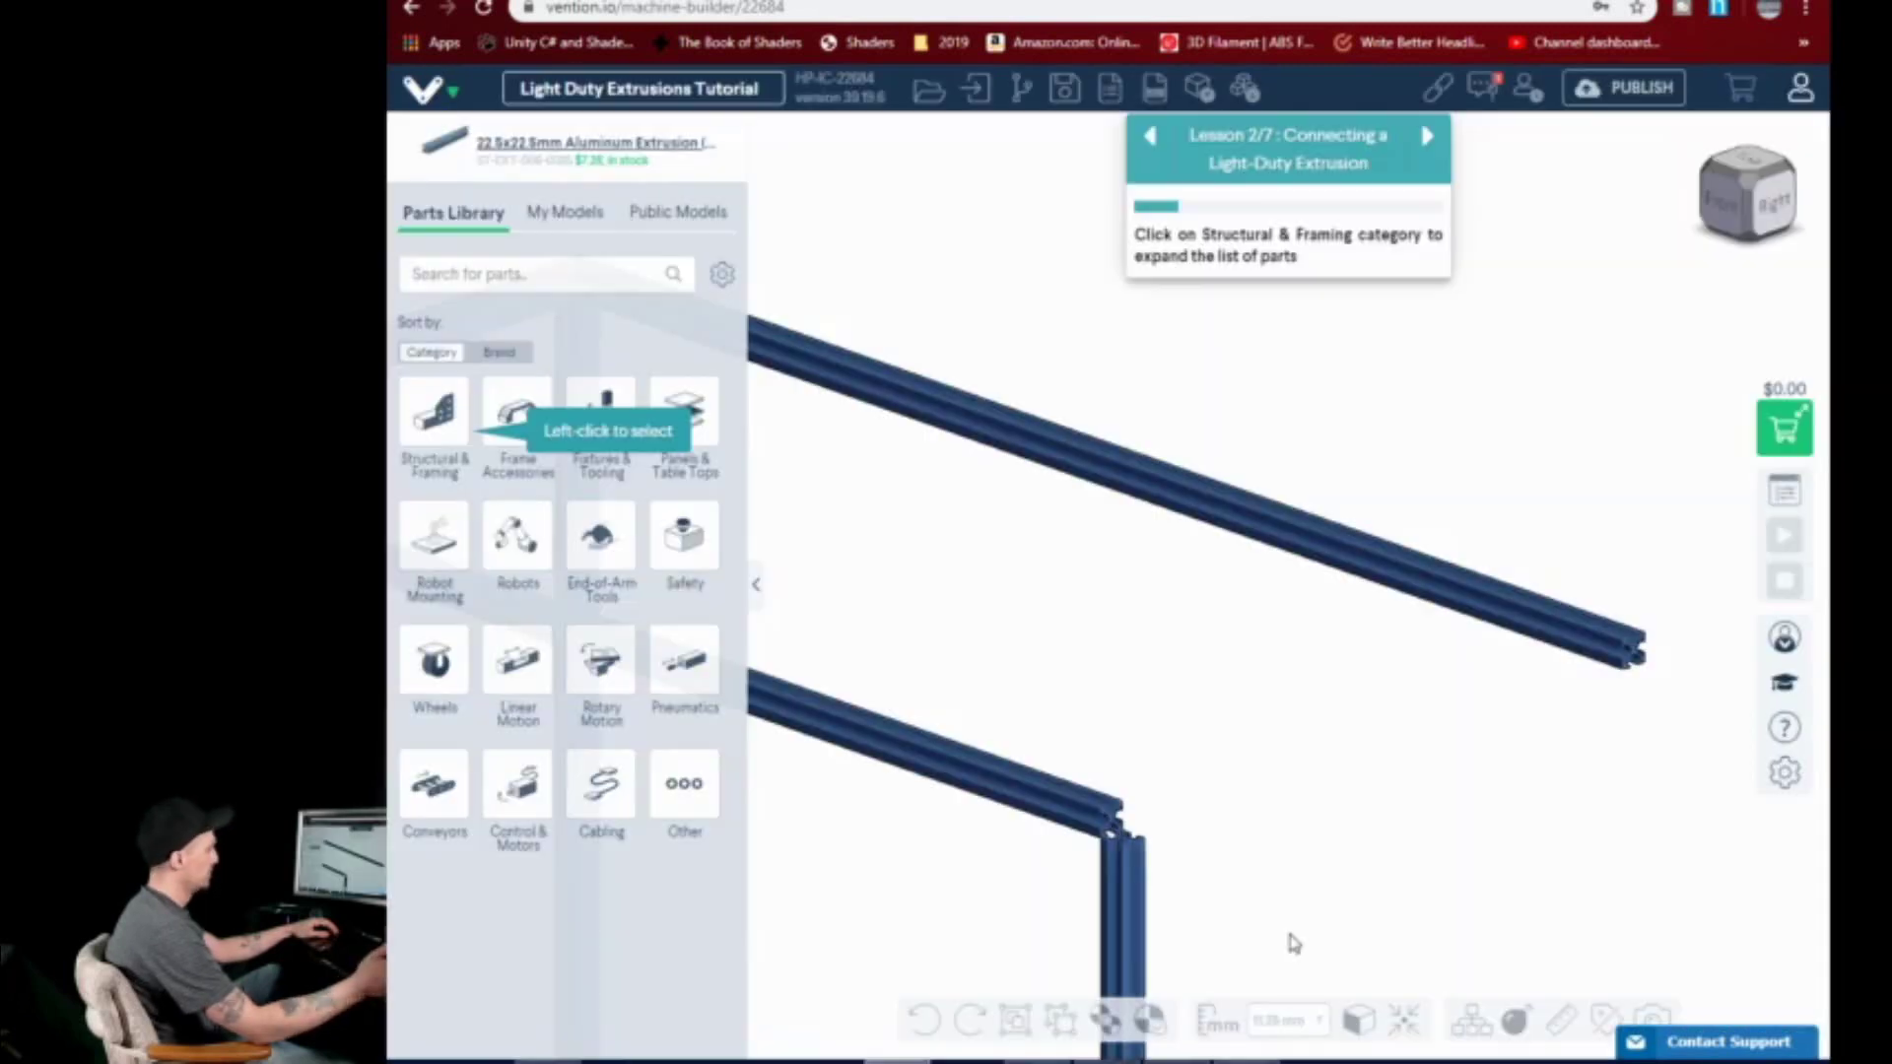
# - Try to place a 495 mm light-duty extrusion across the open end of the workstation's upper frame
pyautogui.scroll(-5, 1222, 759)
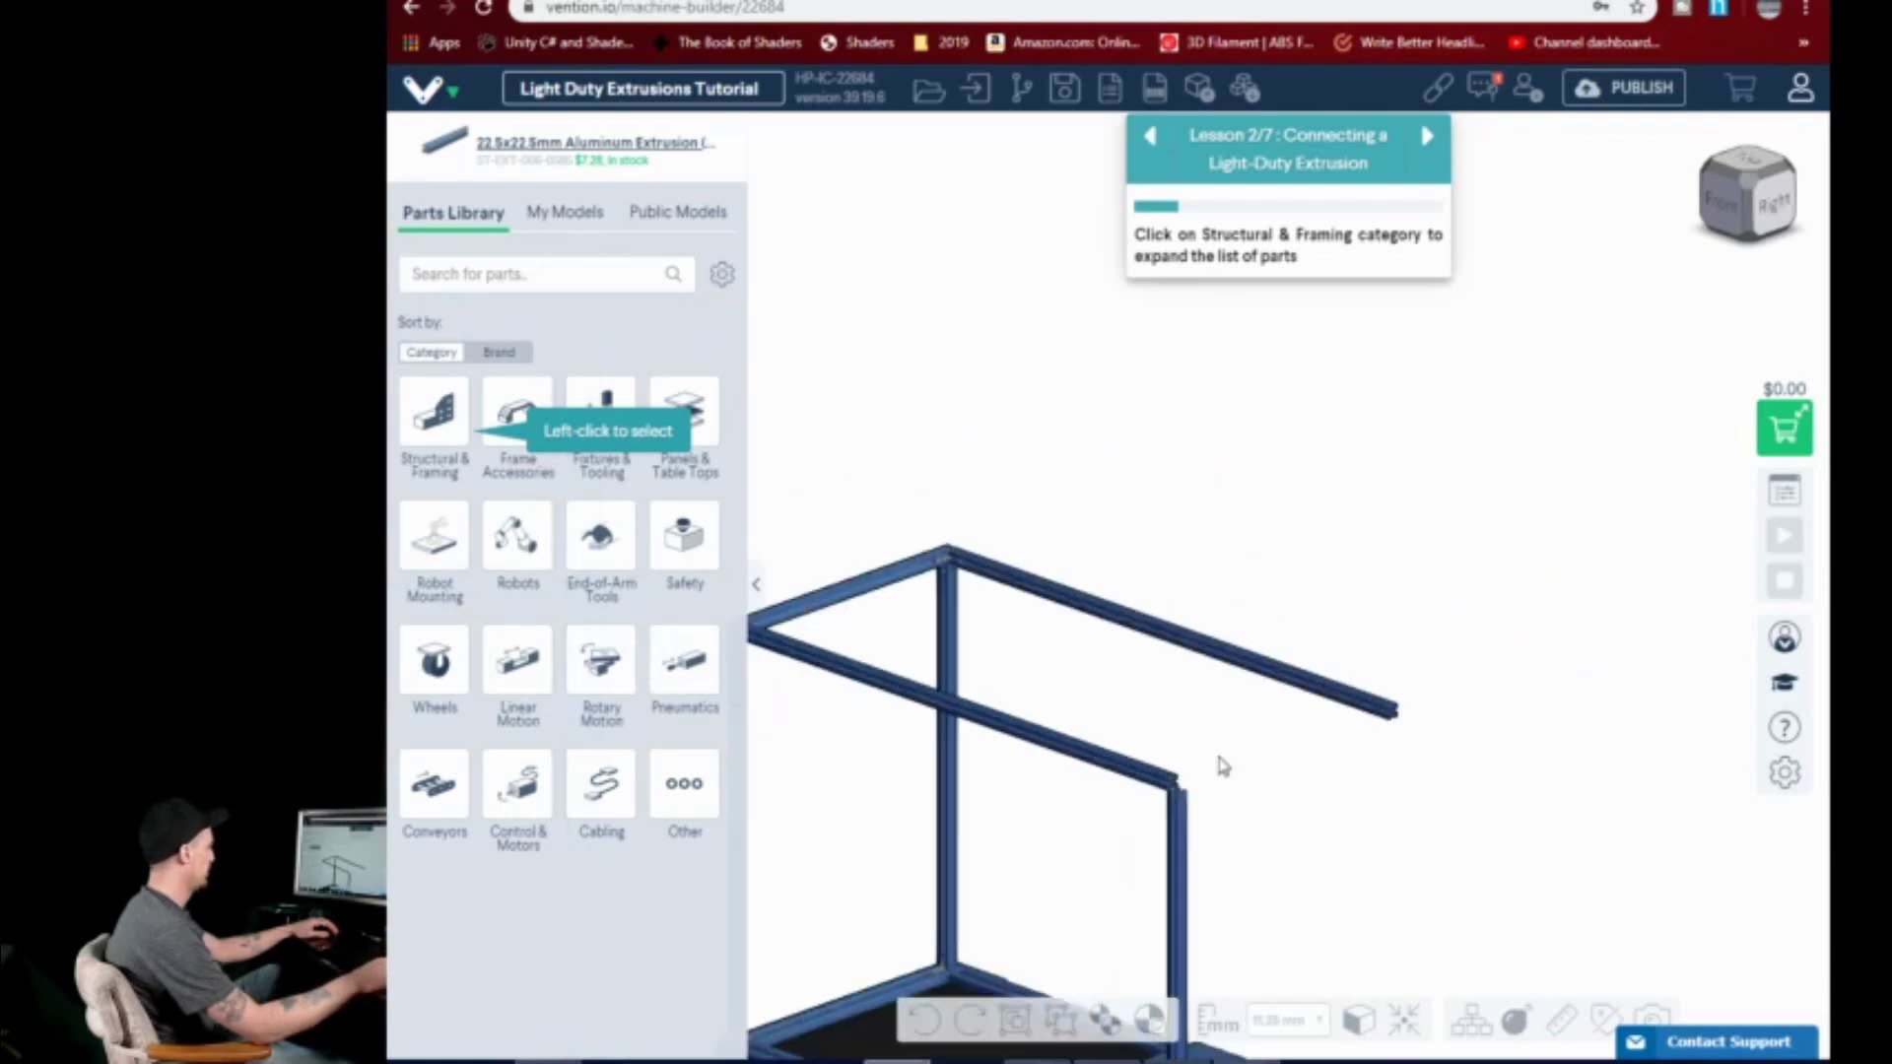
pyautogui.scroll(-3, 1089, 499)
pyautogui.scroll(5, 1092, 710)
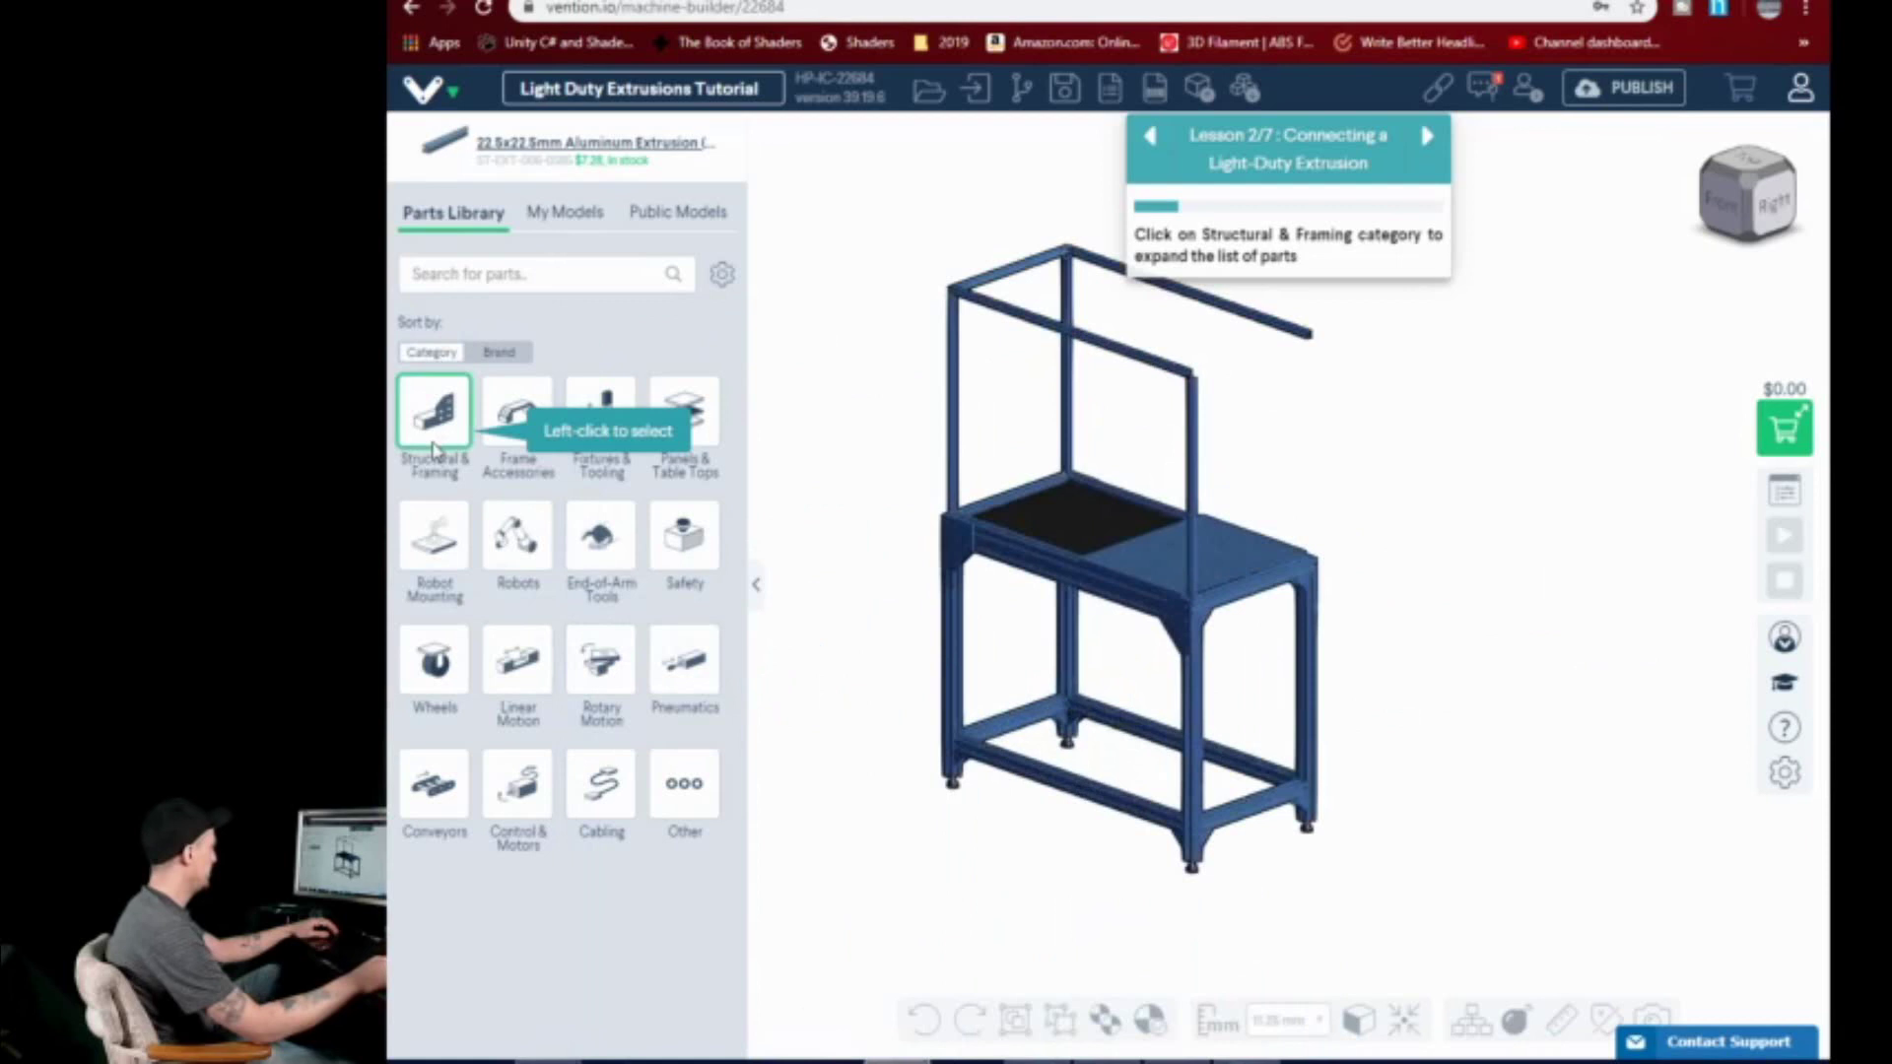
pyautogui.click(434, 446)
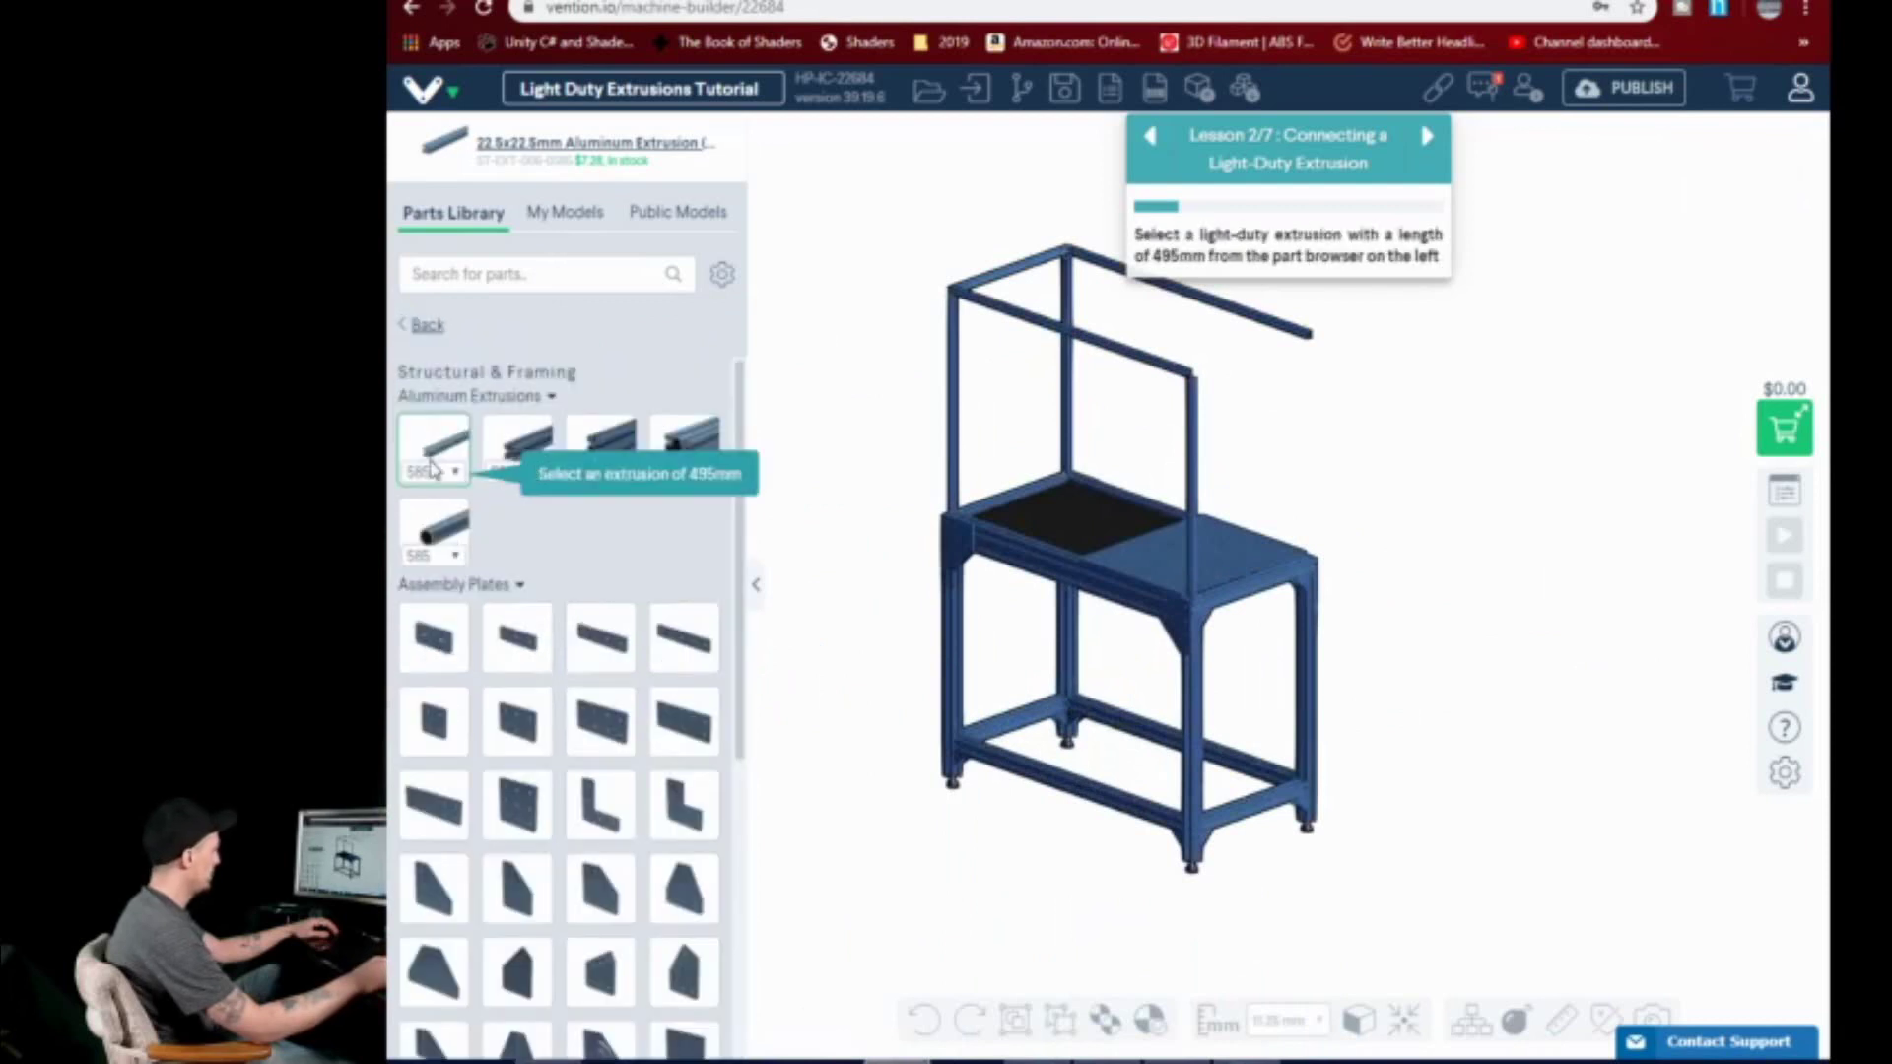
pyautogui.click(434, 472)
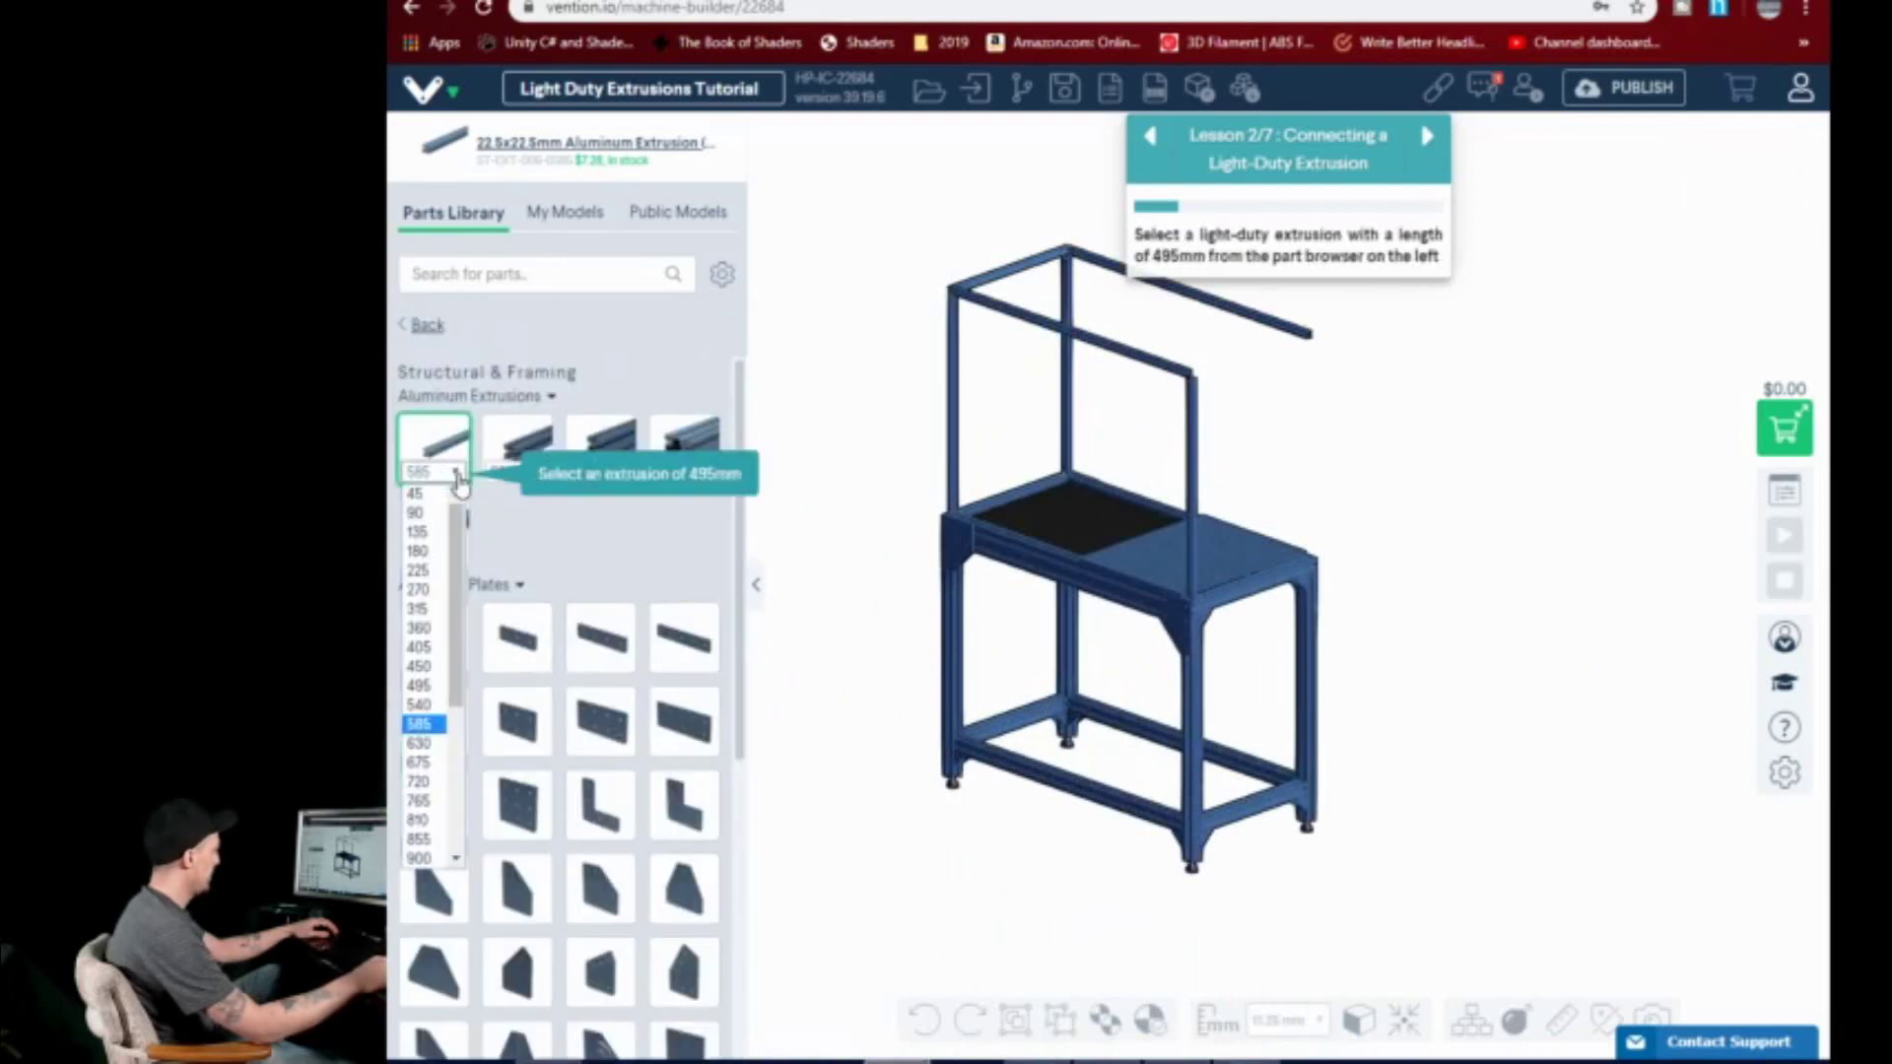
pyautogui.click(420, 686)
pyautogui.moveTo(1308, 347)
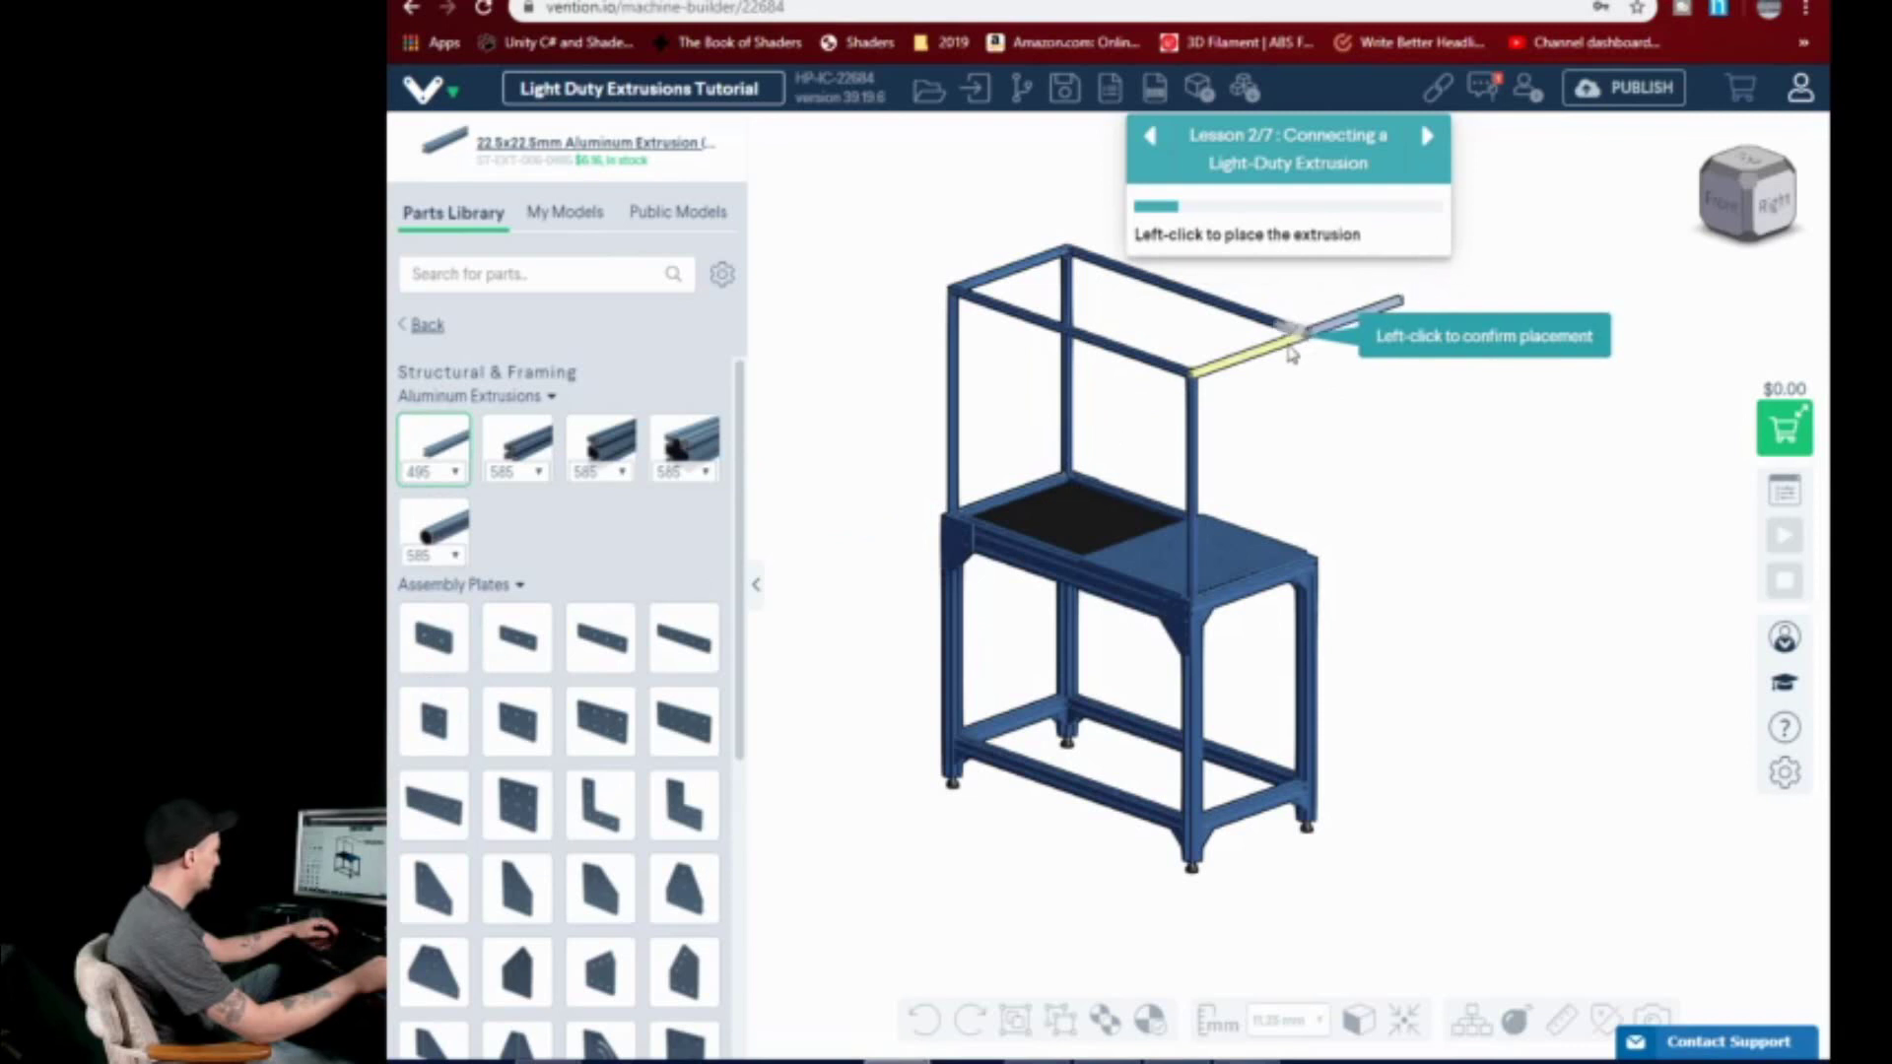
pyautogui.click(1291, 351)
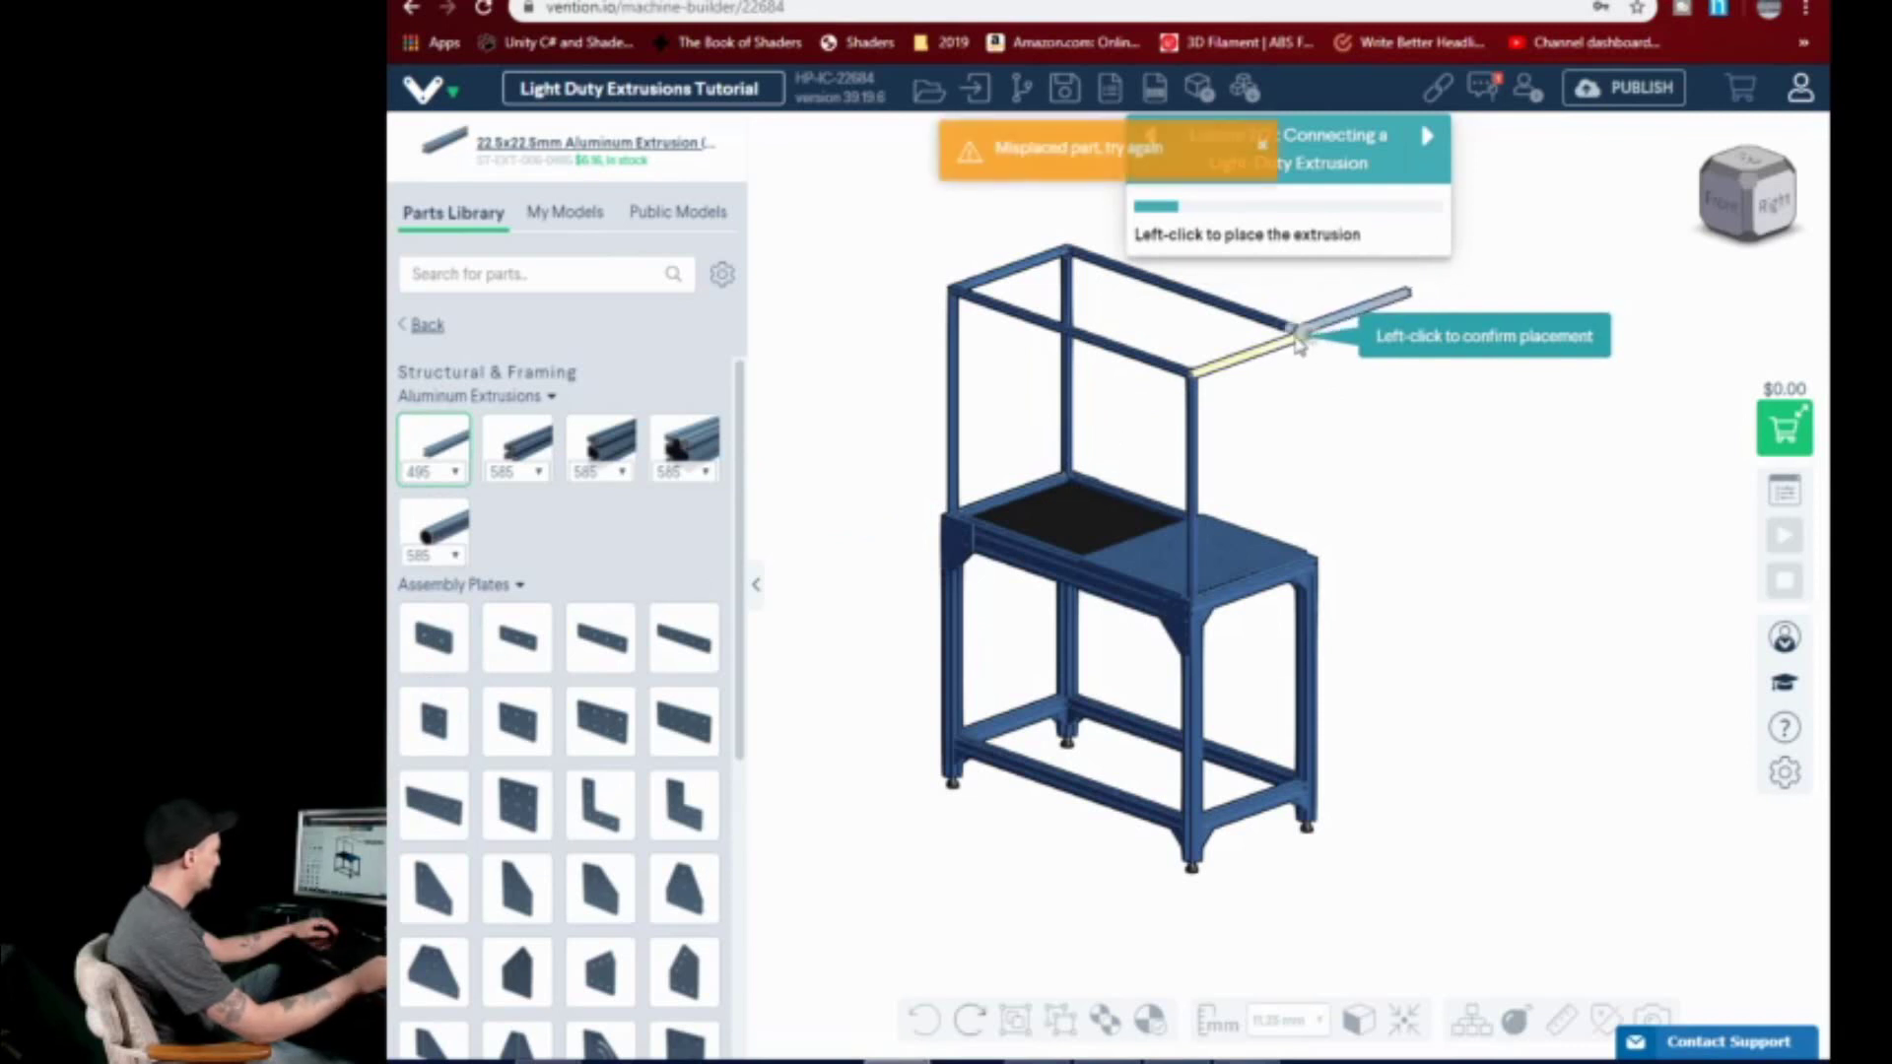
pyautogui.click(1312, 340)
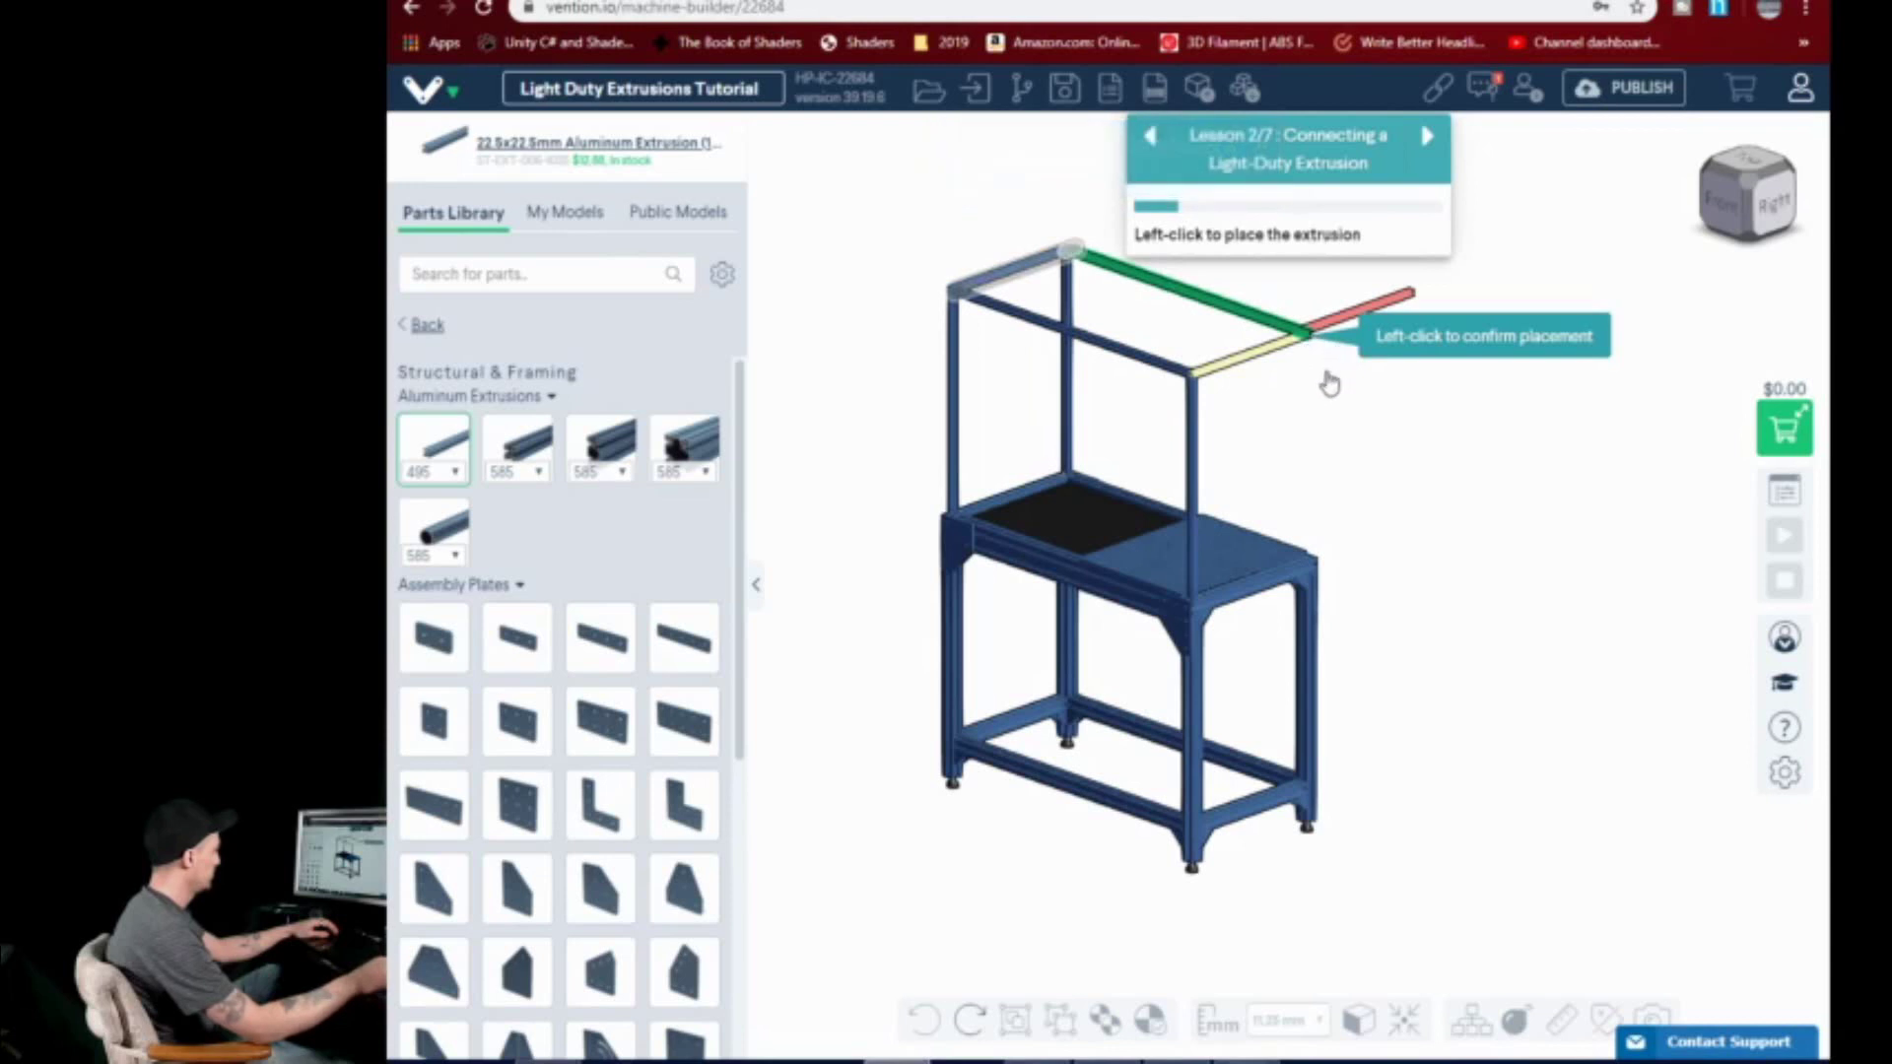
pyautogui.scroll(5, 1306, 330)
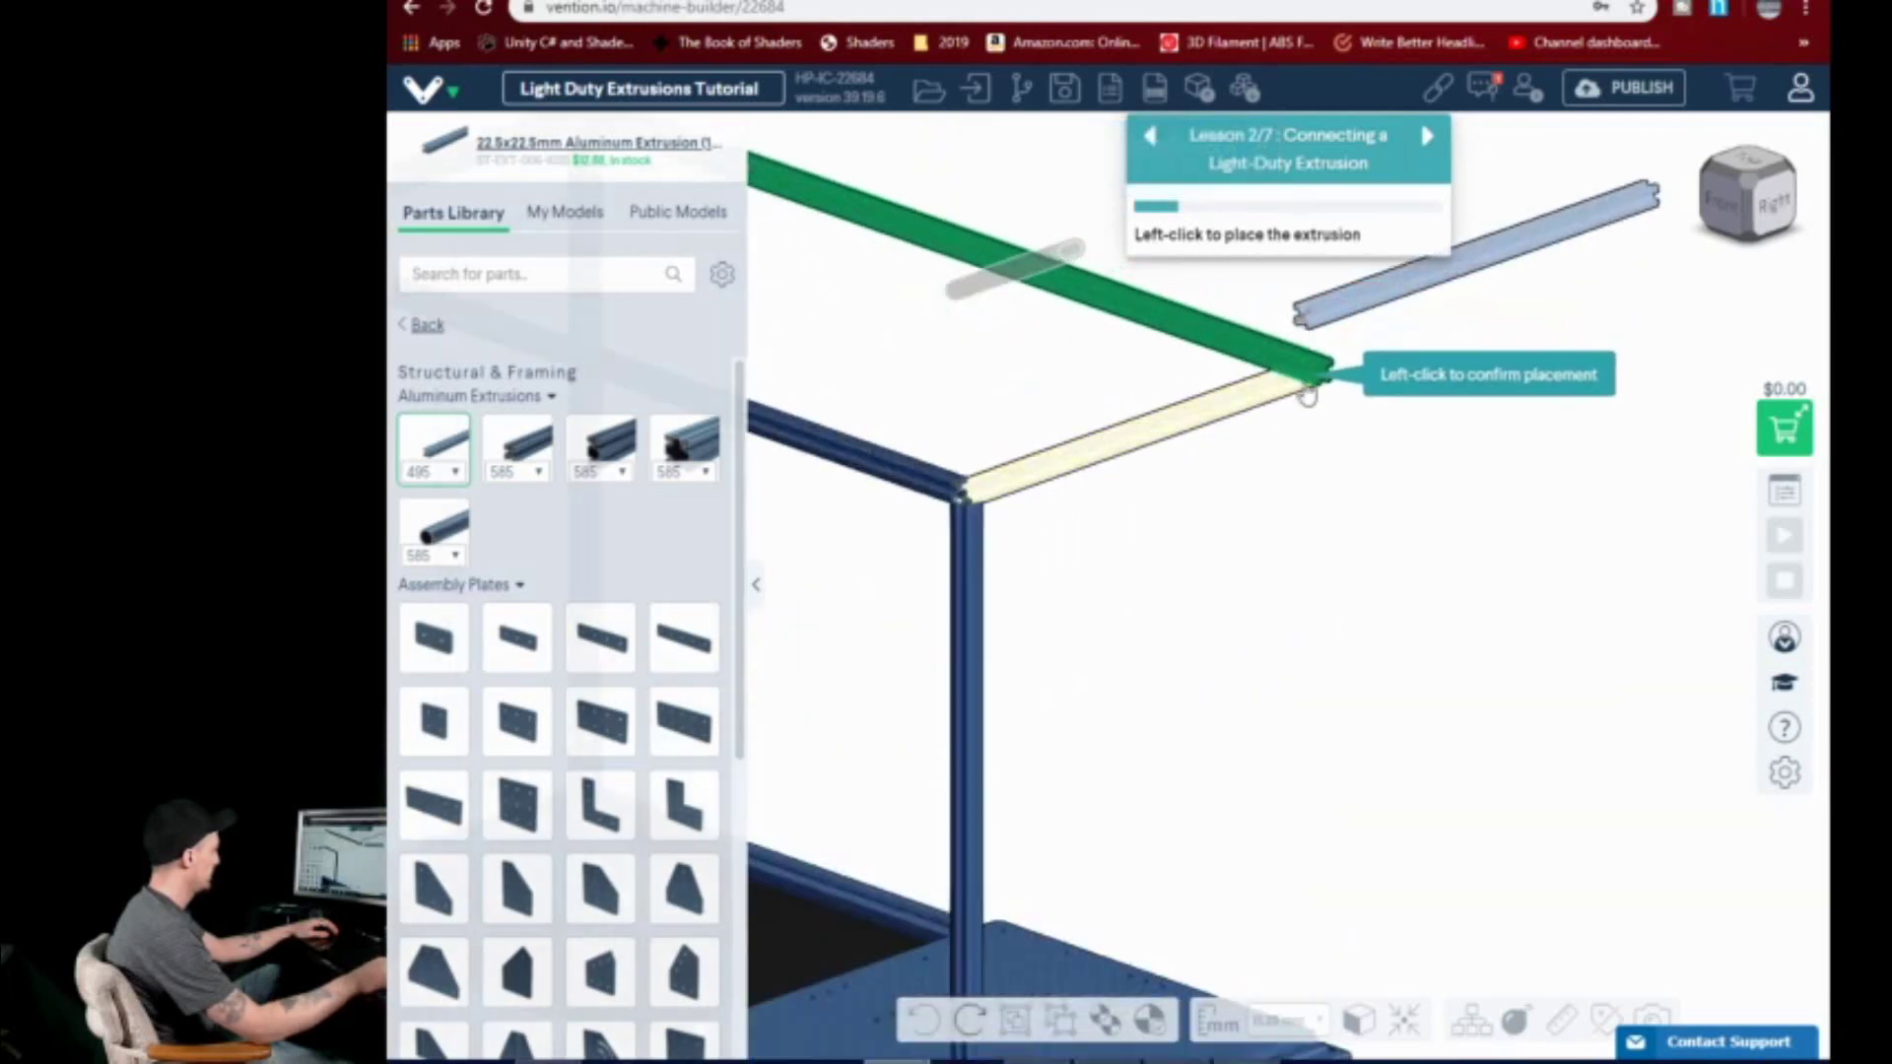
pyautogui.scroll(2, 1301, 394)
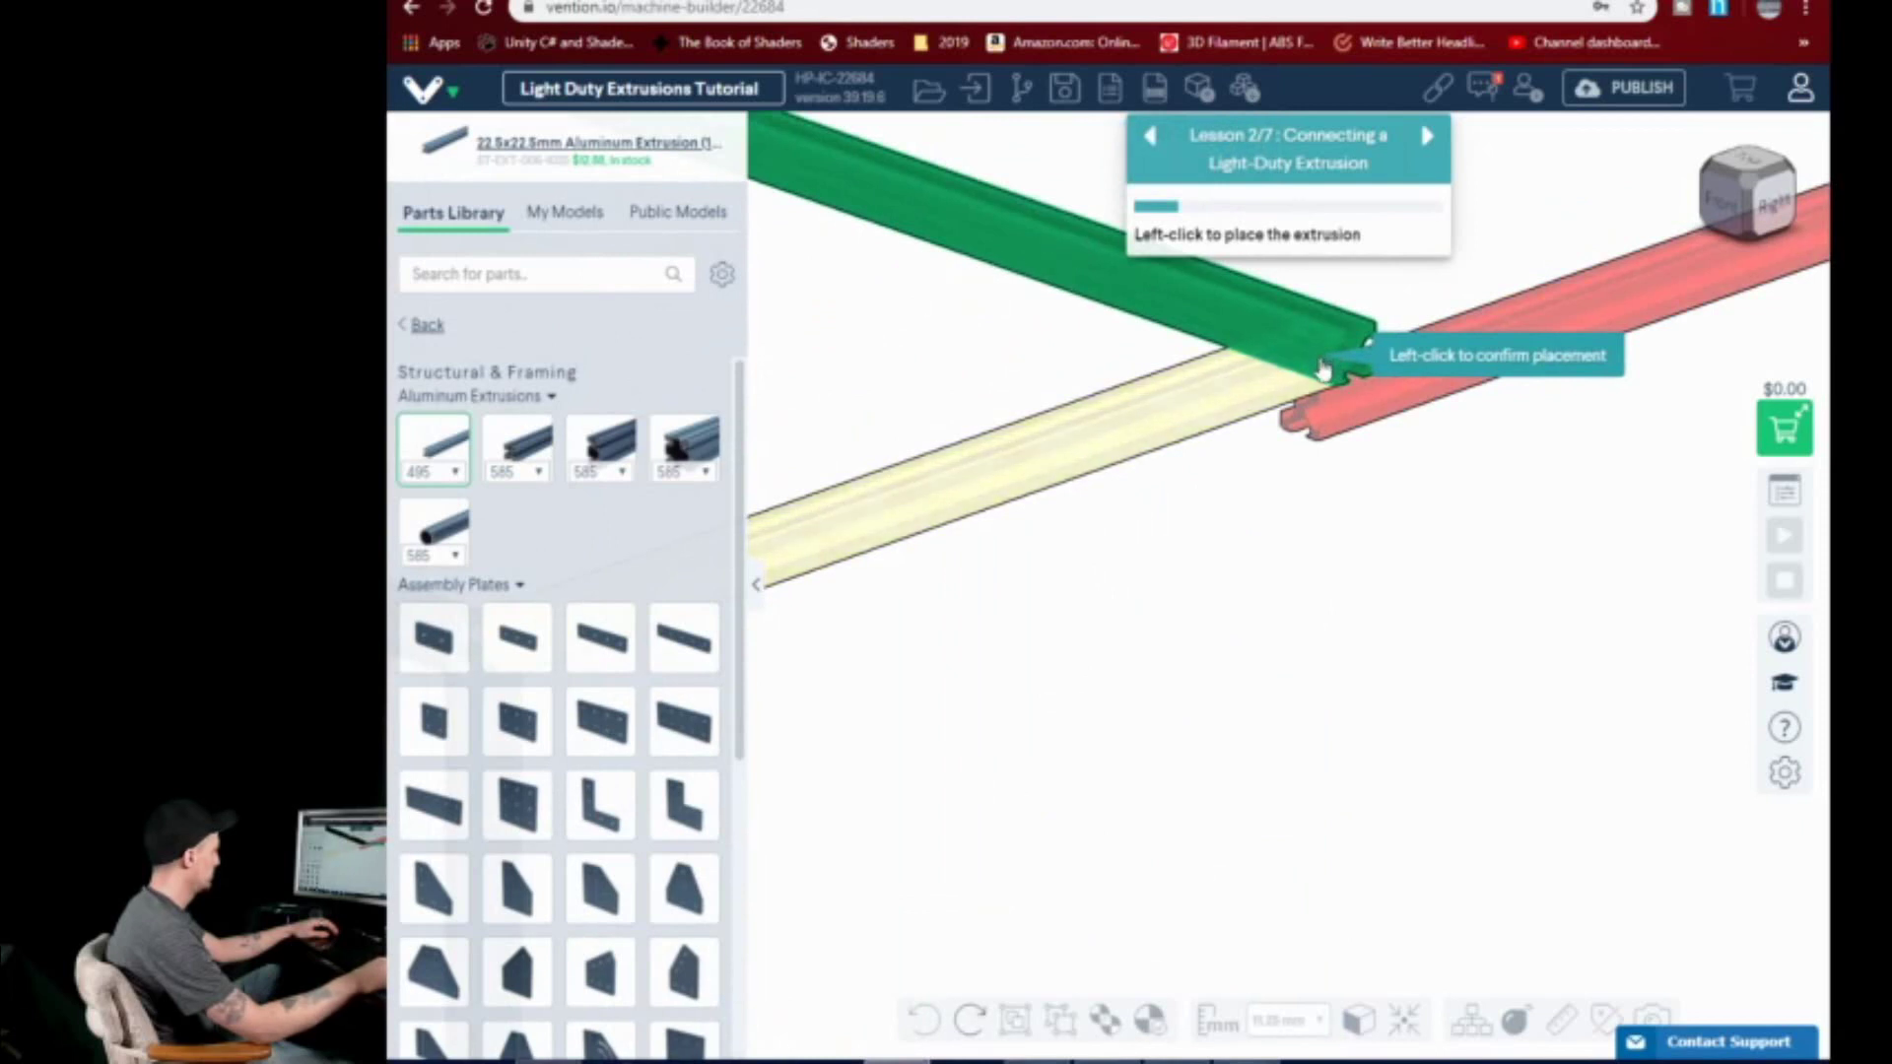
pyautogui.scroll(-3, 1320, 356)
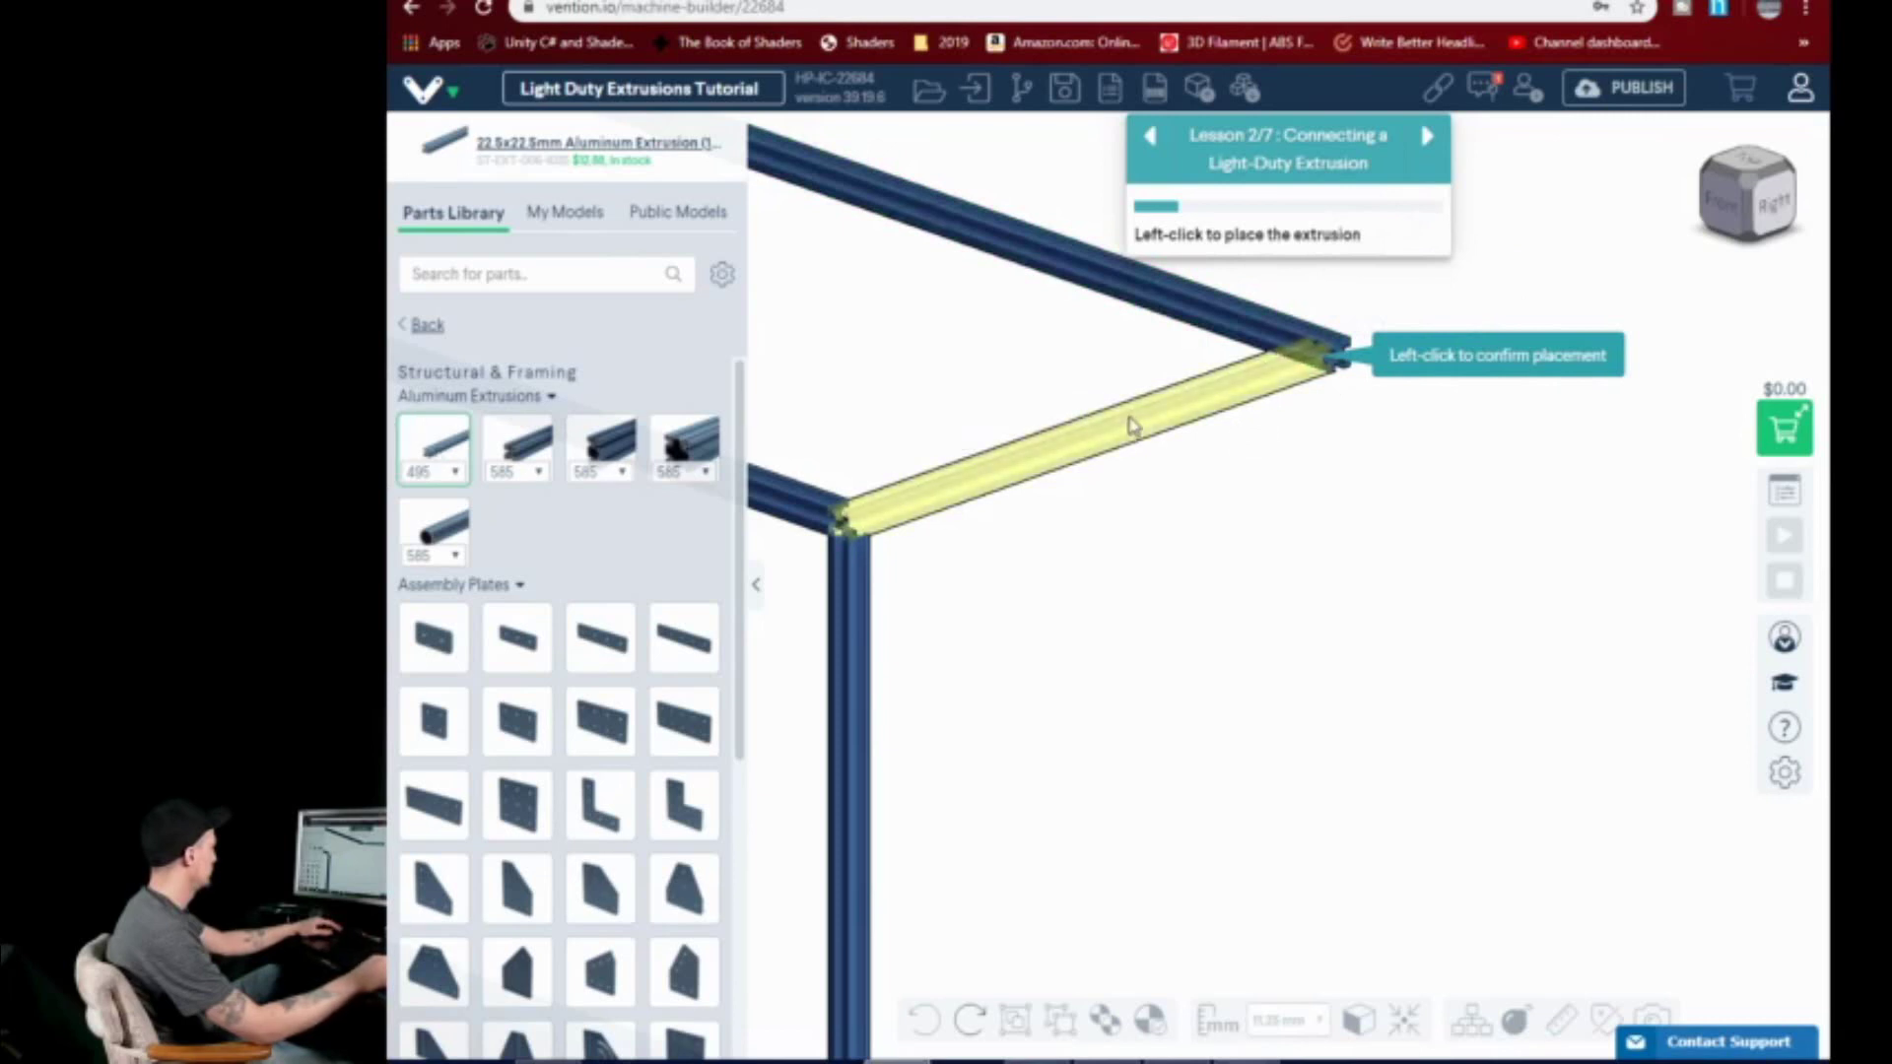
pyautogui.press('Escape')
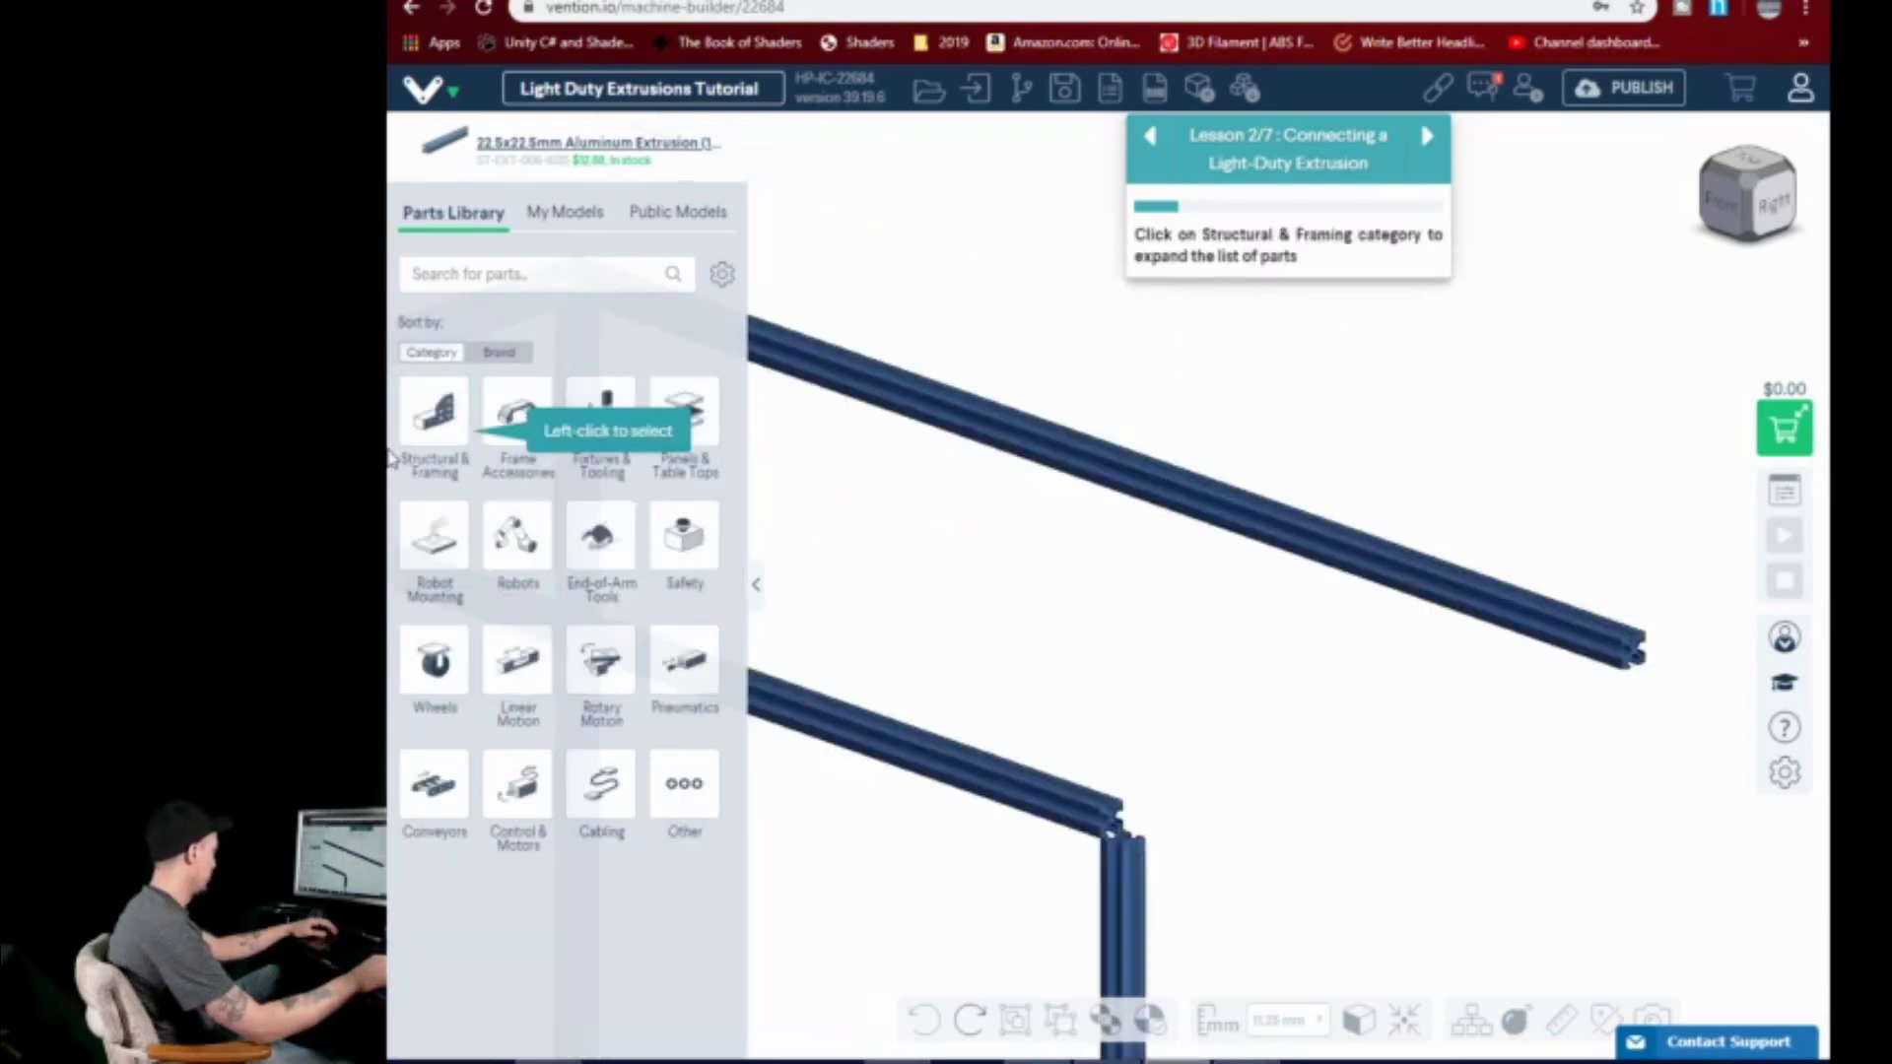
# - Place a 22.5x22.5mm aluminum extrusion of 495 mm length across the open end of the workstation's upper frame
pyautogui.click(446, 417)
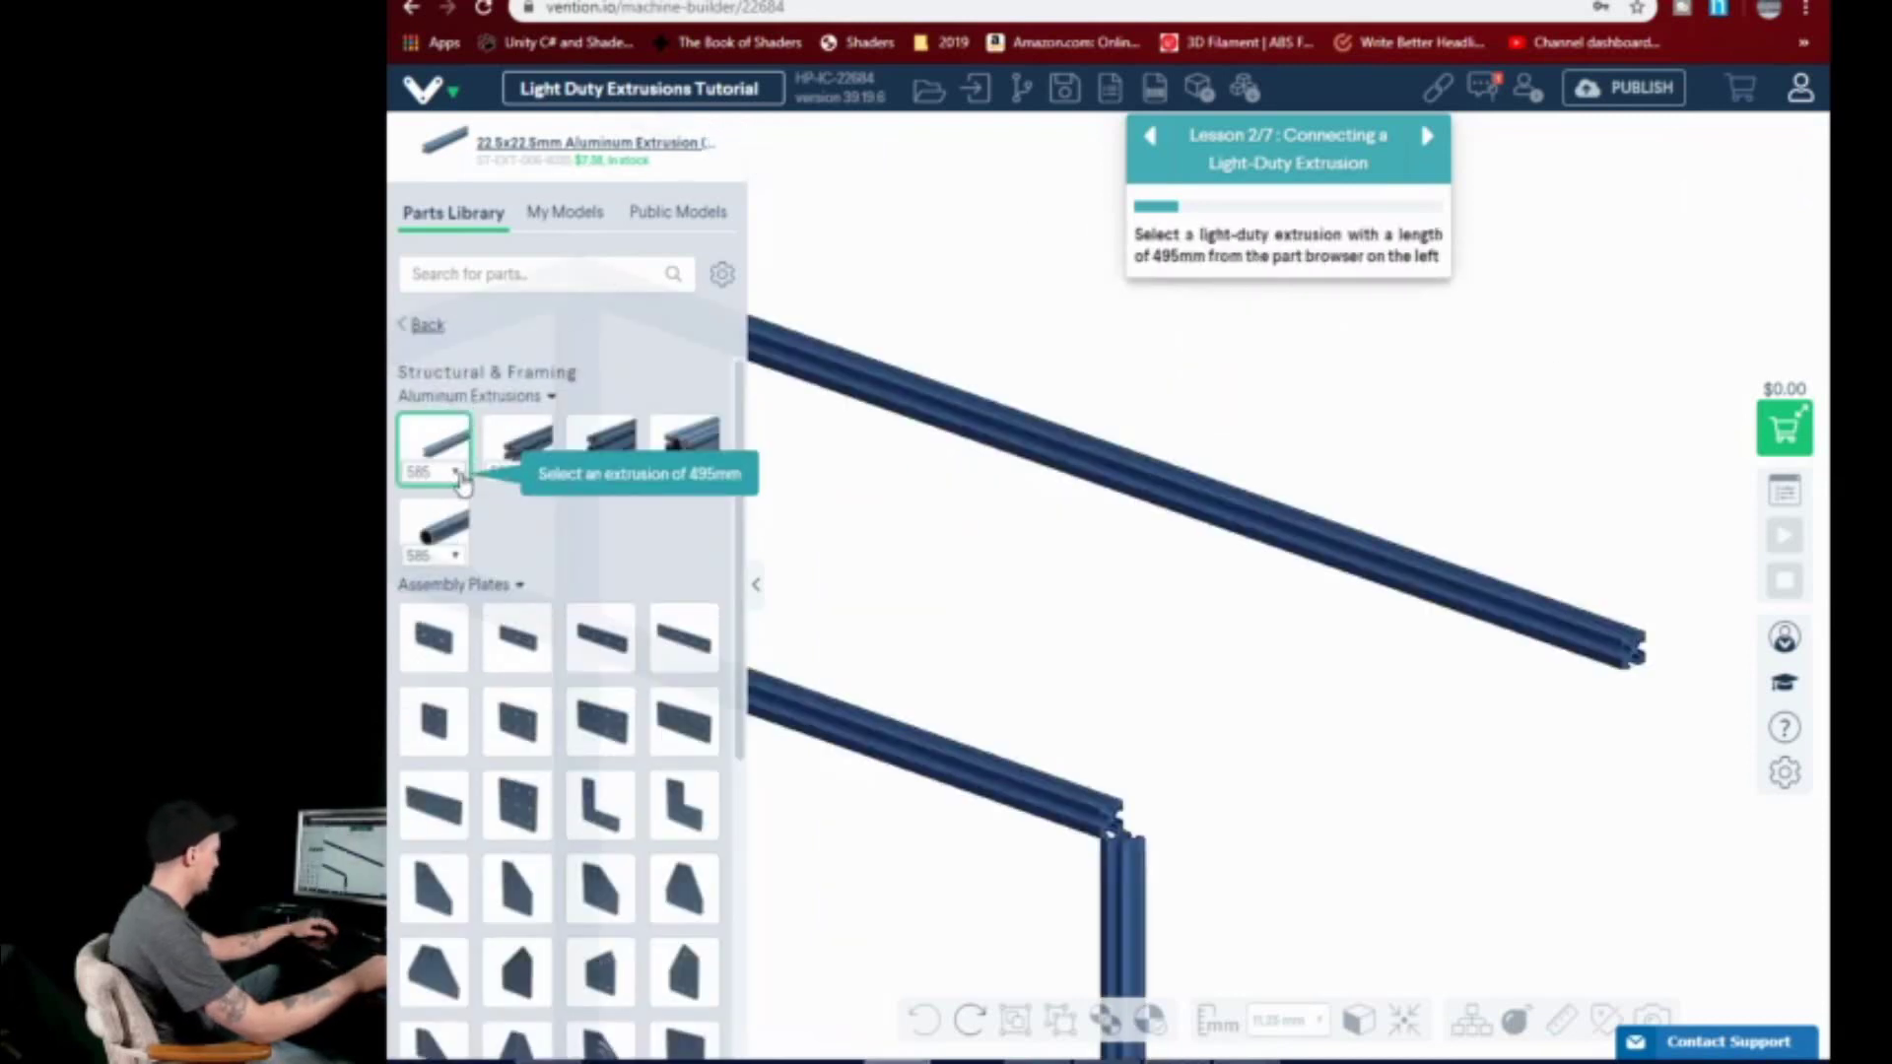
pyautogui.click(457, 473)
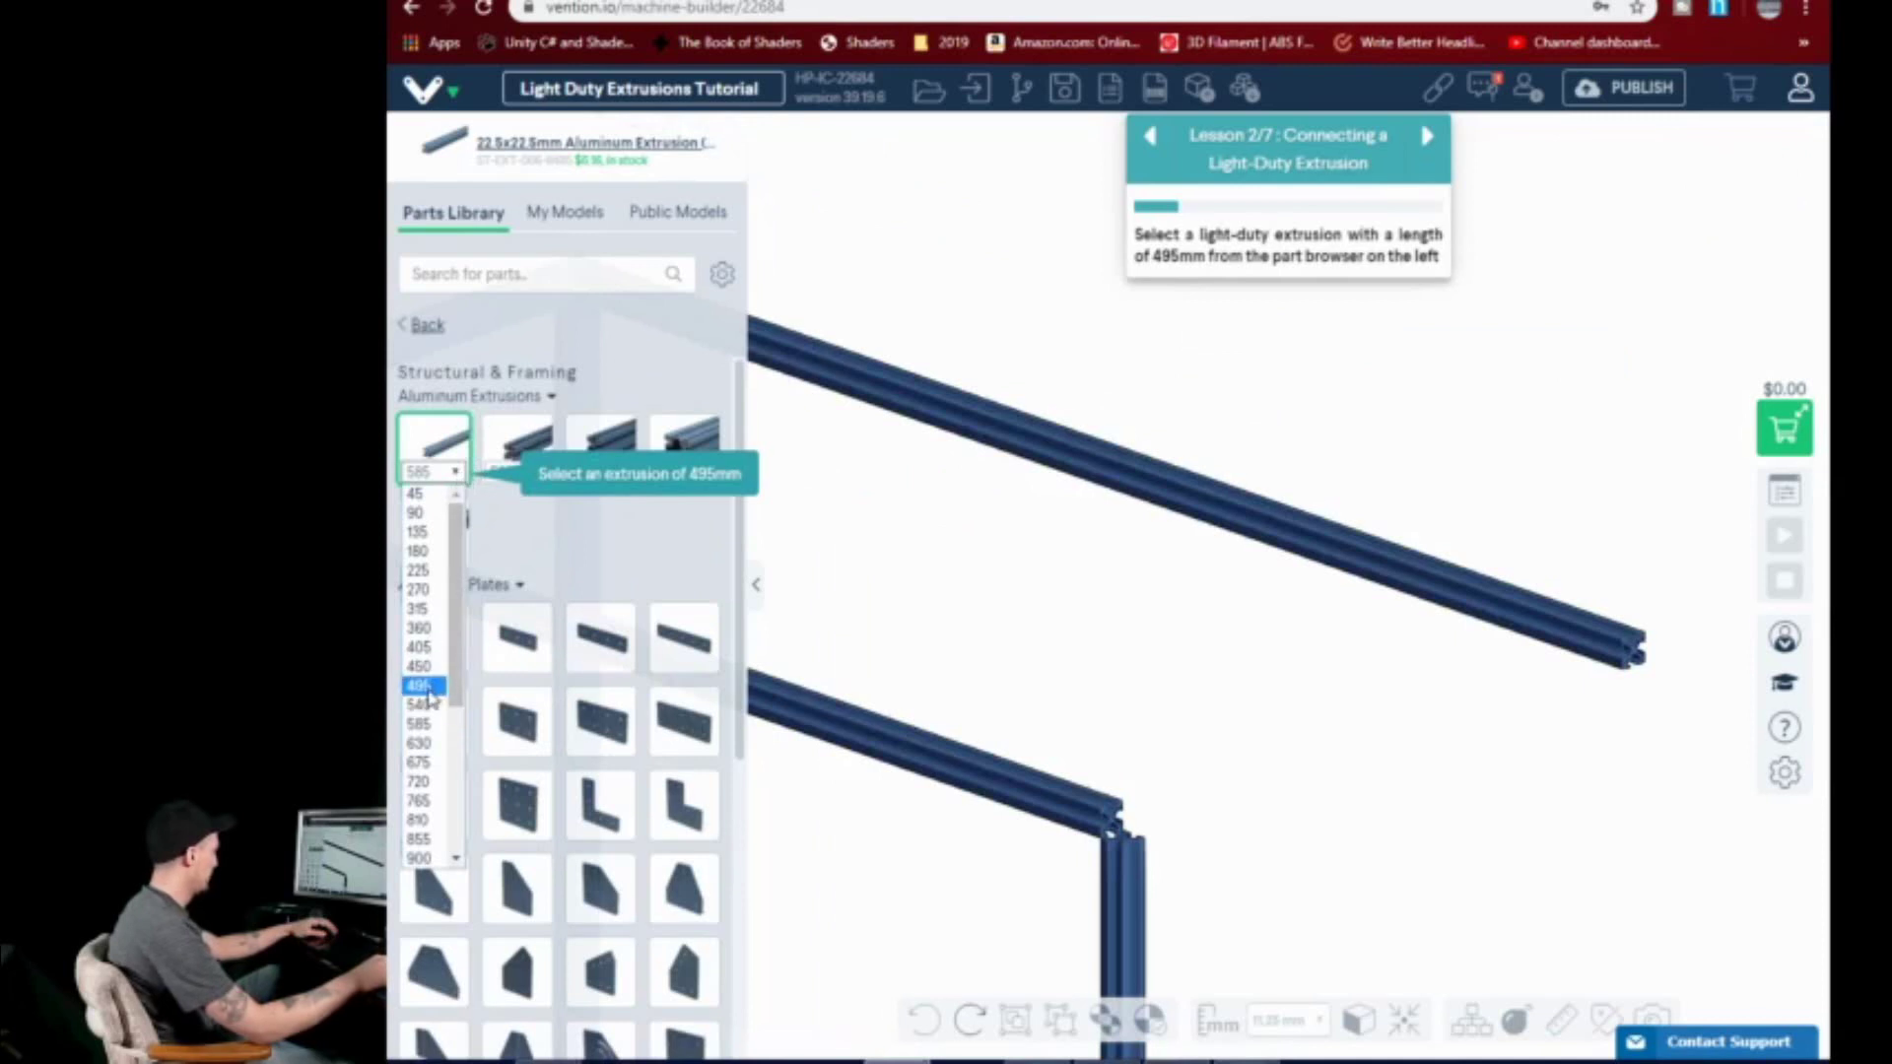
pyautogui.click(421, 686)
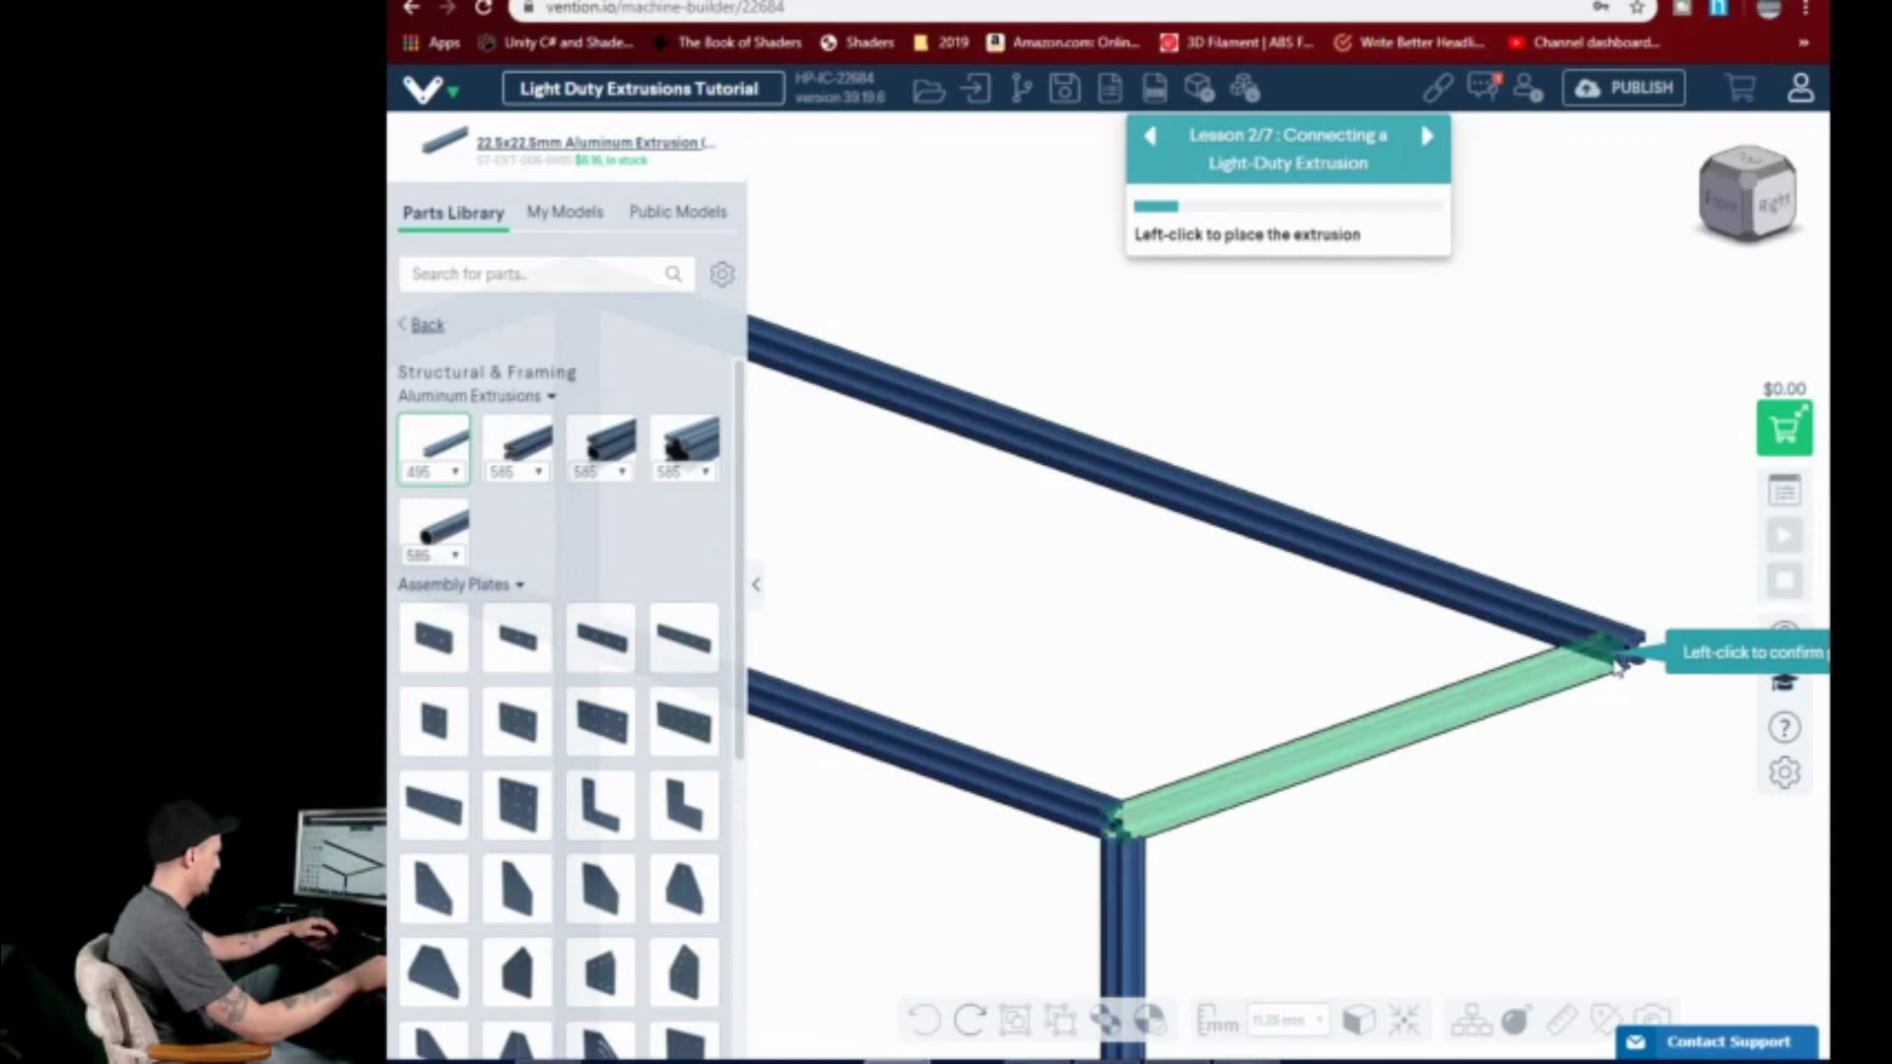
pyautogui.click(1619, 668)
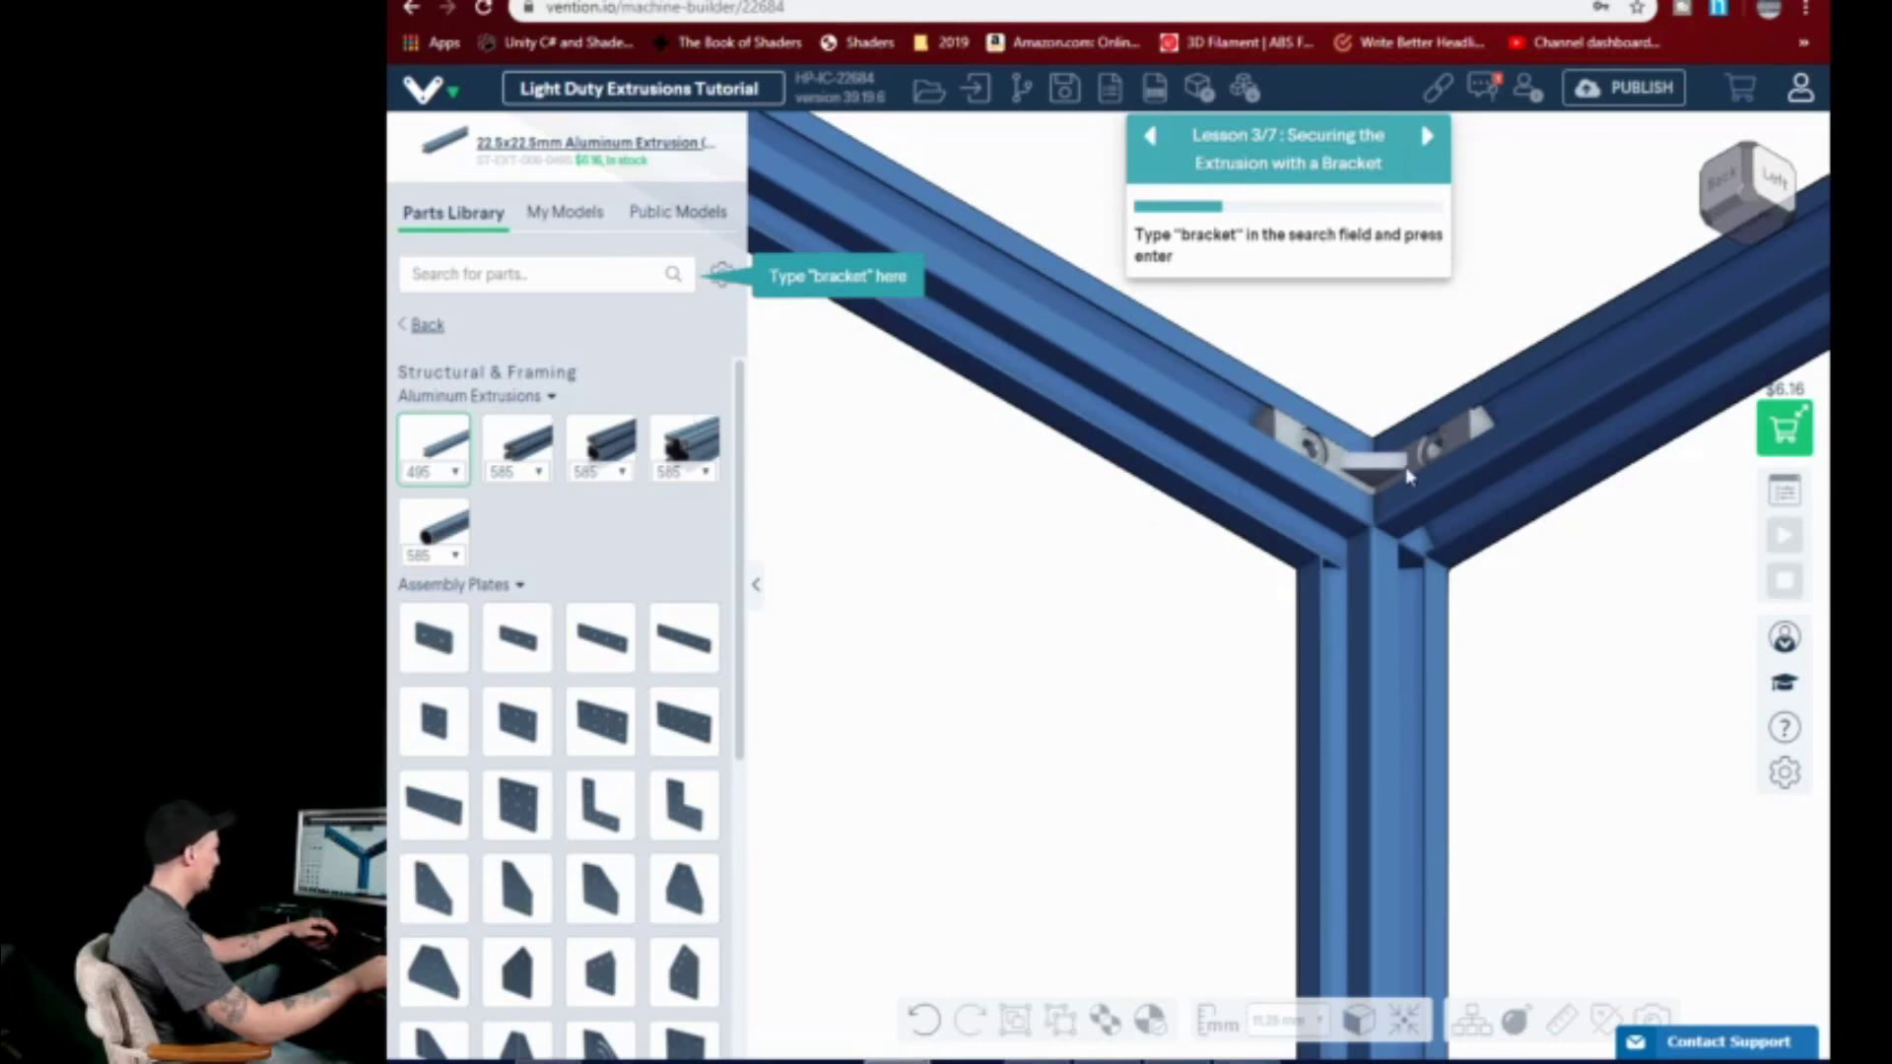
# - Search the parts library for "bracket" and place the light-duty 90 degree inside corner bracket at the upper frame corner beside the vertical post
pyautogui.click(491, 268)
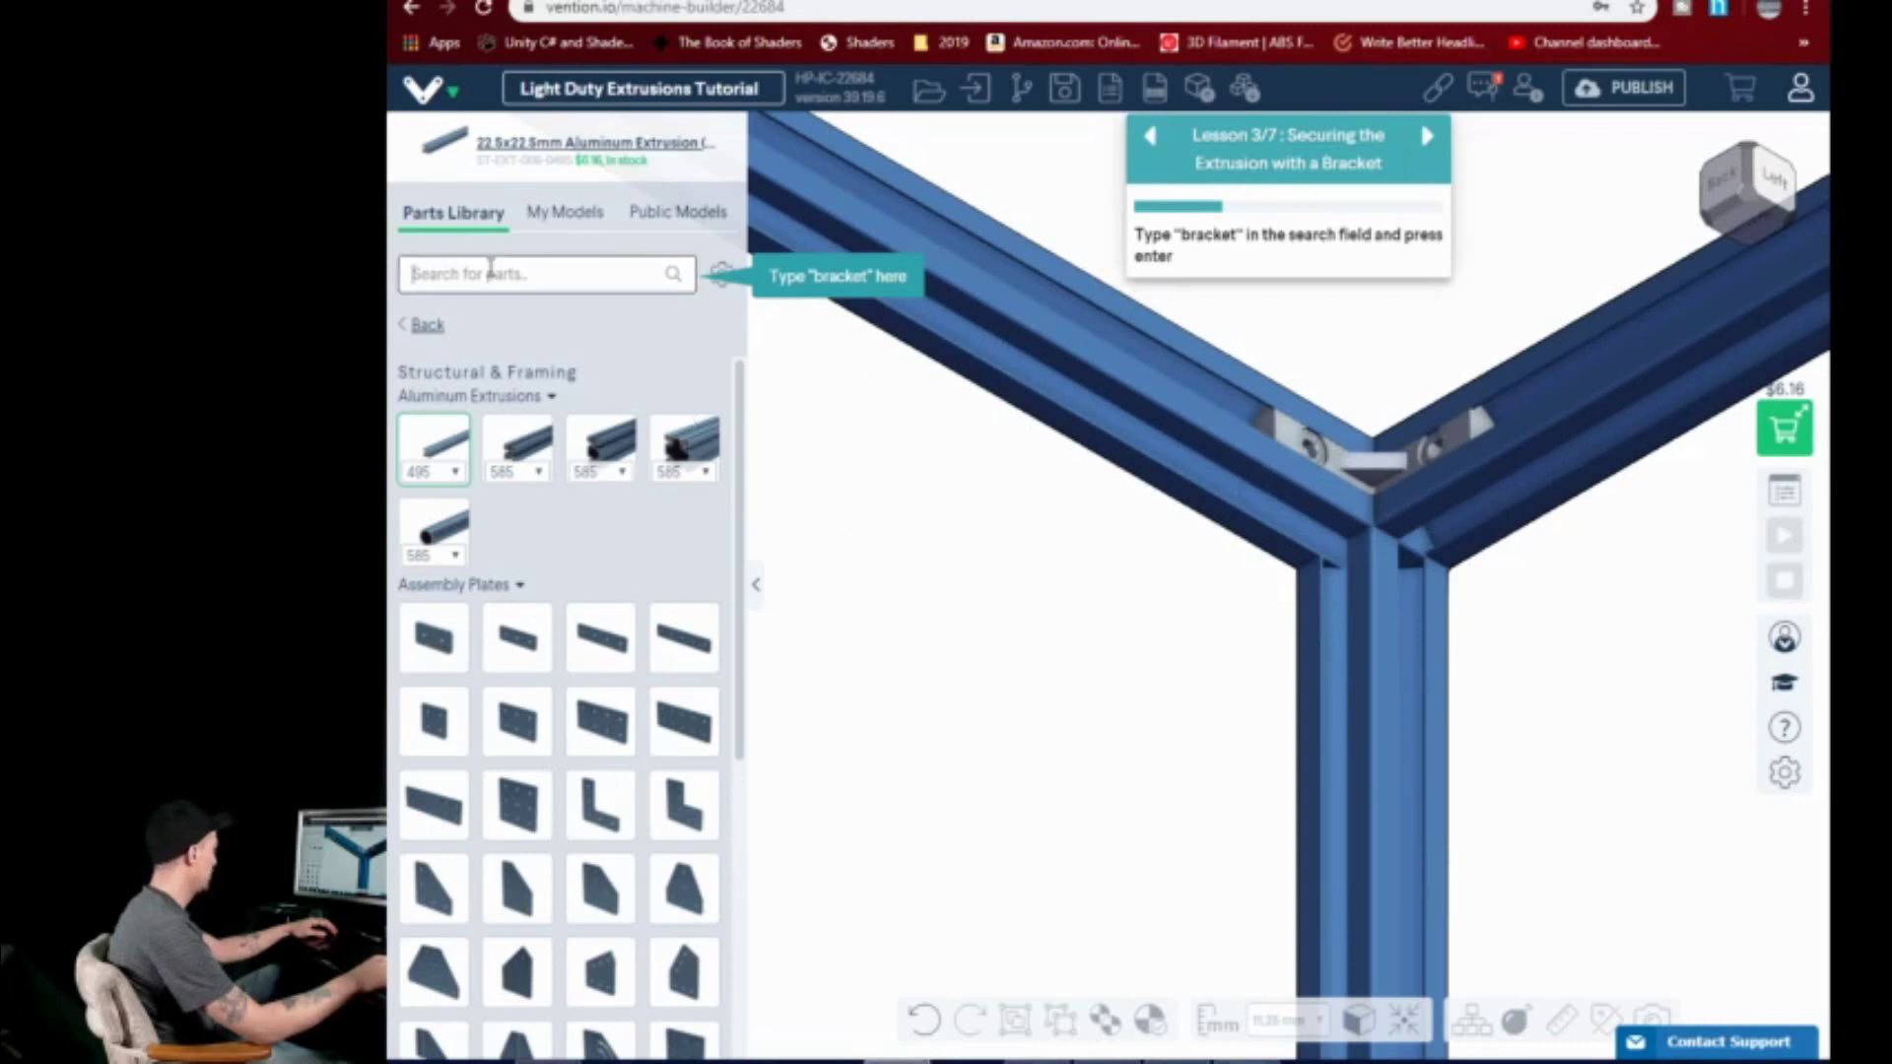
pyautogui.write('bracket')
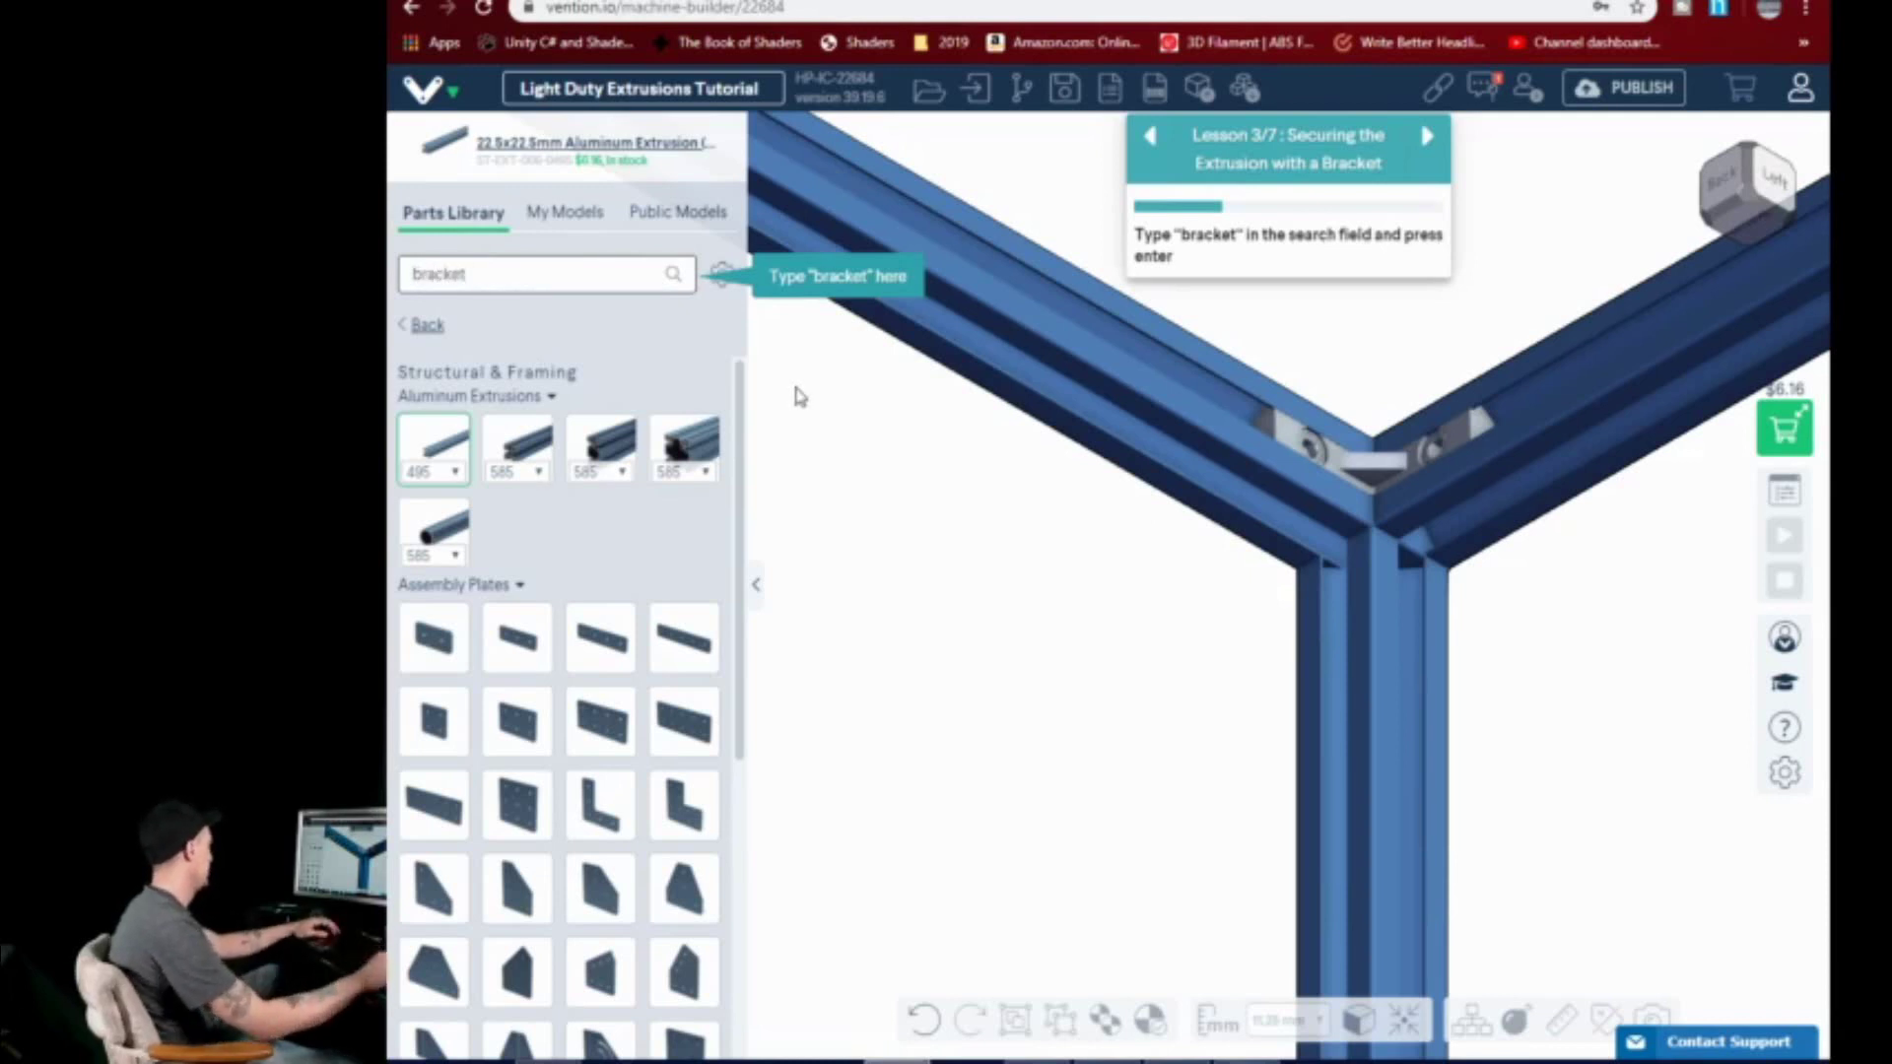
pyautogui.press('Return')
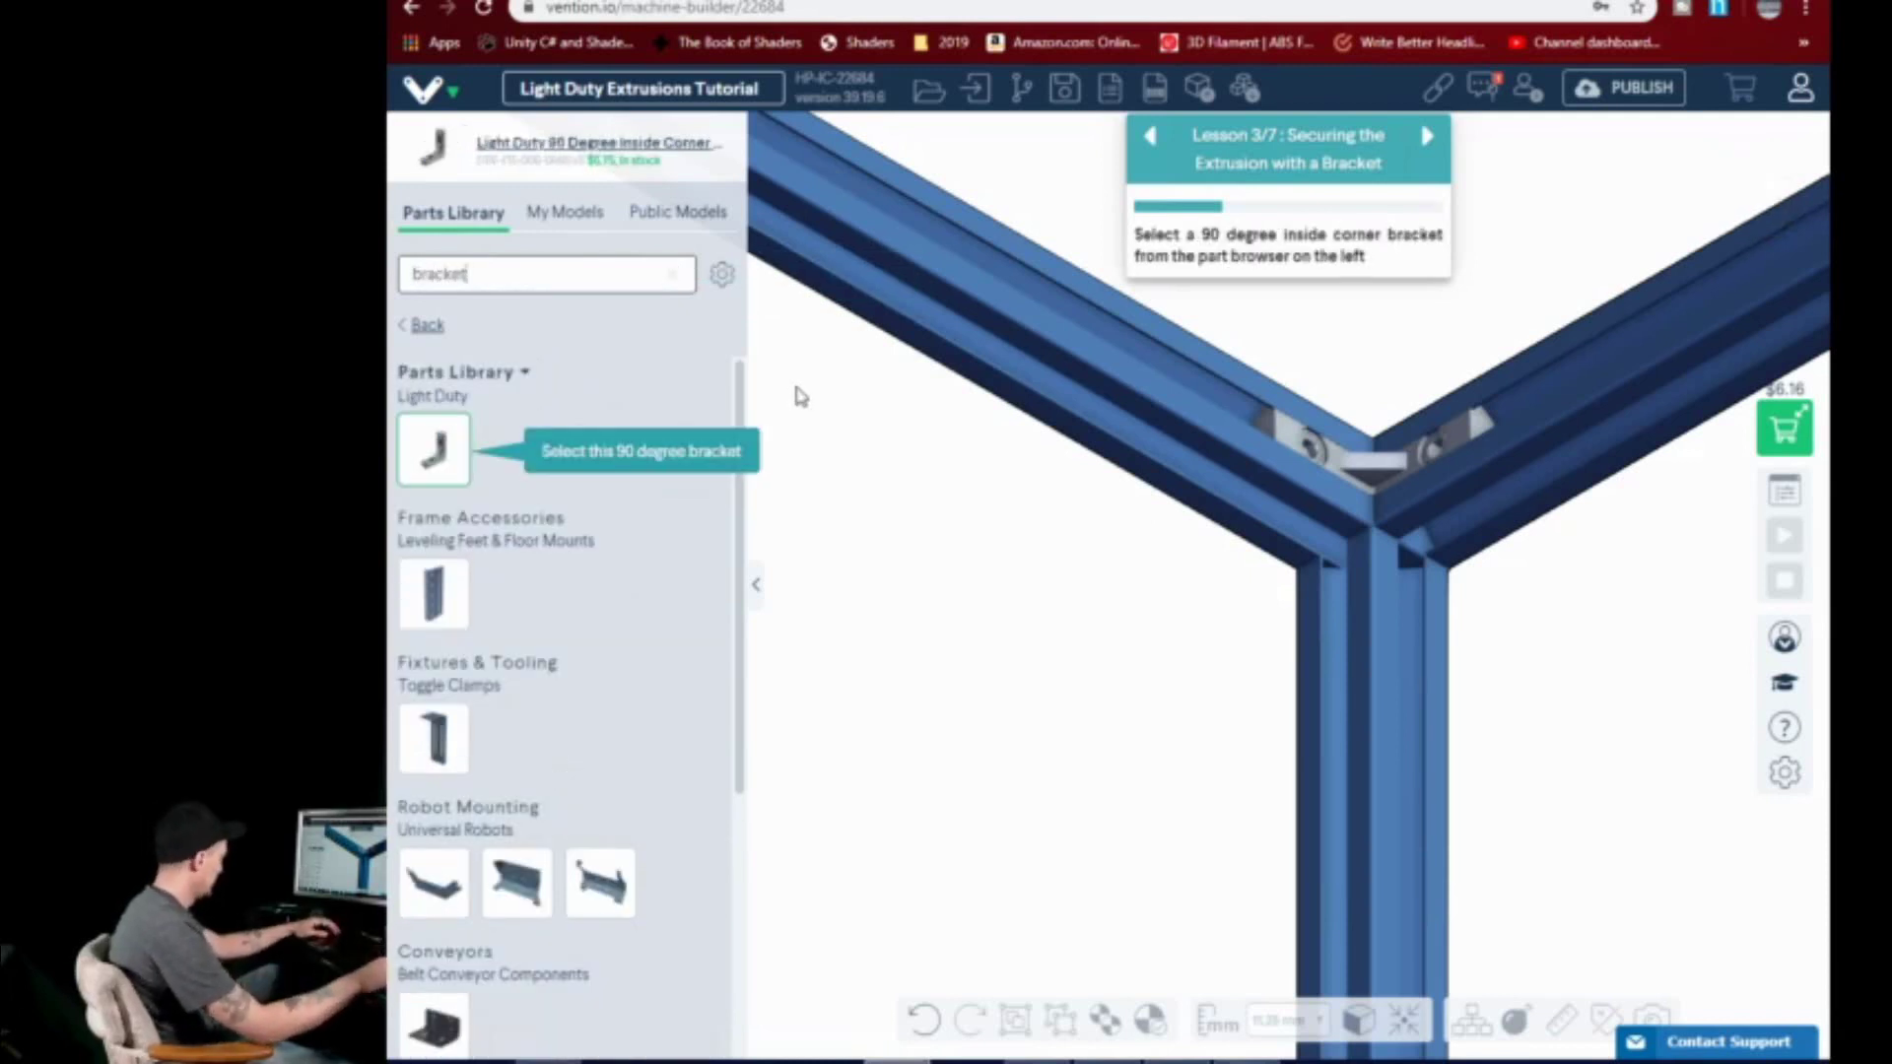
pyautogui.click(434, 451)
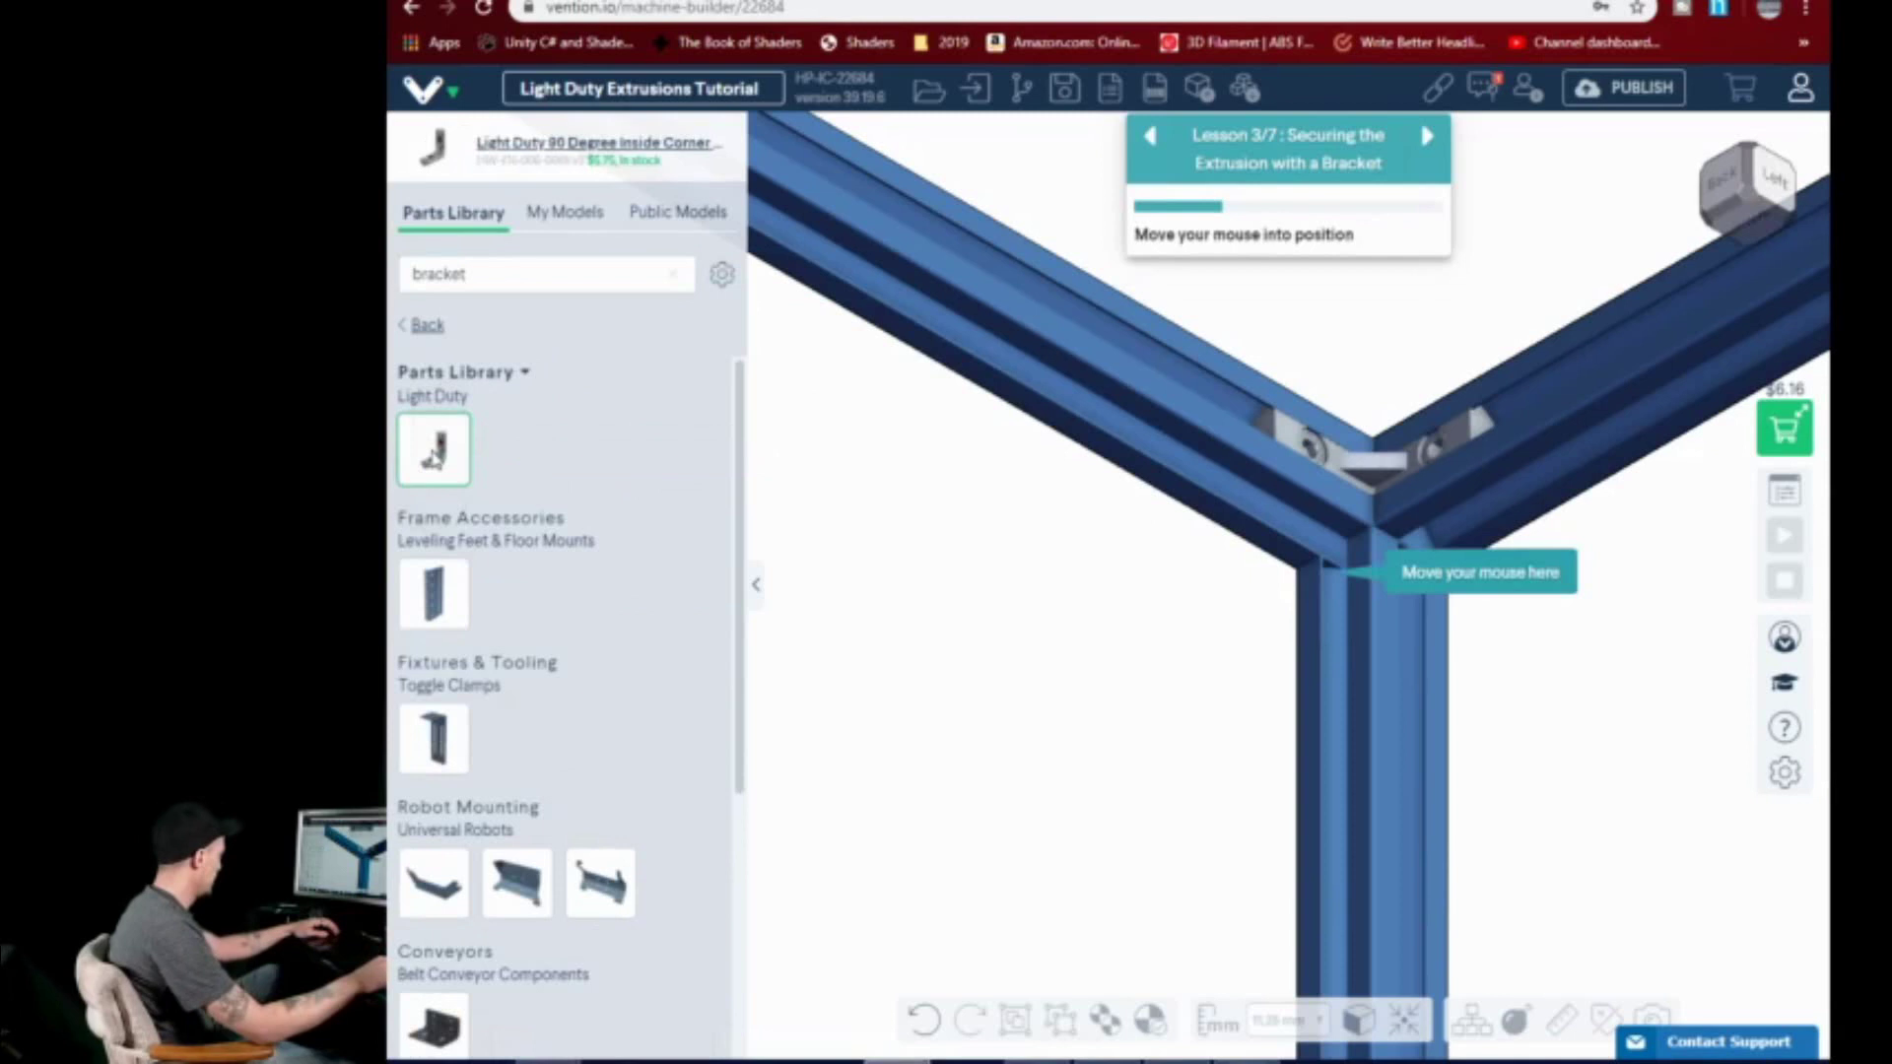
pyautogui.click(1337, 576)
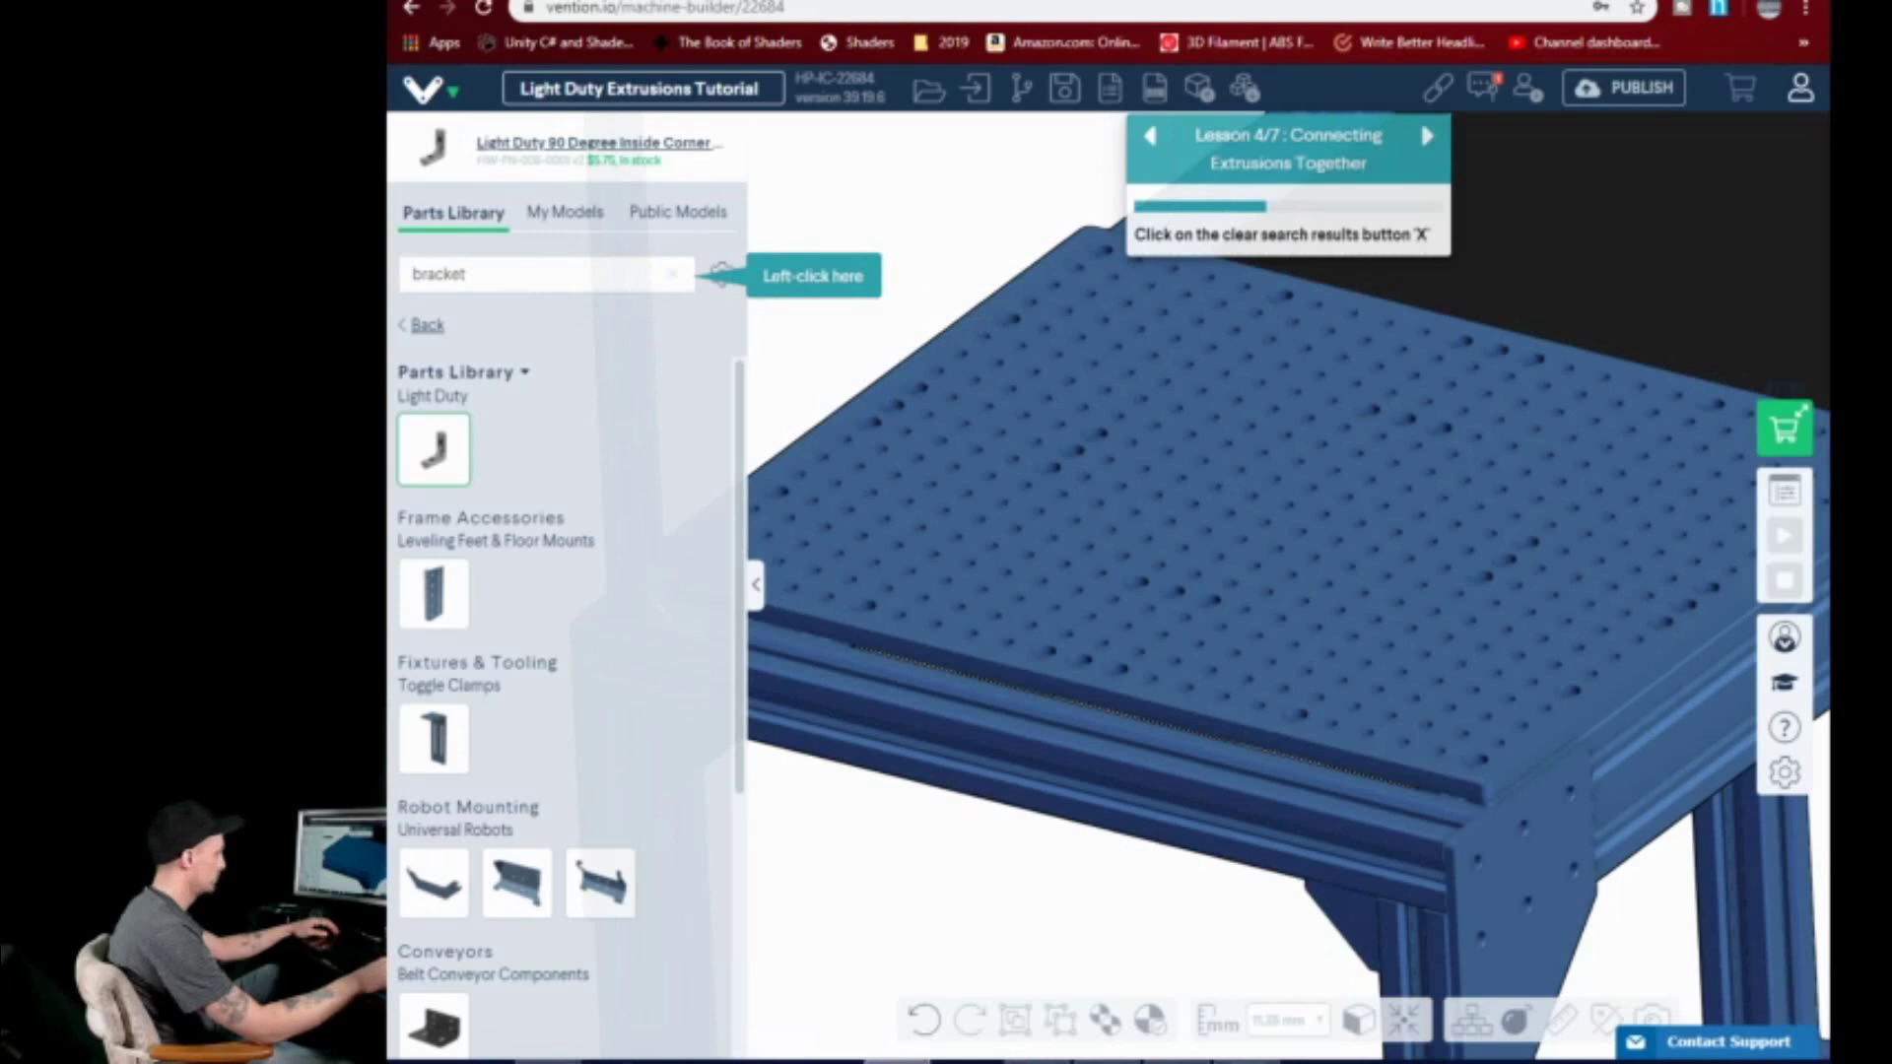
# - Clear the bracket search and place a 720 mm light-duty extrusion upright on the tabletop frame's corner
pyautogui.click(671, 274)
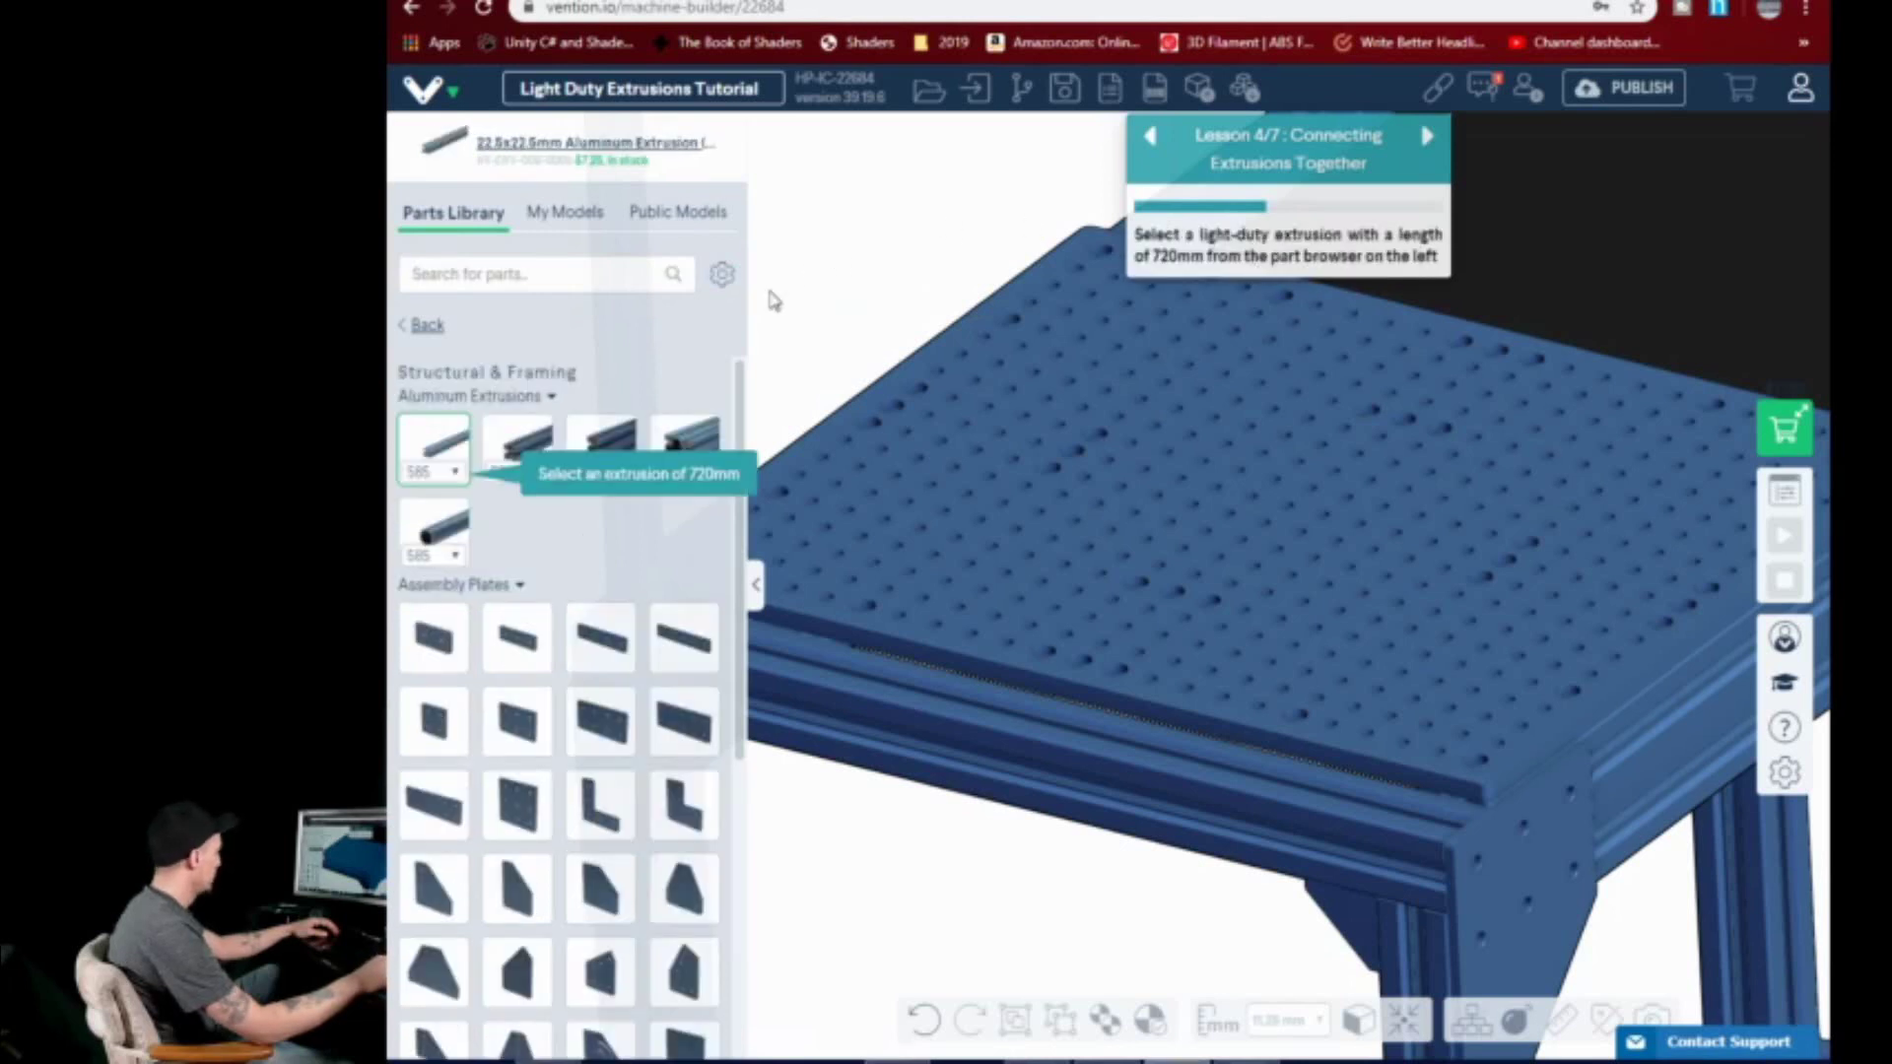
pyautogui.click(1150, 136)
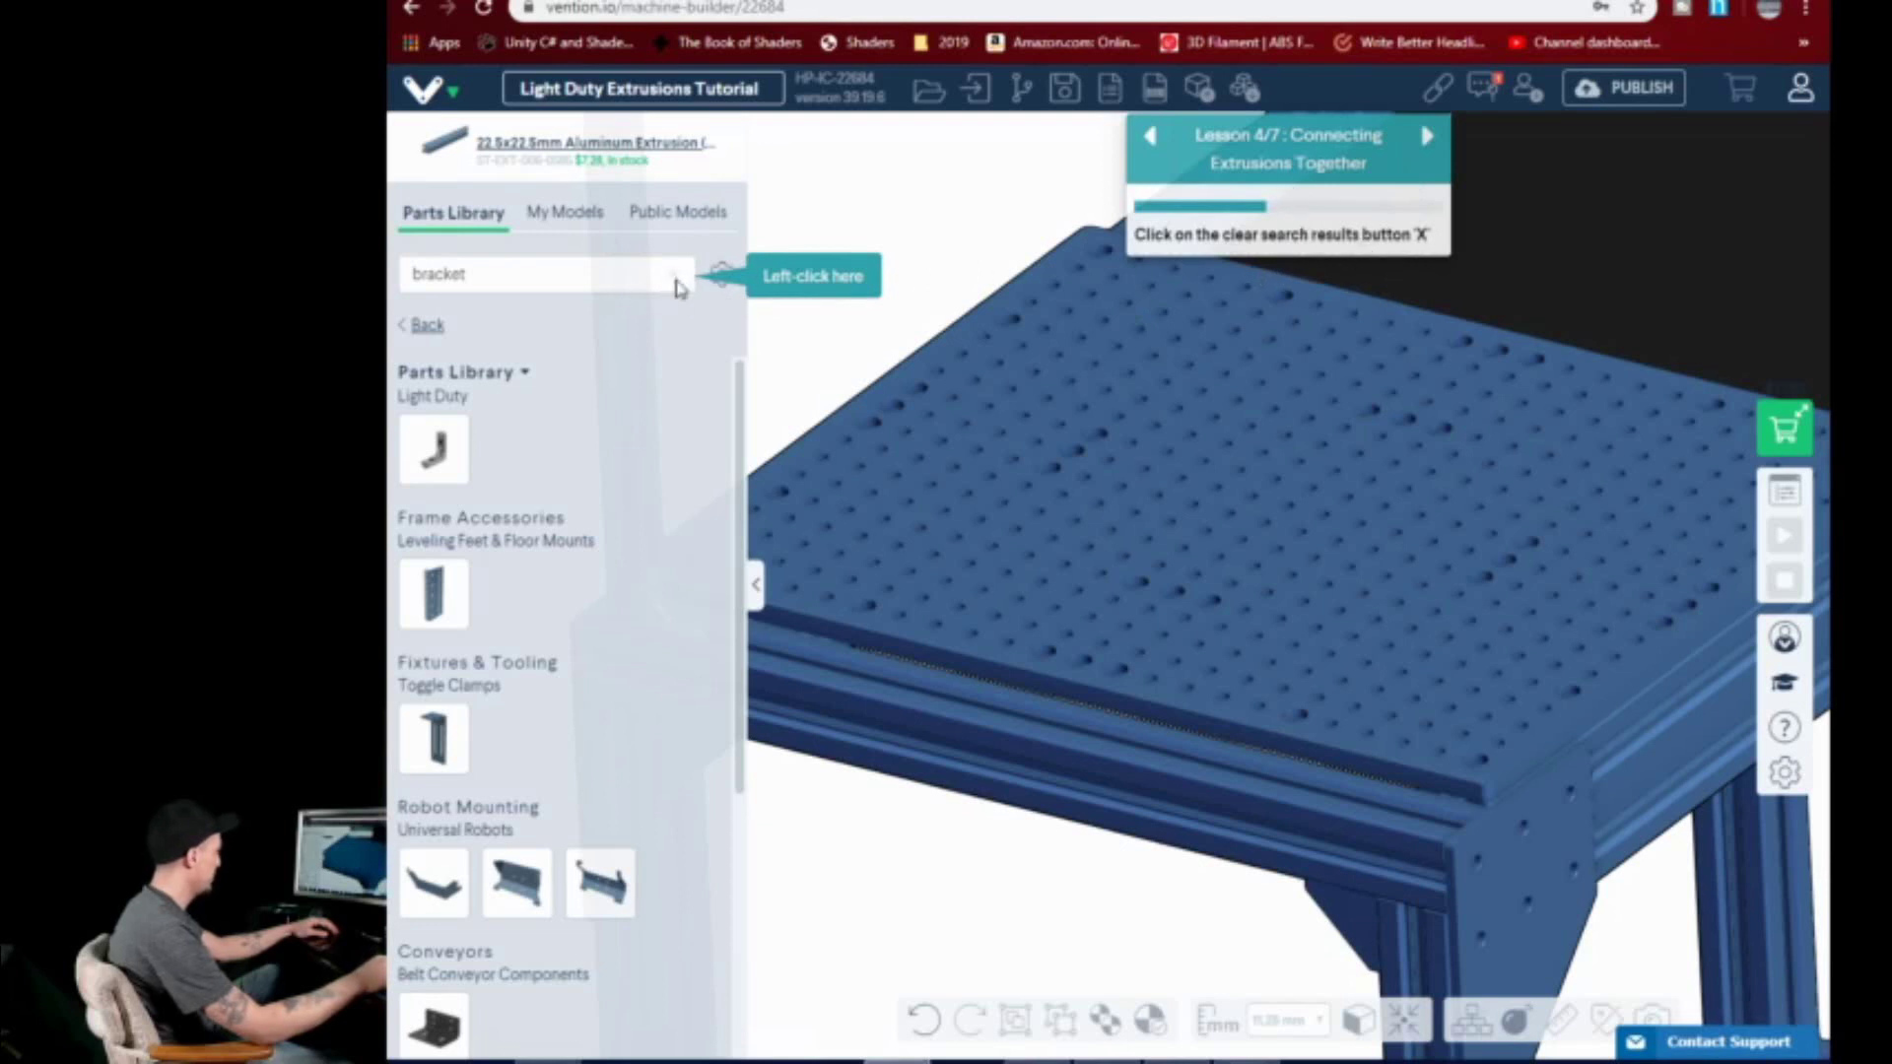
pyautogui.click(675, 283)
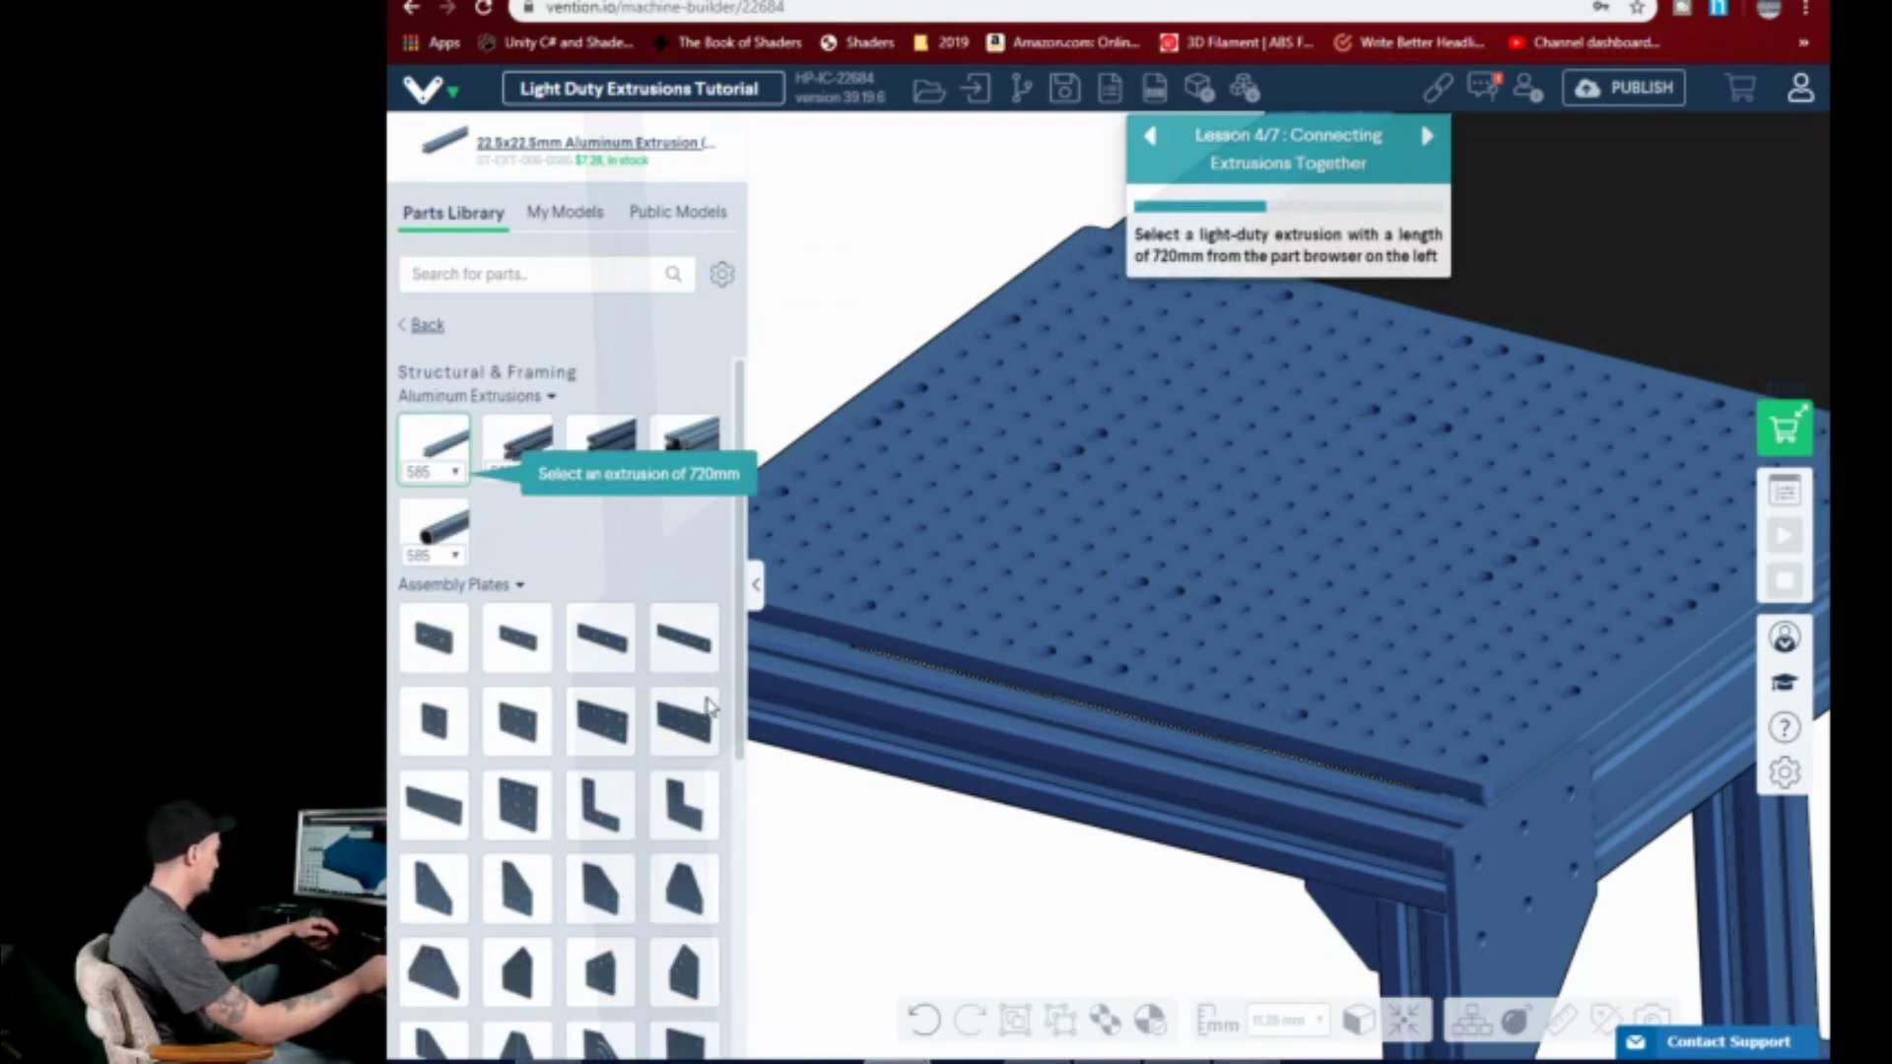
pyautogui.click(454, 473)
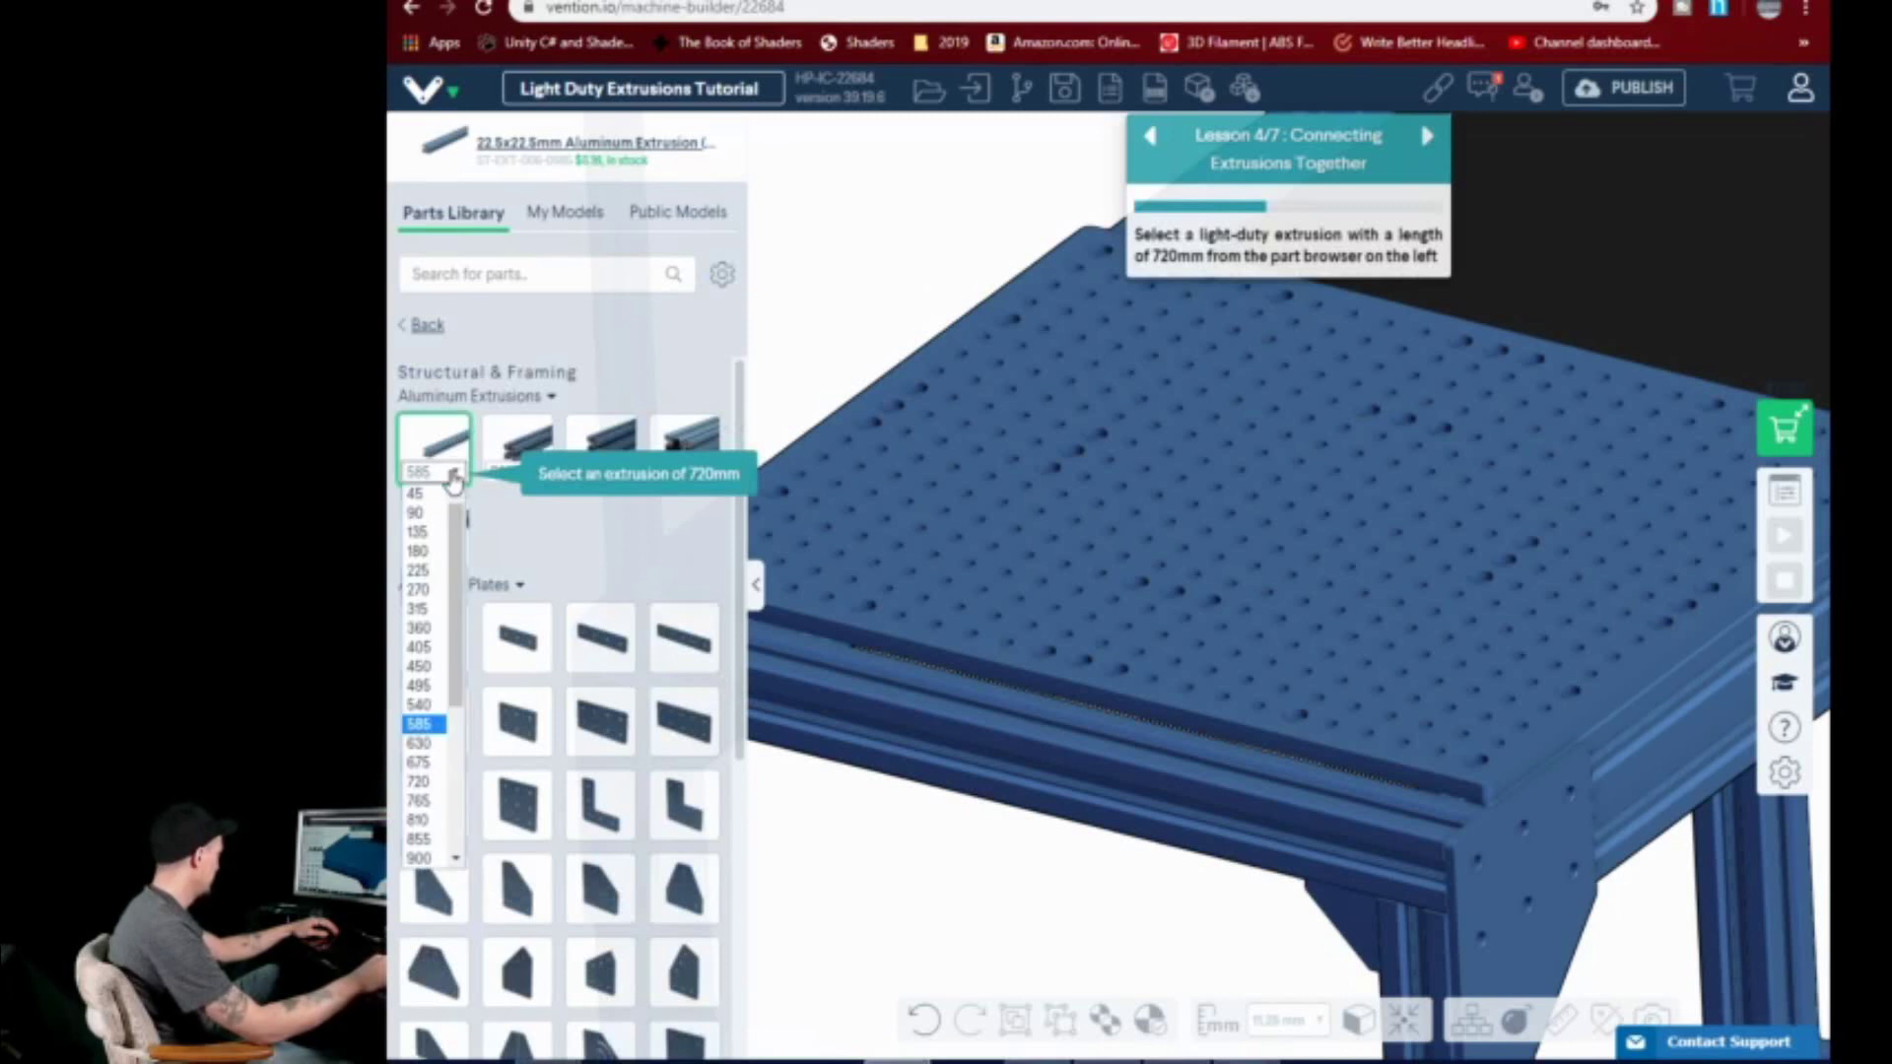
pyautogui.click(419, 781)
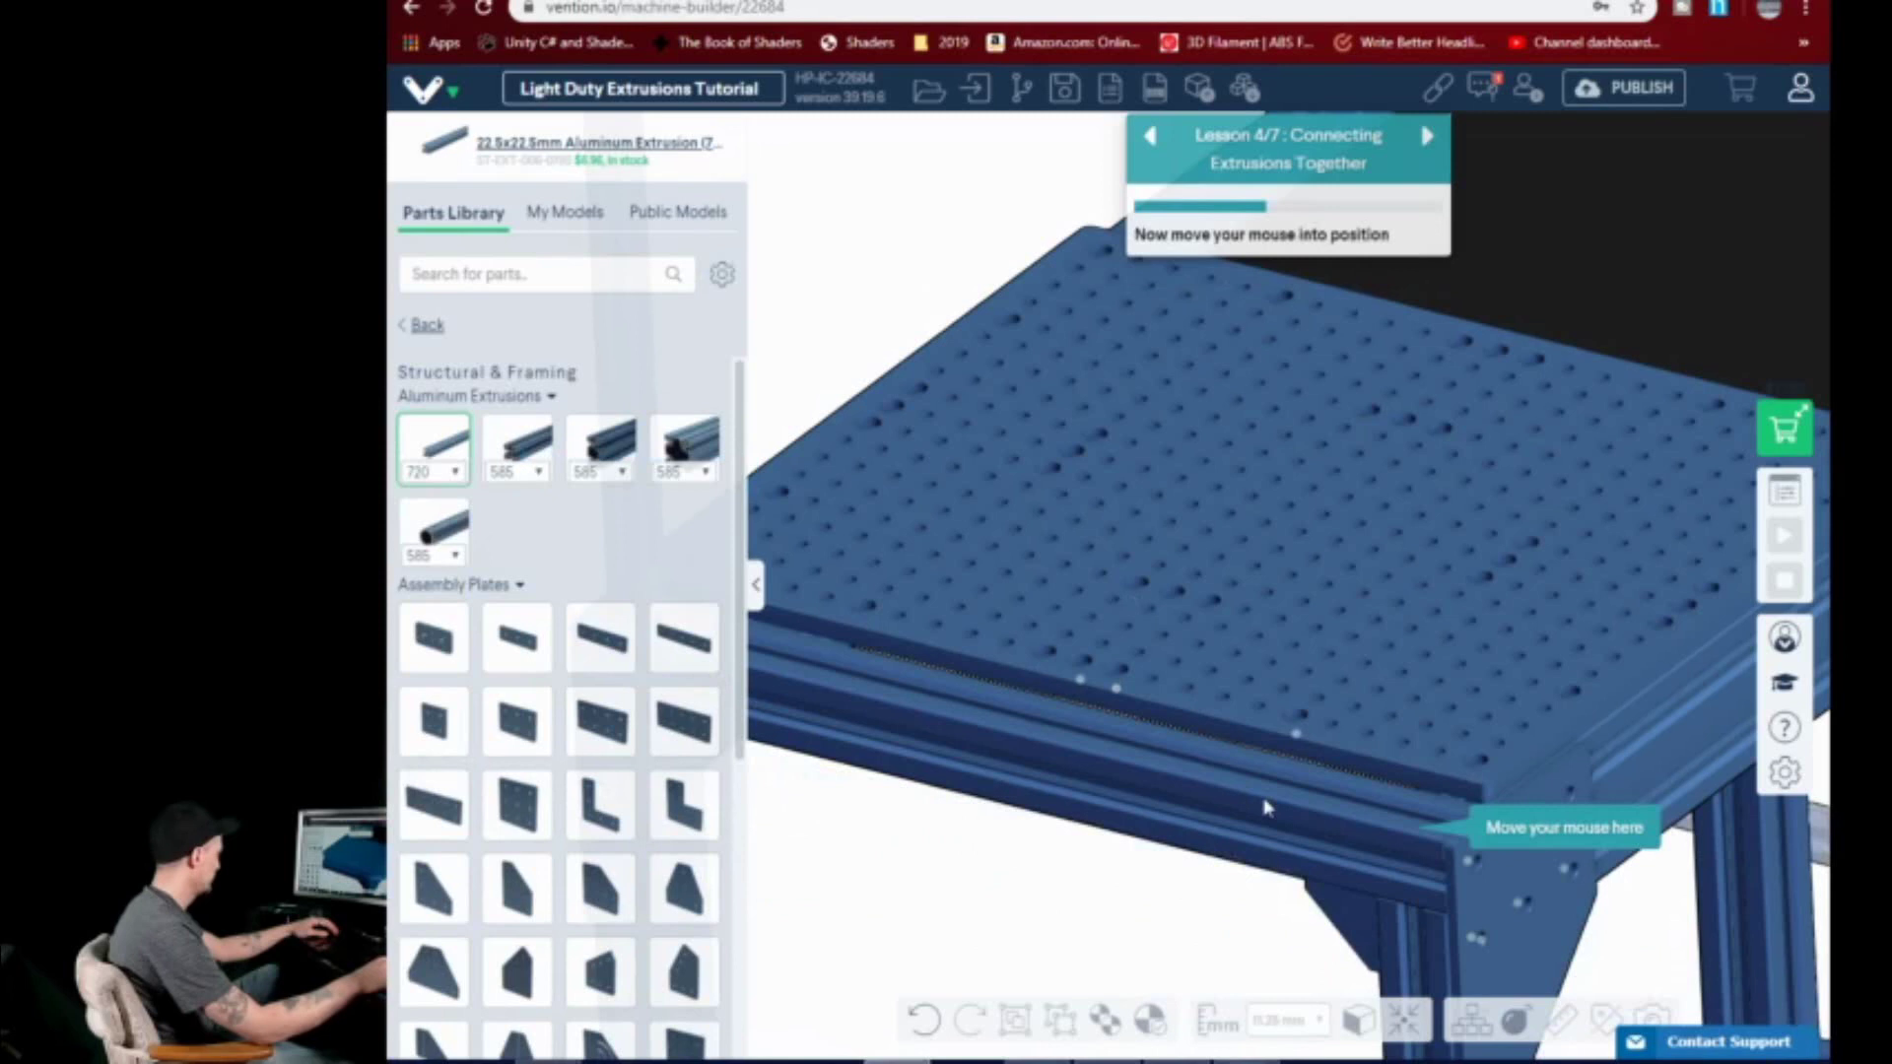
pyautogui.click(1441, 825)
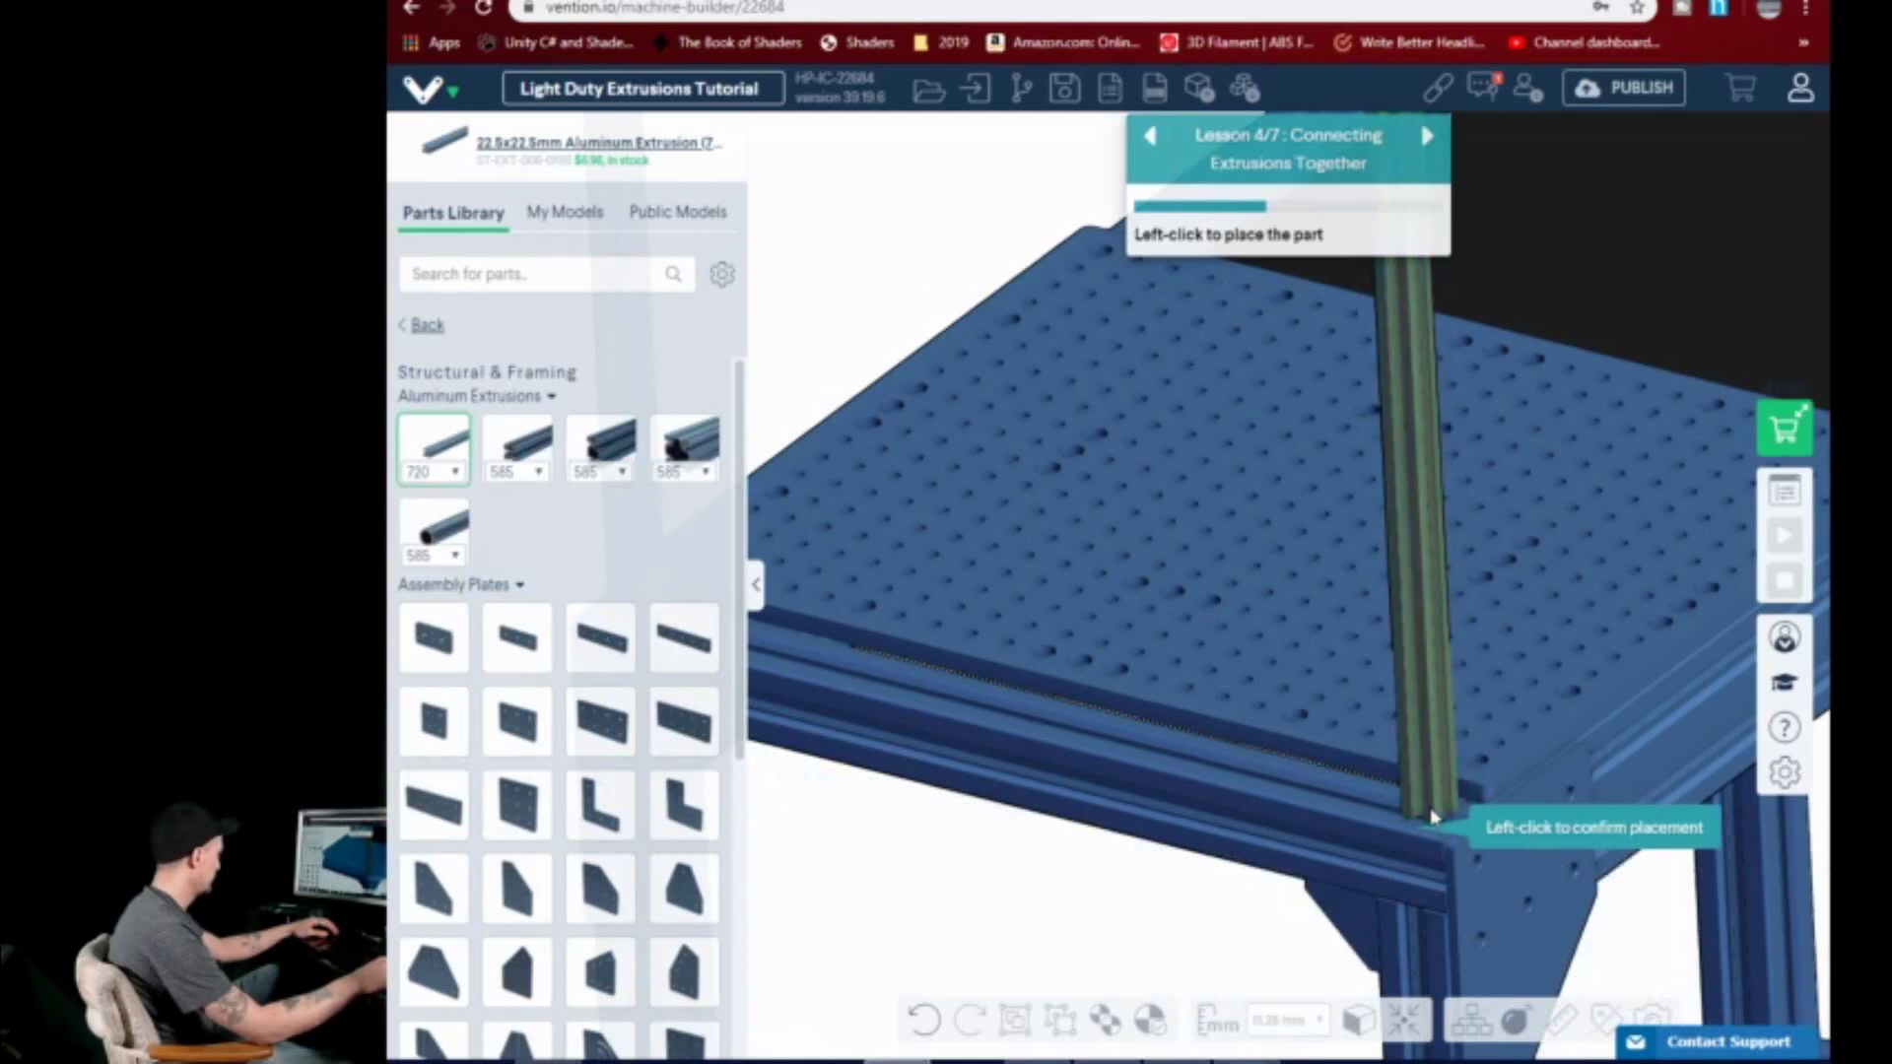
pyautogui.click(1364, 896)
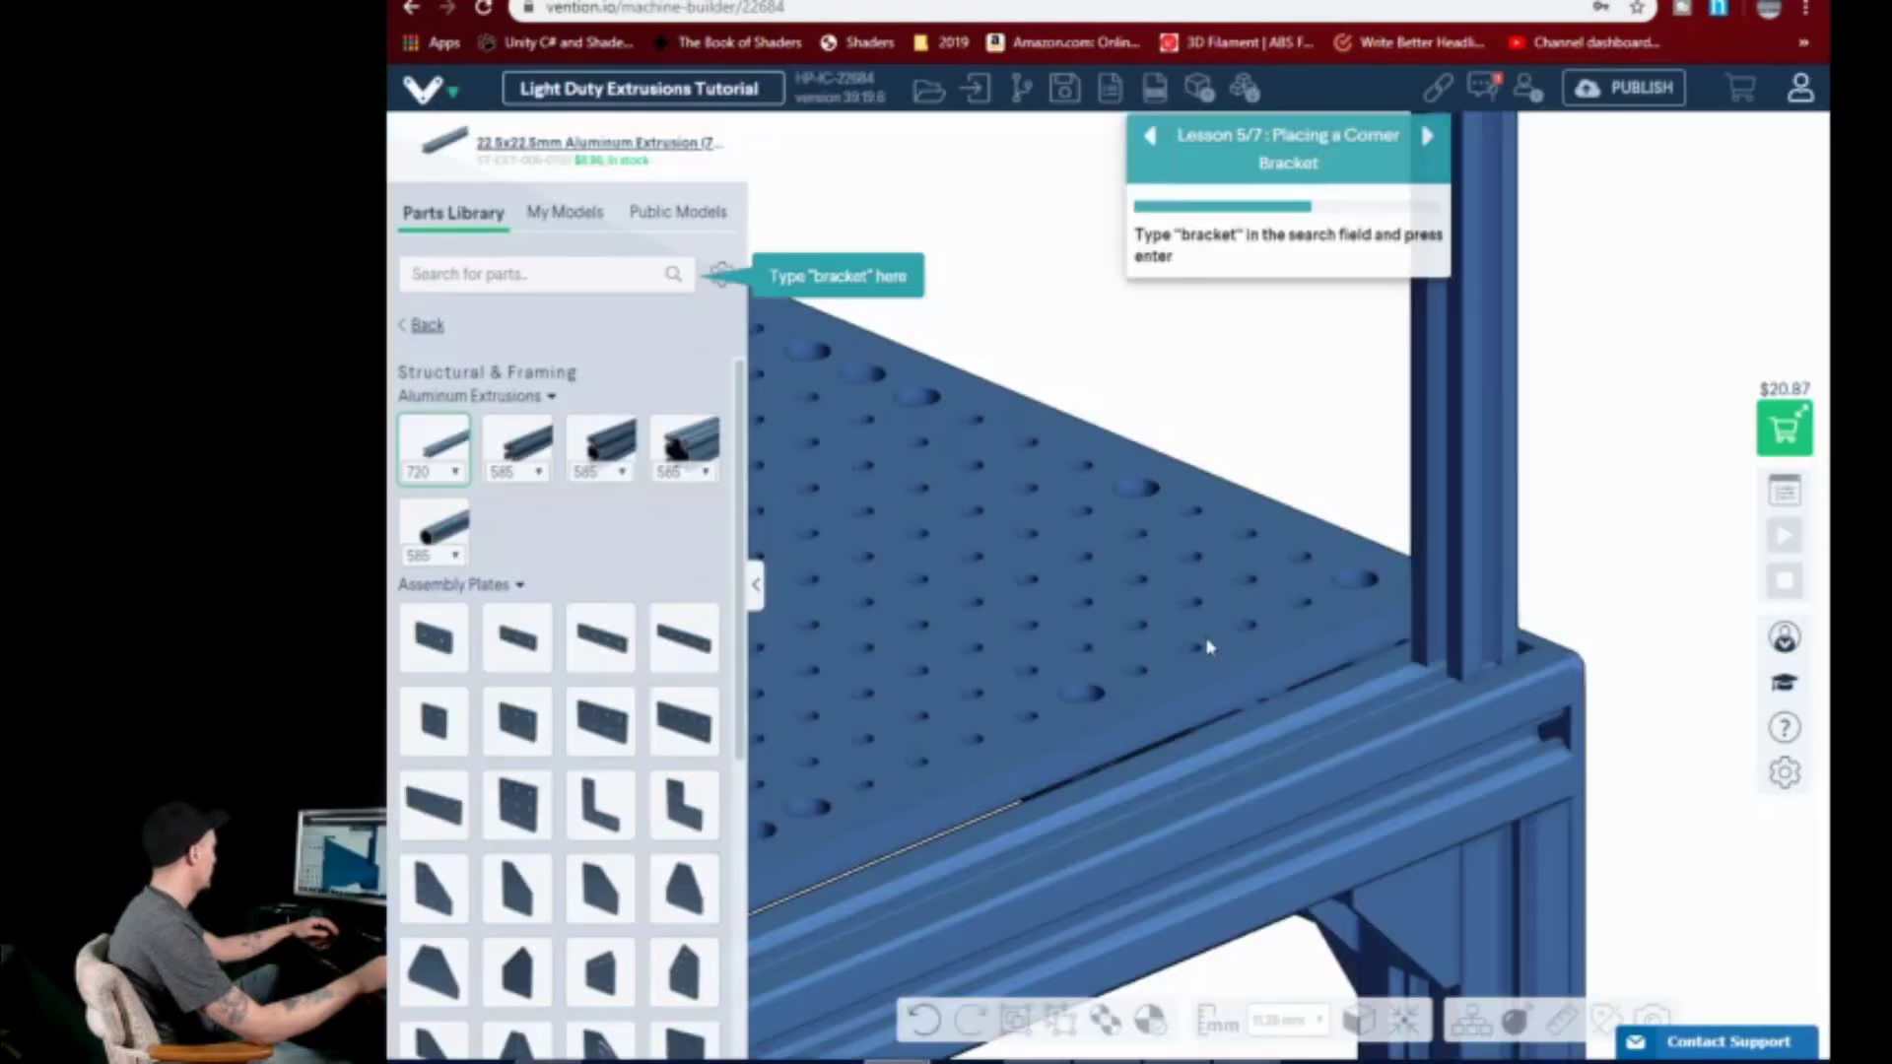
# - Search the parts library for "bracket" and place the light-duty 90 degree inside corner bracket at the vertical extrusion's base on the tabletop frame
pyautogui.click(637, 283)
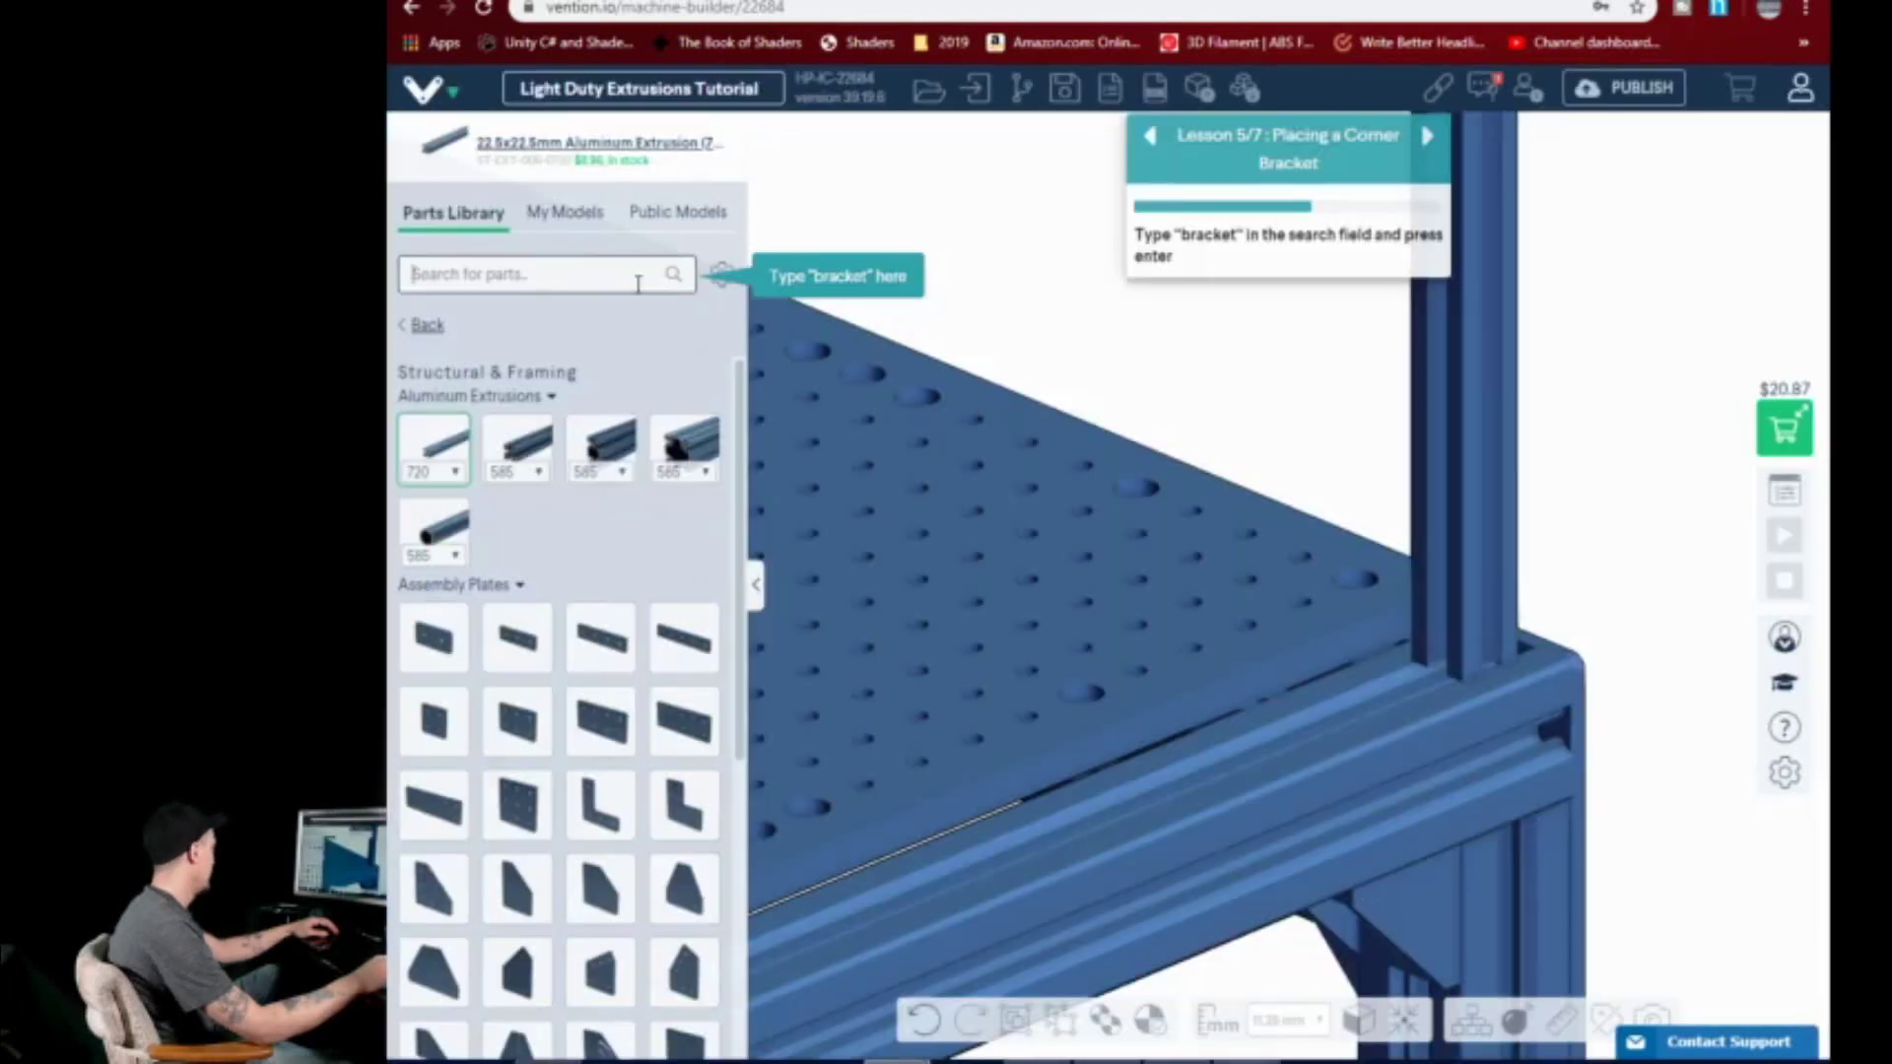
pyautogui.write('bracket')
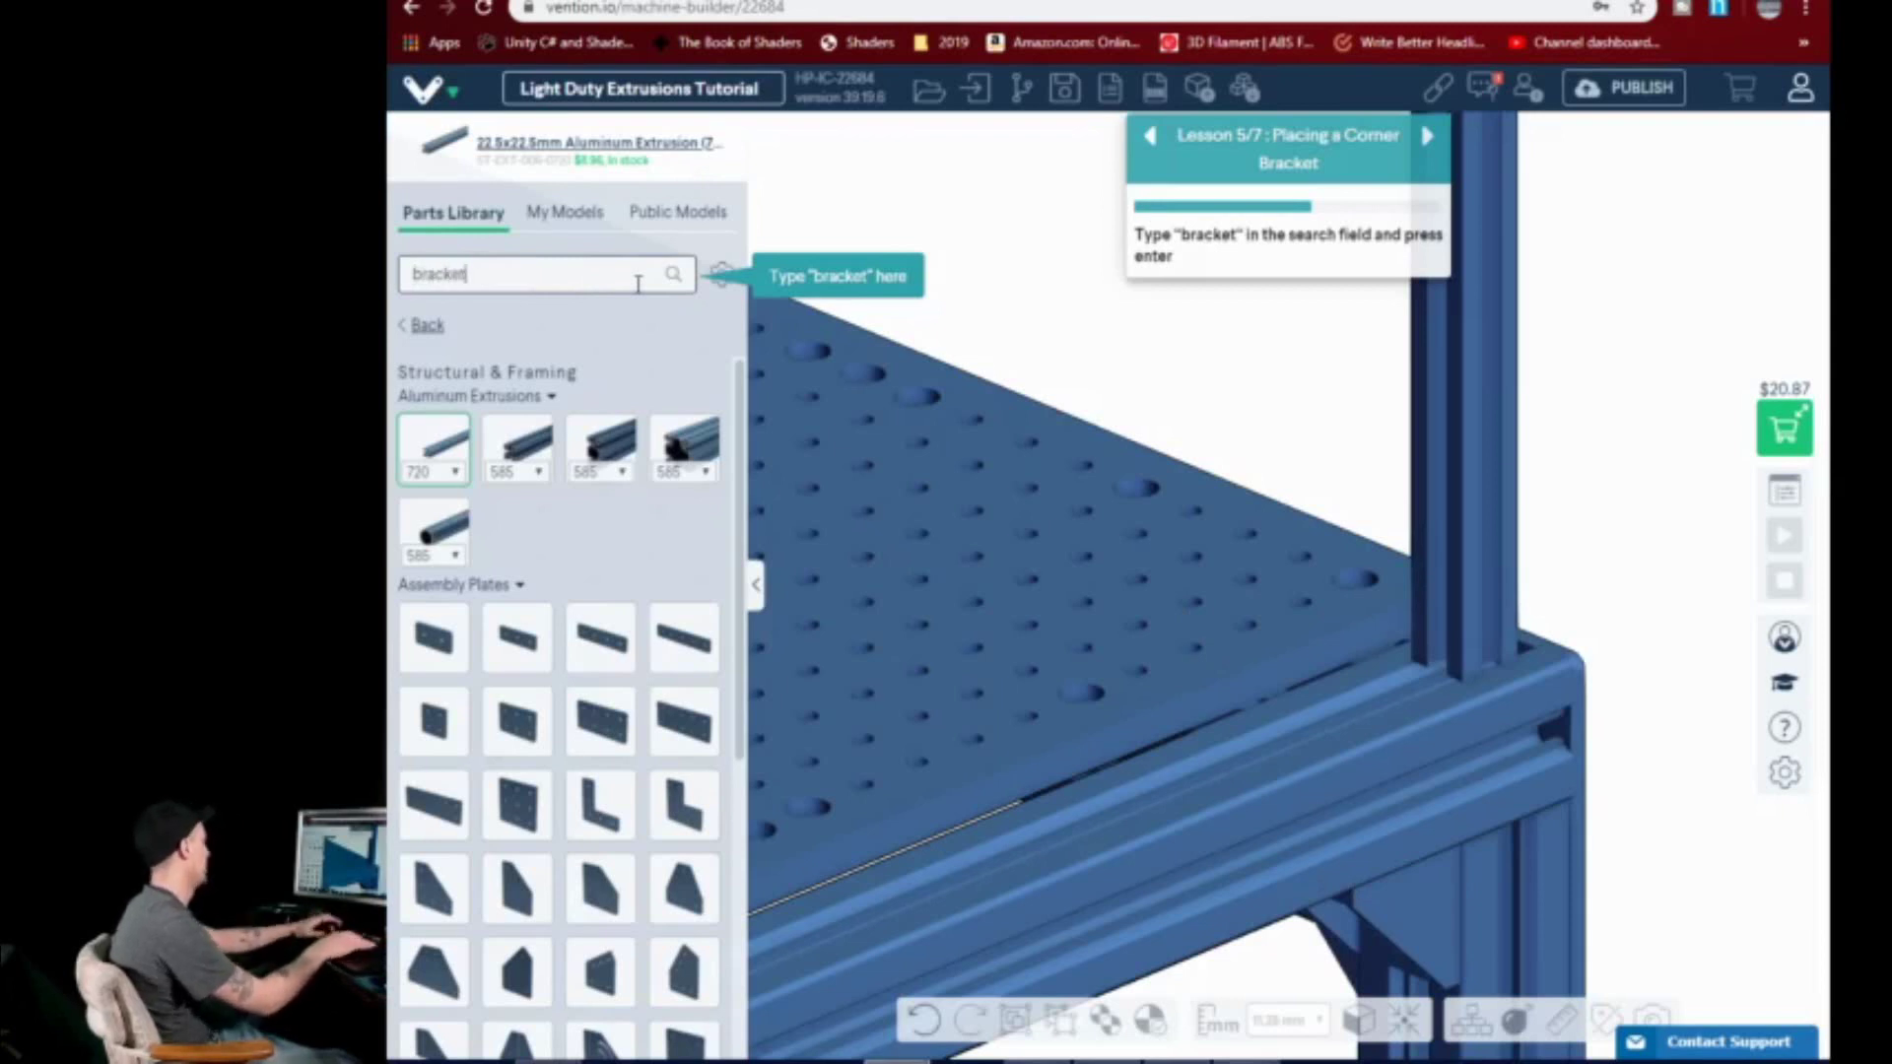
pyautogui.press('Return')
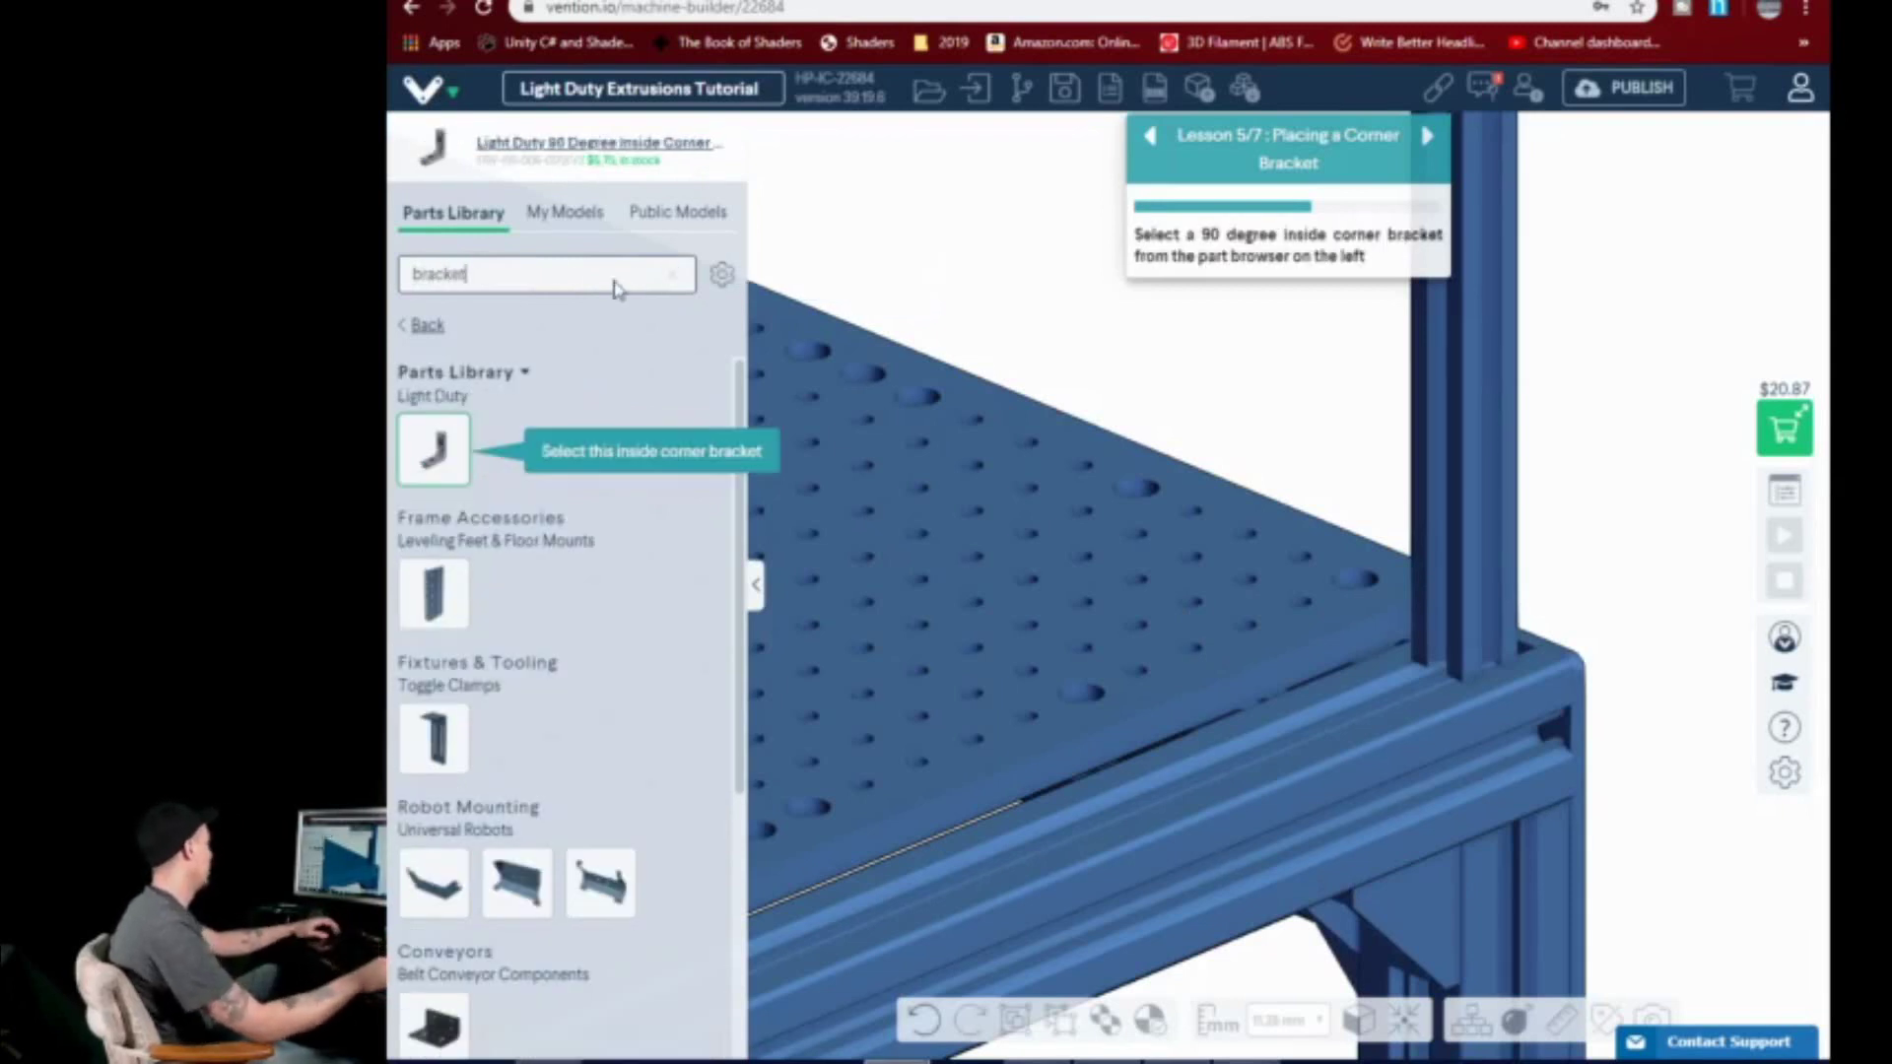
pyautogui.click(434, 449)
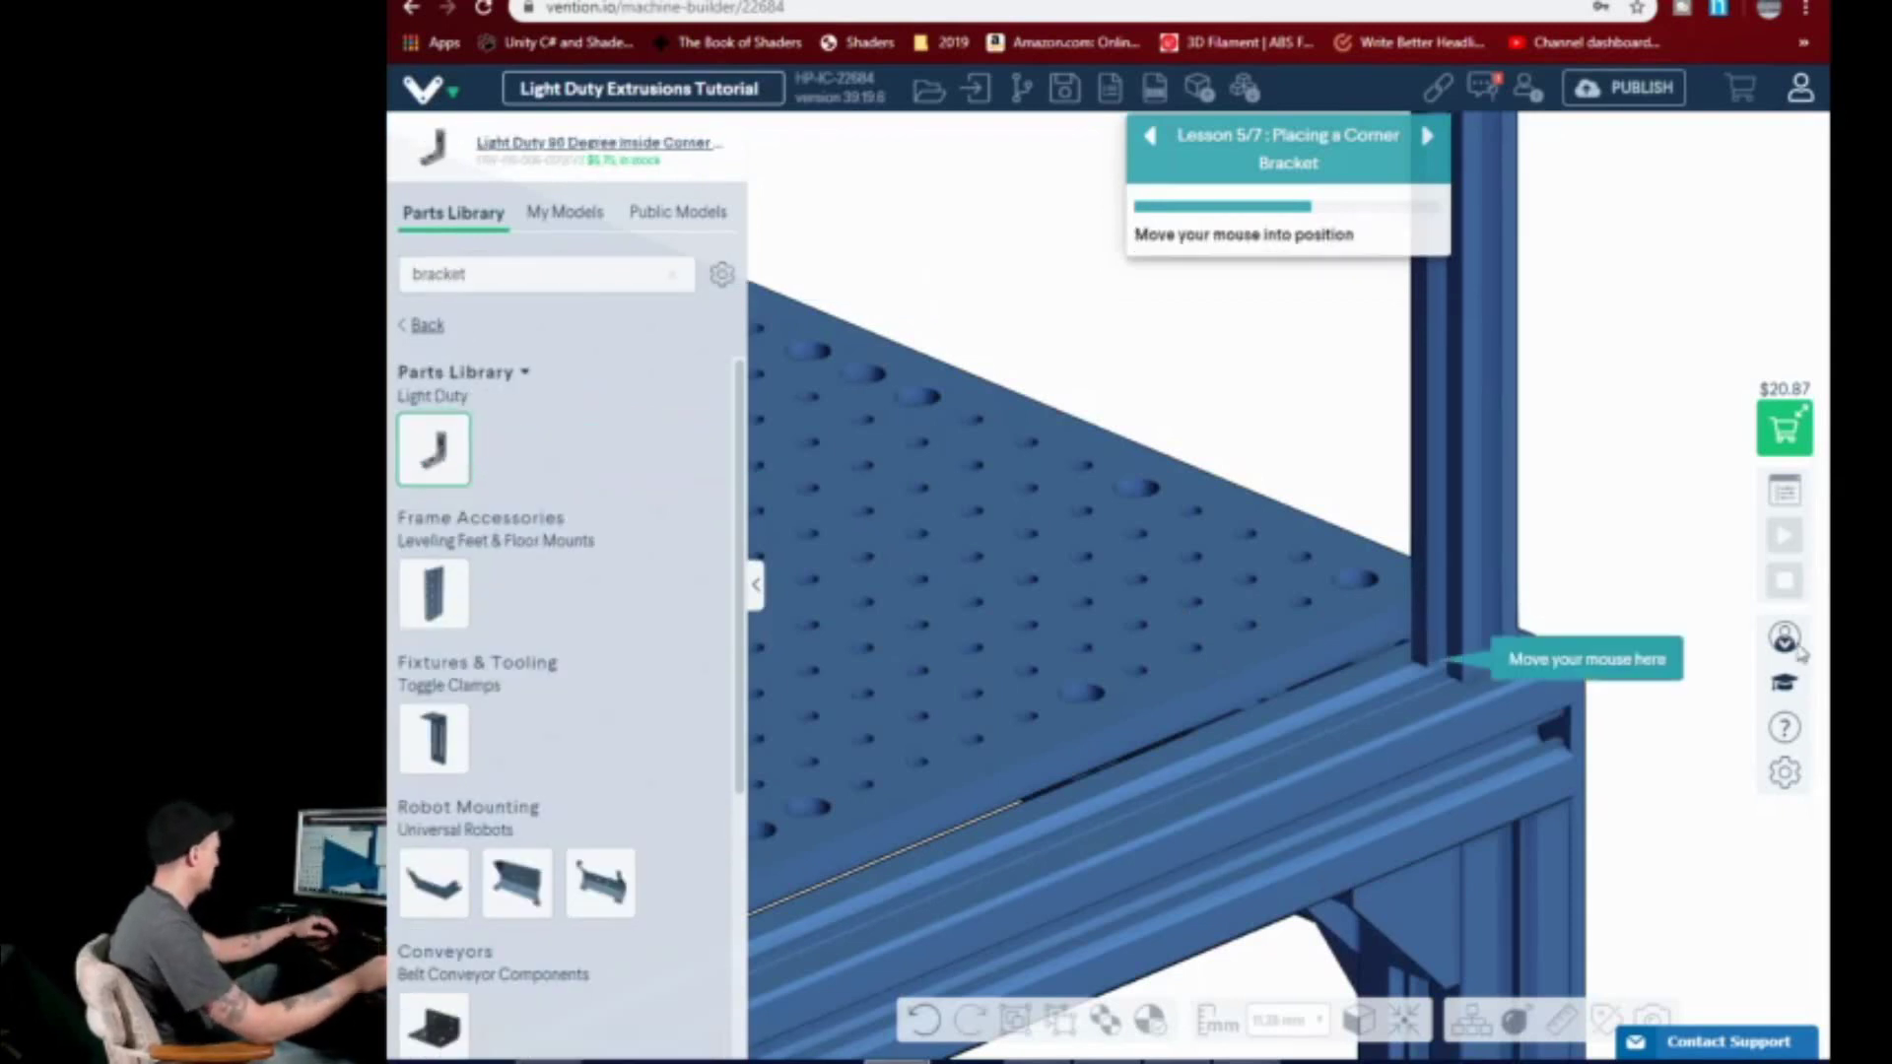
pyautogui.click(1437, 685)
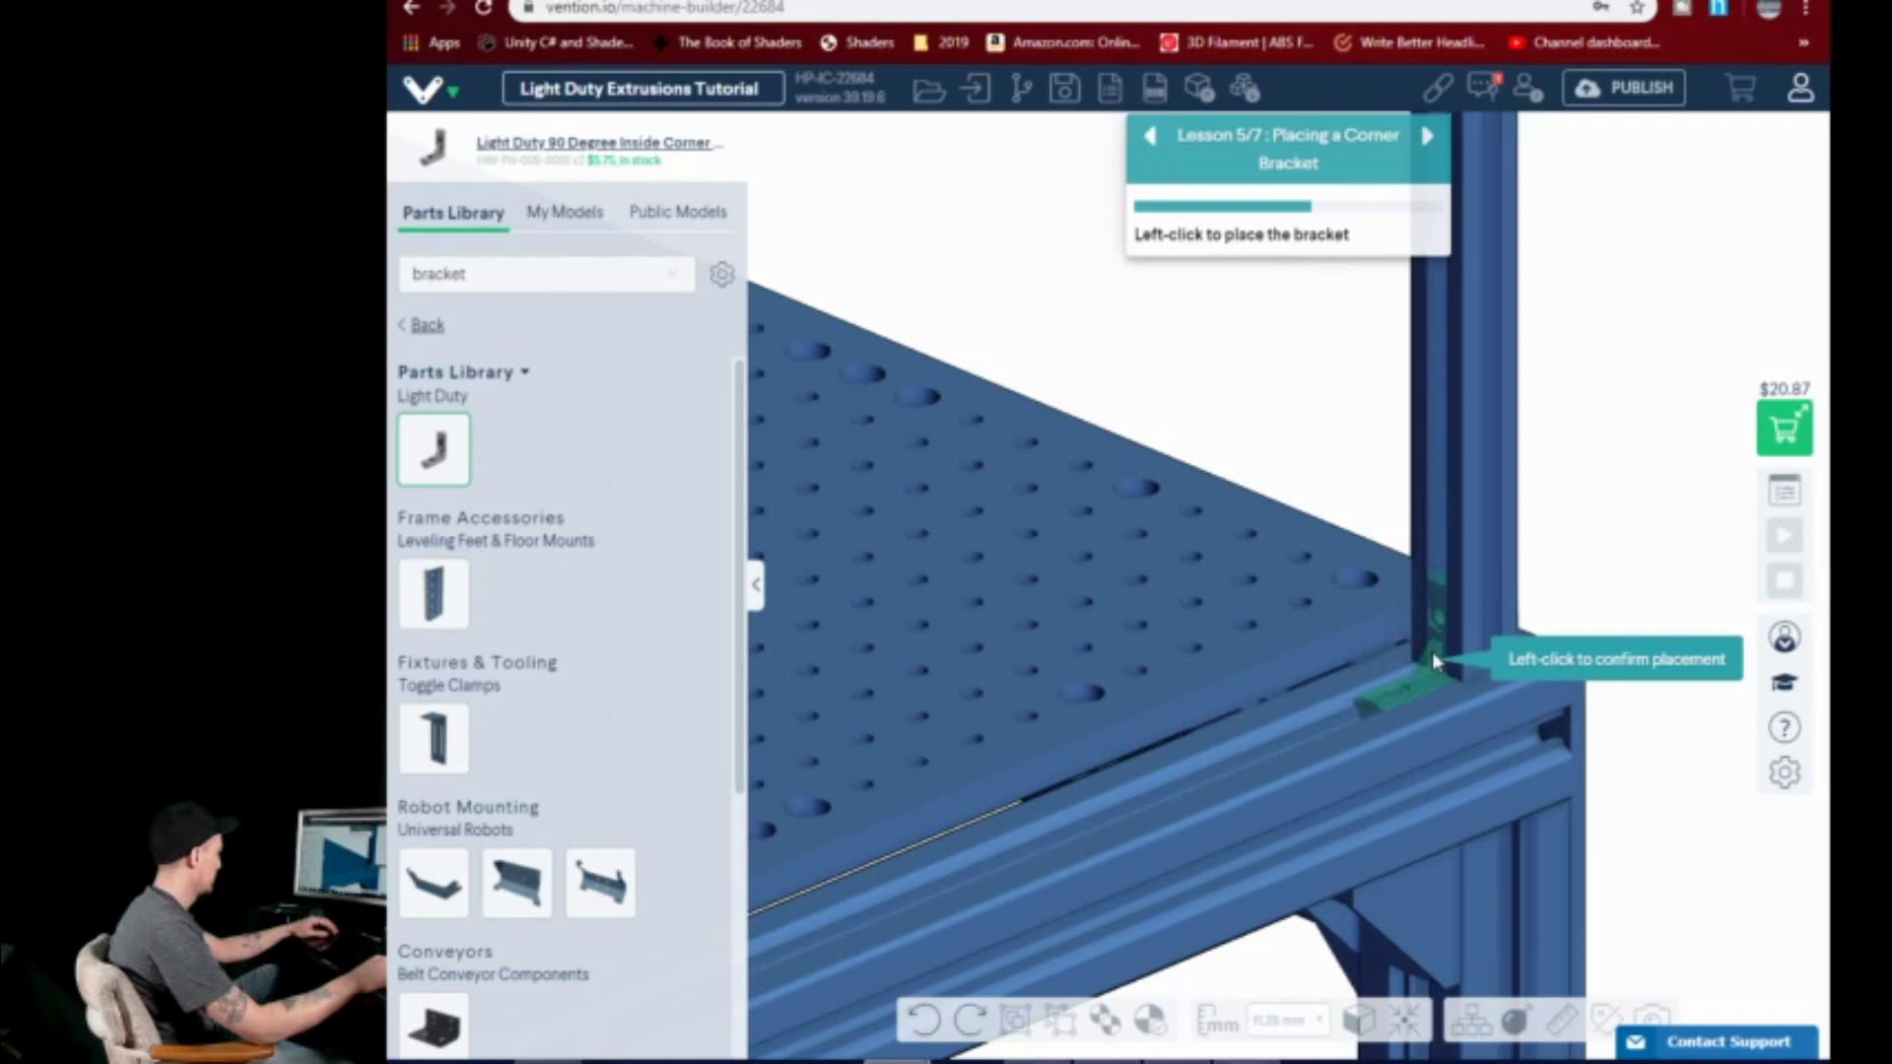
pyautogui.click(1440, 668)
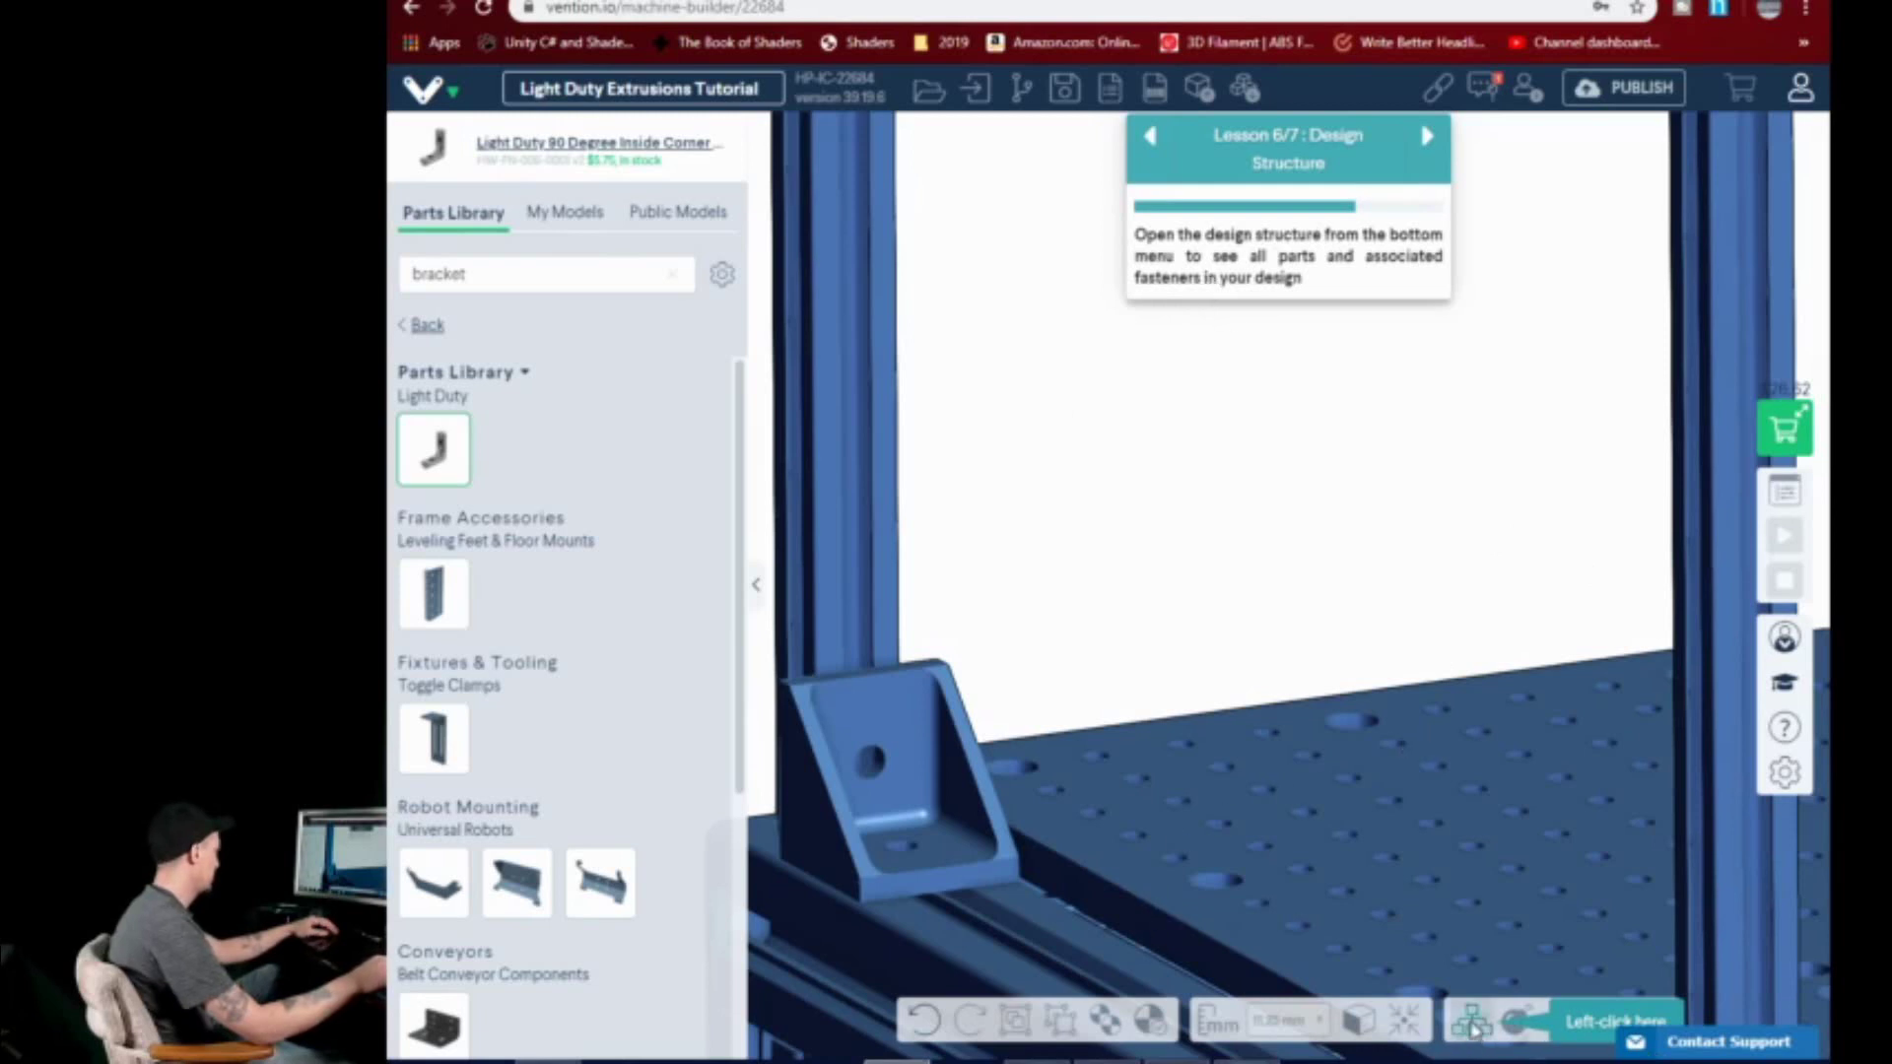
# - Open the design structure, select the aluminum gusset in the model, and select its highlighted entry to review the part and its fasteners
pyautogui.click(1478, 1027)
pyautogui.click(1370, 588)
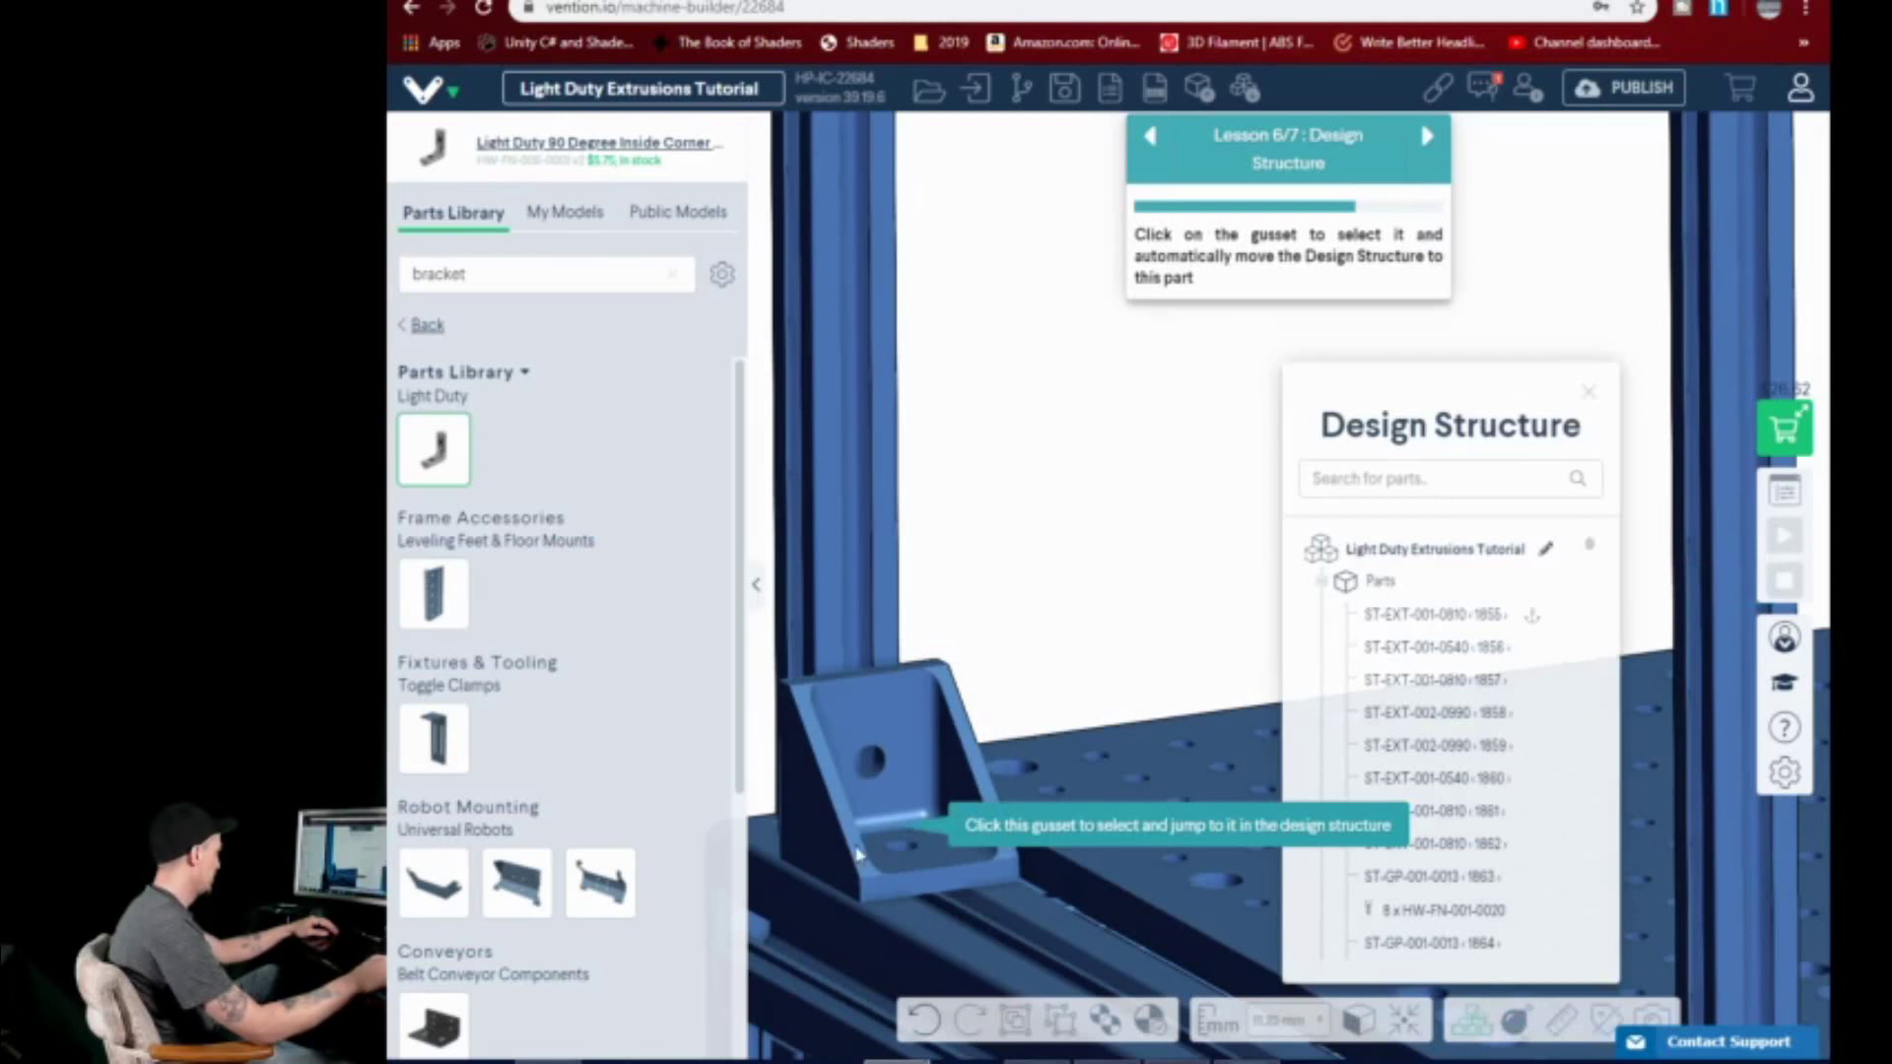
pyautogui.click(857, 854)
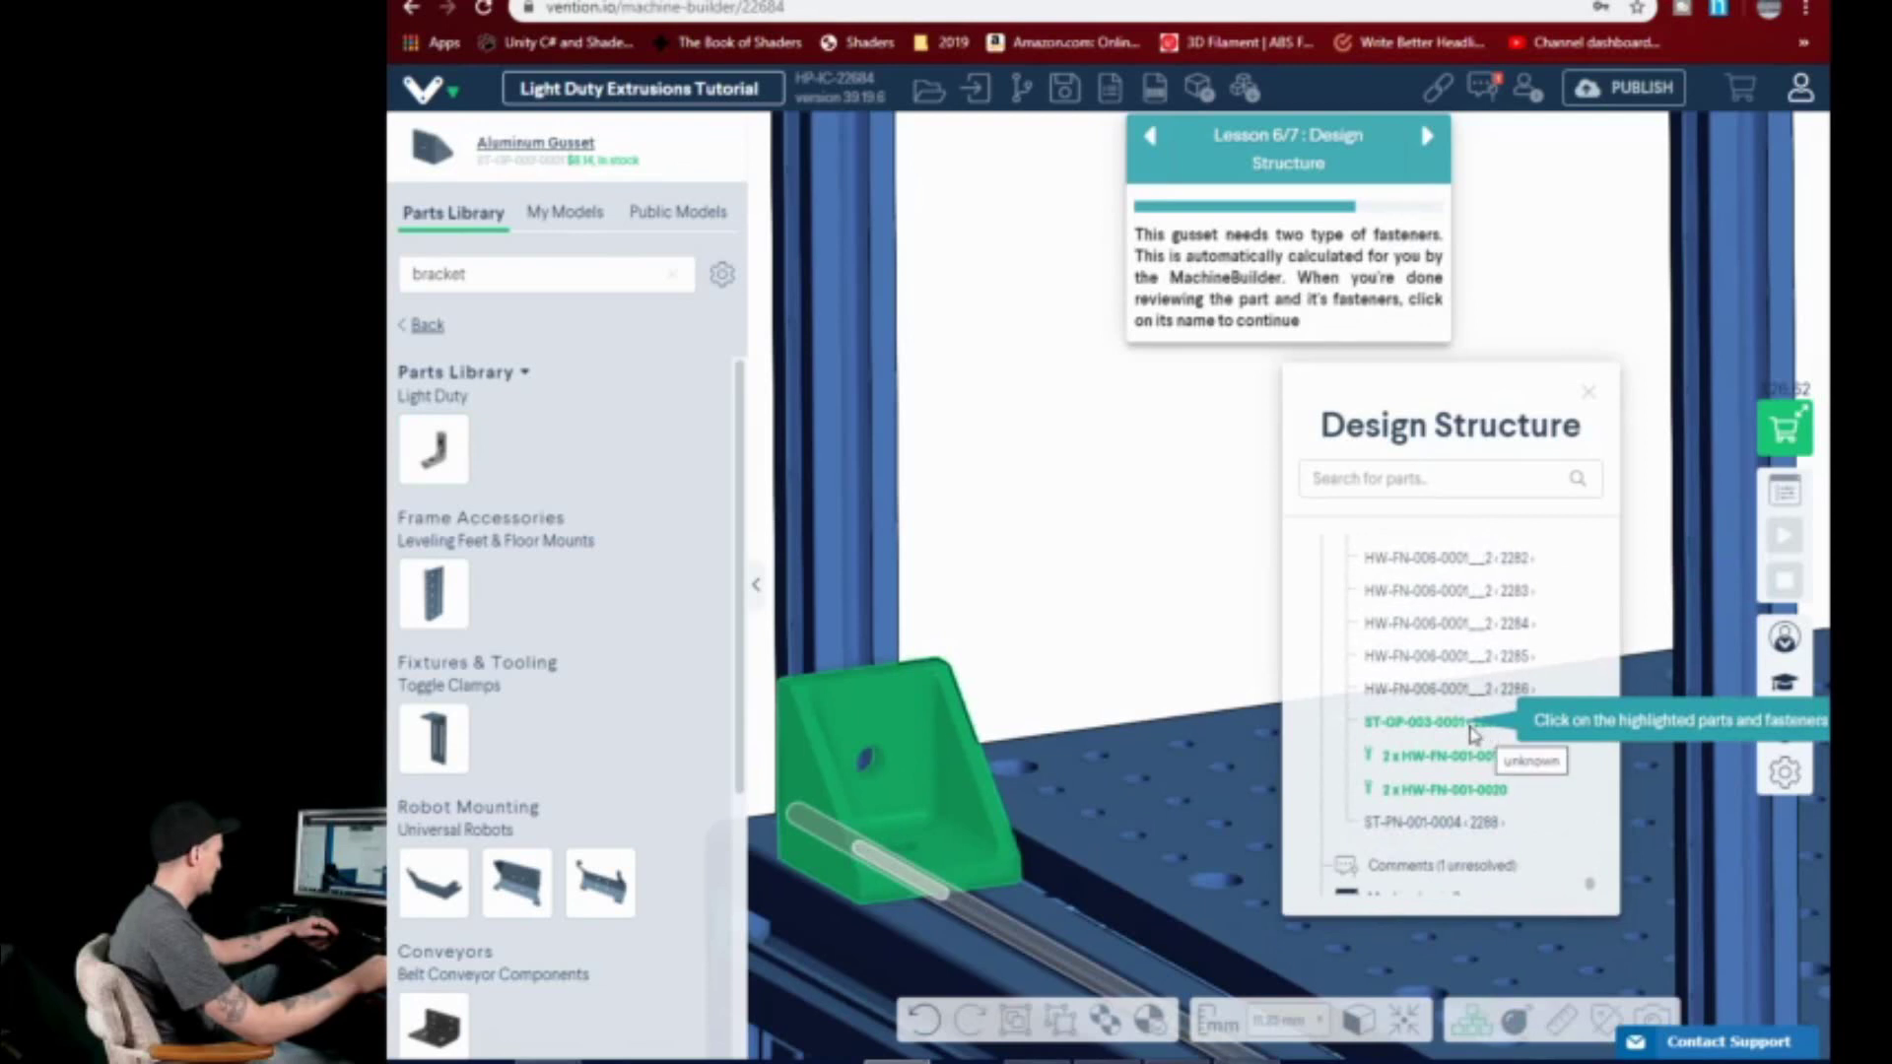
pyautogui.click(1420, 729)
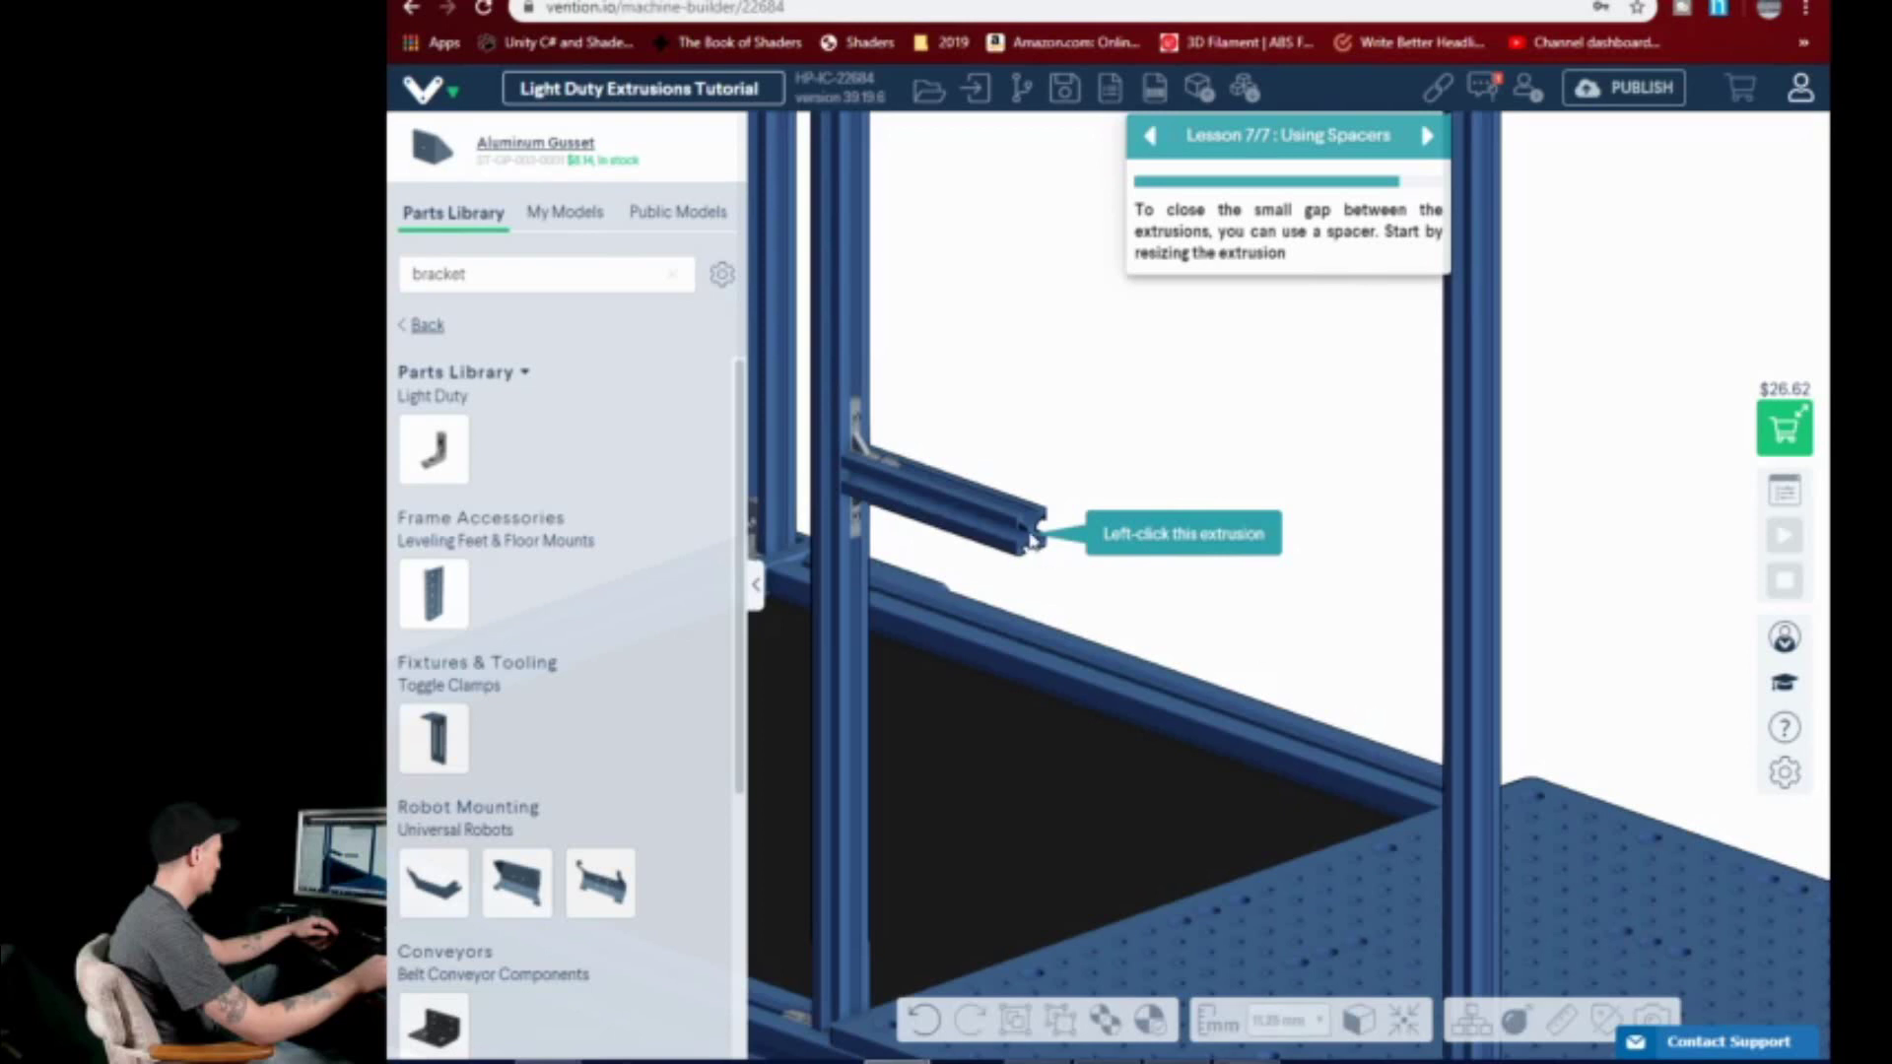
# - Resize the short light-duty crossbar to the nearest extrusion length toward the opposite vertical extrusion
pyautogui.click(1034, 541)
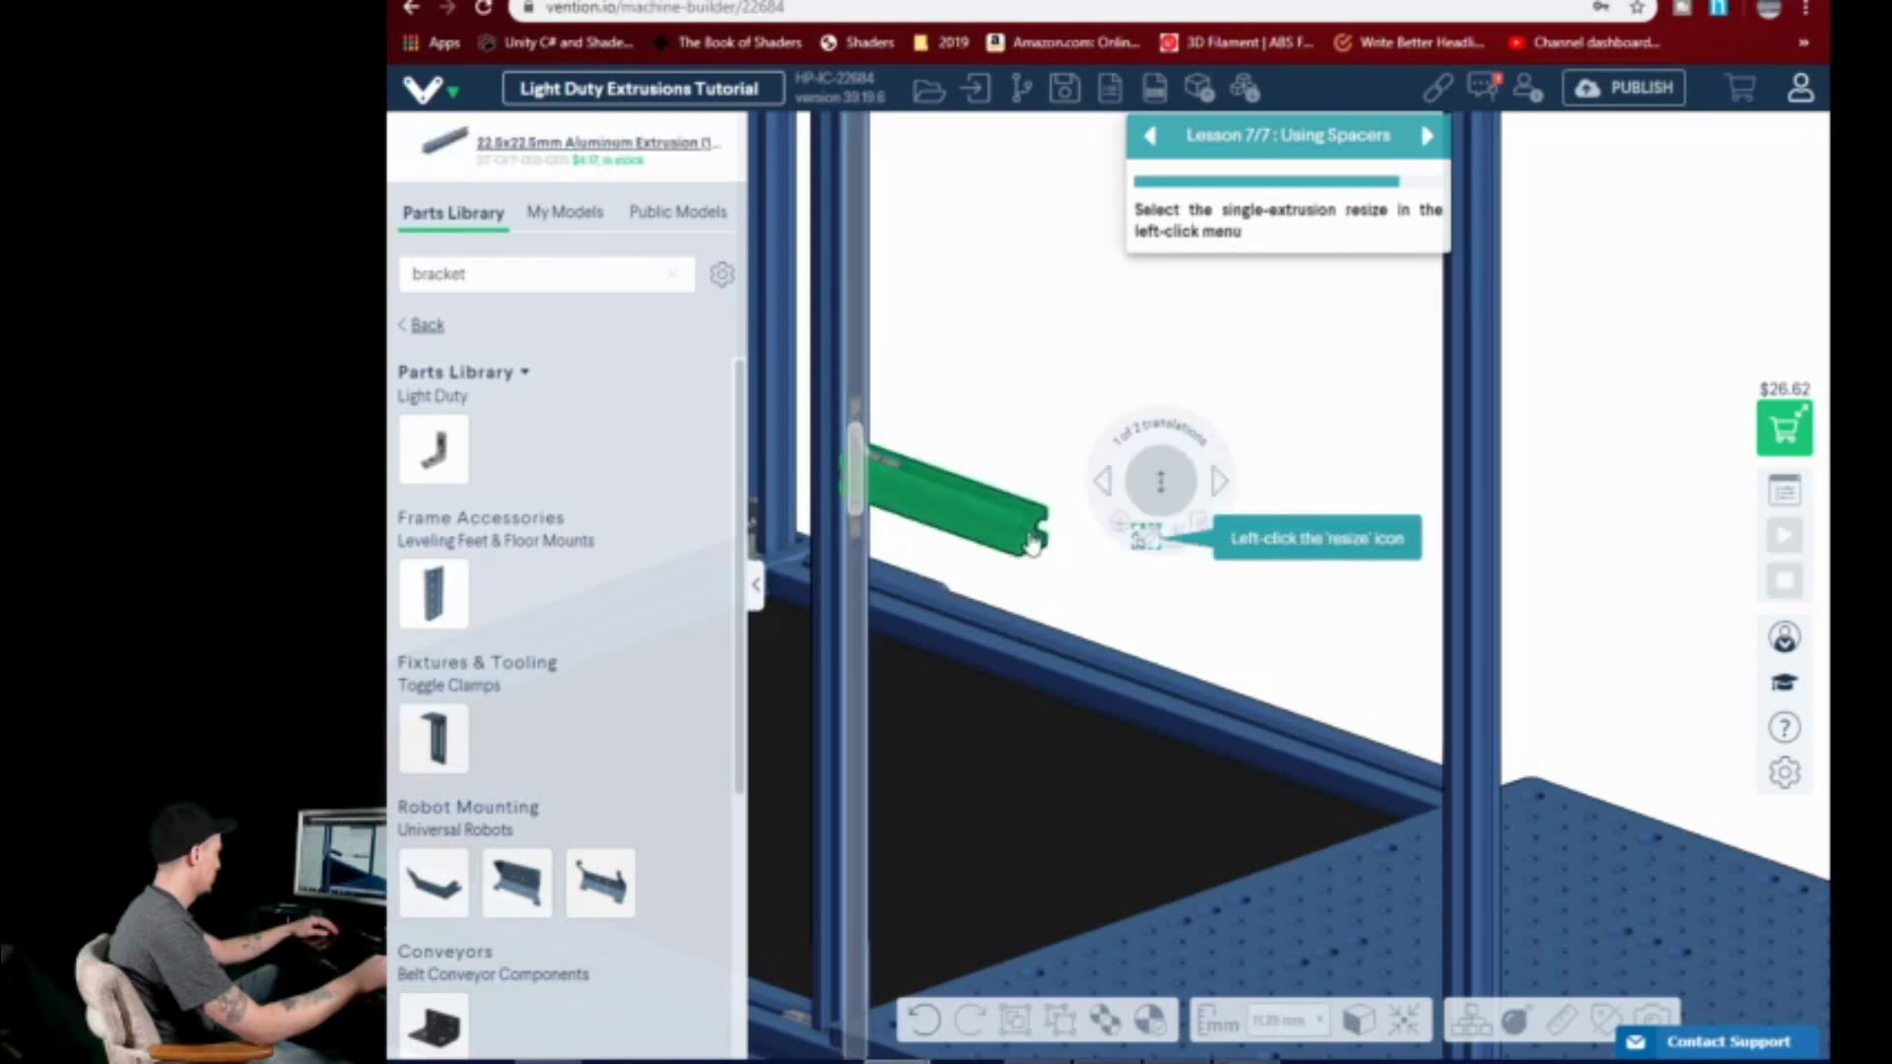
pyautogui.click(1146, 550)
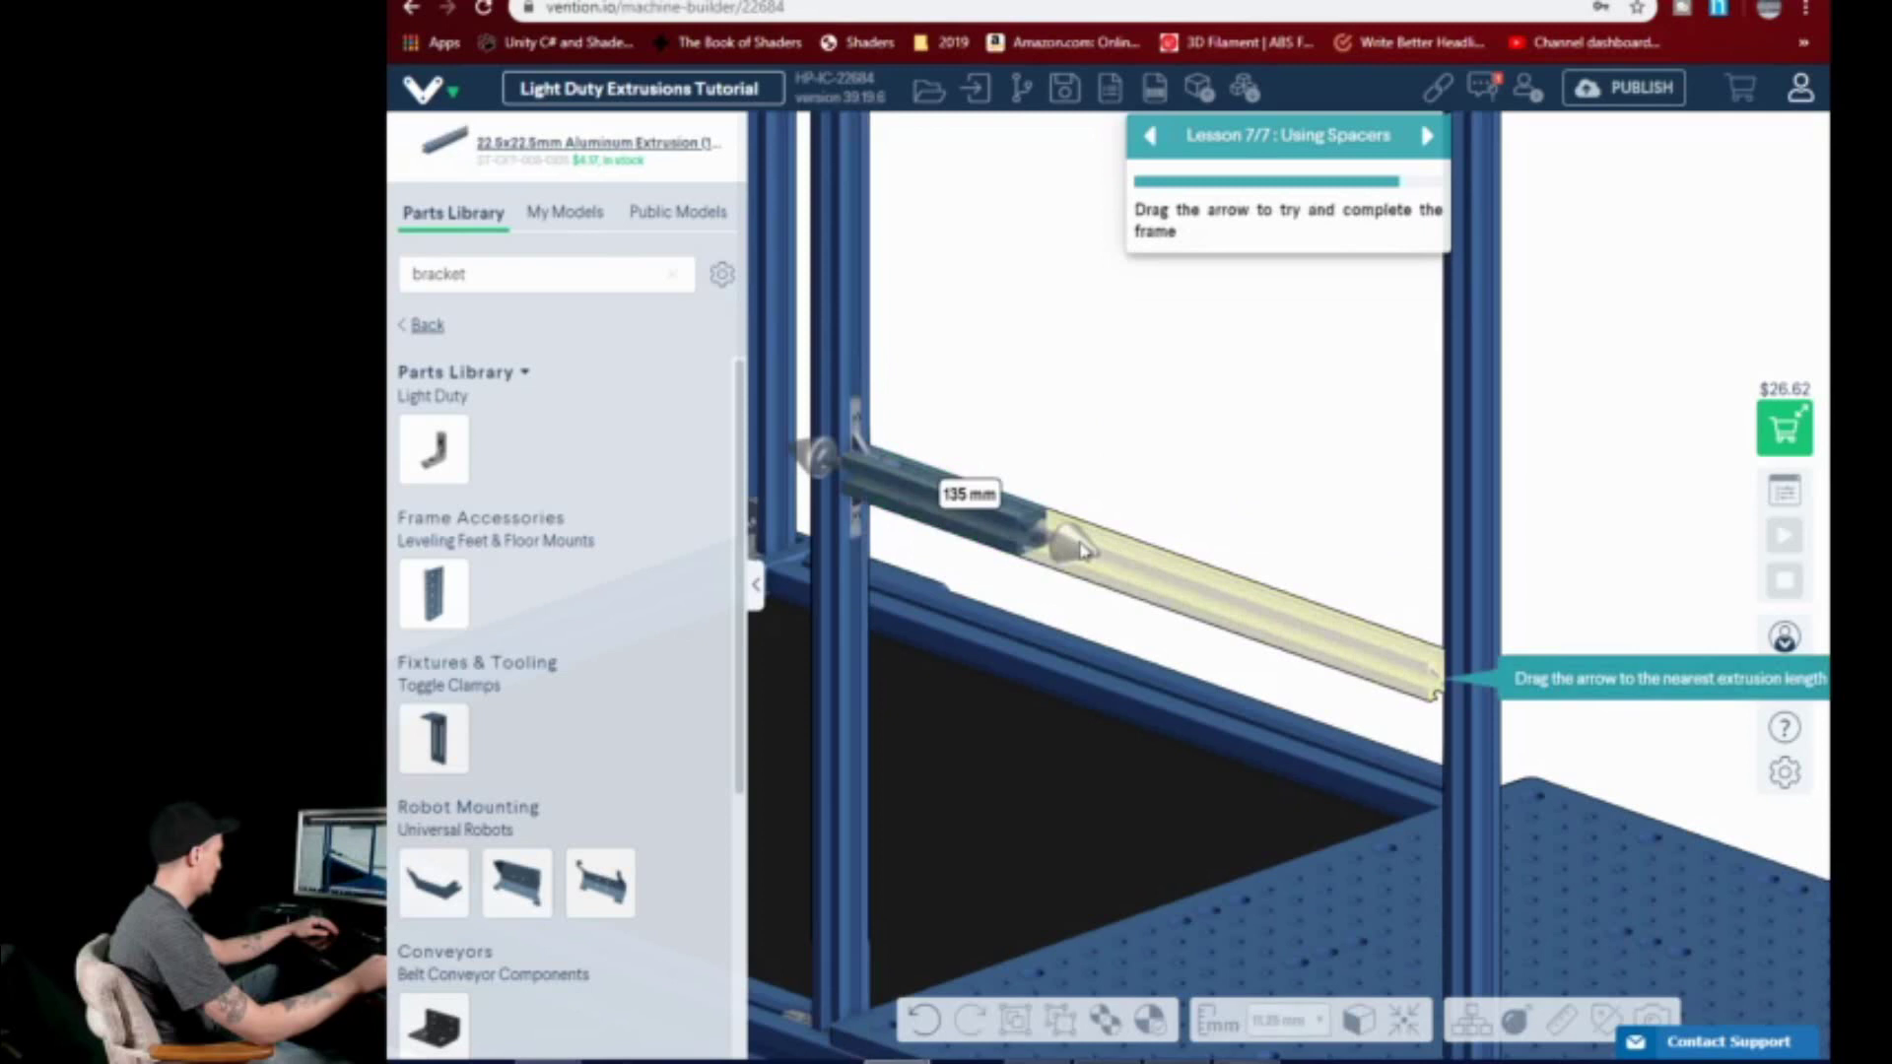
pyautogui.moveTo(1157, 578); pyautogui.dragTo(1502, 683)
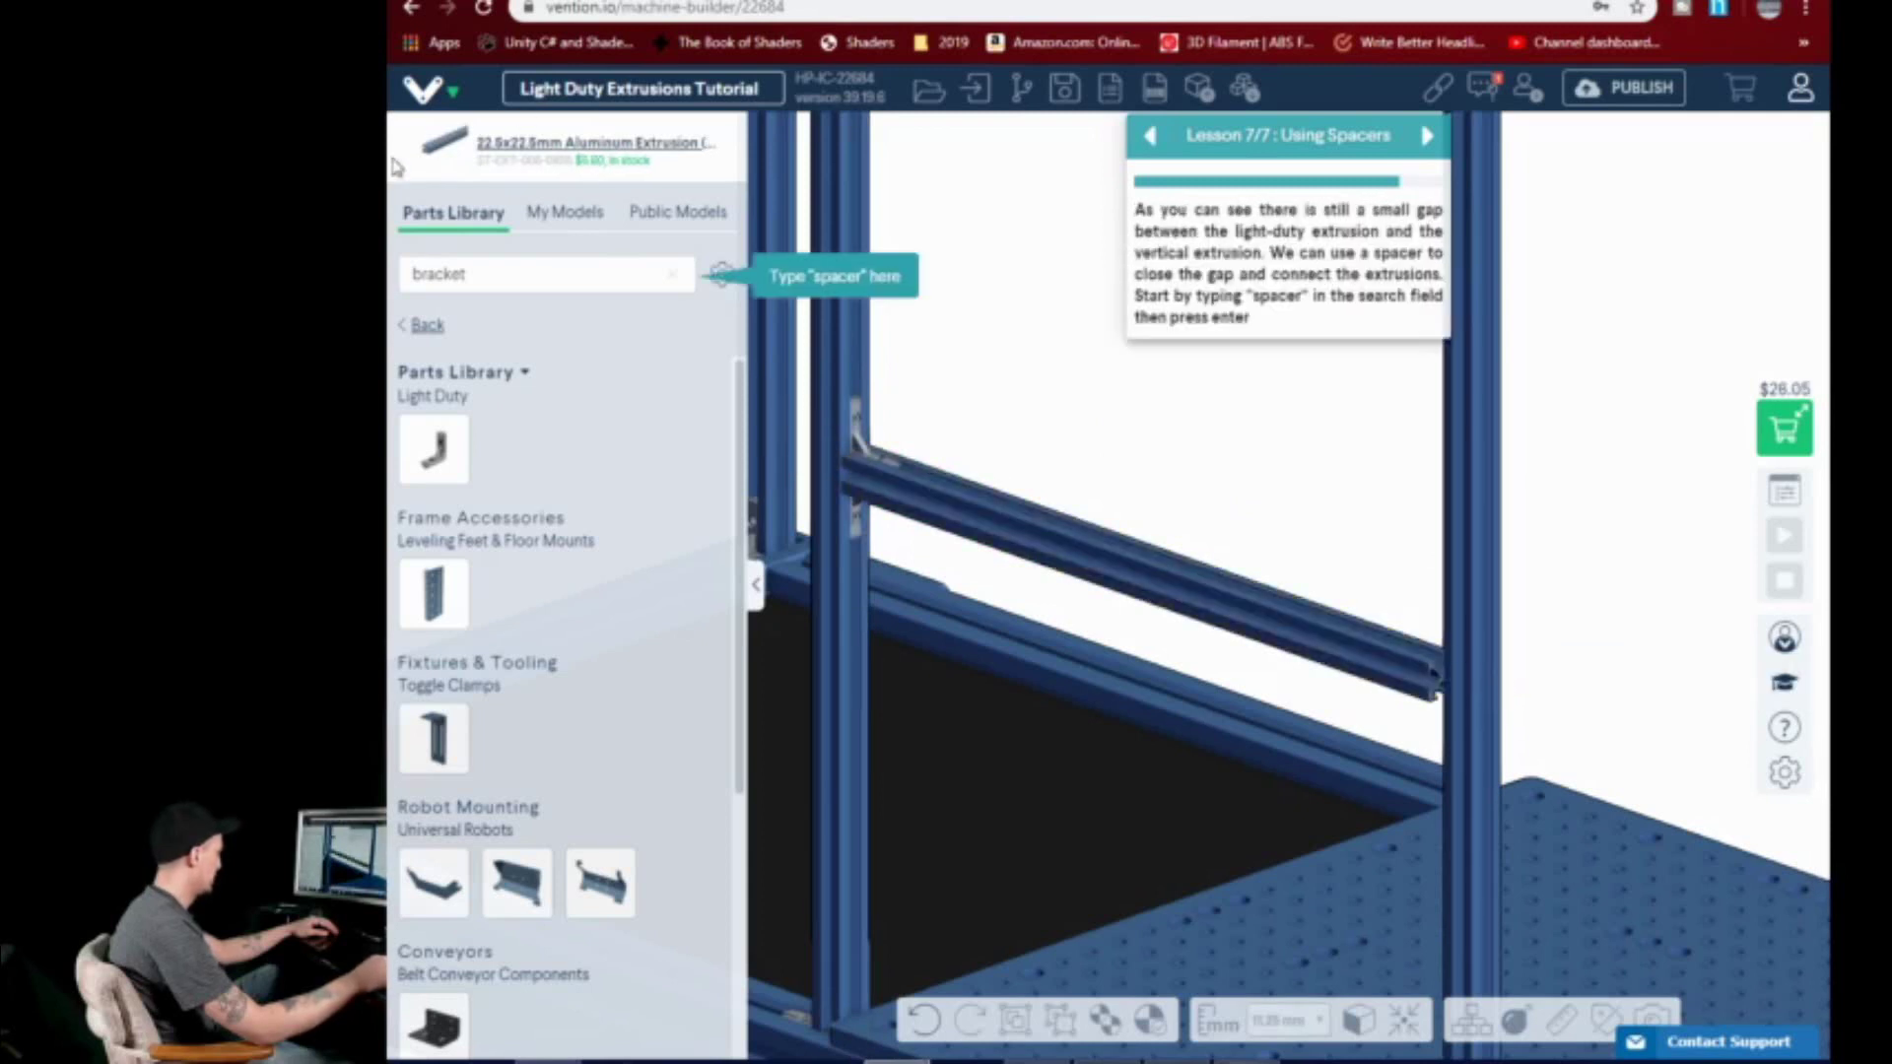
# - Search the parts library for "spacer" and place the 11.25mm spacer in the gap between the crossbar's end and the vertical extrusion
pyautogui.click(522, 274)
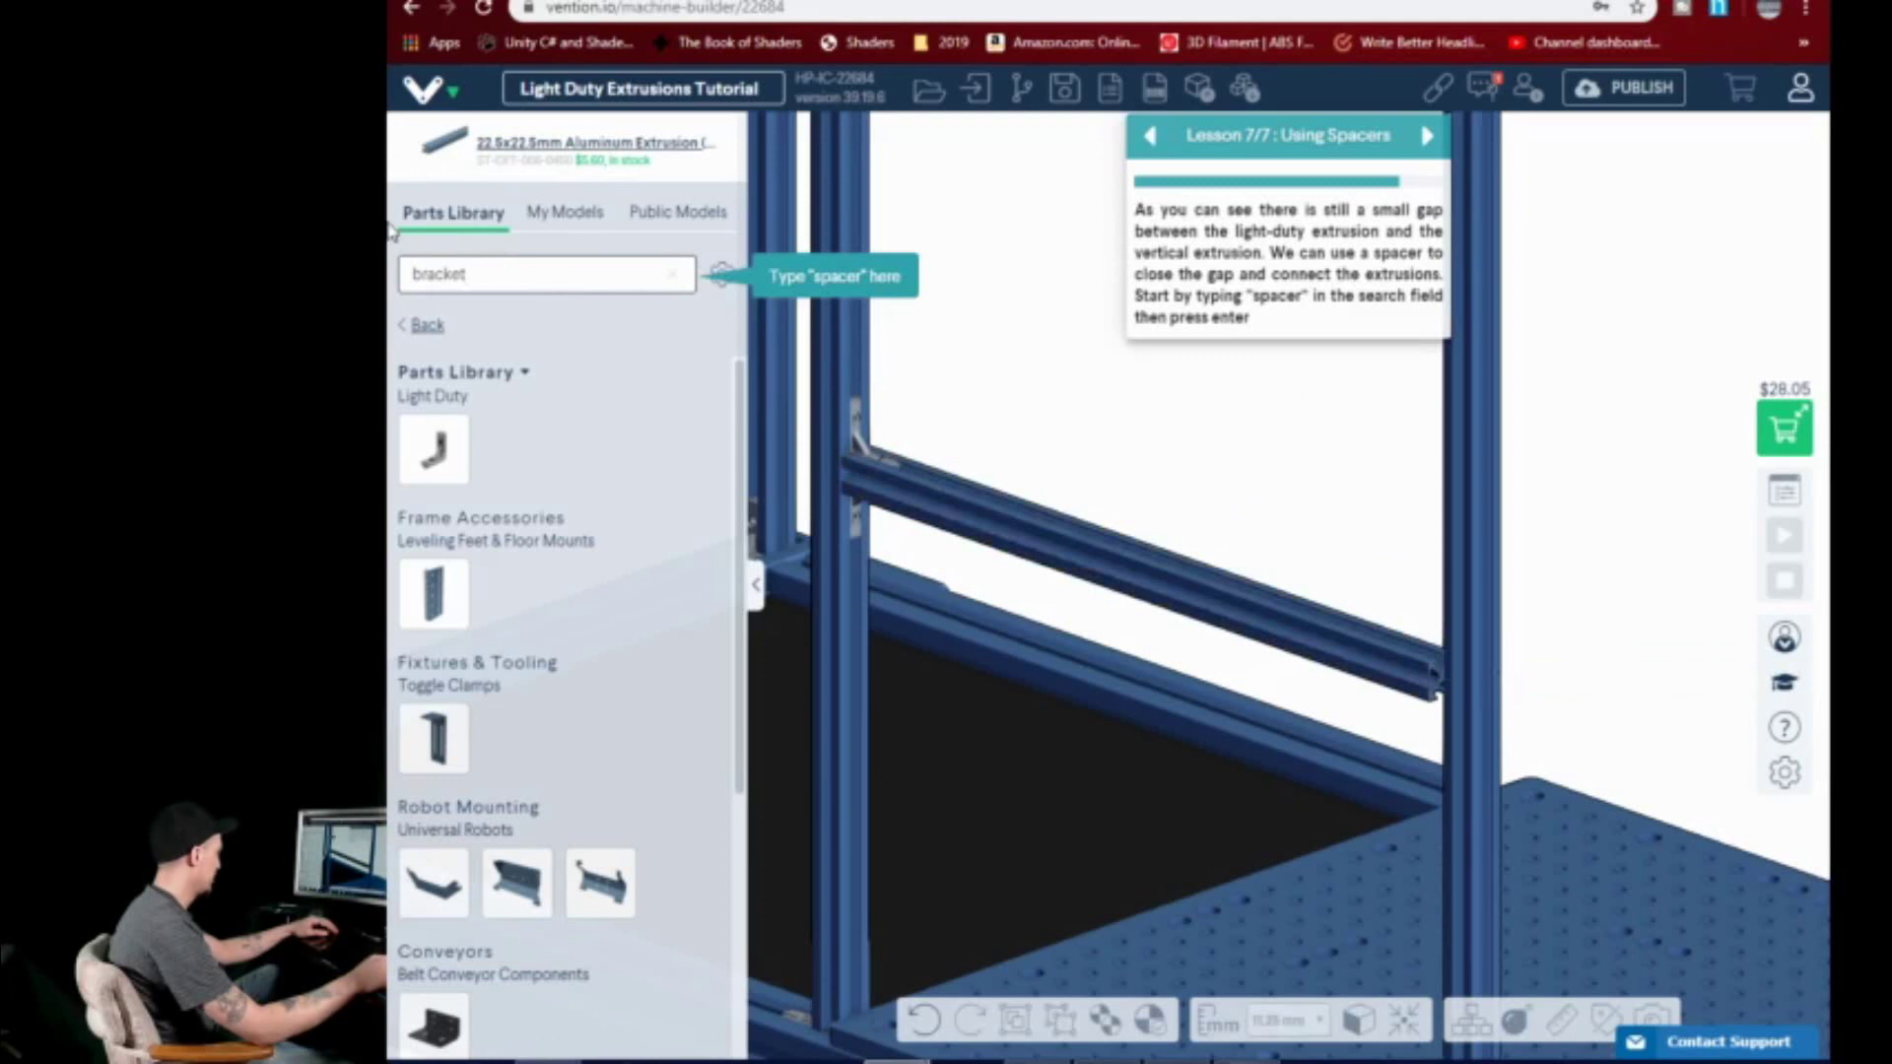
pyautogui.write('spacer')
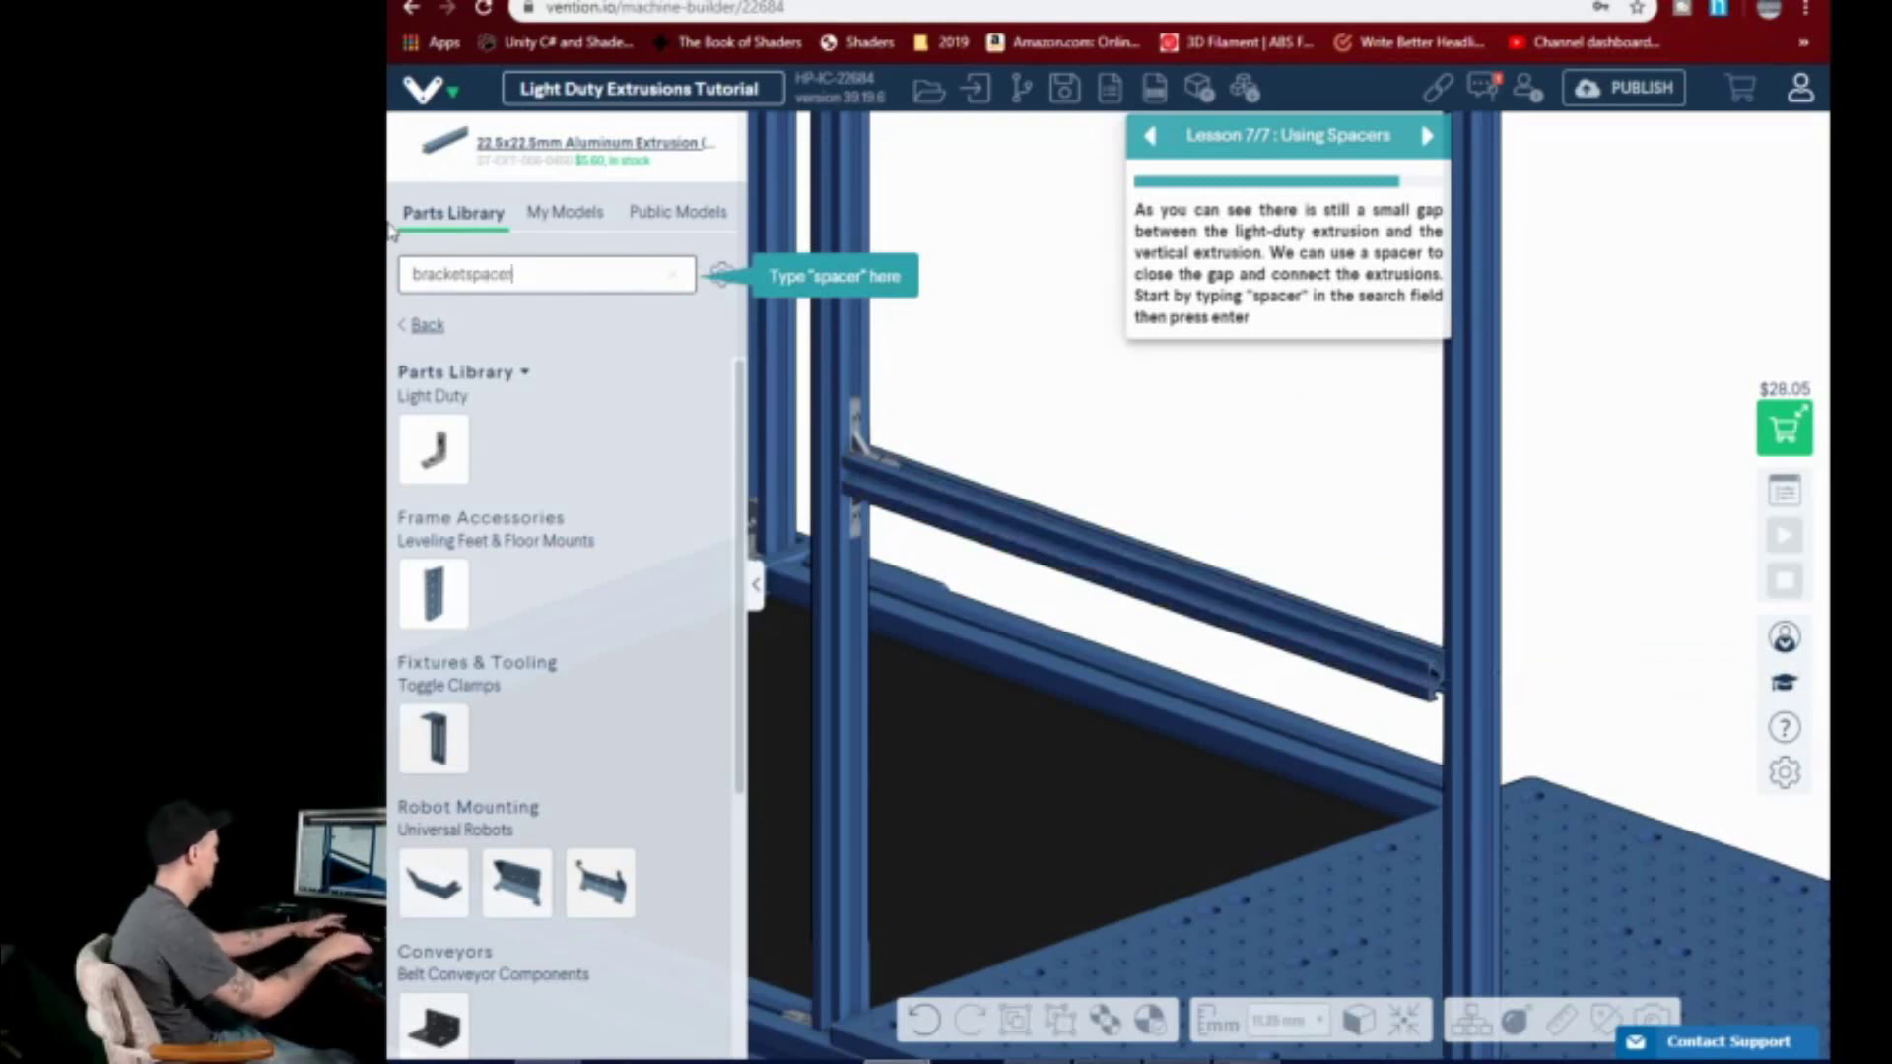
pyautogui.press('BackSpace')
pyautogui.press('BackSpace')
pyautogui.press('BackSpace')
pyautogui.press('BackSpace')
pyautogui.press('BackSpace')
pyautogui.press('BackSpace')
pyautogui.press('BackSpace')
pyautogui.press('BackSpace')
pyautogui.press('BackSpace')
pyautogui.press('BackSpace')
pyautogui.press('BackSpace')
pyautogui.press('BackSpace')
pyautogui.press('BackSpace')
pyautogui.write('s')
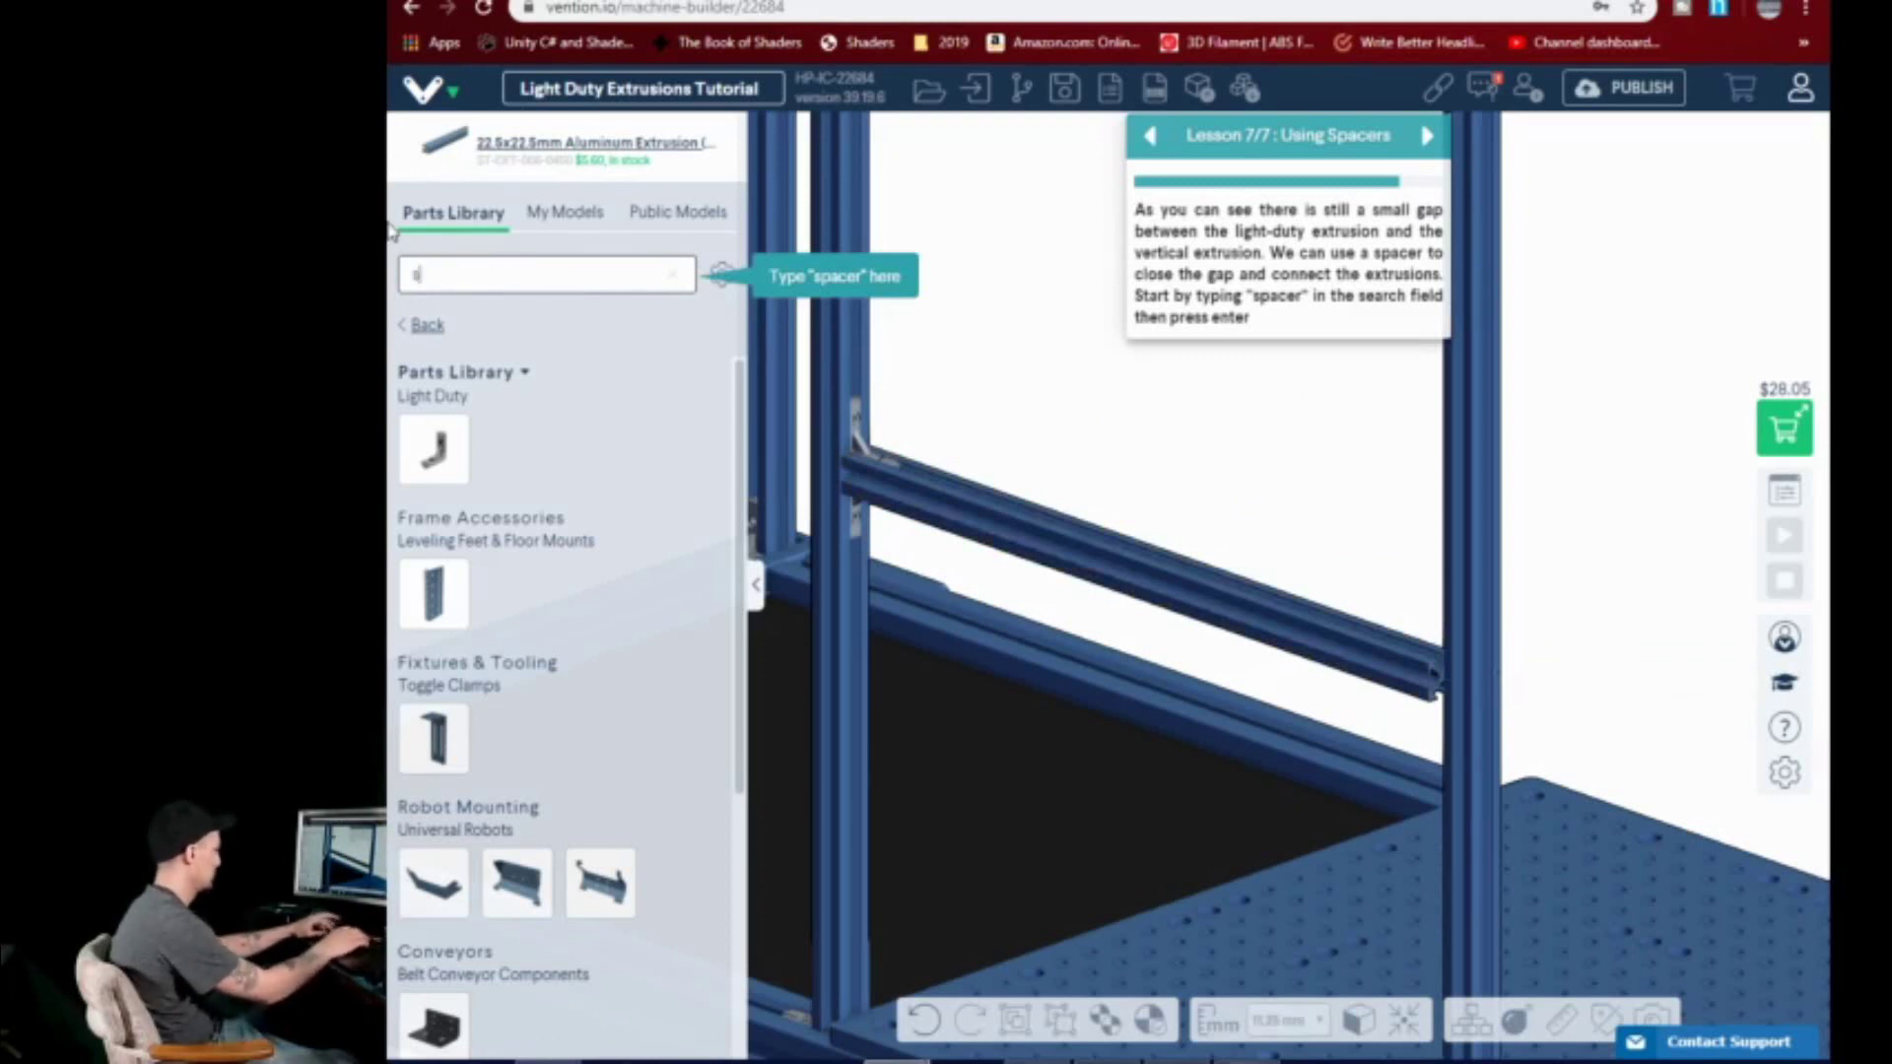
pyautogui.write('pacer')
pyautogui.press('Return')
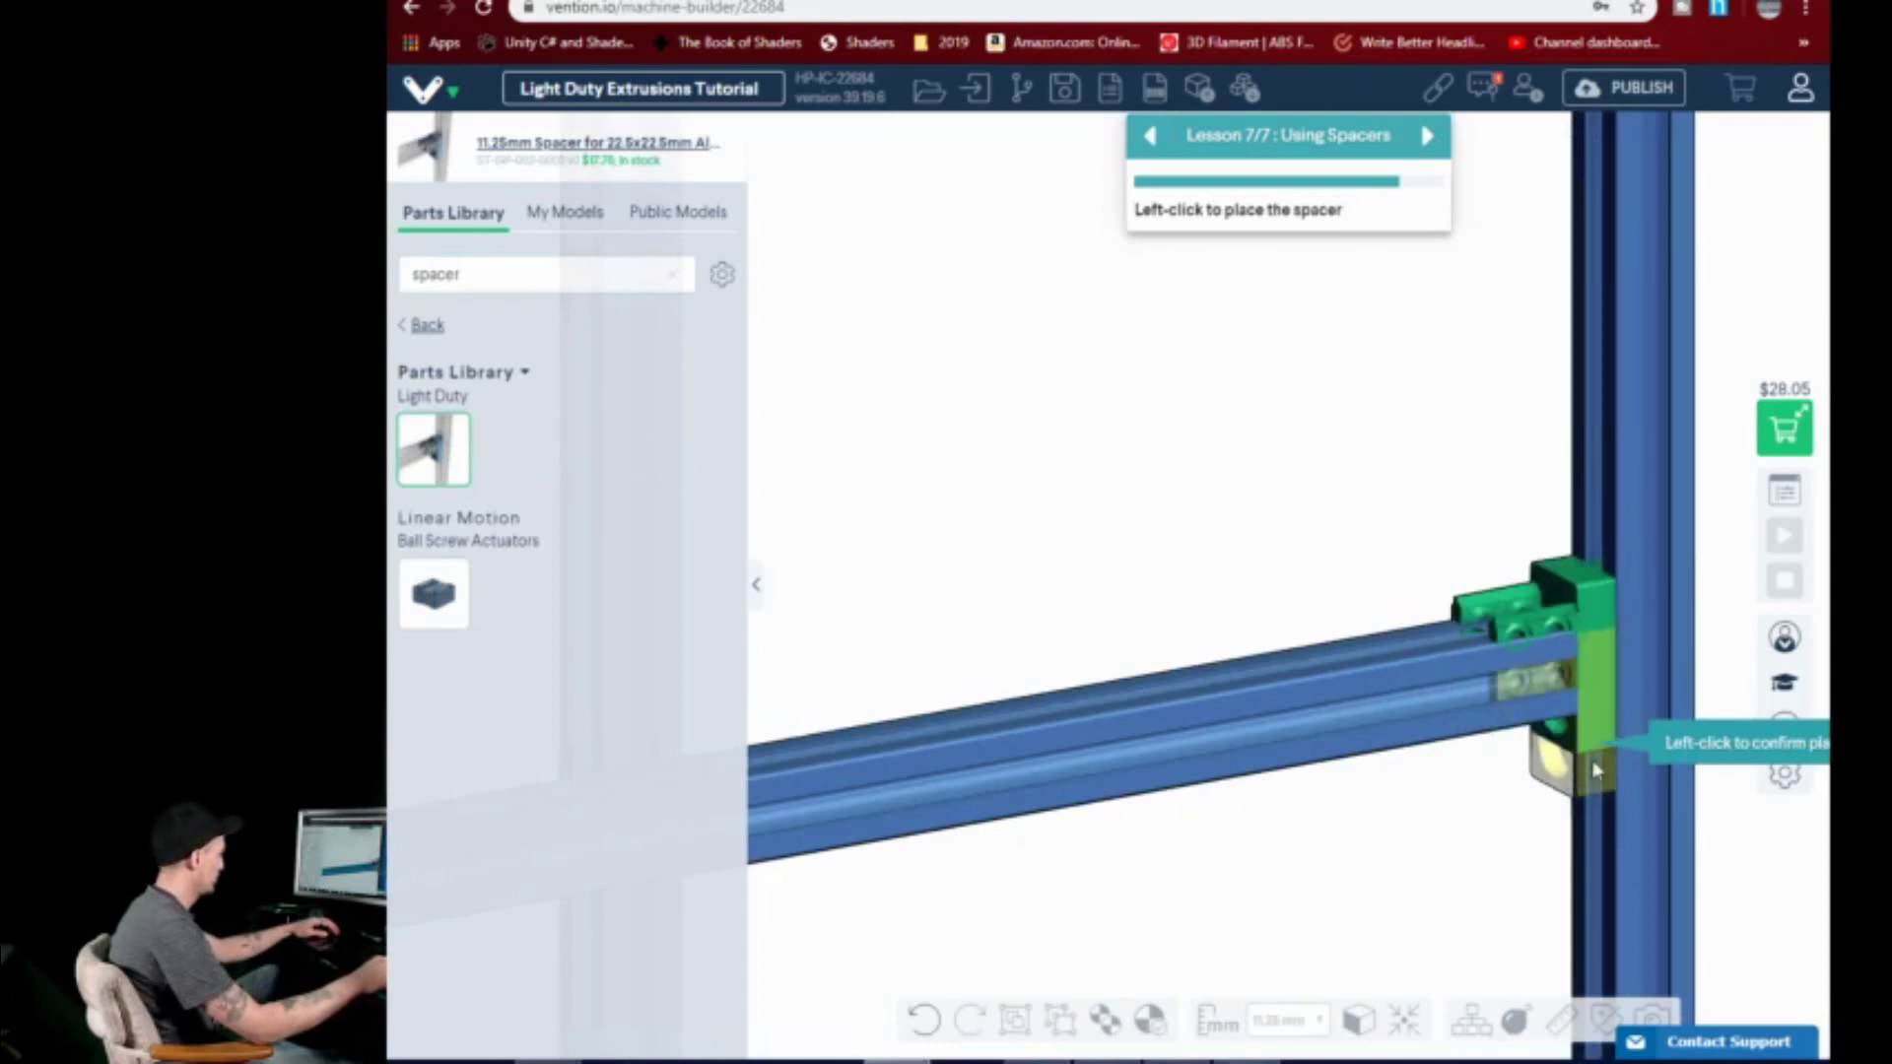
pyautogui.click(1601, 783)
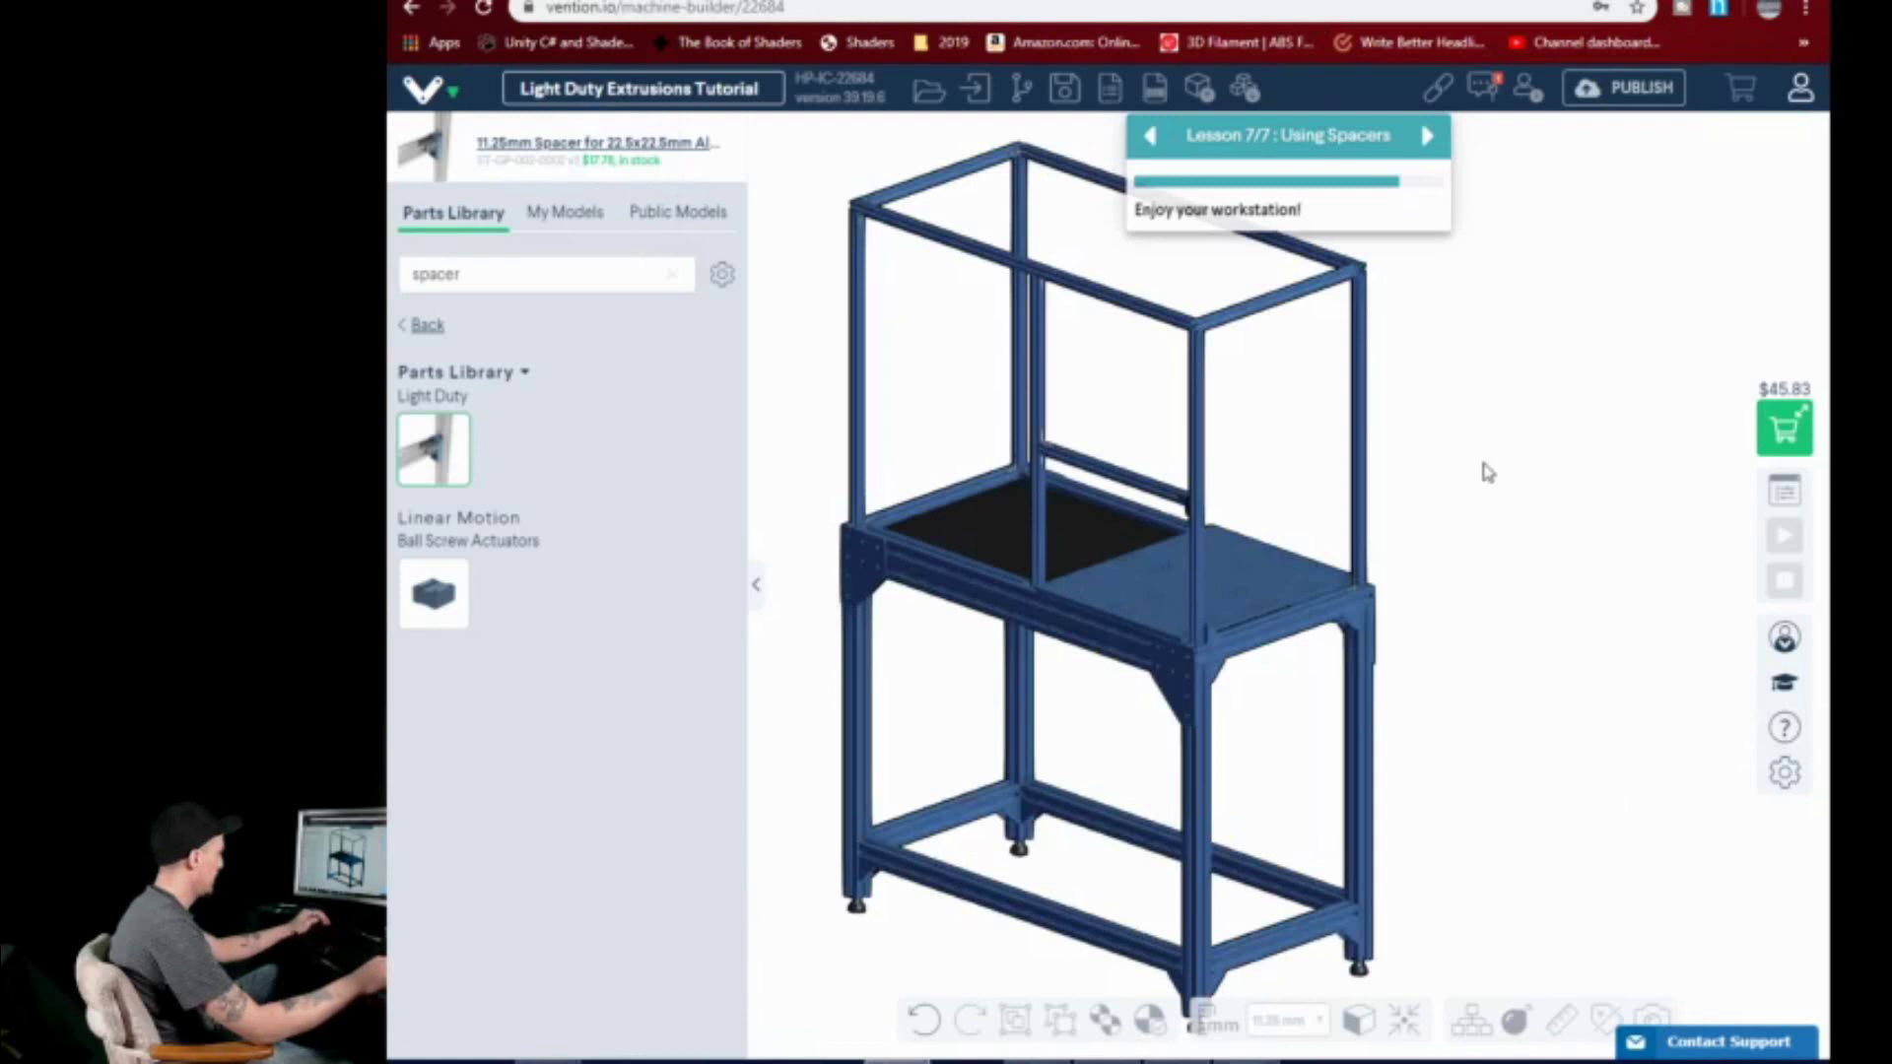
# - Start a new design named "3d Tutorial for vention.io" with the description "tutorial video"
pyautogui.moveTo(1133, 677); pyautogui.dragTo(1333, 661, button='right')
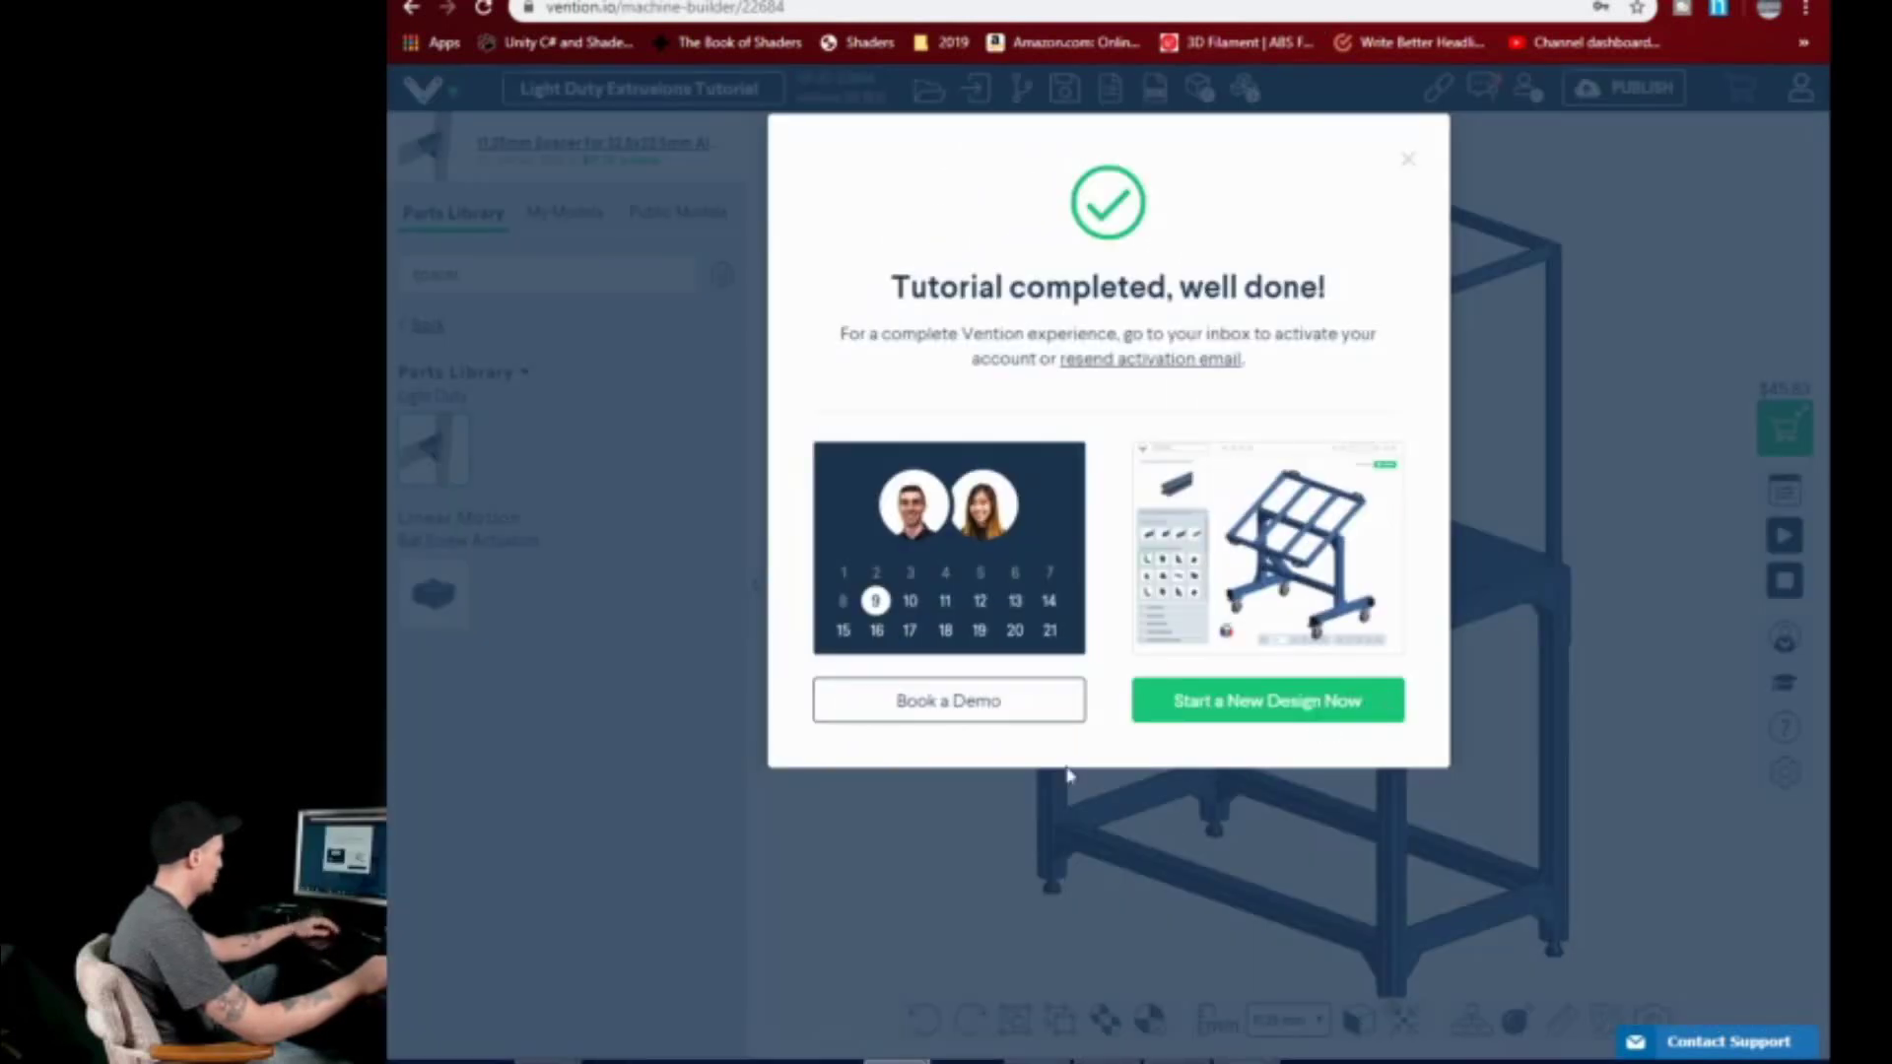
pyautogui.click(1273, 704)
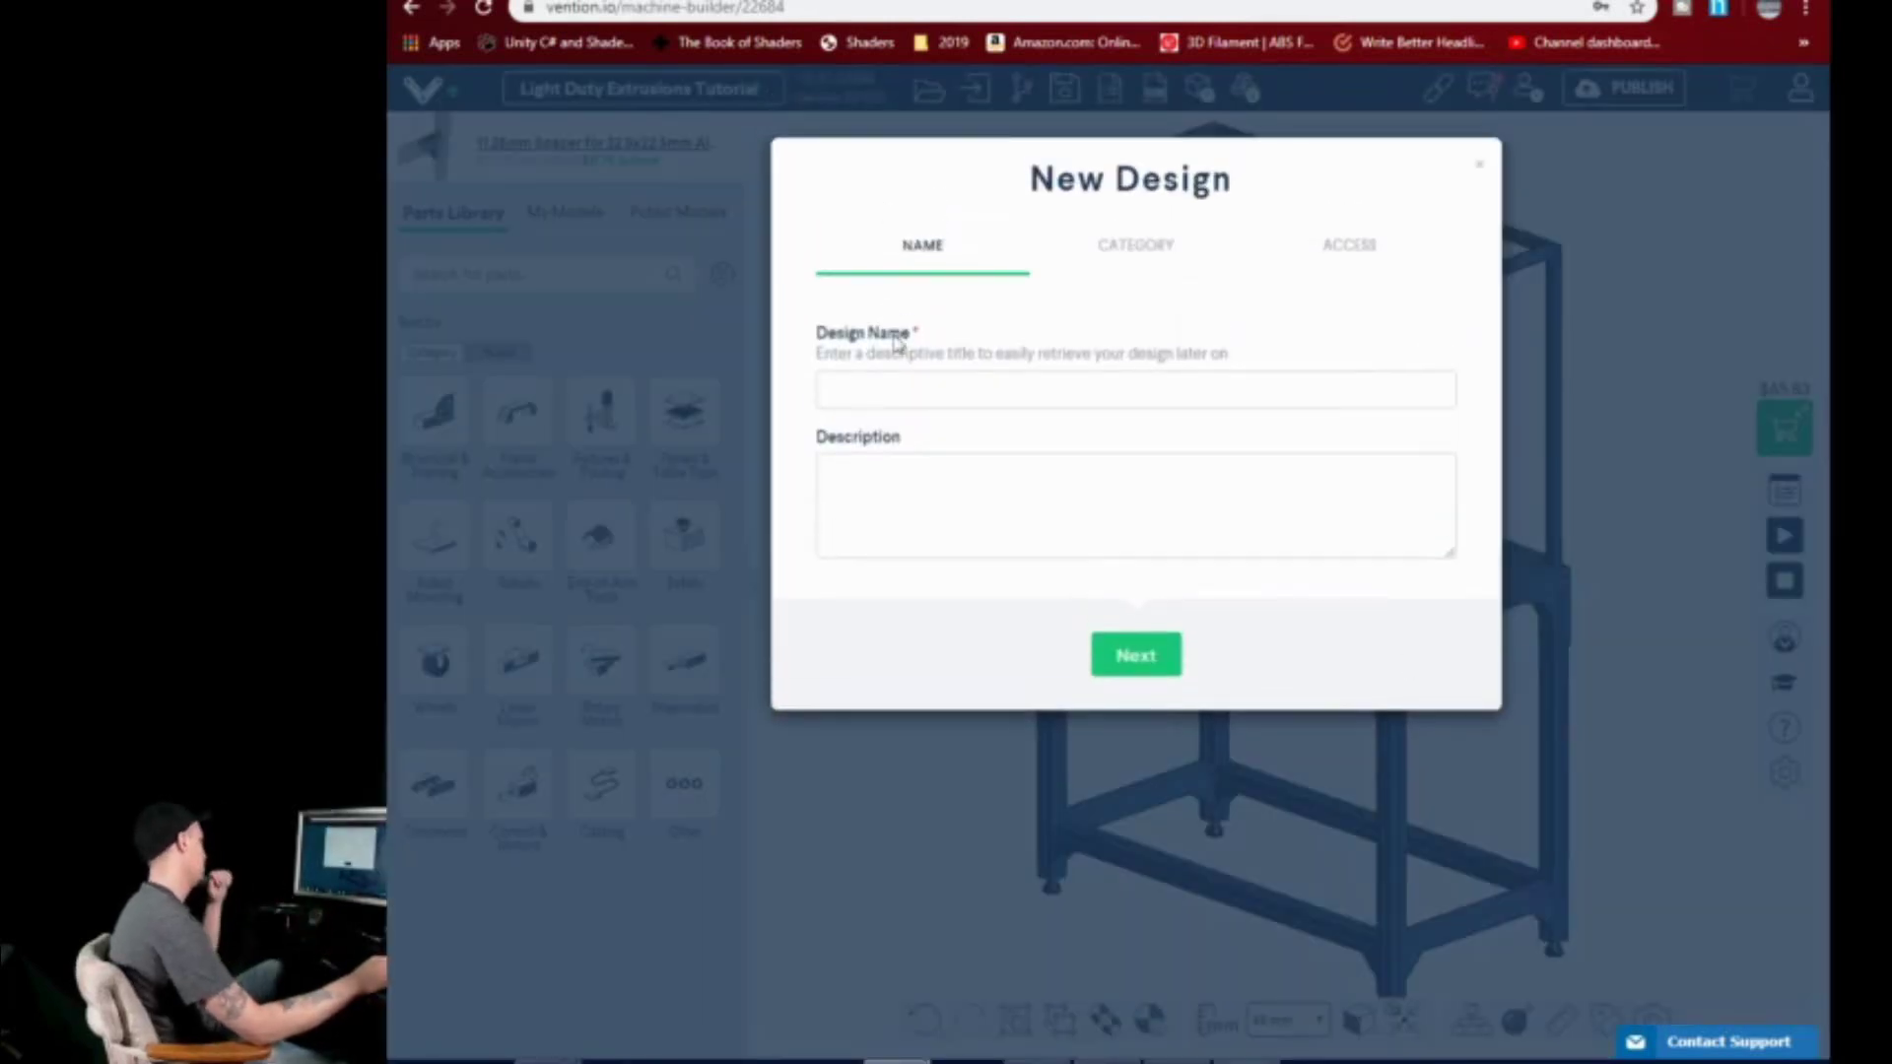
pyautogui.click(920, 392)
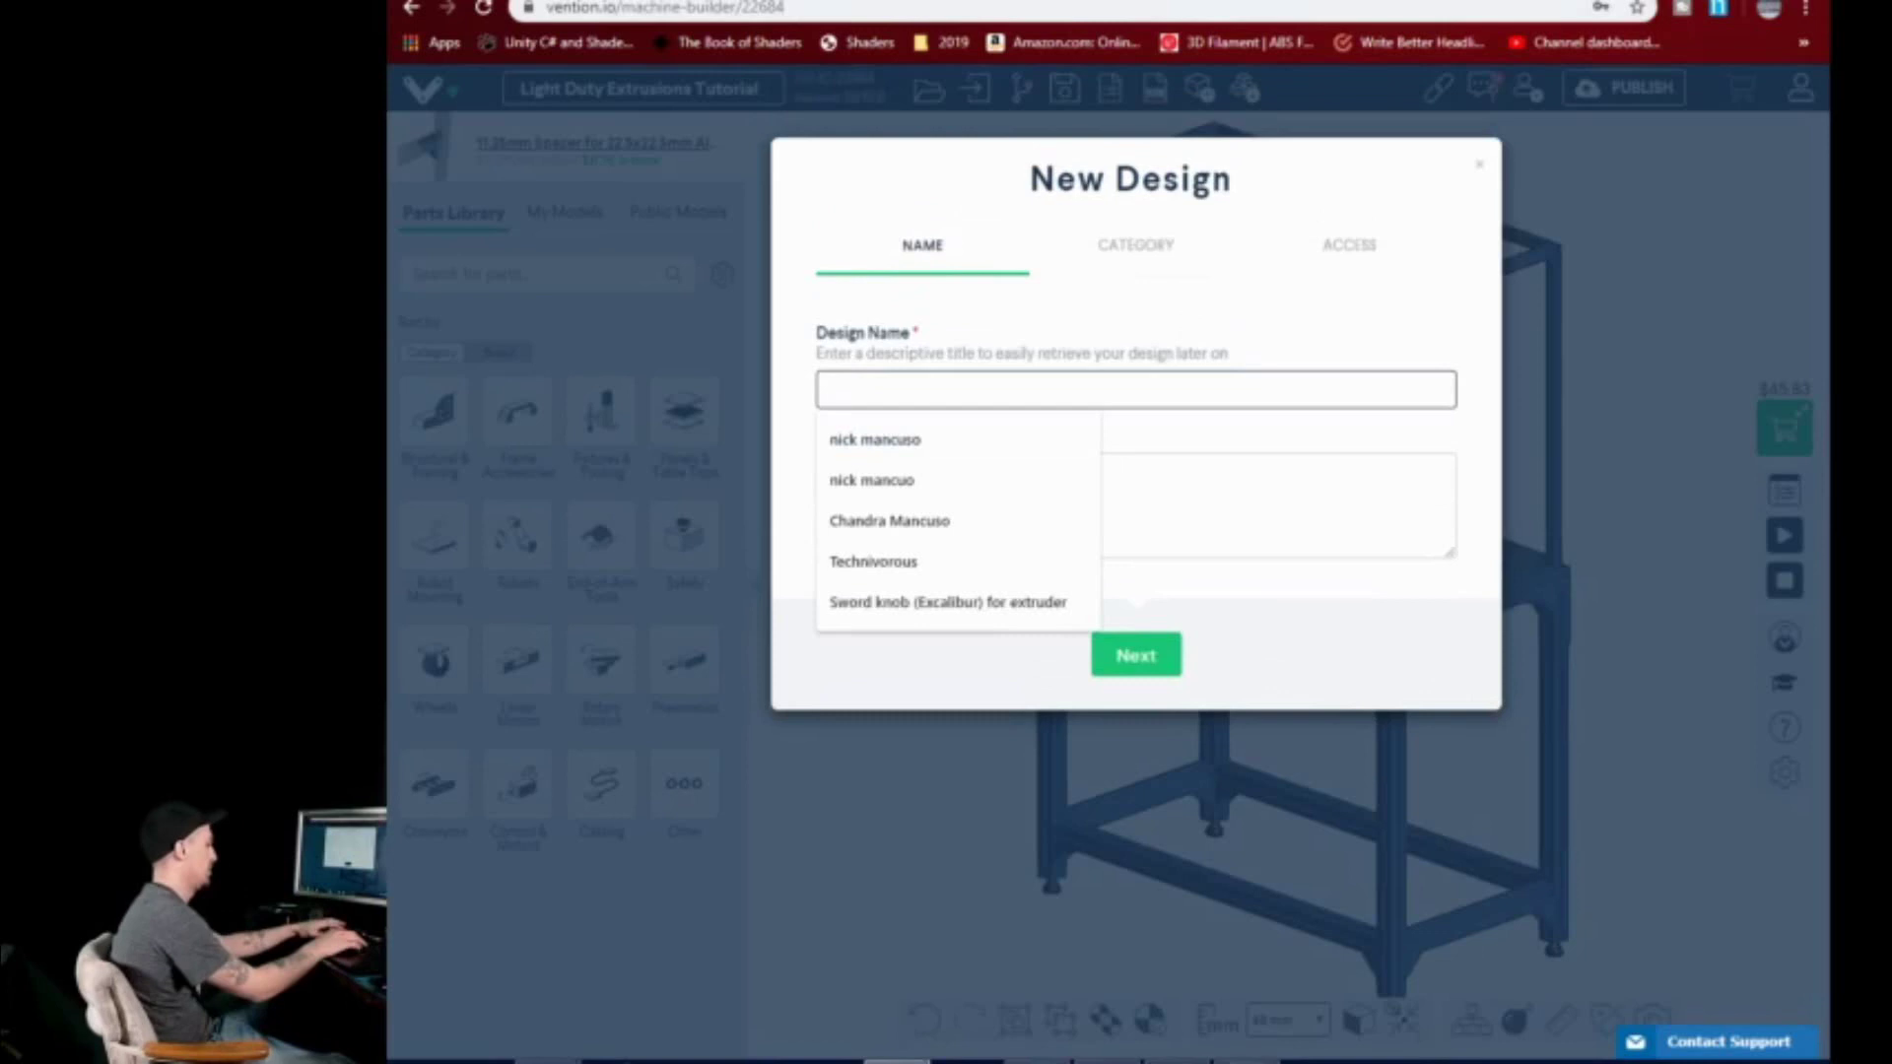
pyautogui.write('3d Tutorial for vention.io')
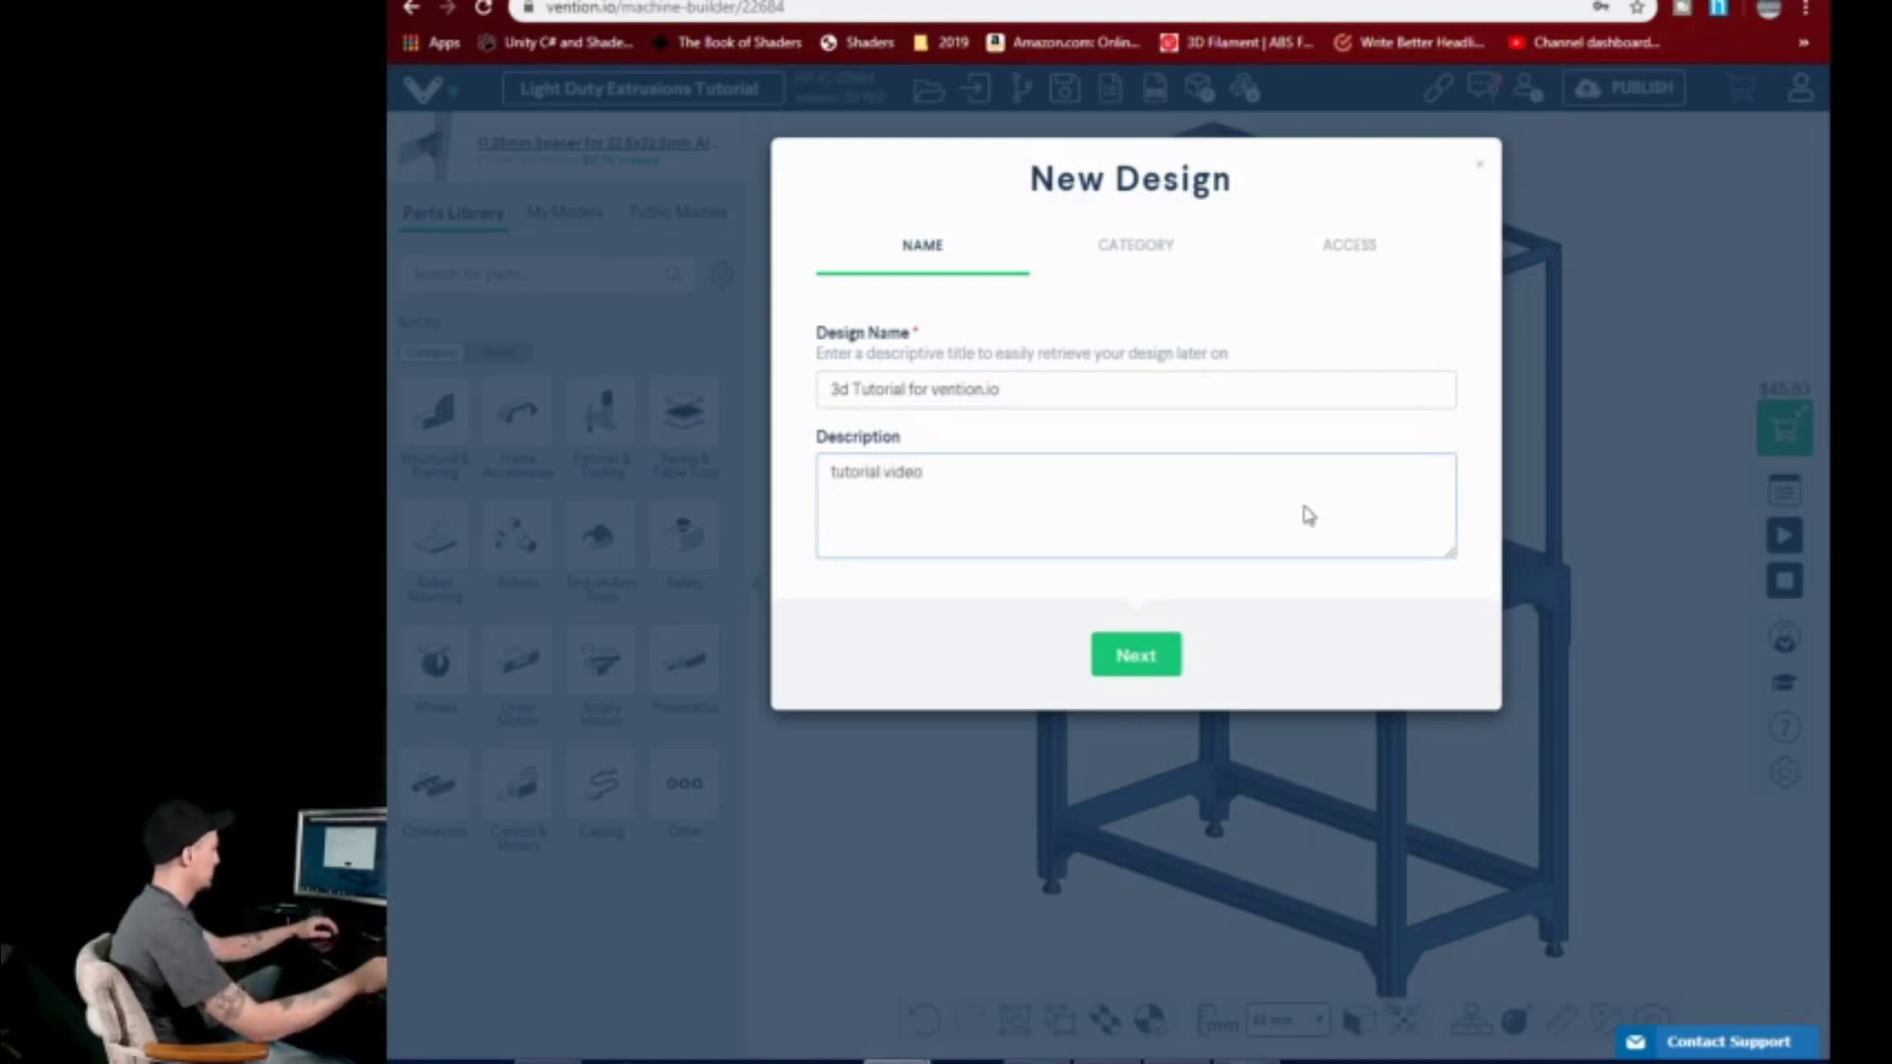
pyautogui.click(1135, 654)
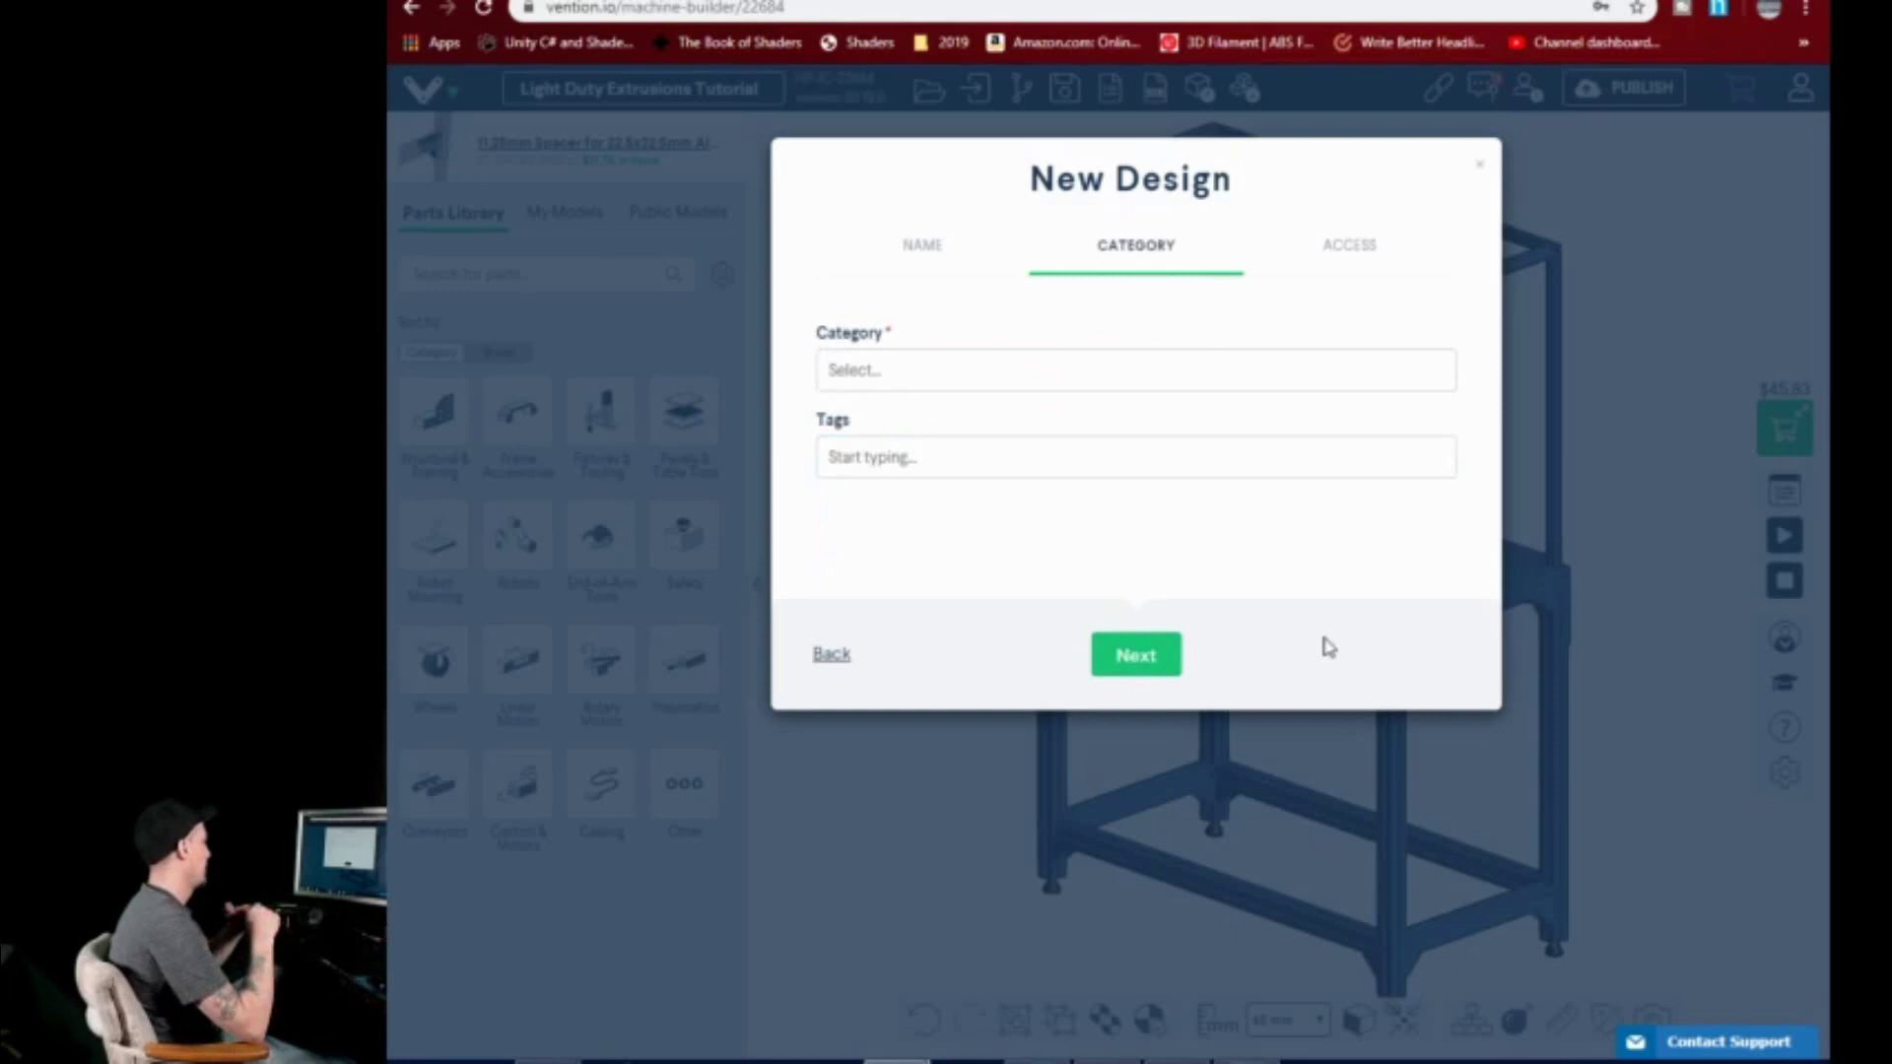
# - Set the new design's category to 3D Printers and create the design without adding collaborators
pyautogui.click(1134, 658)
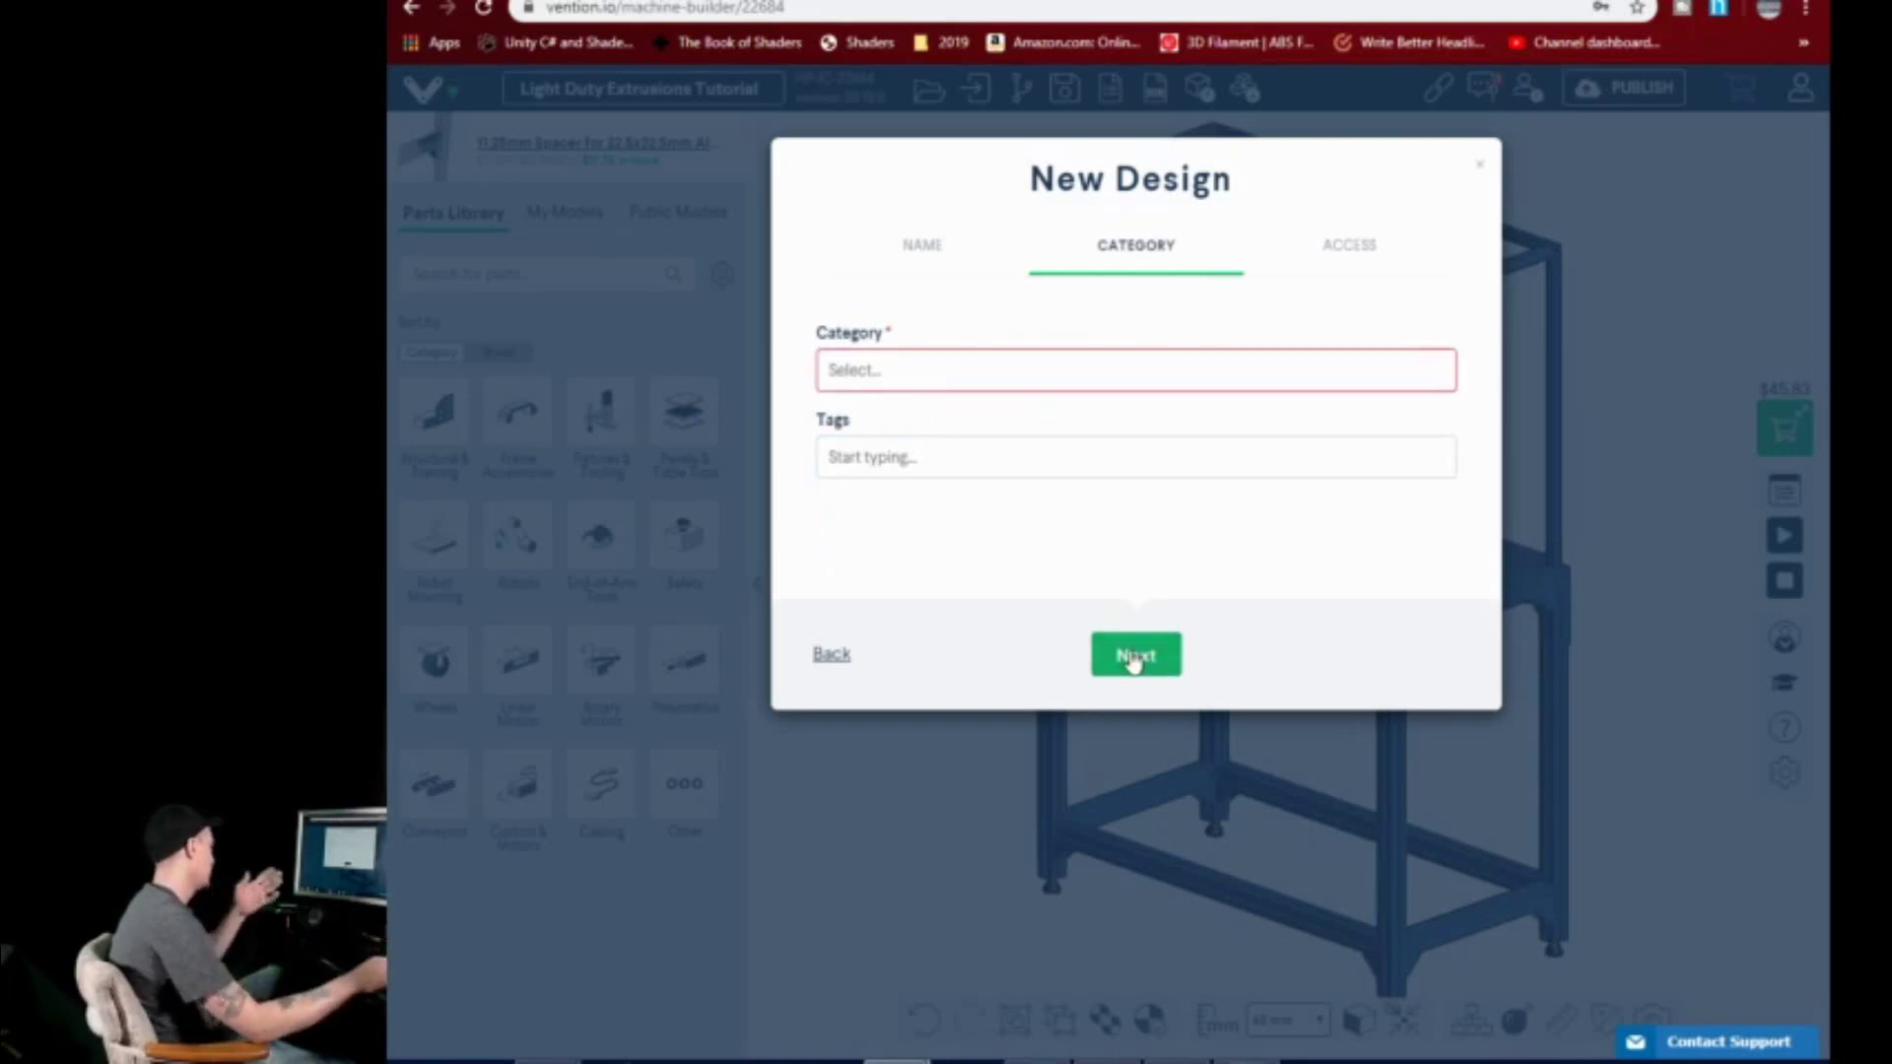
pyautogui.click(897, 379)
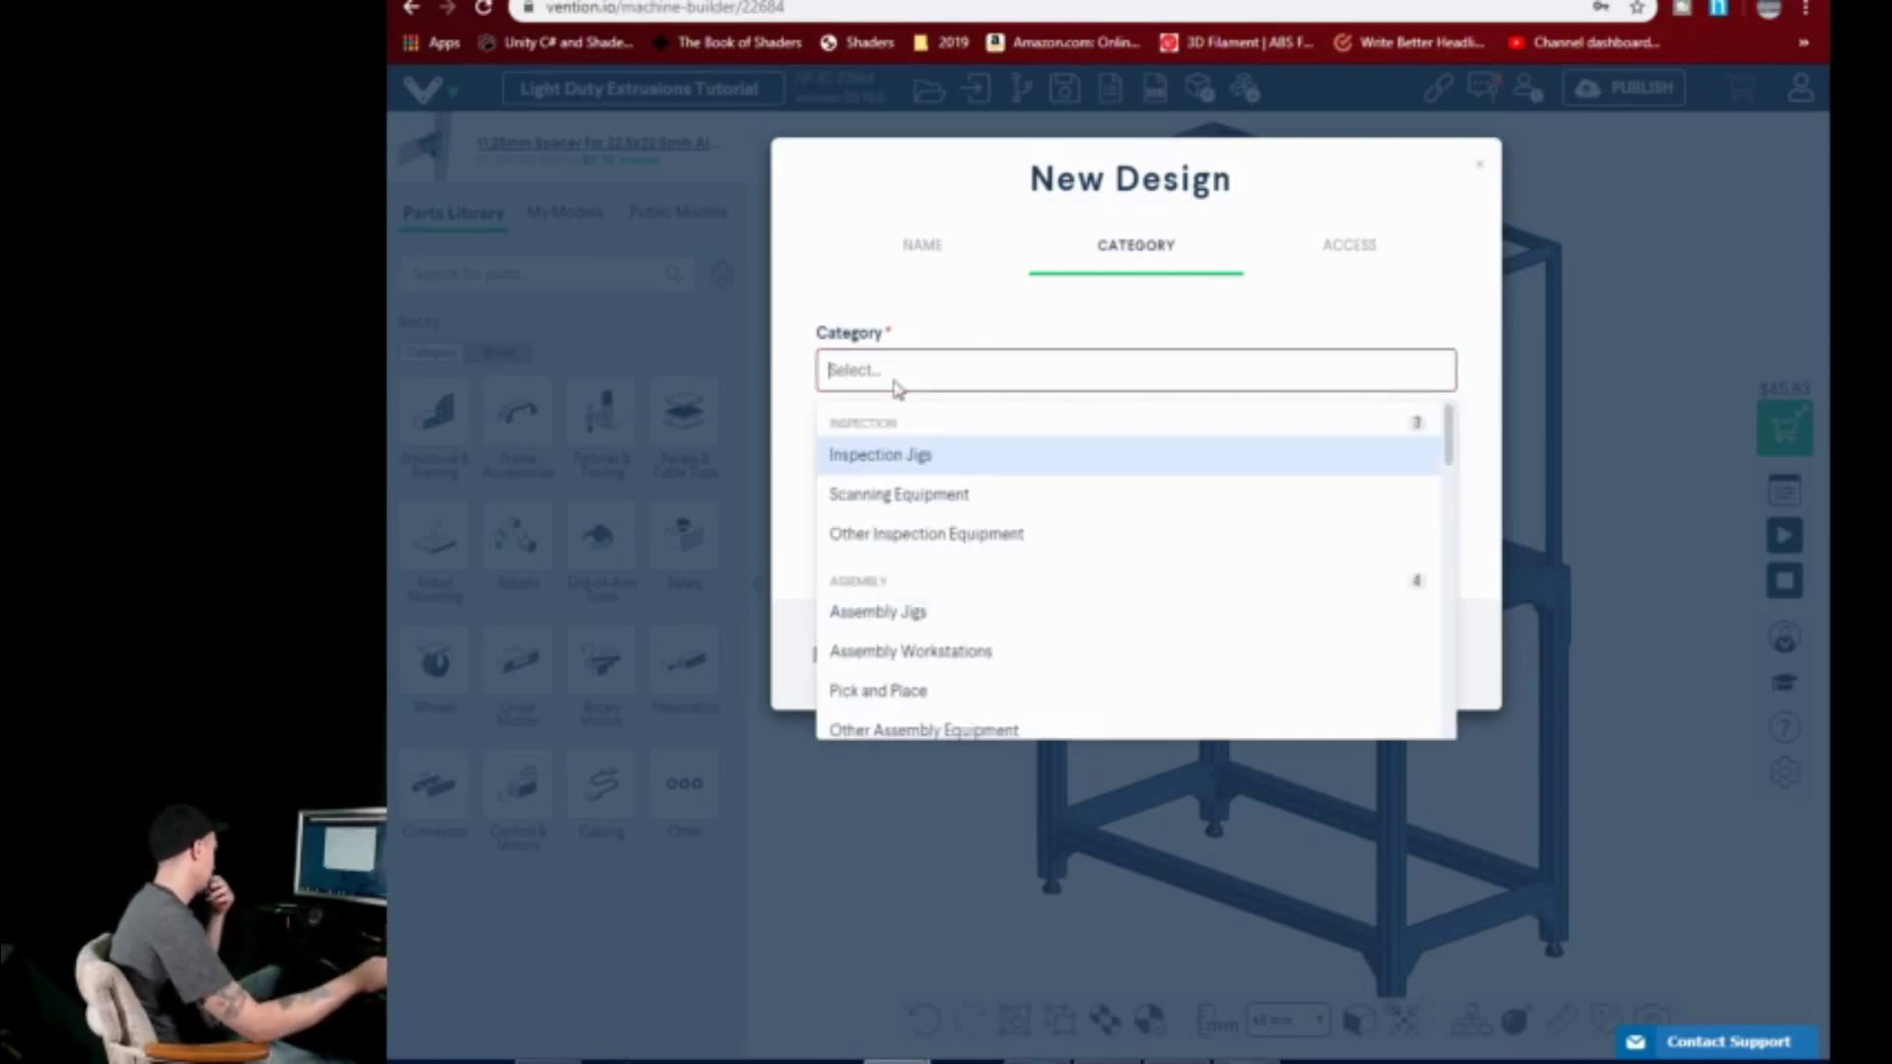
pyautogui.scroll(-5, 1098, 589)
pyautogui.scroll(-5, 1101, 593)
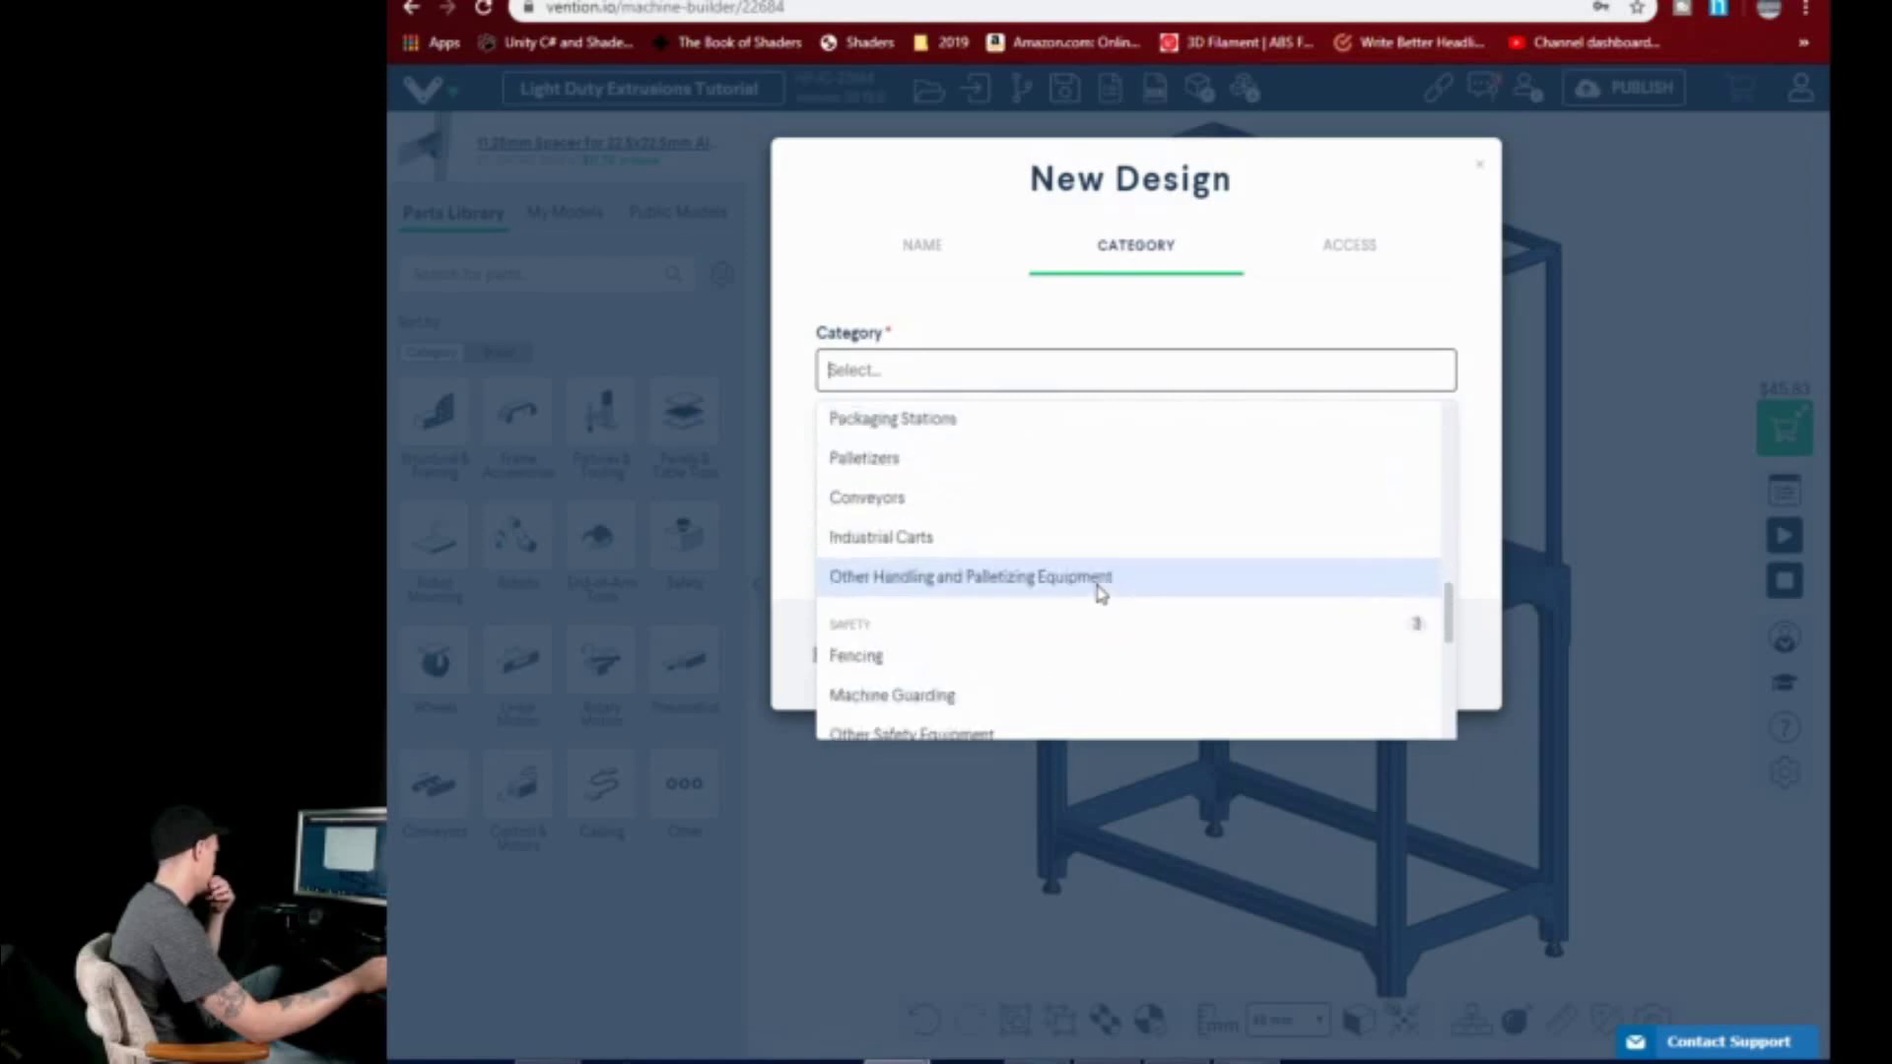
pyautogui.scroll(1, 1101, 593)
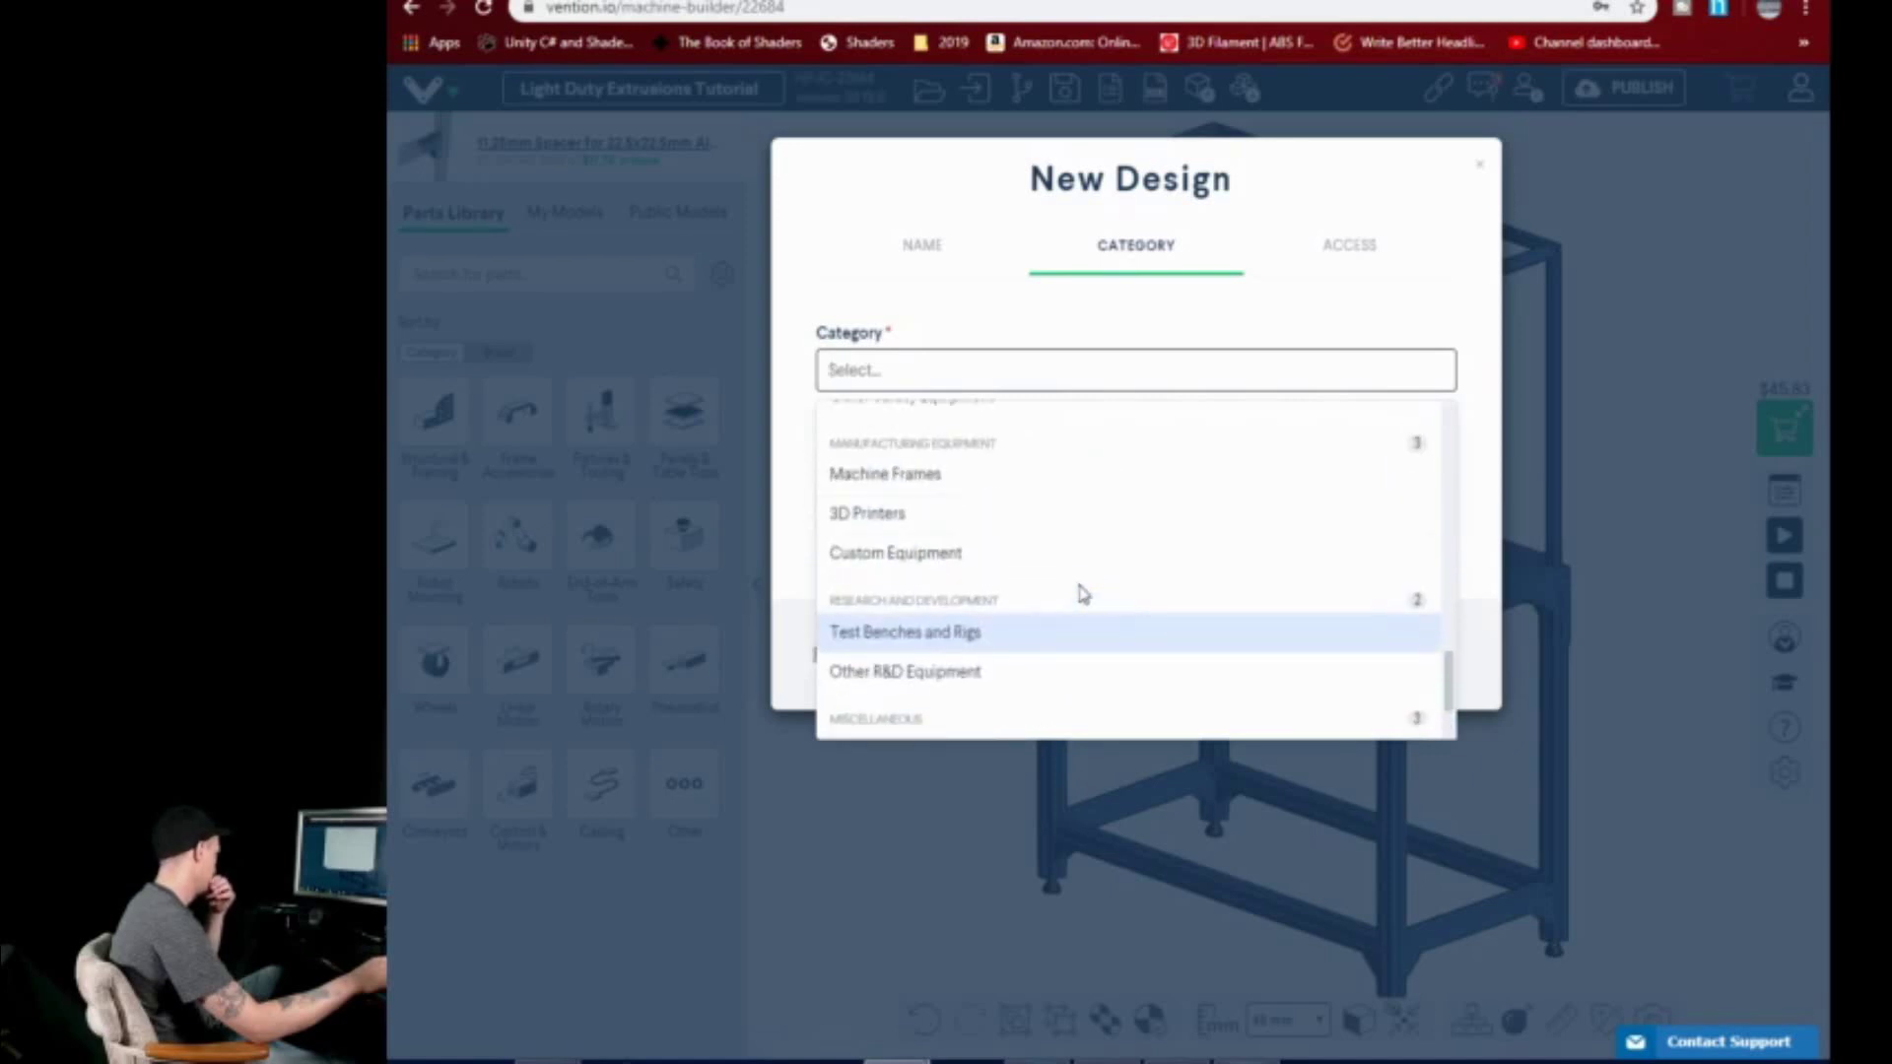
pyautogui.click(854, 520)
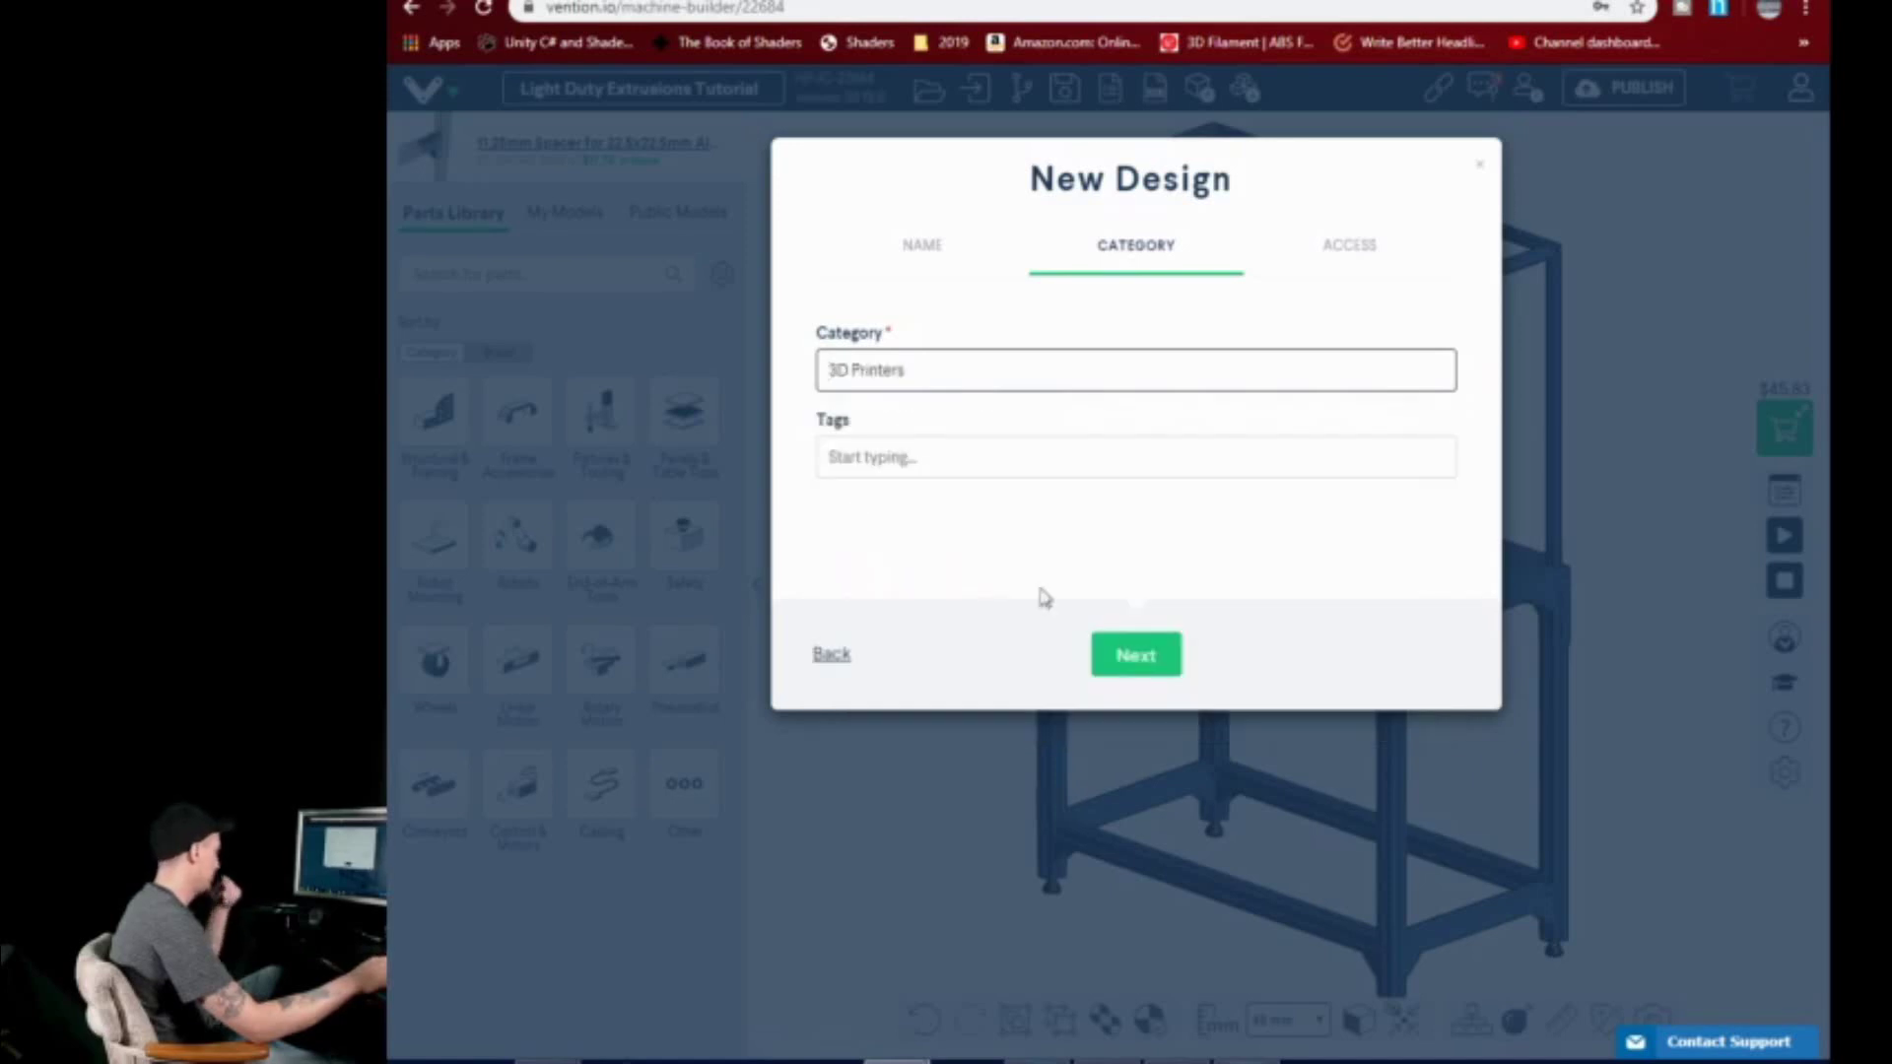
pyautogui.click(1162, 676)
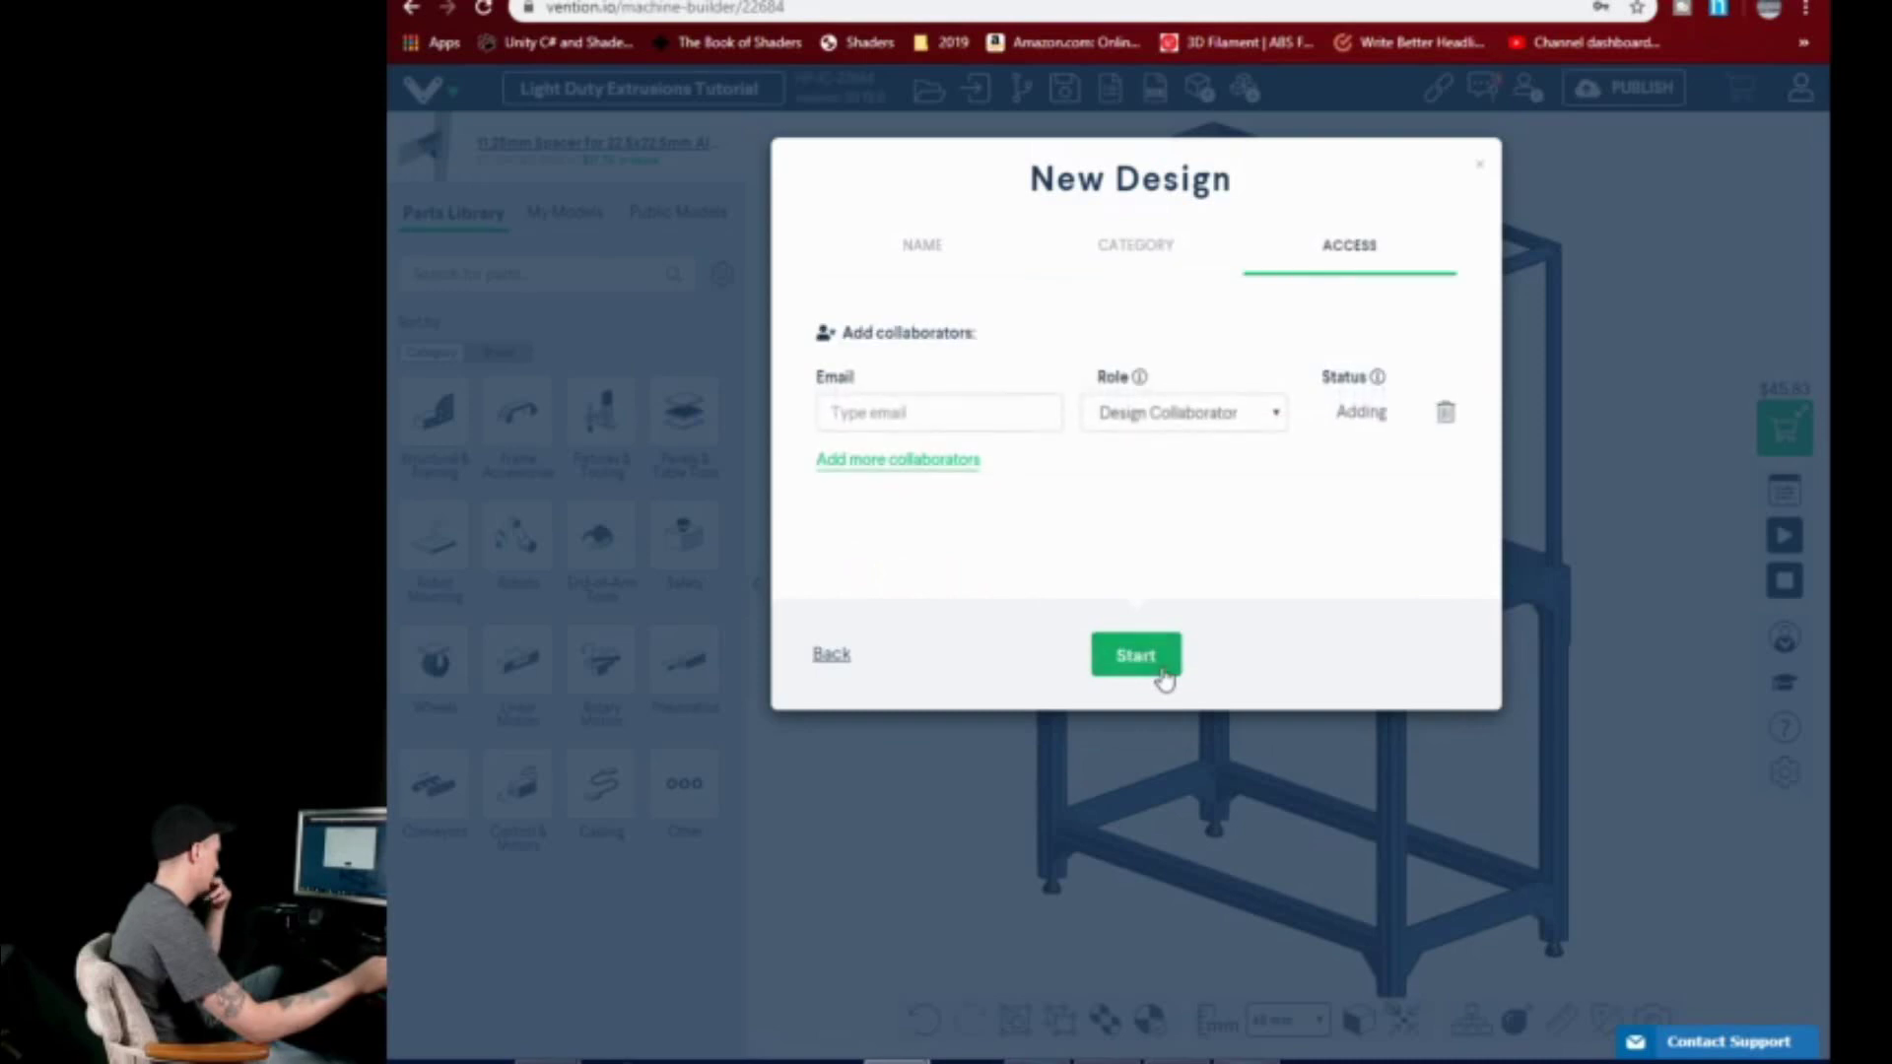
pyautogui.click(1161, 668)
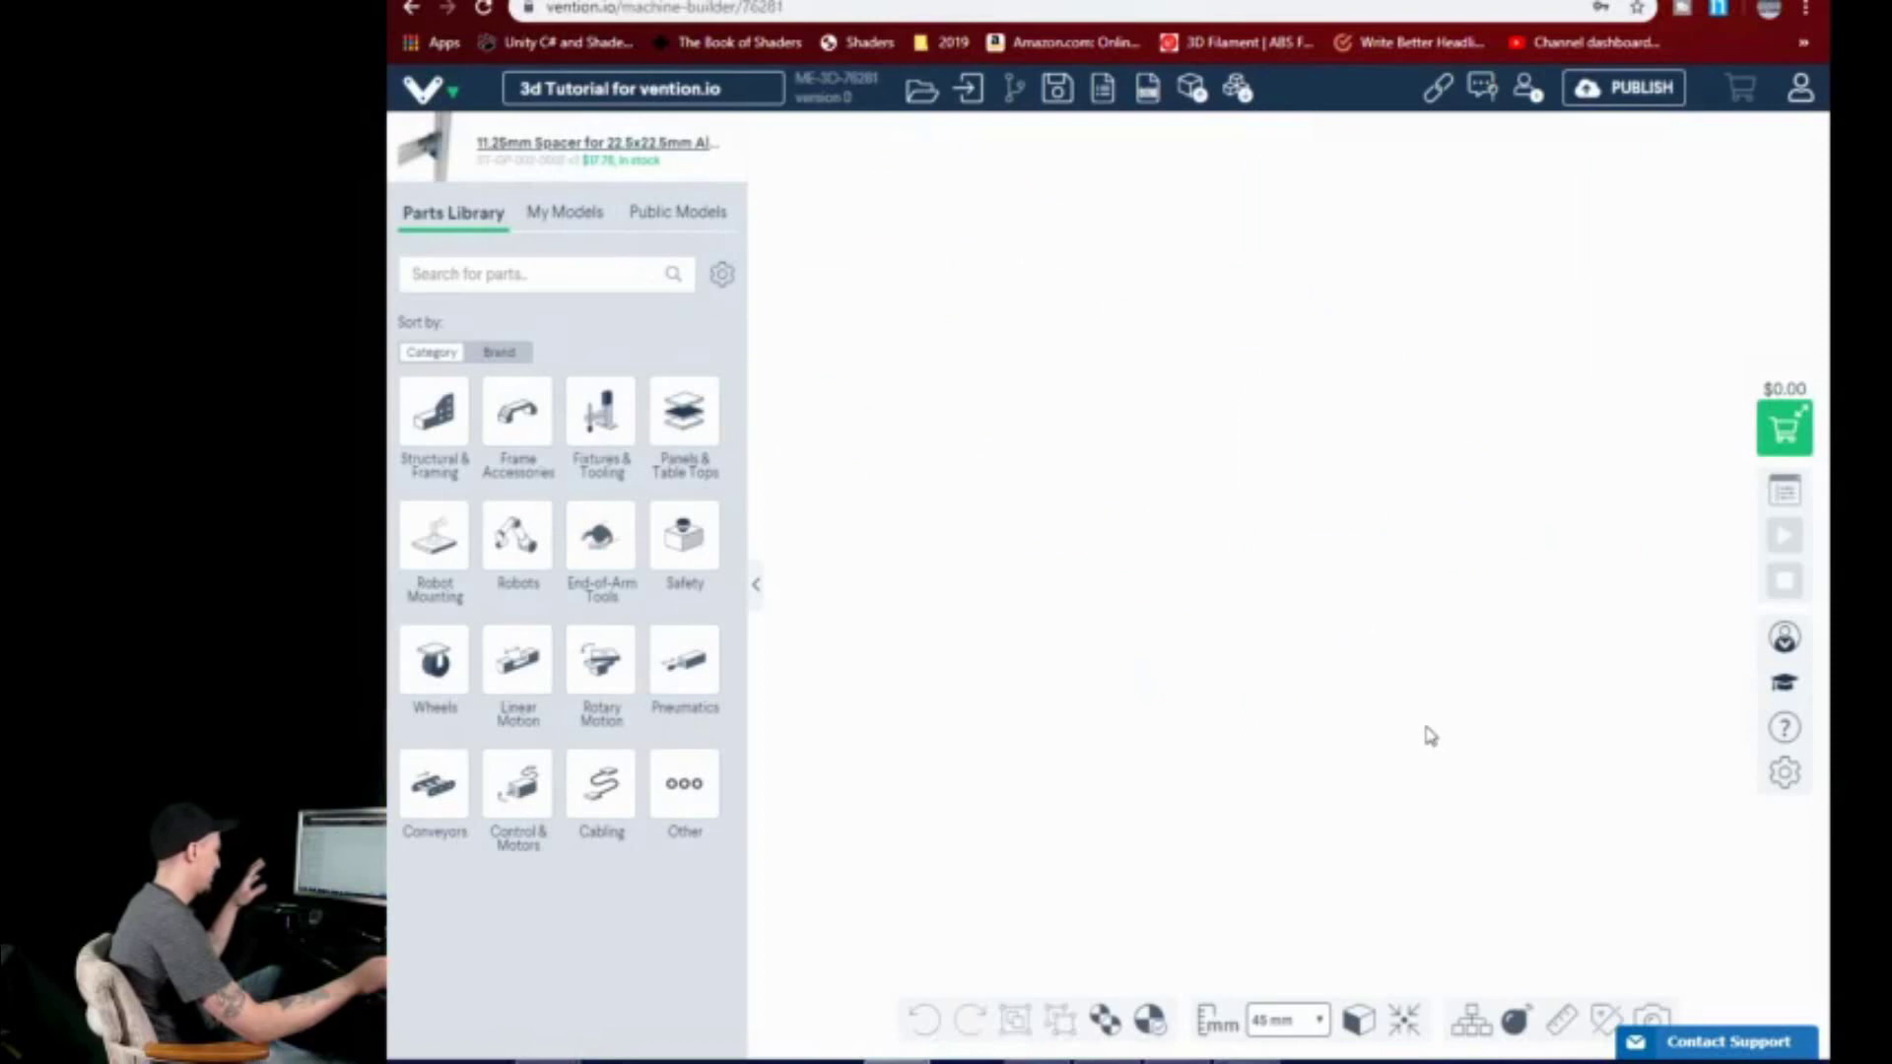
# - Search the parts library for "hot end"
pyautogui.click(541, 264)
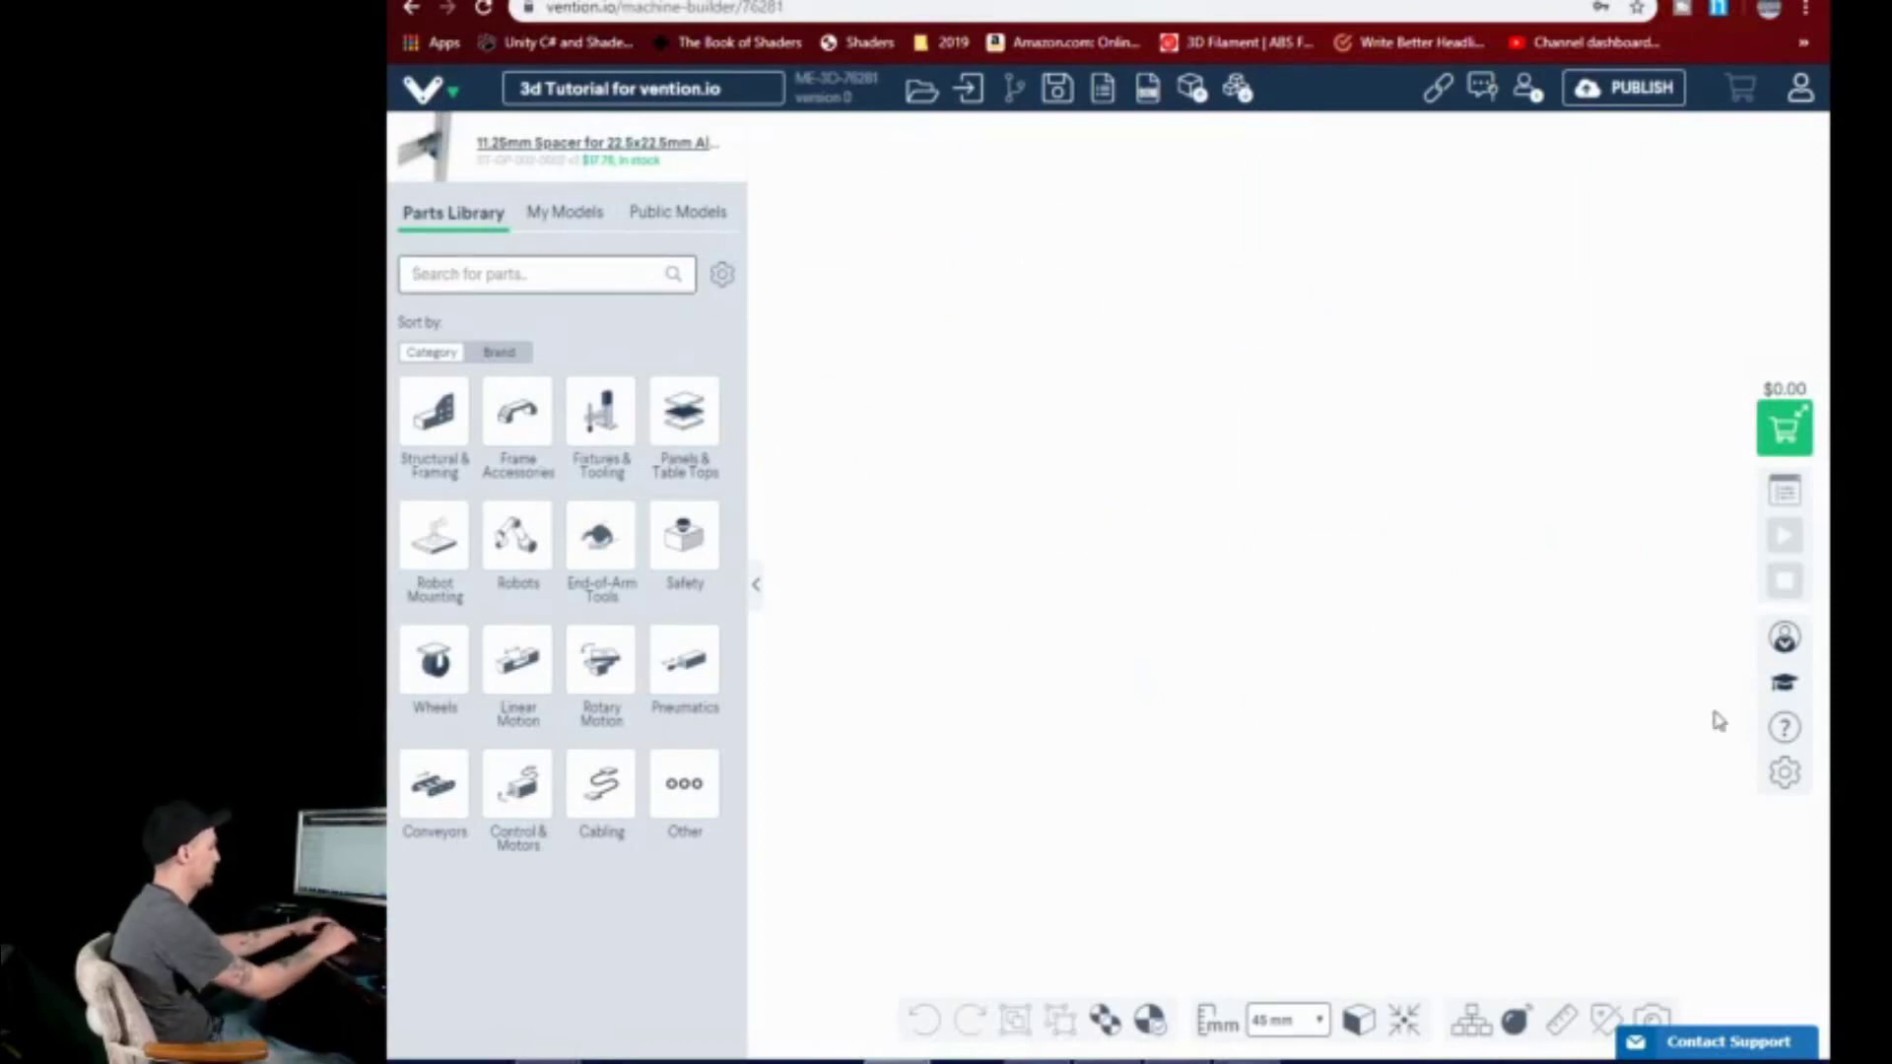
pyautogui.write('hot end')
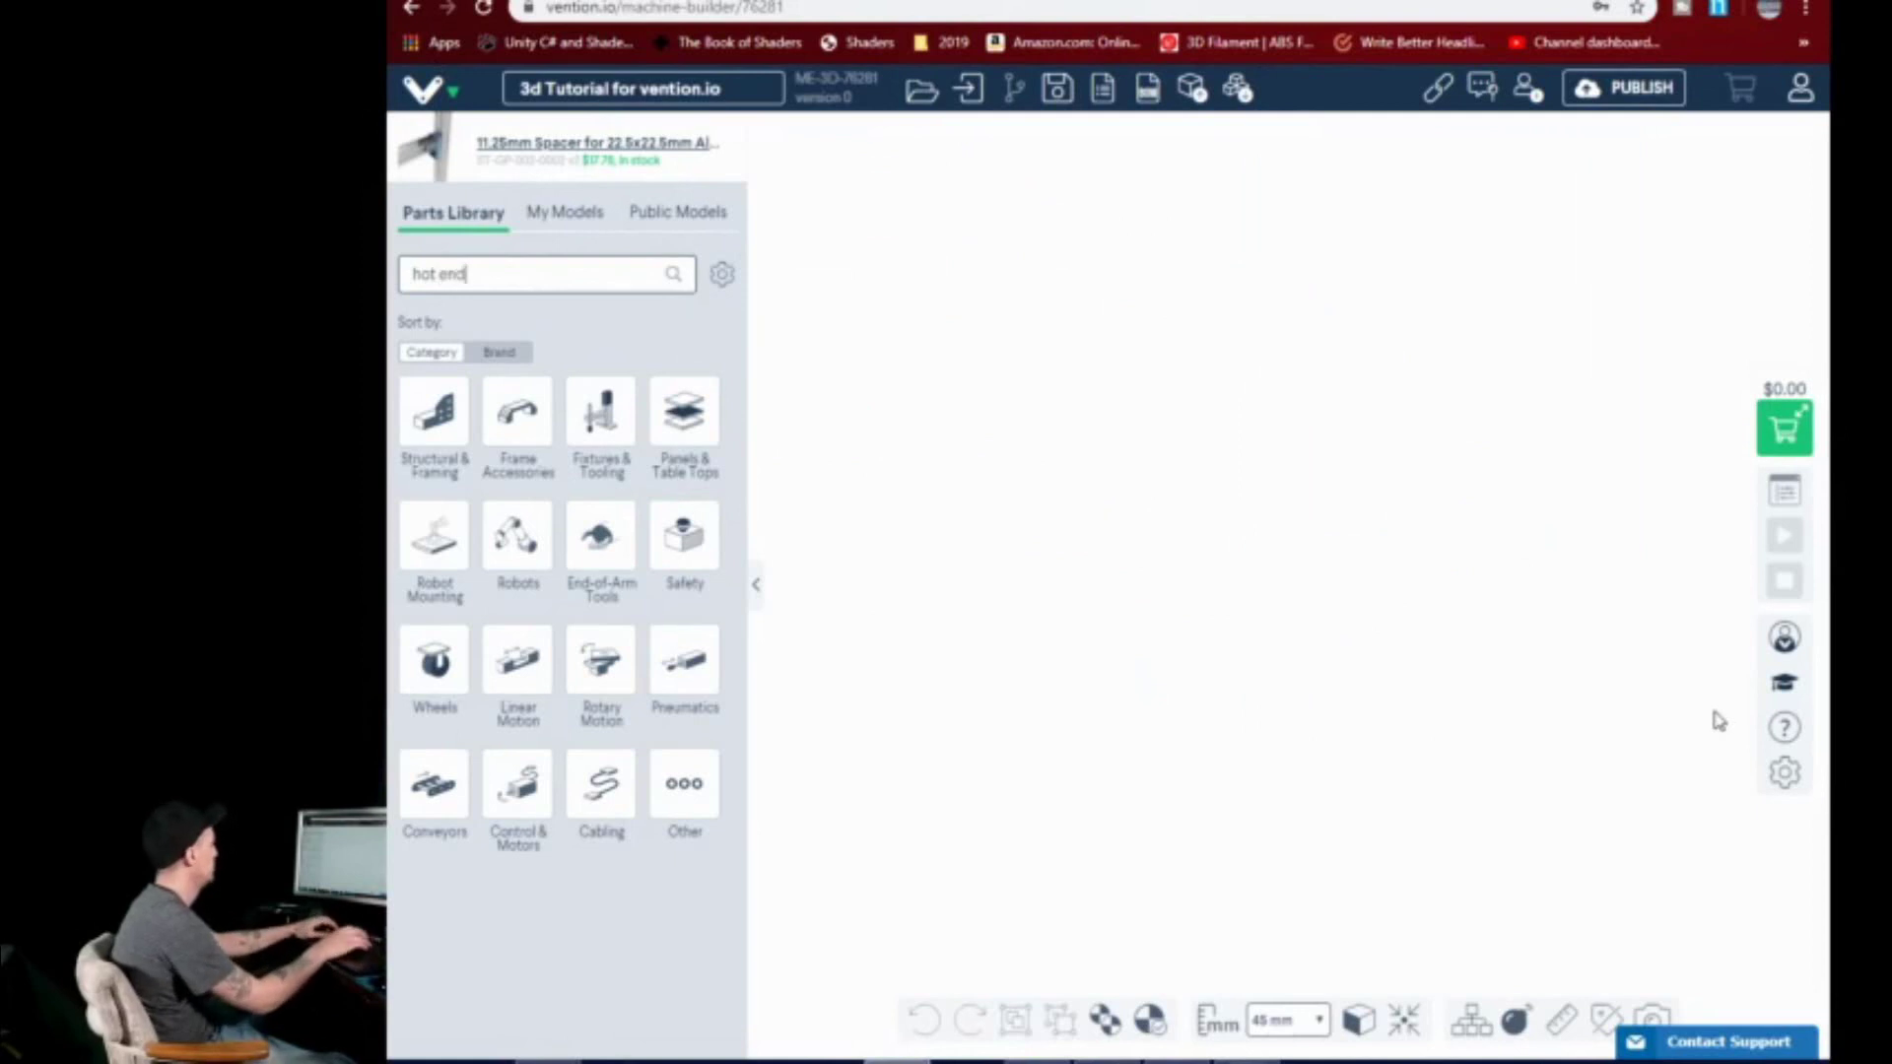
pyautogui.press('Return')
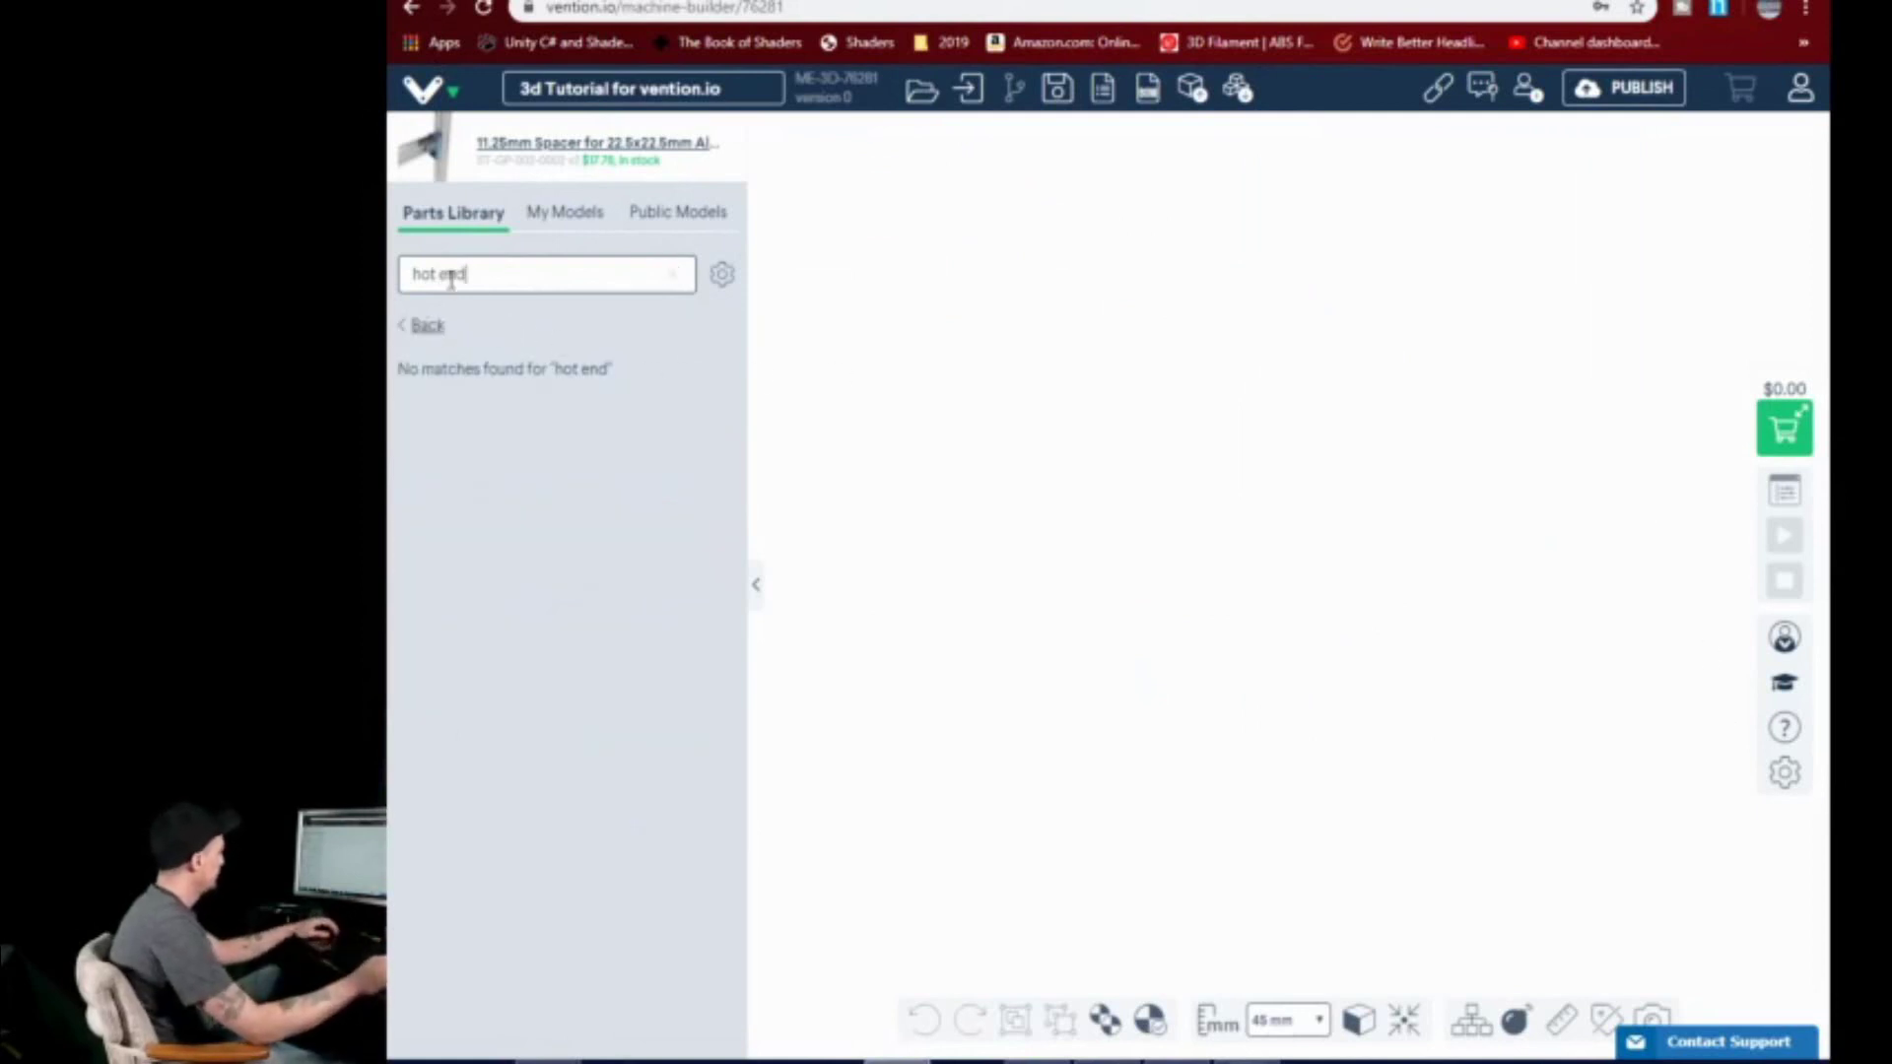
# - Search the parts library for "extruder" and place the imported 3D printer extruder model in the empty workspace
pyautogui.hotkey('ctrl', 'a')
pyautogui.write('e')
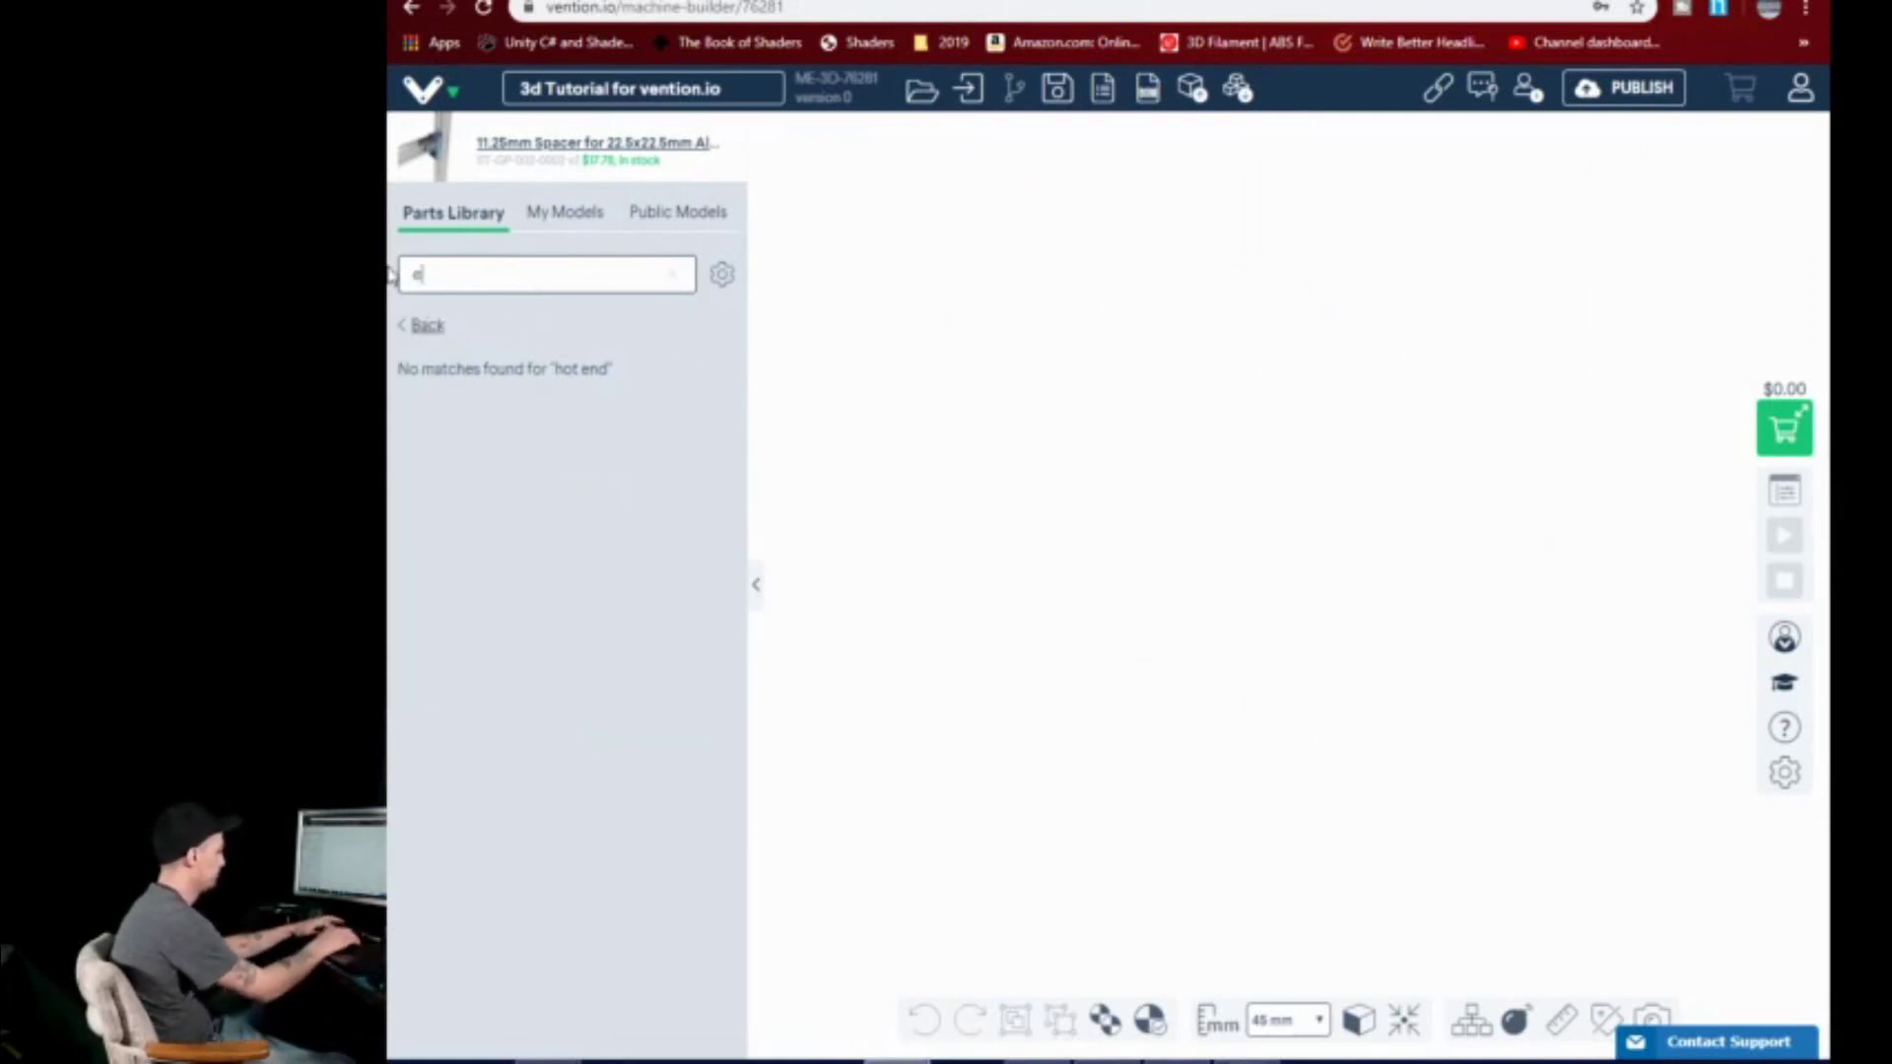
pyautogui.write('xtruder')
pyautogui.press('Return')
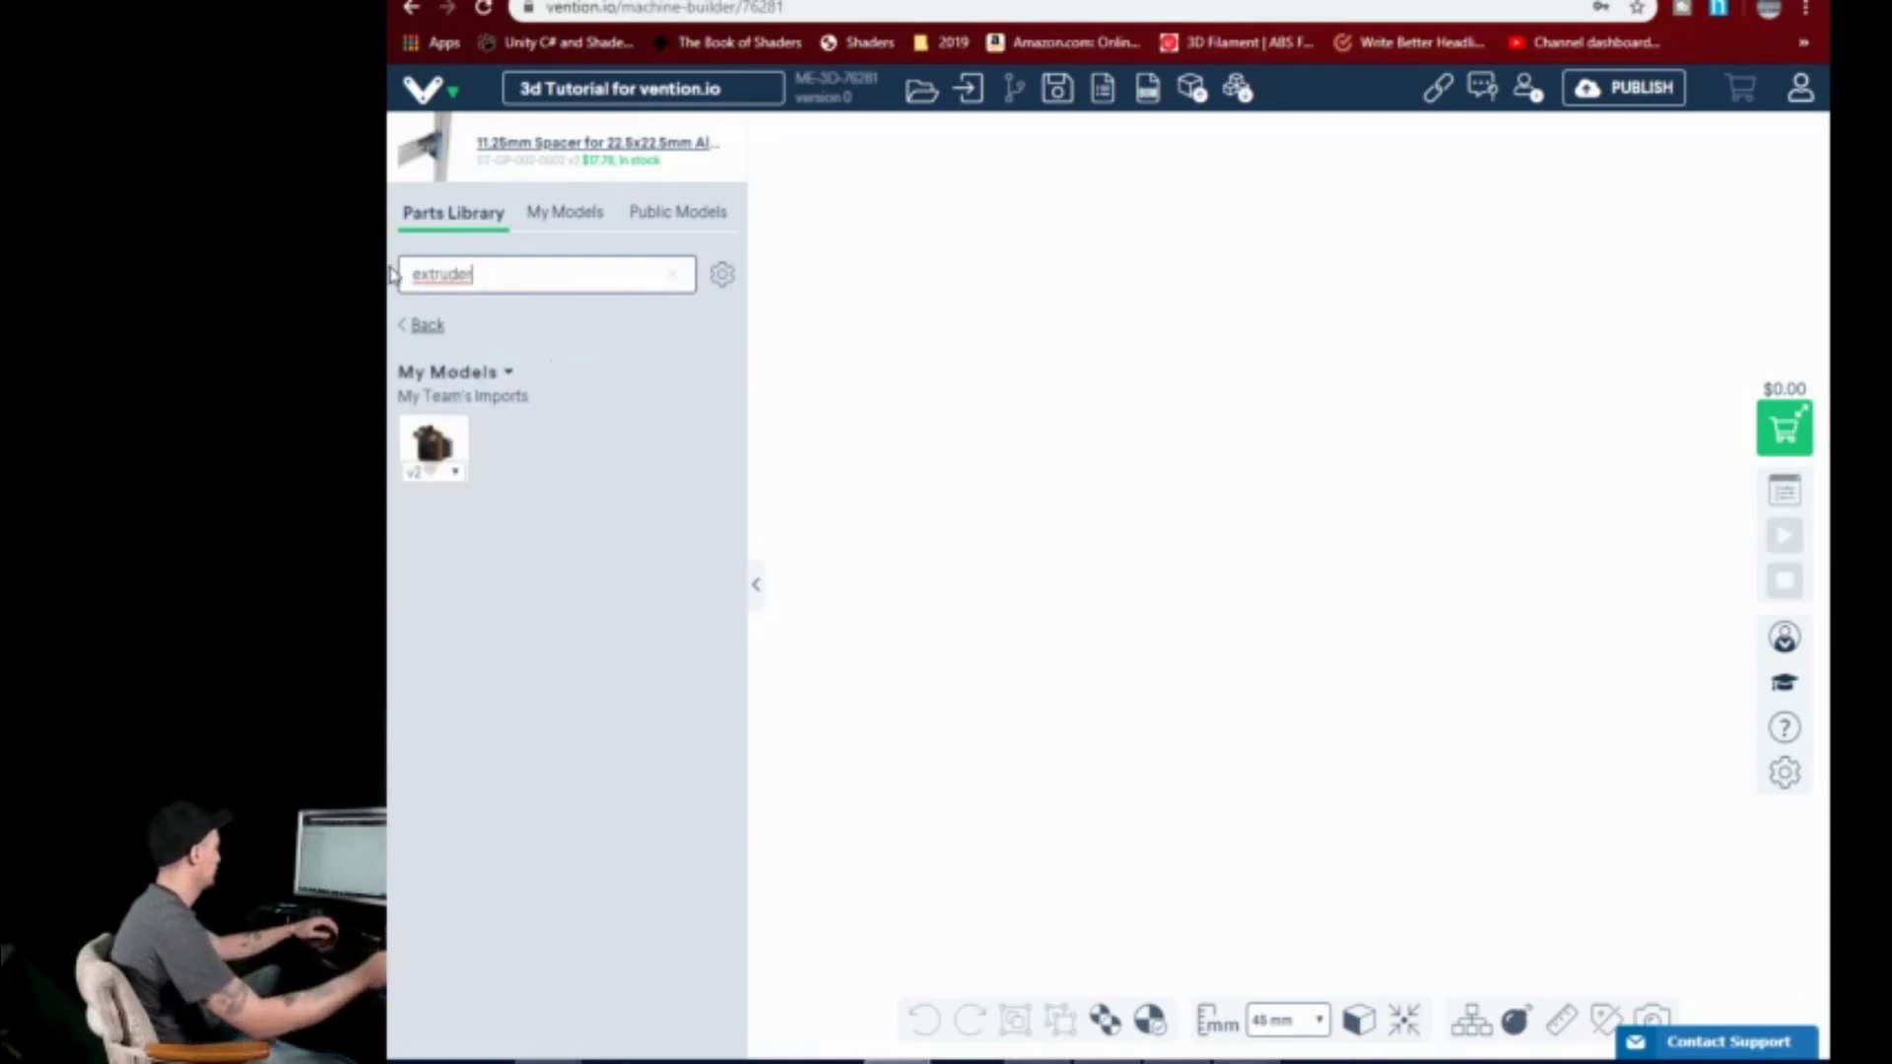
pyautogui.click(421, 465)
pyautogui.moveTo(421, 465); pyautogui.dragTo(1227, 569)
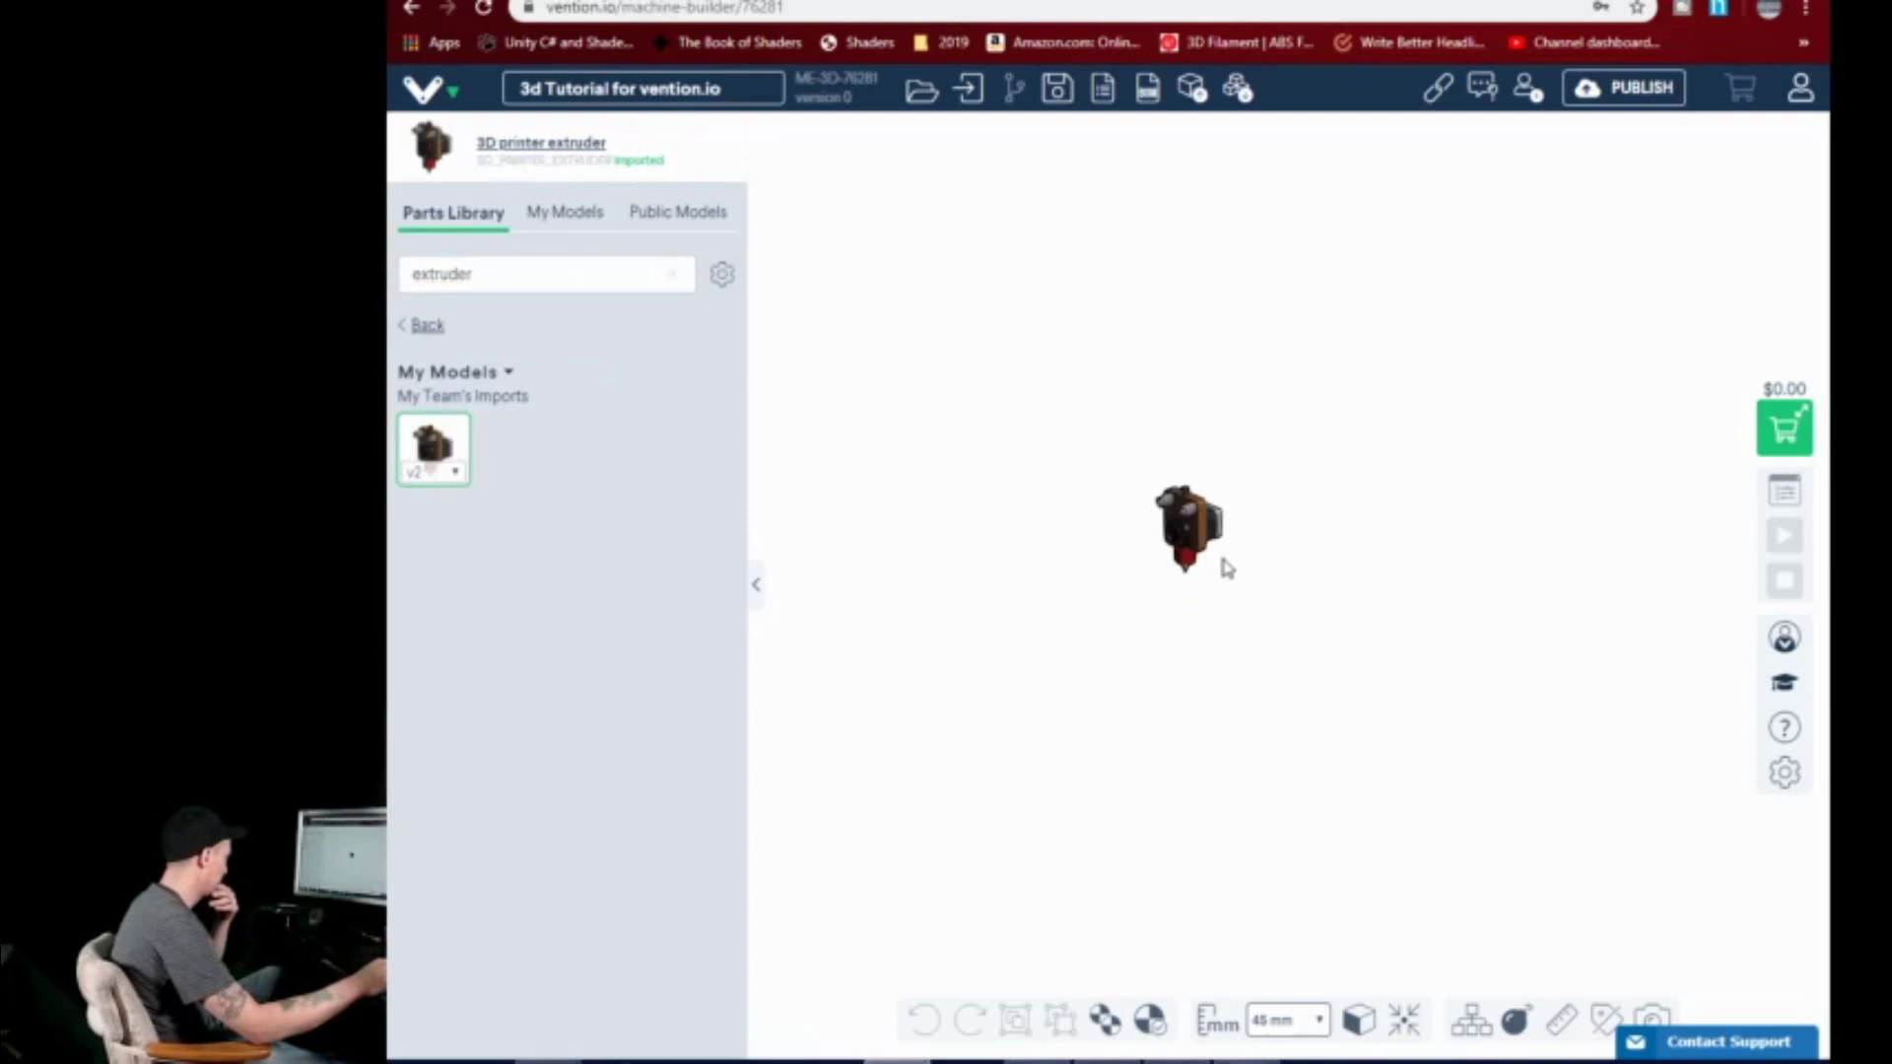
# - Examine the placed 3D printer extruder model up close in the workspace
pyautogui.scroll(5, 1194, 584)
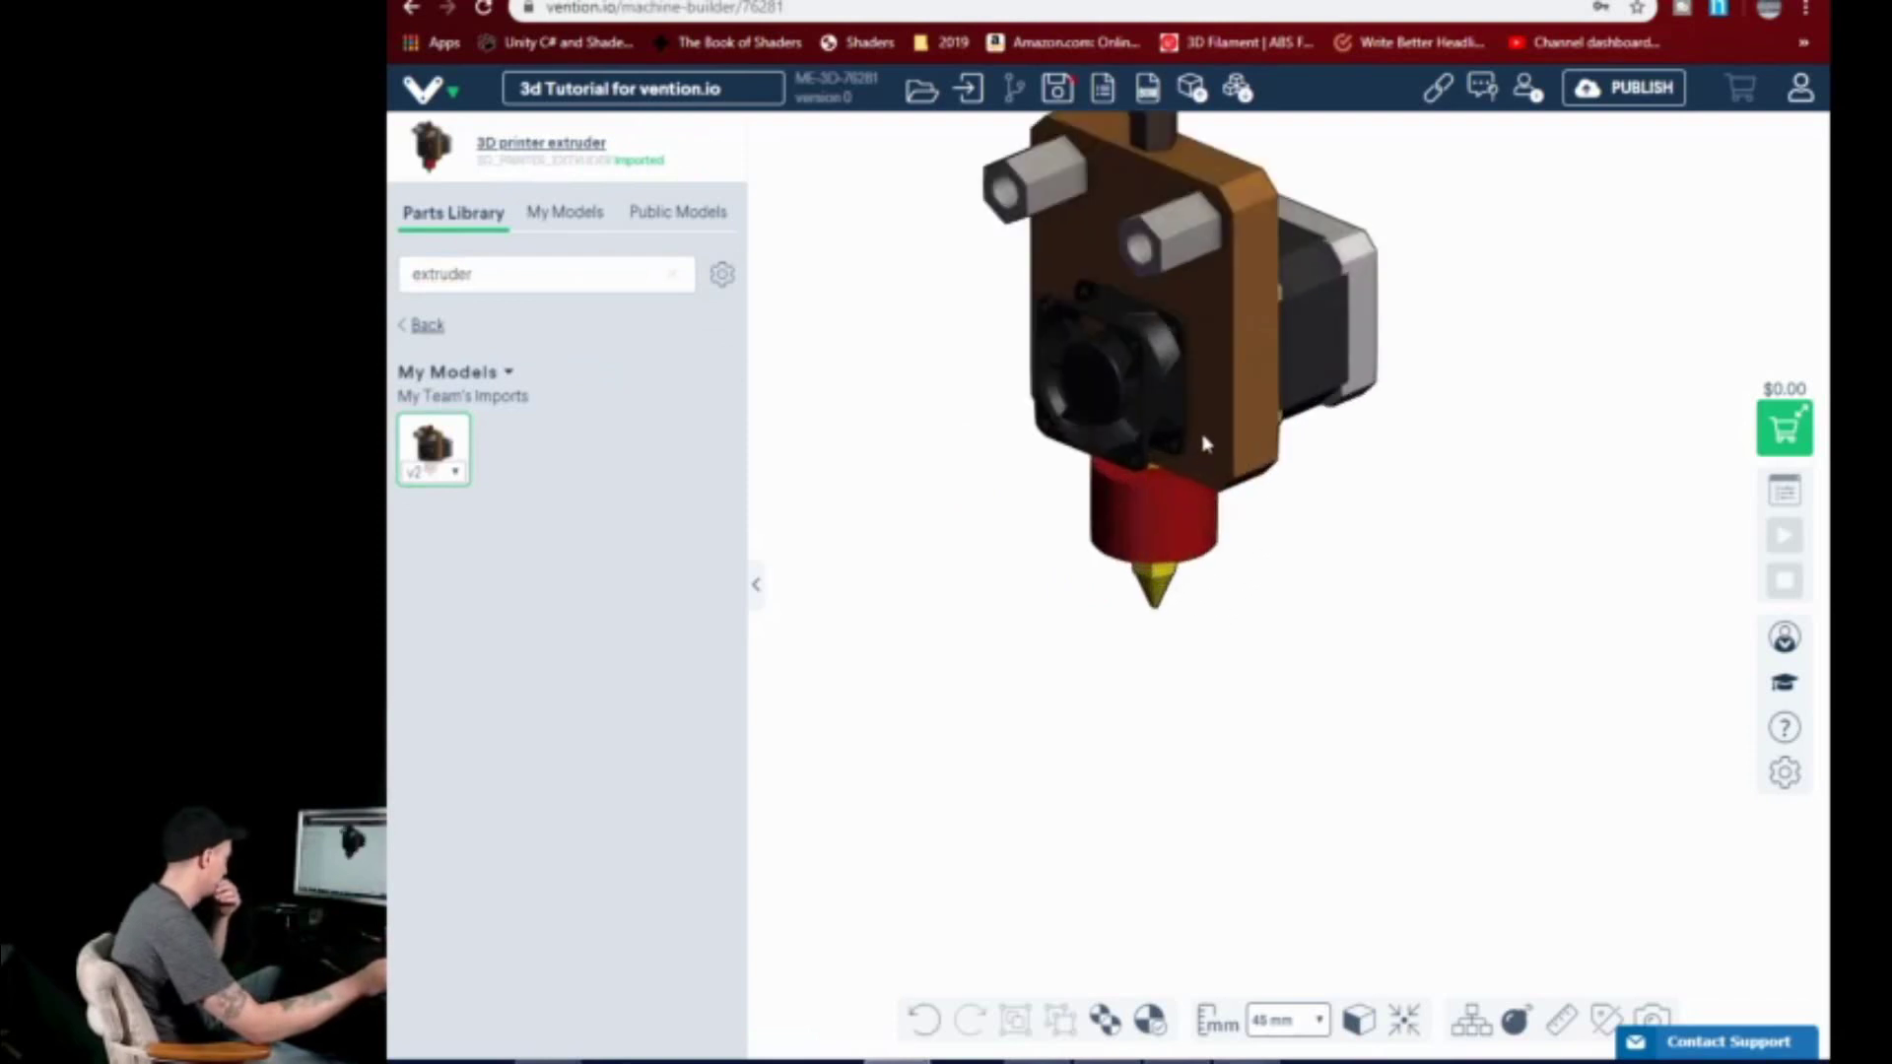
pyautogui.scroll(-2, 1204, 444)
pyautogui.moveTo(1529, 376); pyautogui.dragTo(1442, 439, button='right')
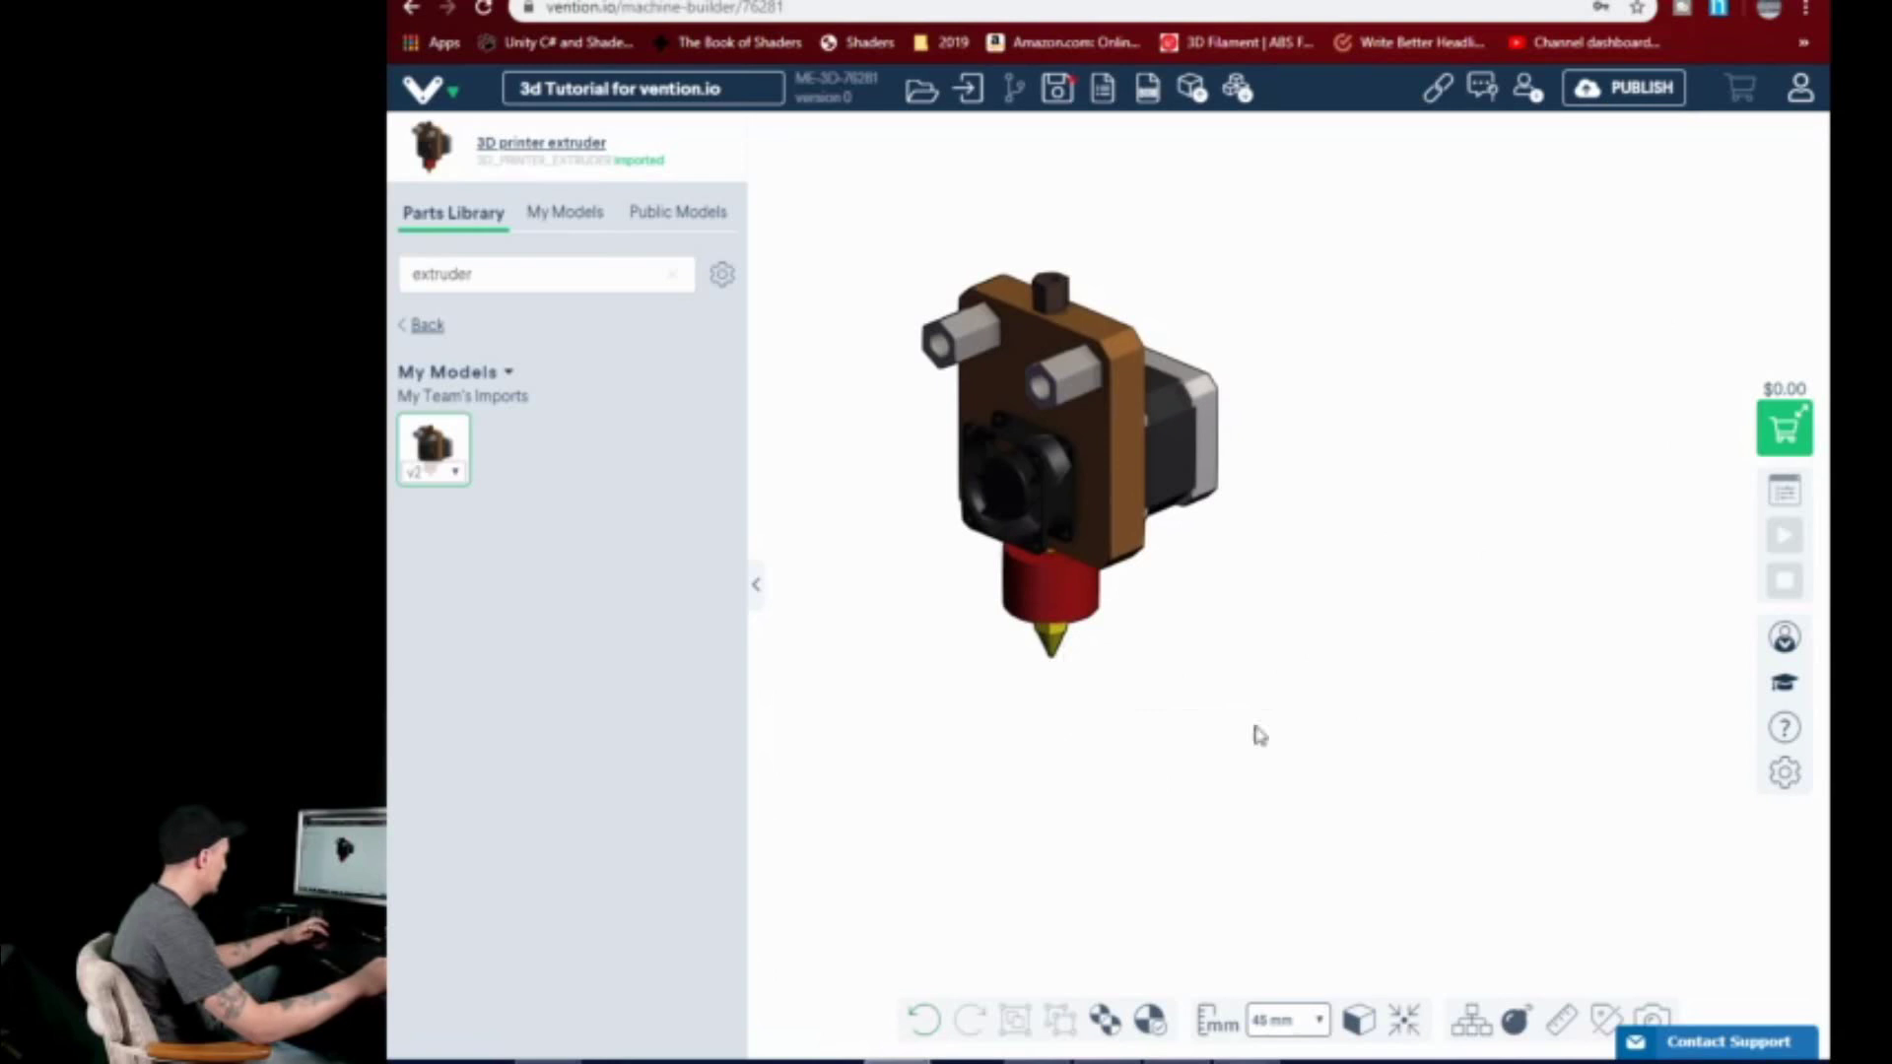
pyautogui.moveTo(1459, 646); pyautogui.dragTo(1388, 682, button='right')
pyautogui.click(1227, 503)
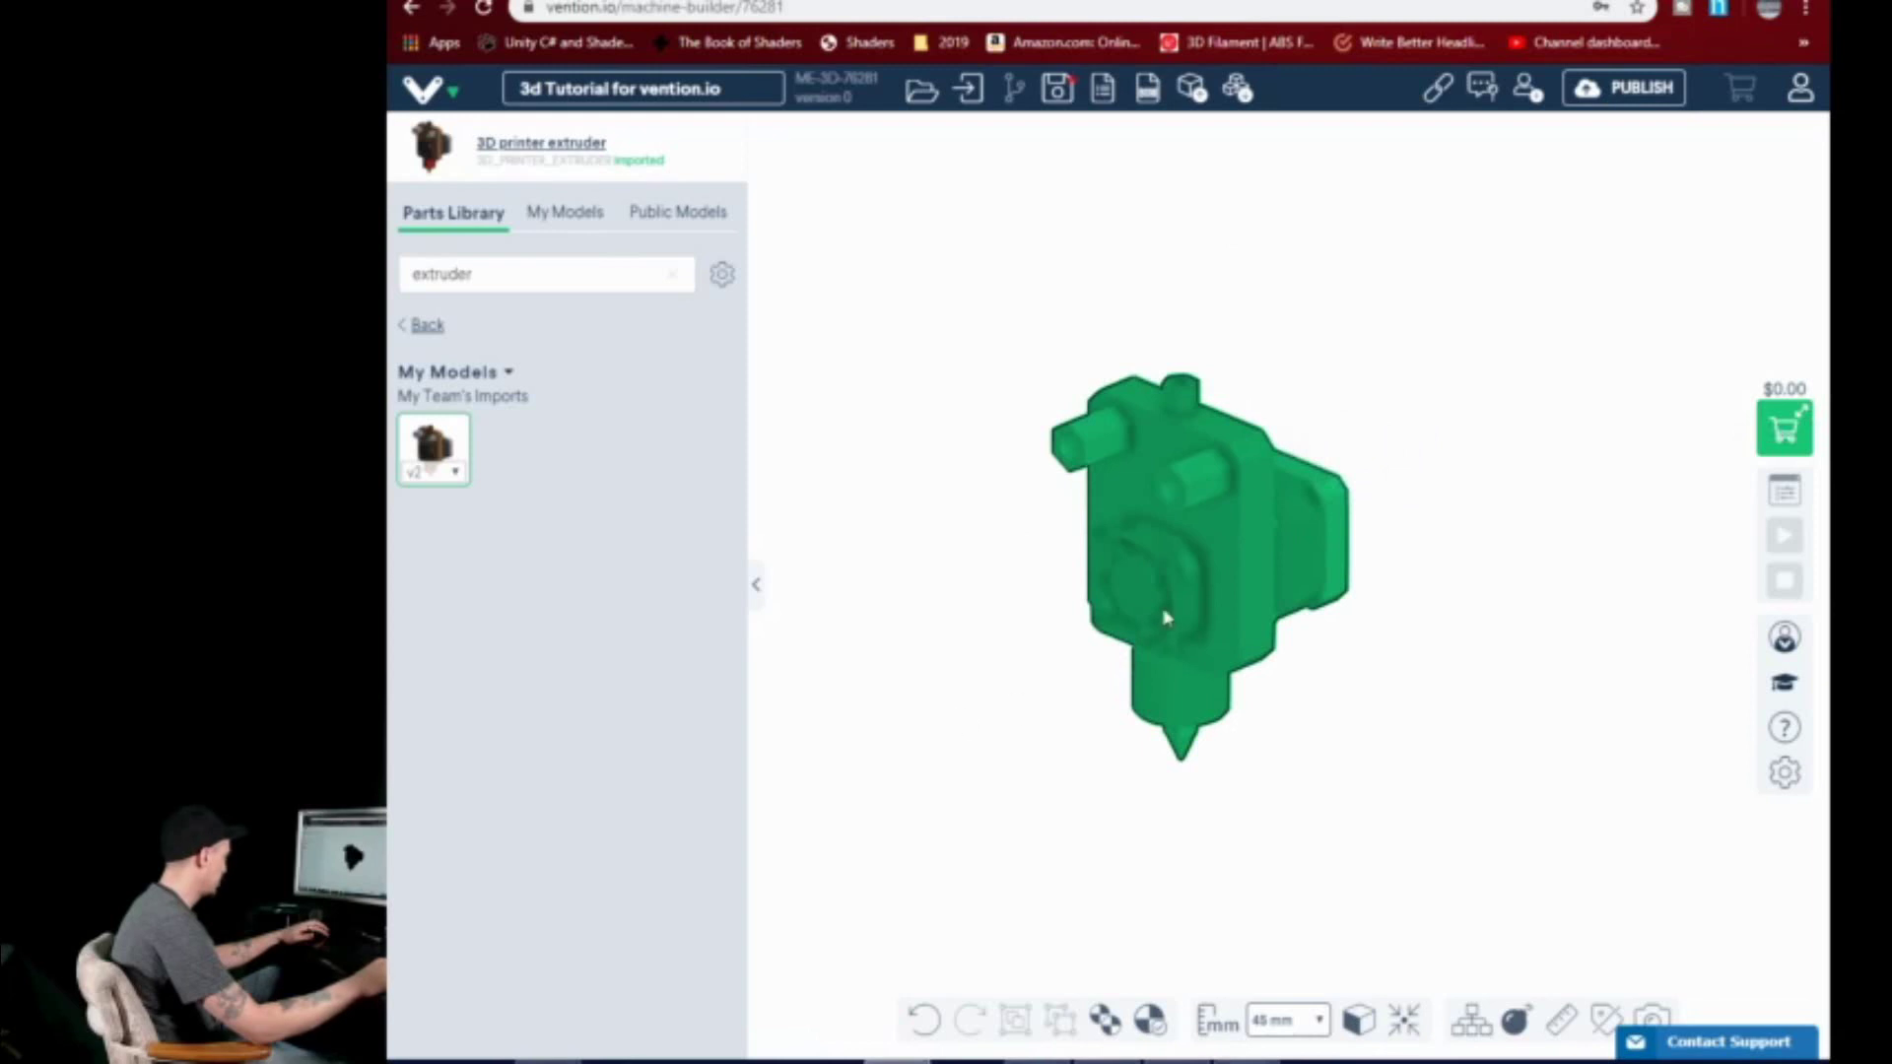
pyautogui.click(951, 706)
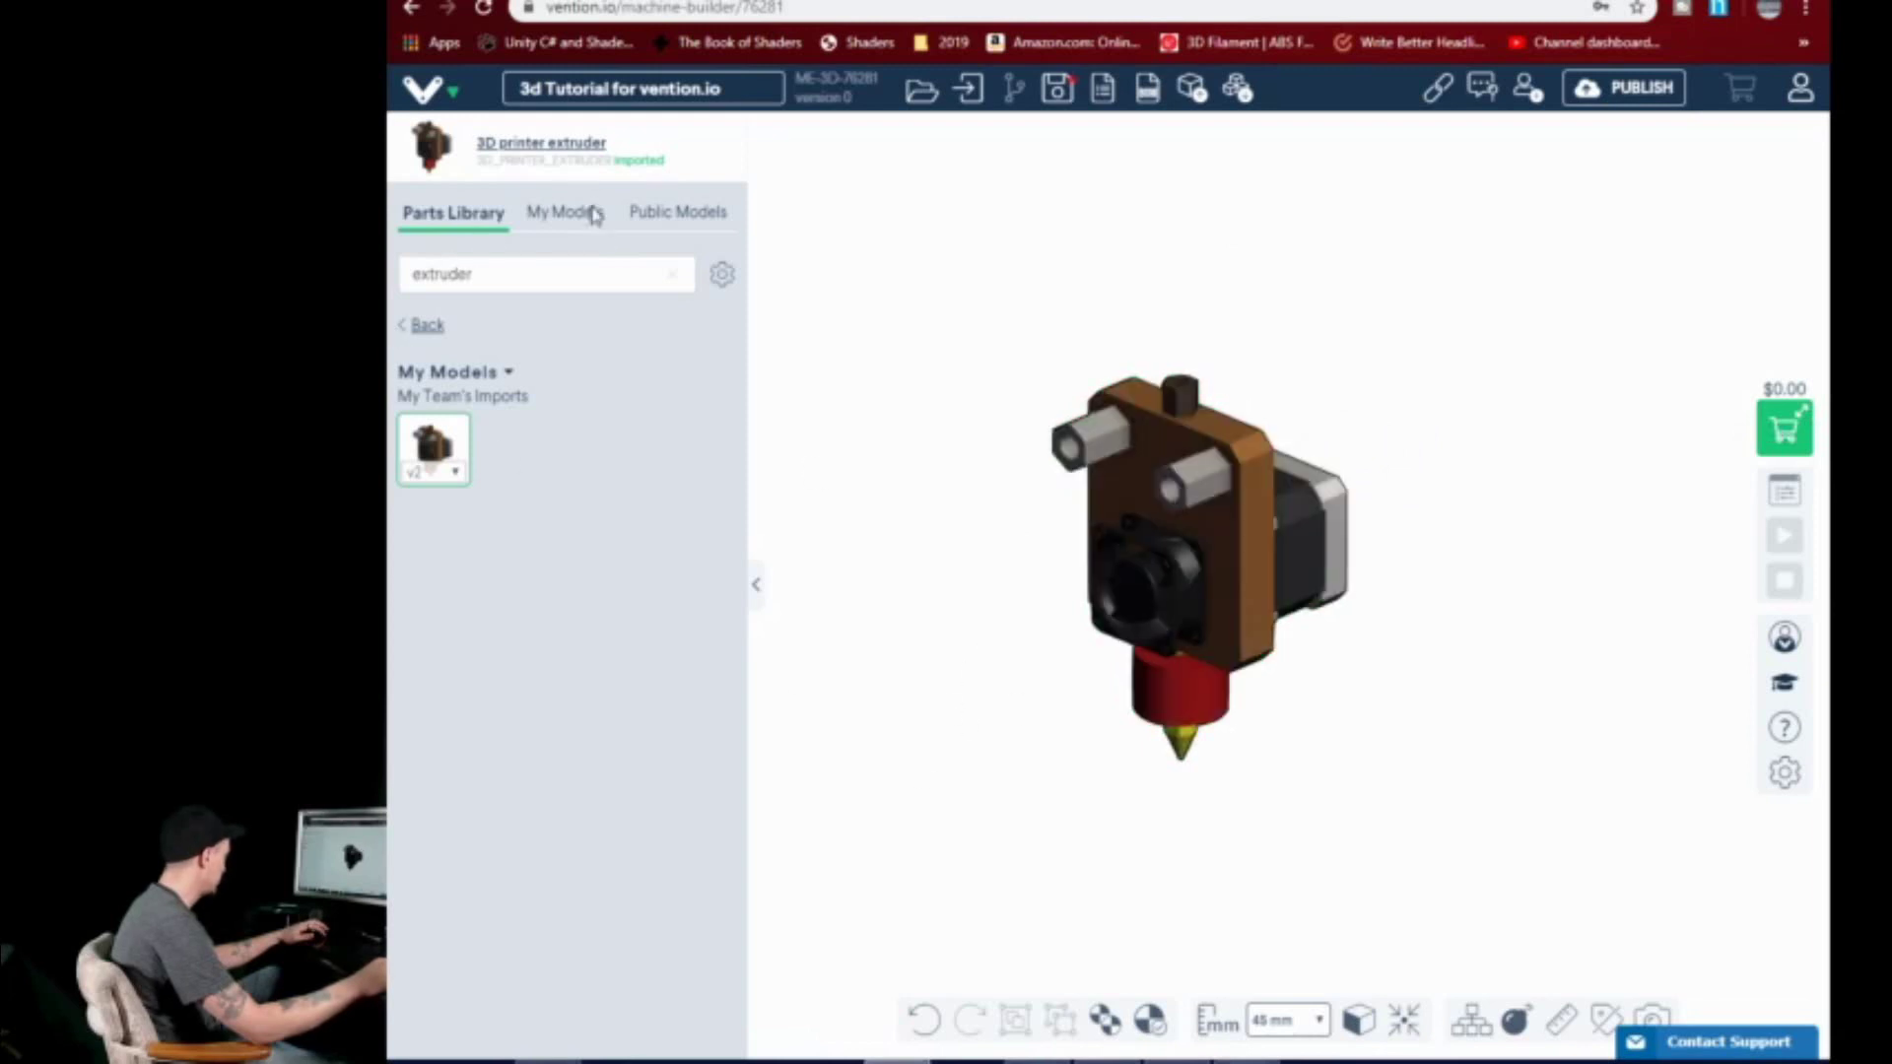
# - Search the parts library for "bracket" and look through the results to the imported LH Side Bracket
pyautogui.click(512, 262)
pyautogui.doubleClick(532, 270)
pyautogui.write('bl')
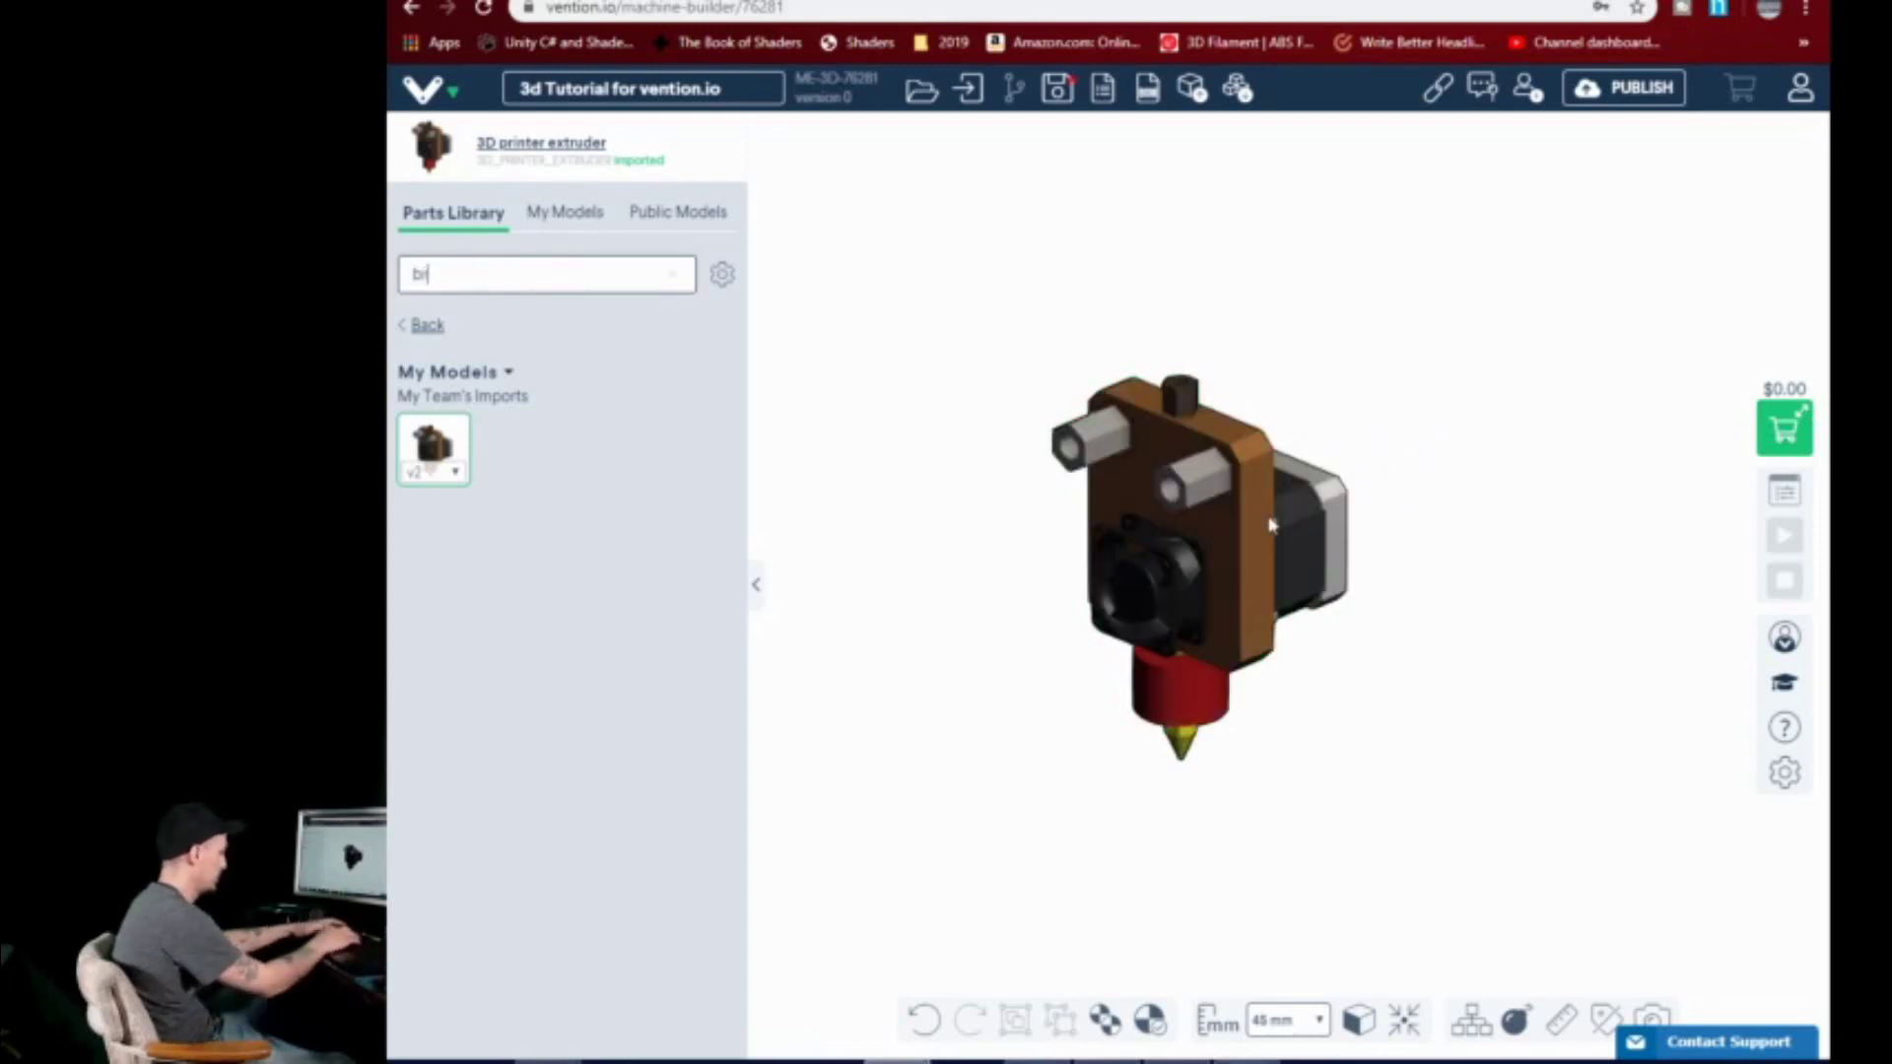
pyautogui.write('acket')
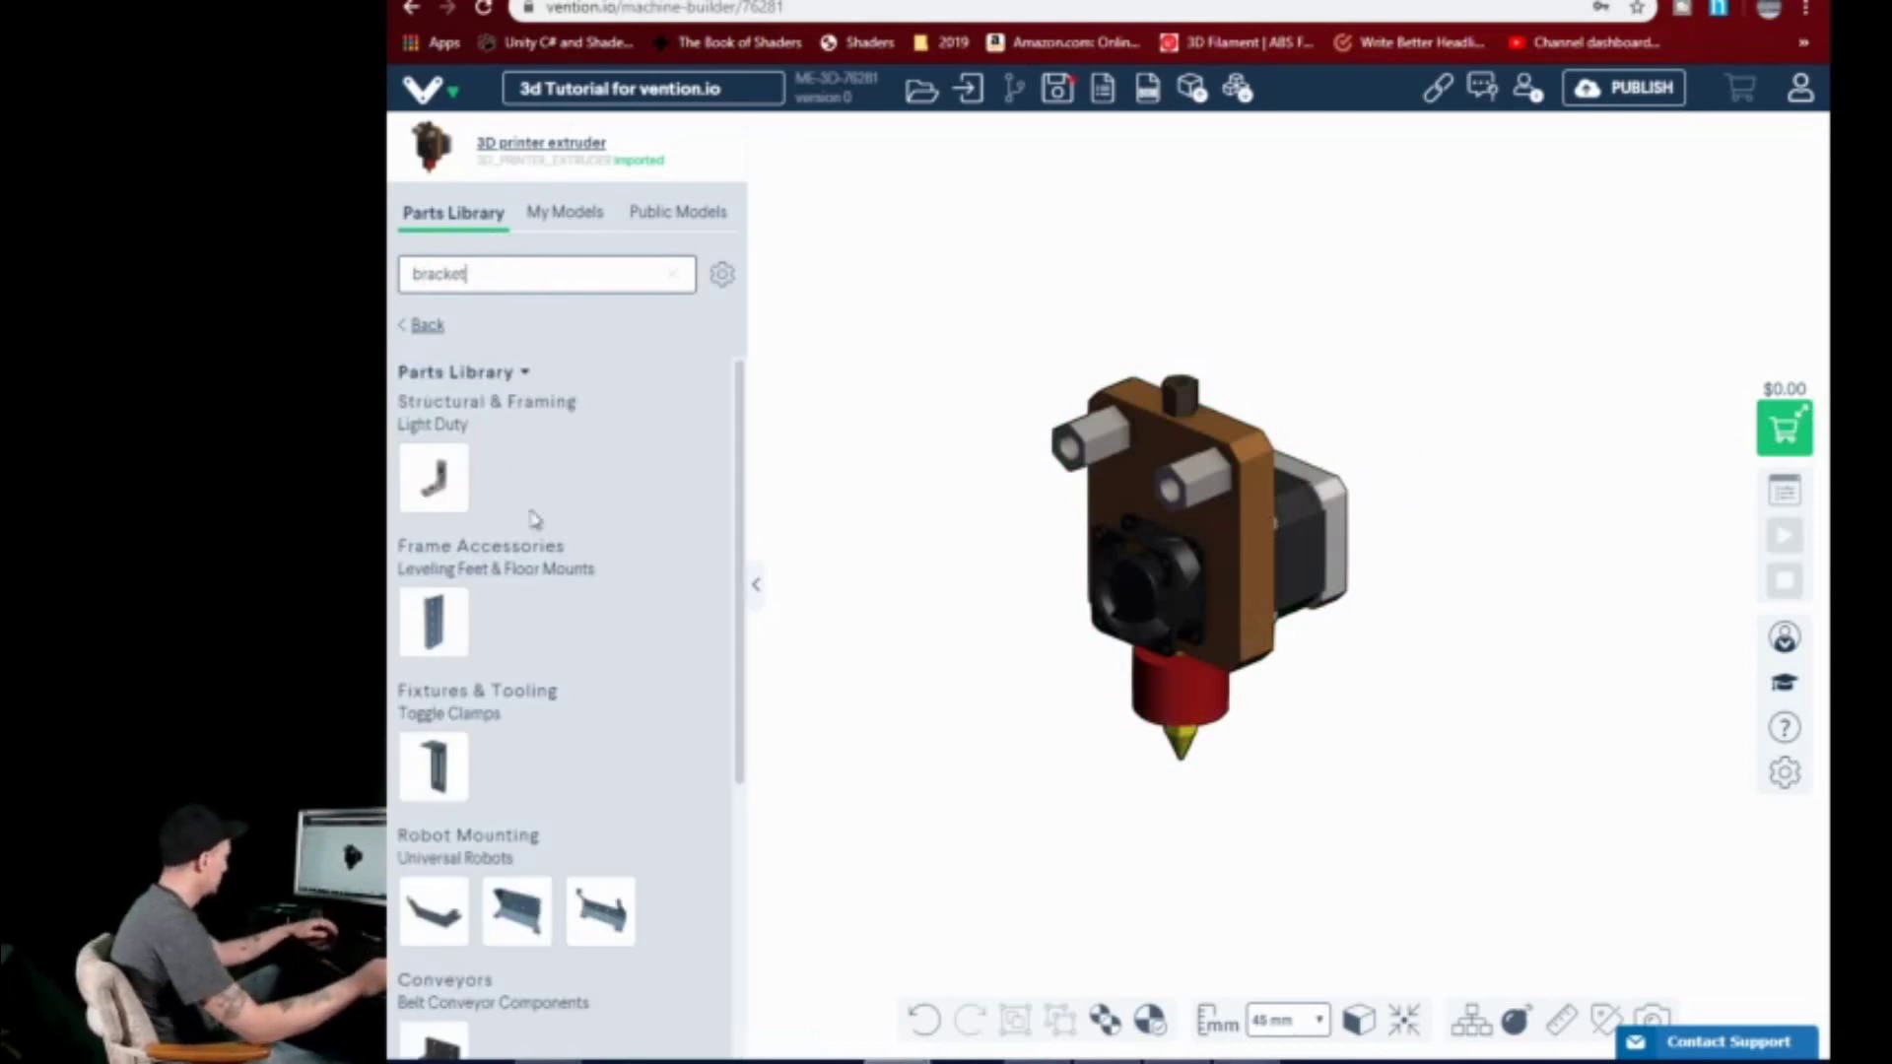
pyautogui.scroll(-3, 545, 727)
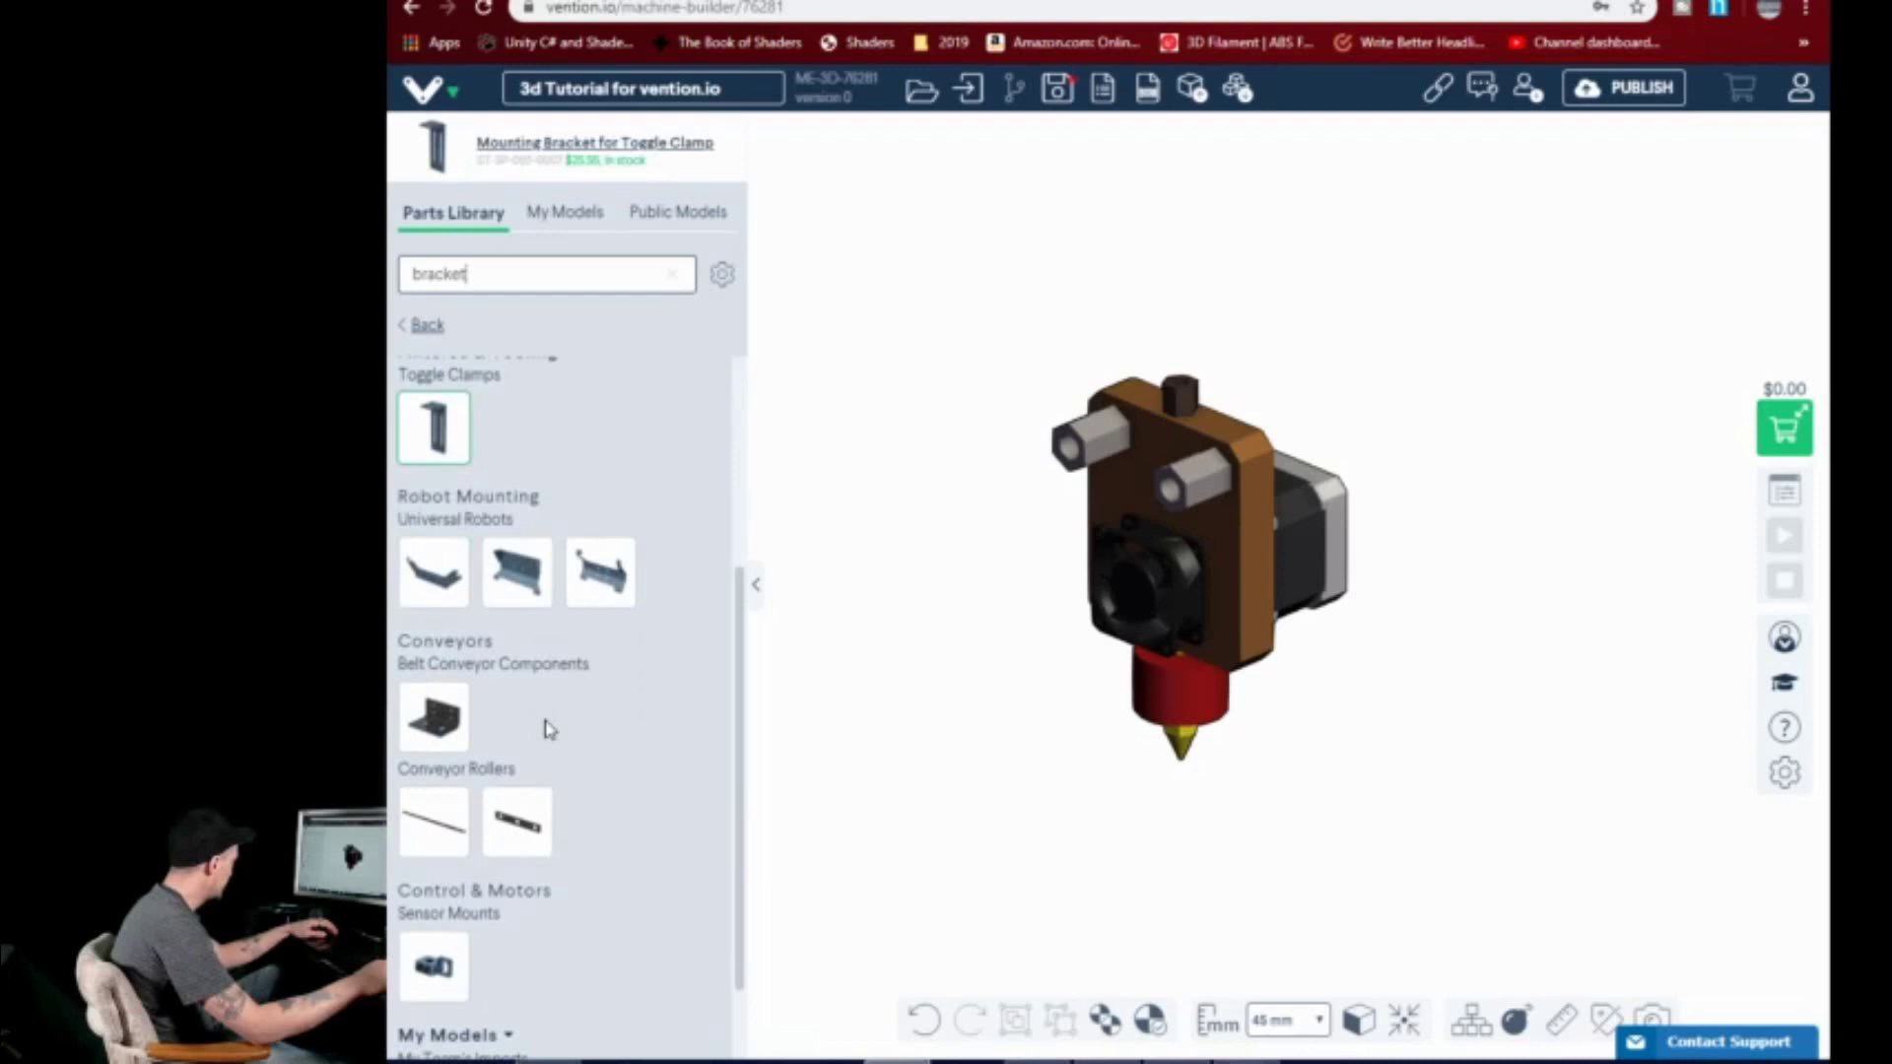
pyautogui.scroll(-1, 547, 729)
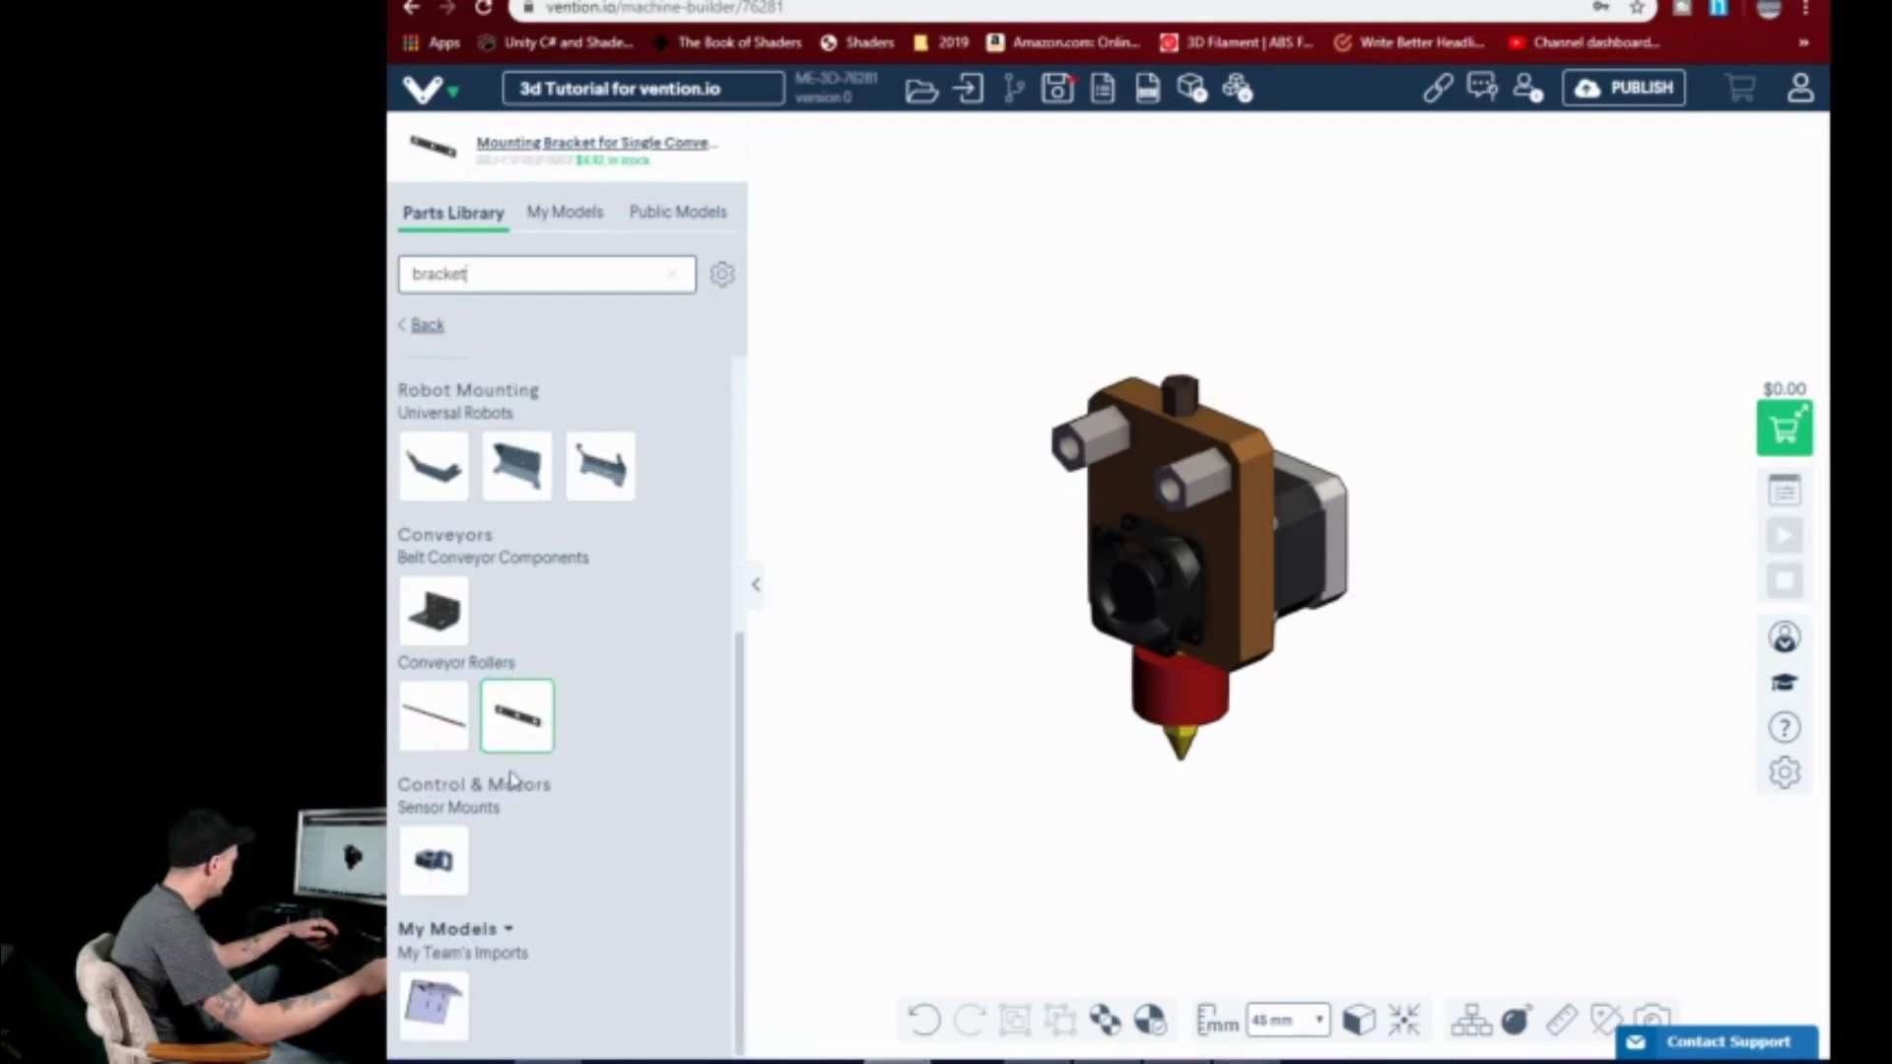
pyautogui.moveTo(433, 1005); pyautogui.dragTo(448, 340)
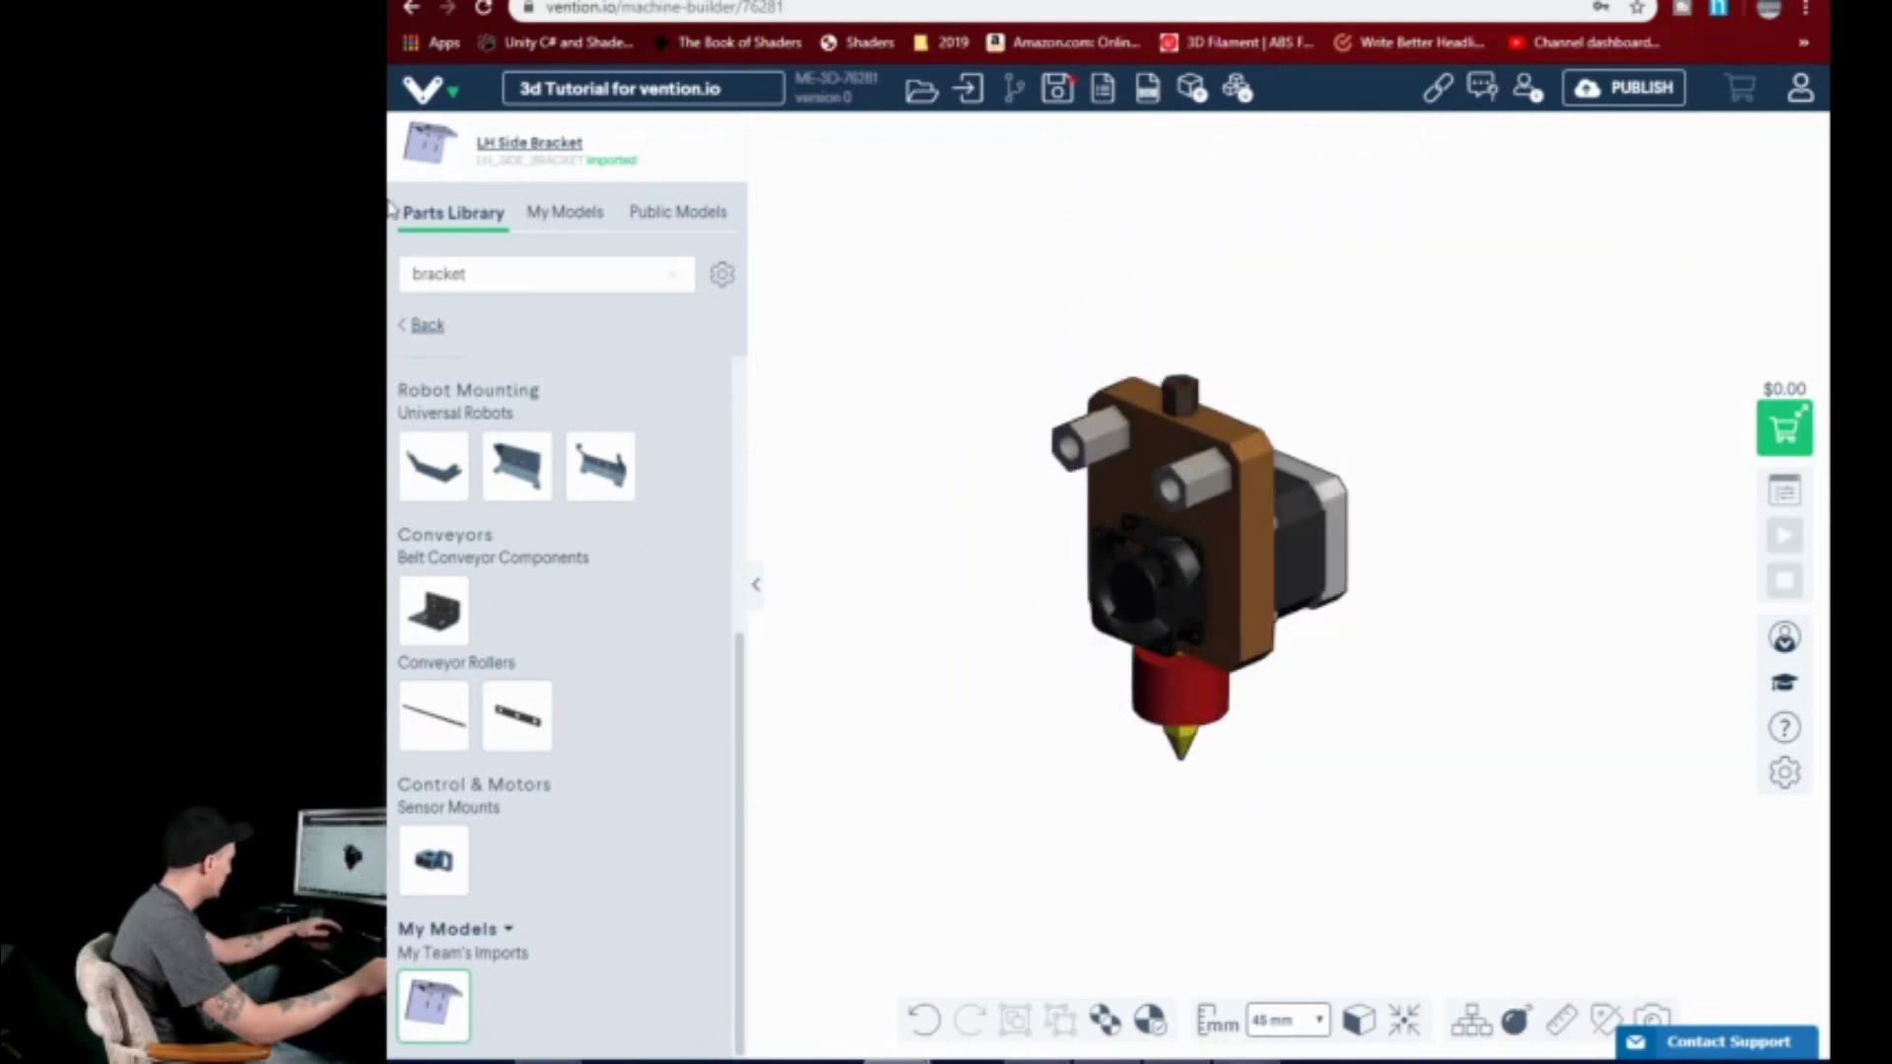
# - Search the parts library for "plate", try the 2x2 Hole Aluminum Assembly Plate beside the extruder and delete it
pyautogui.doubleClick(474, 271)
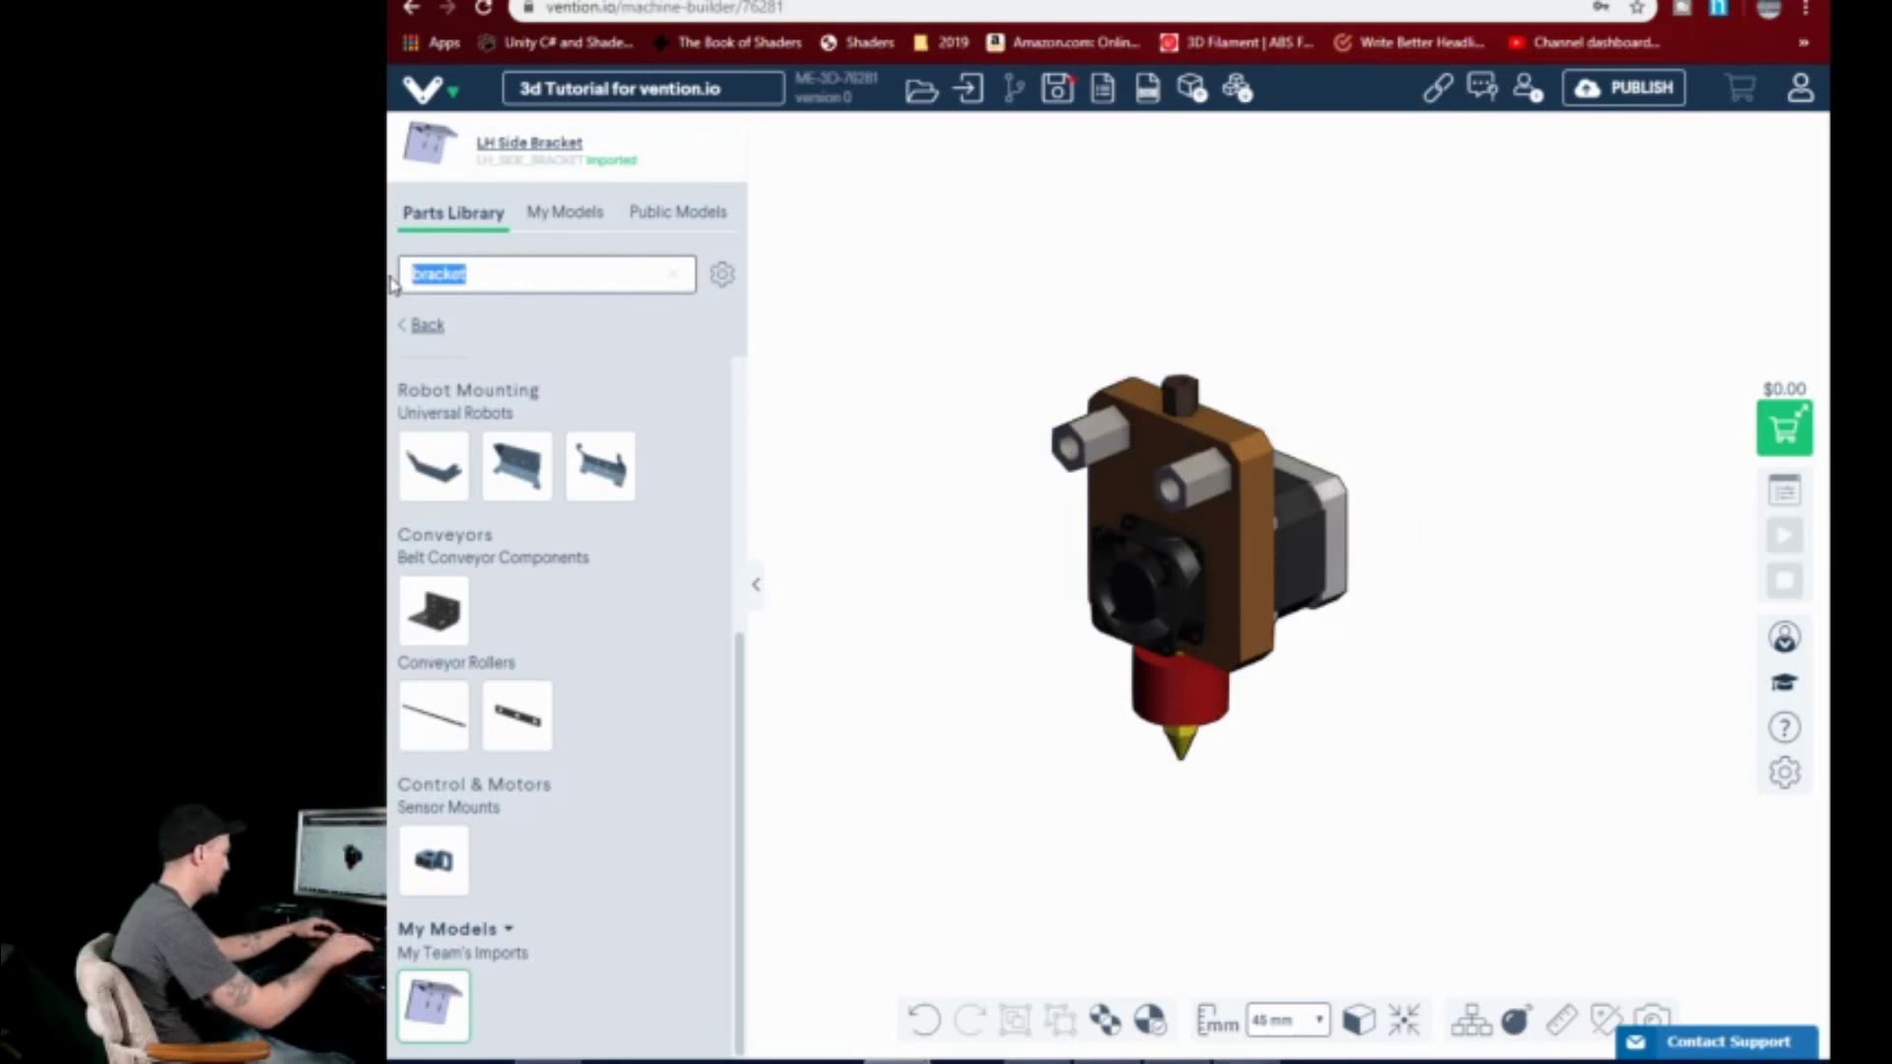
pyautogui.write('plate')
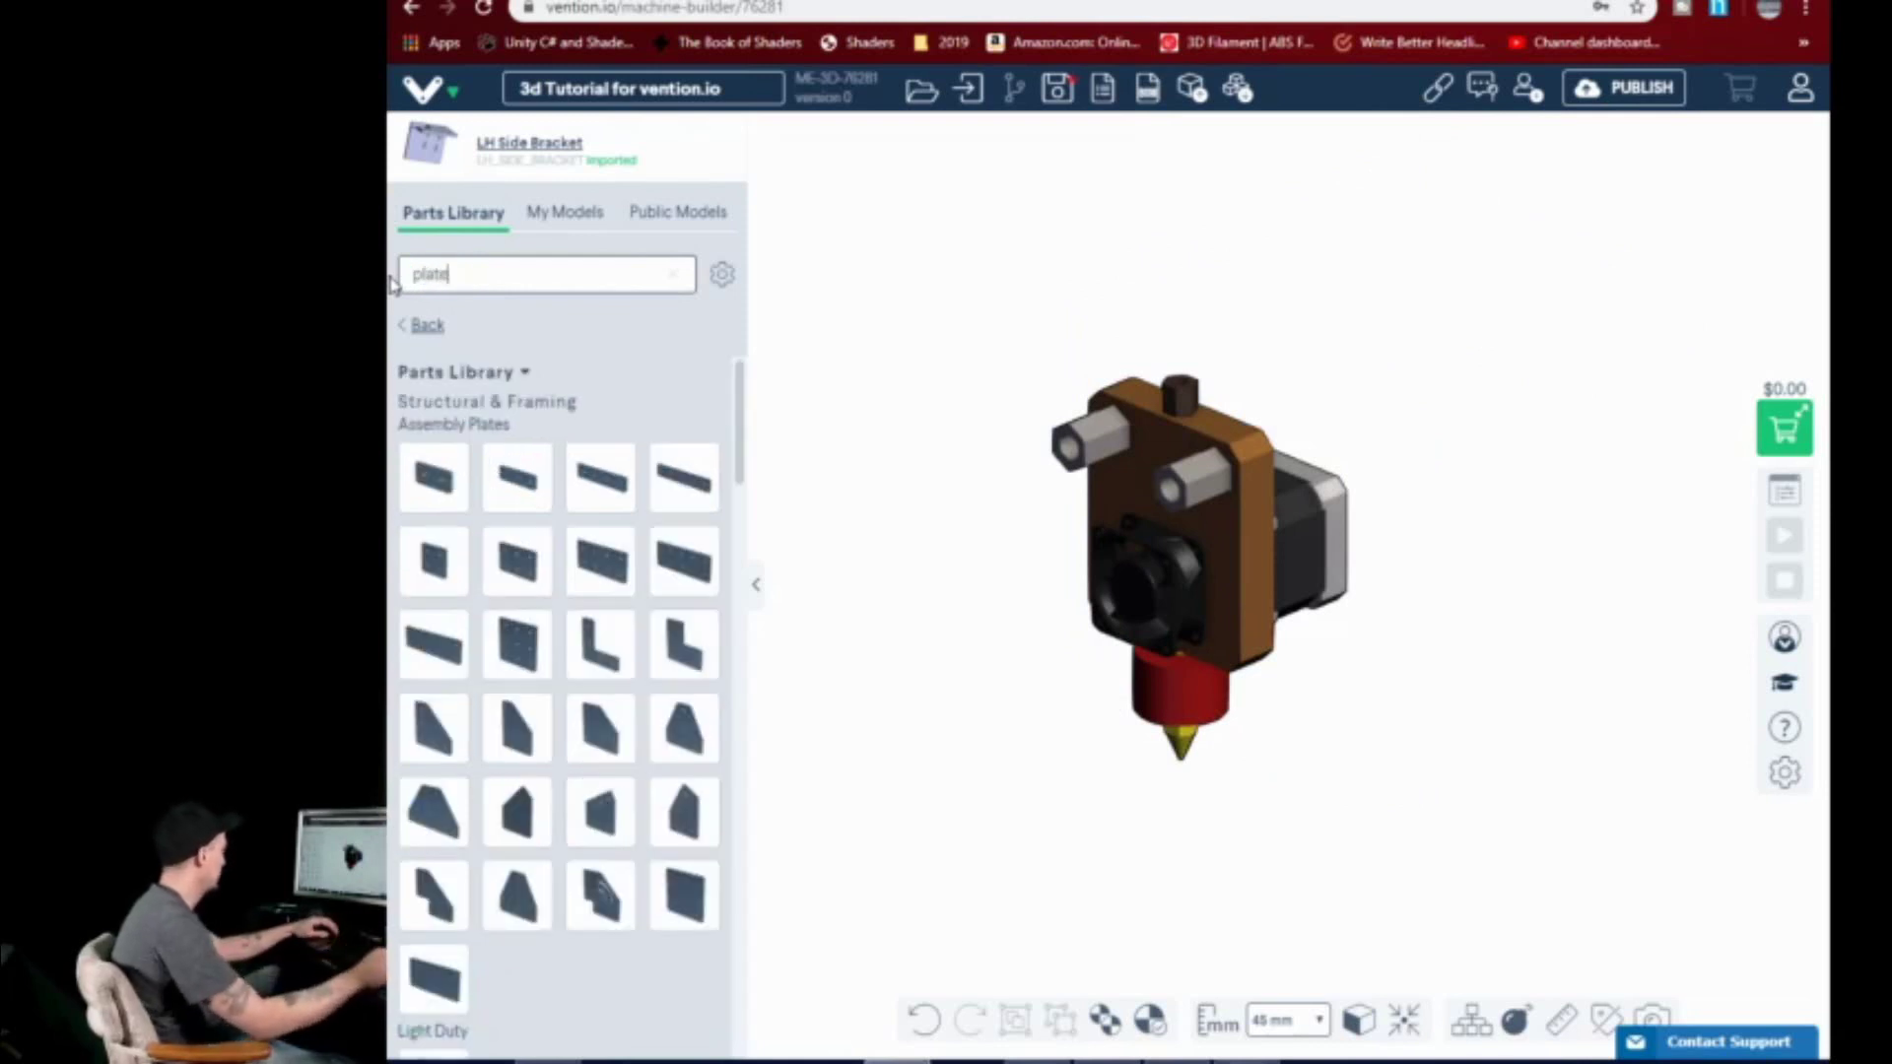
pyautogui.click(684, 729)
pyautogui.click(434, 576)
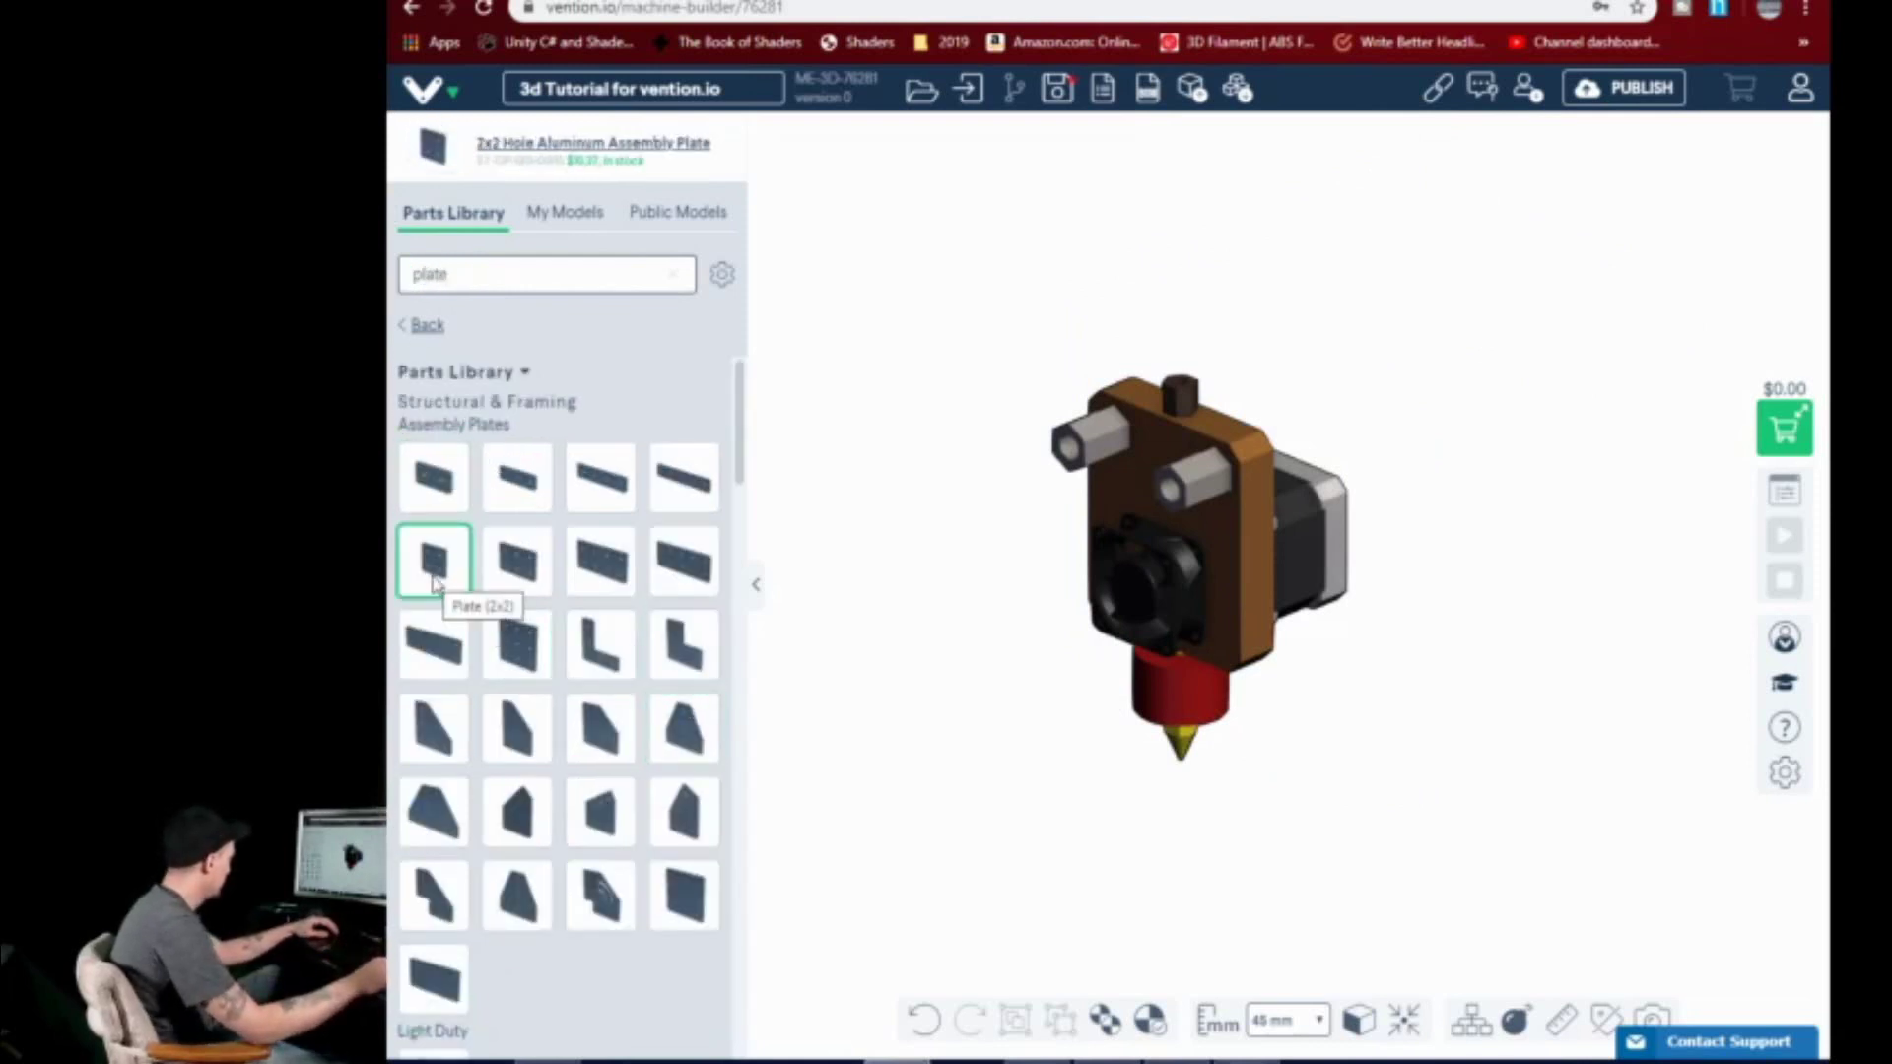
pyautogui.moveTo(434, 582); pyautogui.dragTo(924, 575)
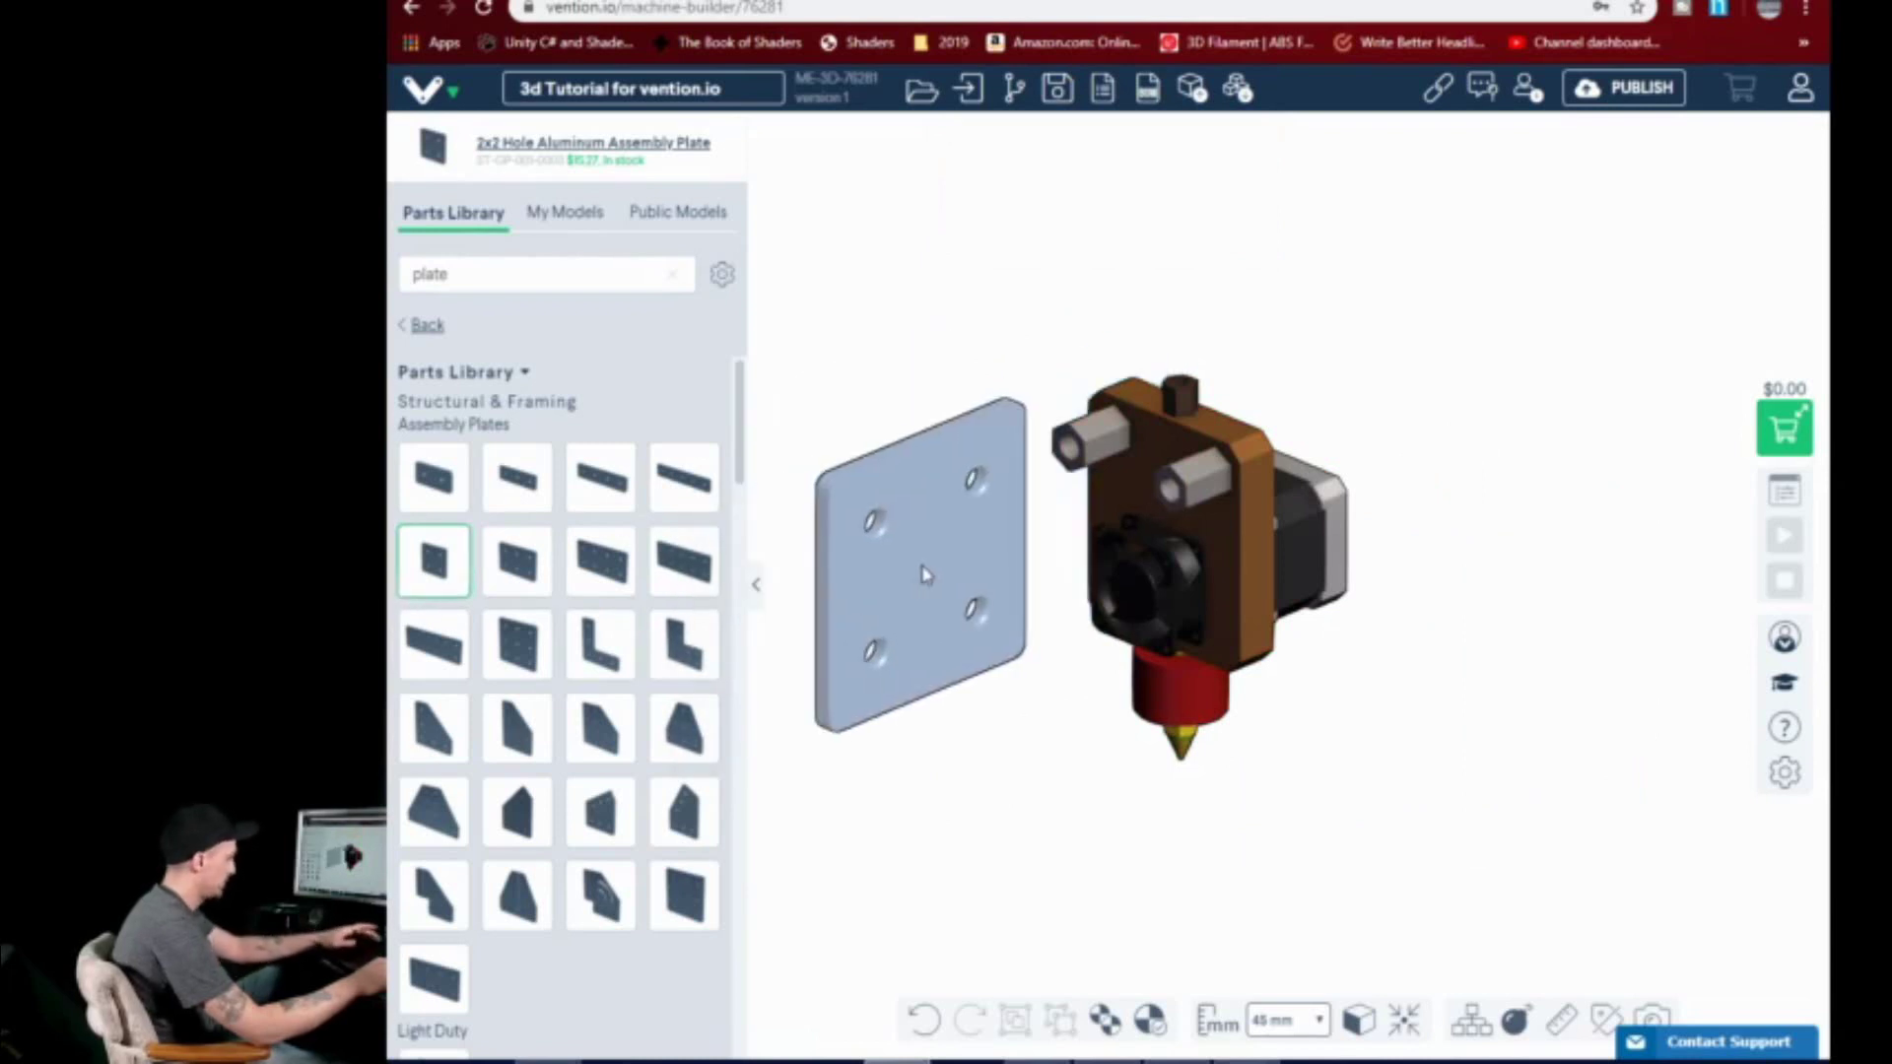
pyautogui.press('Delete')
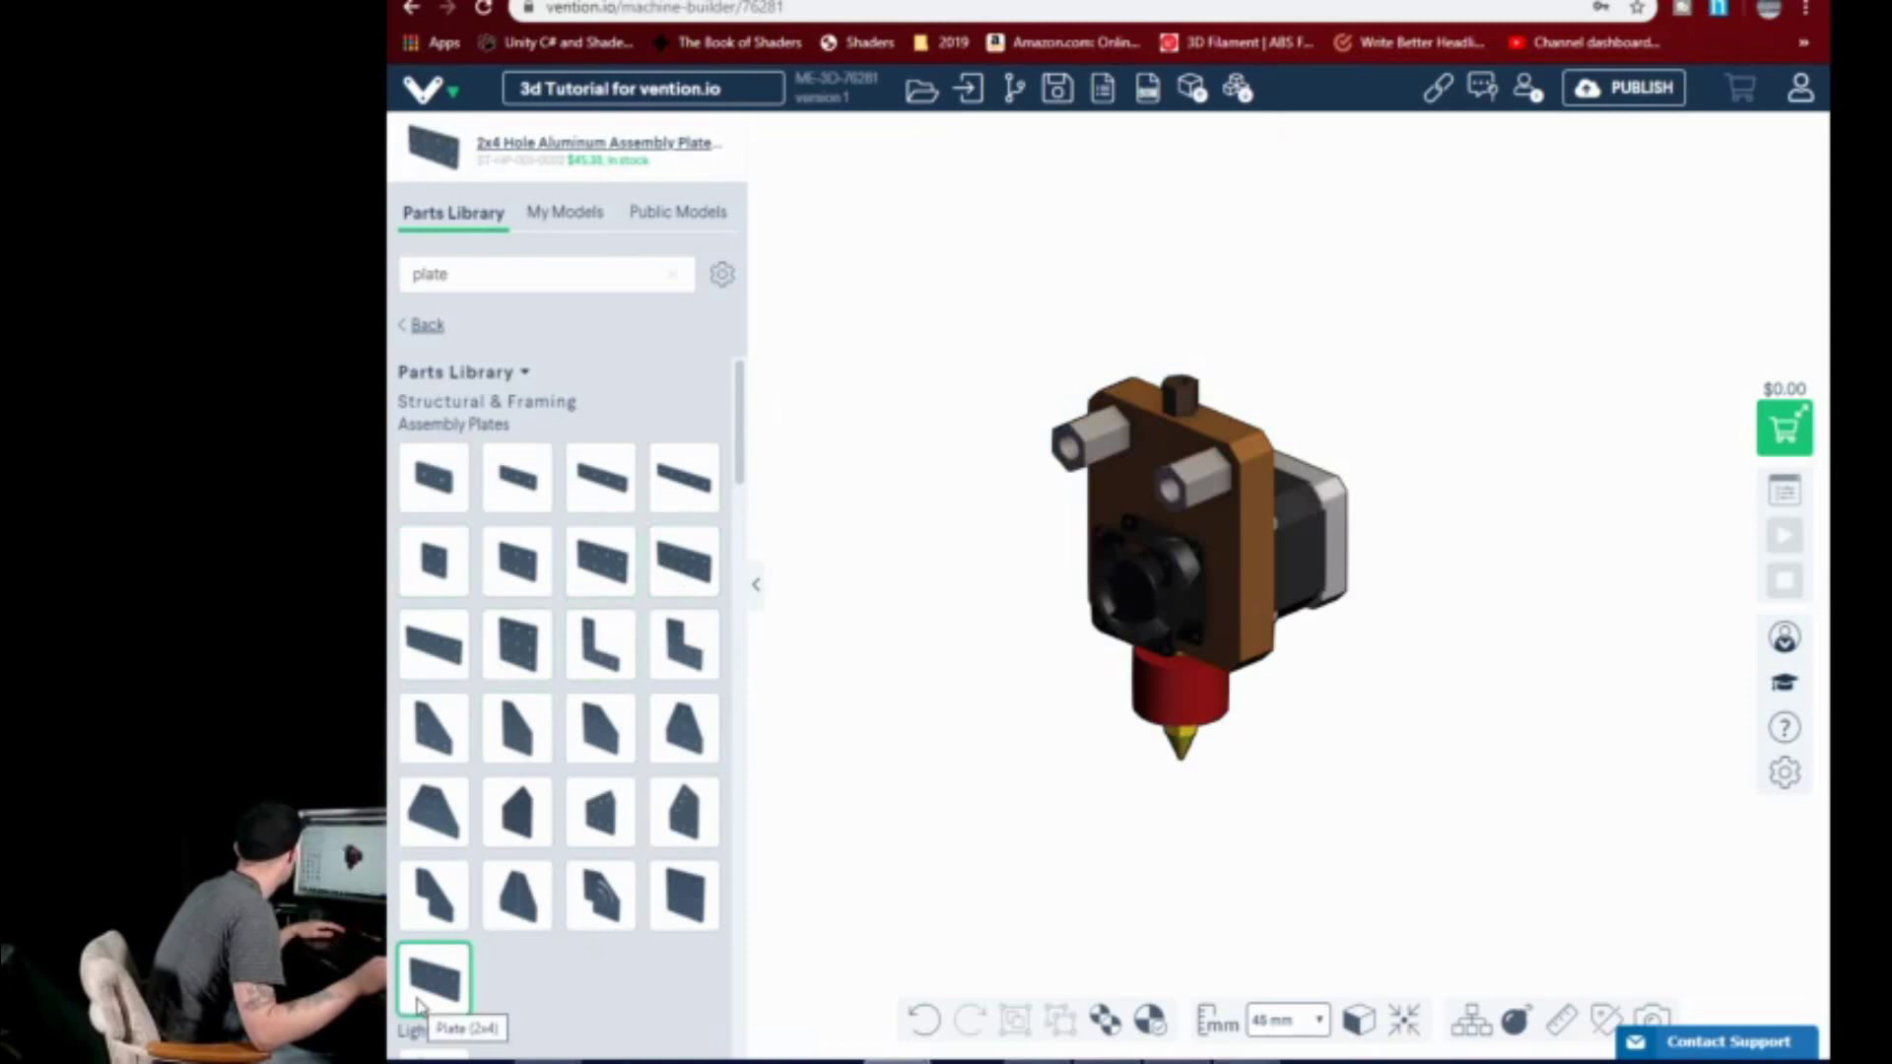
# - Look through the remaining plate results and try the 180x135mm Gantry Plate beside the extruder
pyautogui.scroll(-1, 422, 1010)
pyautogui.scroll(-3, 424, 892)
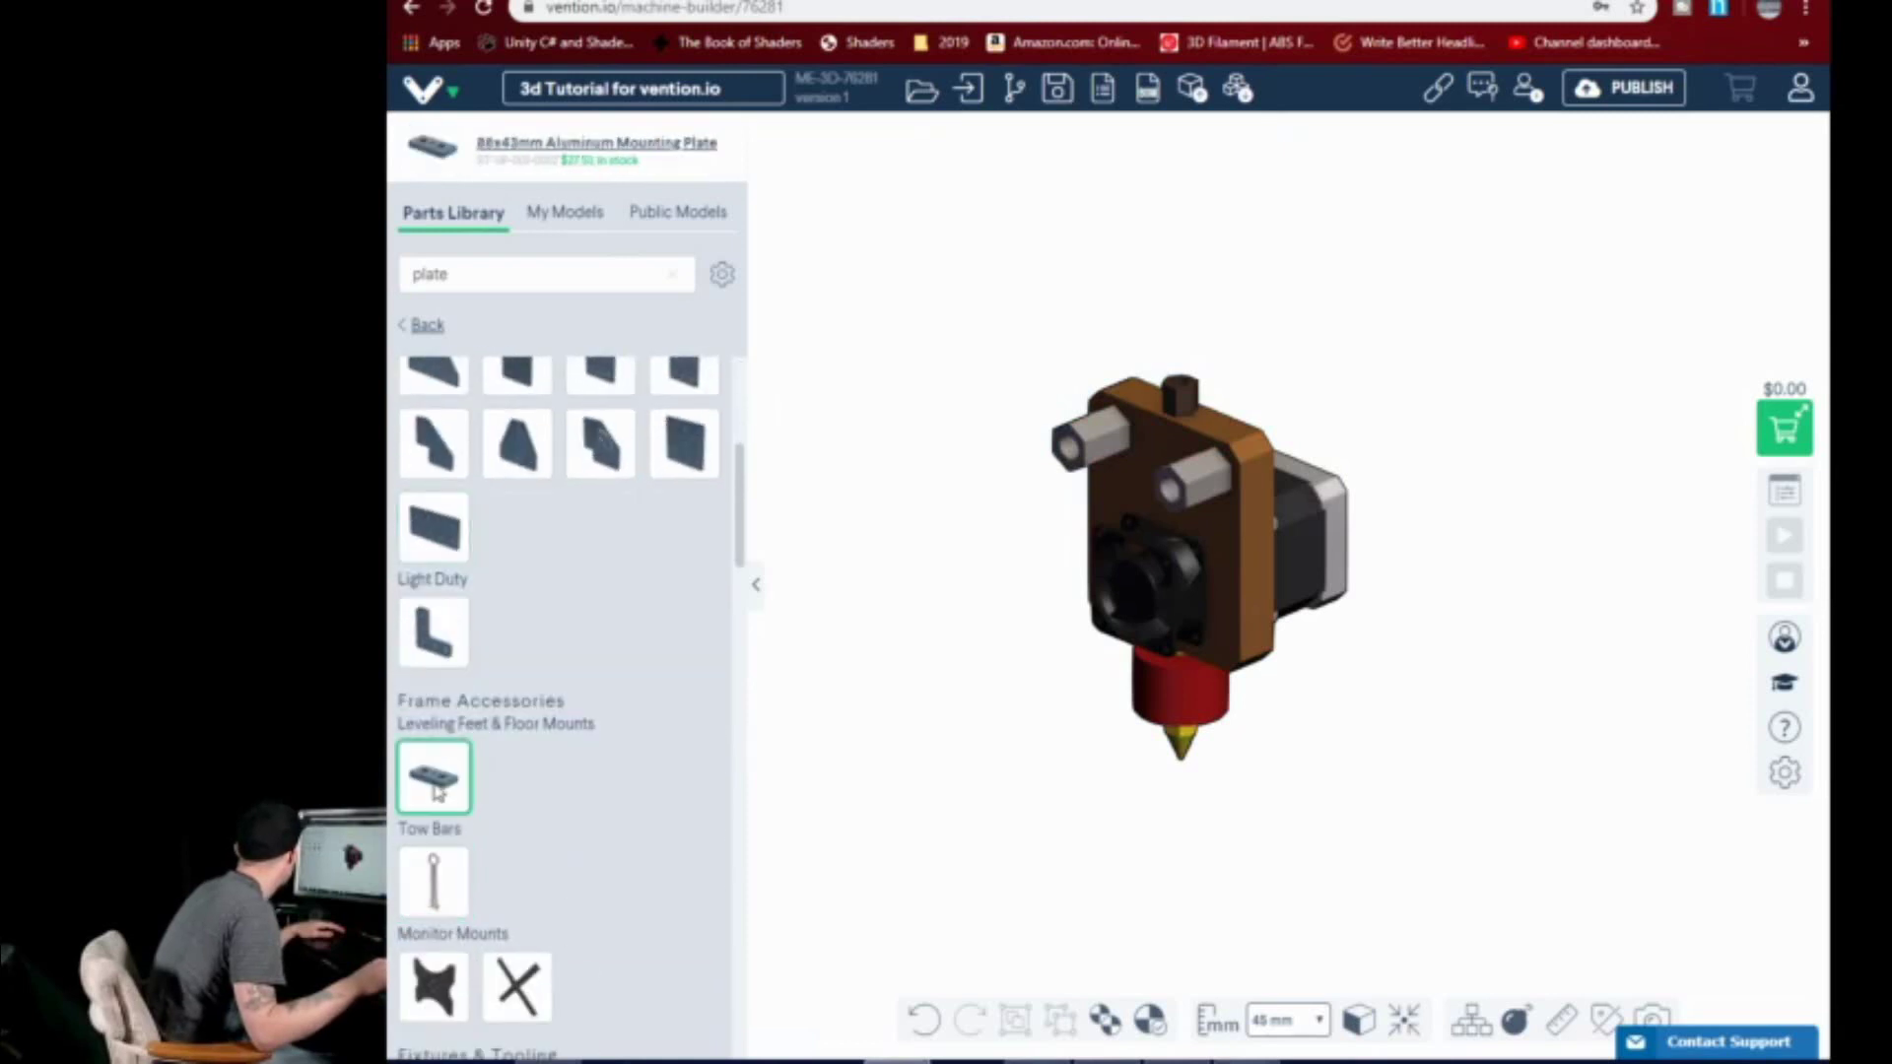
pyautogui.scroll(-4, 434, 788)
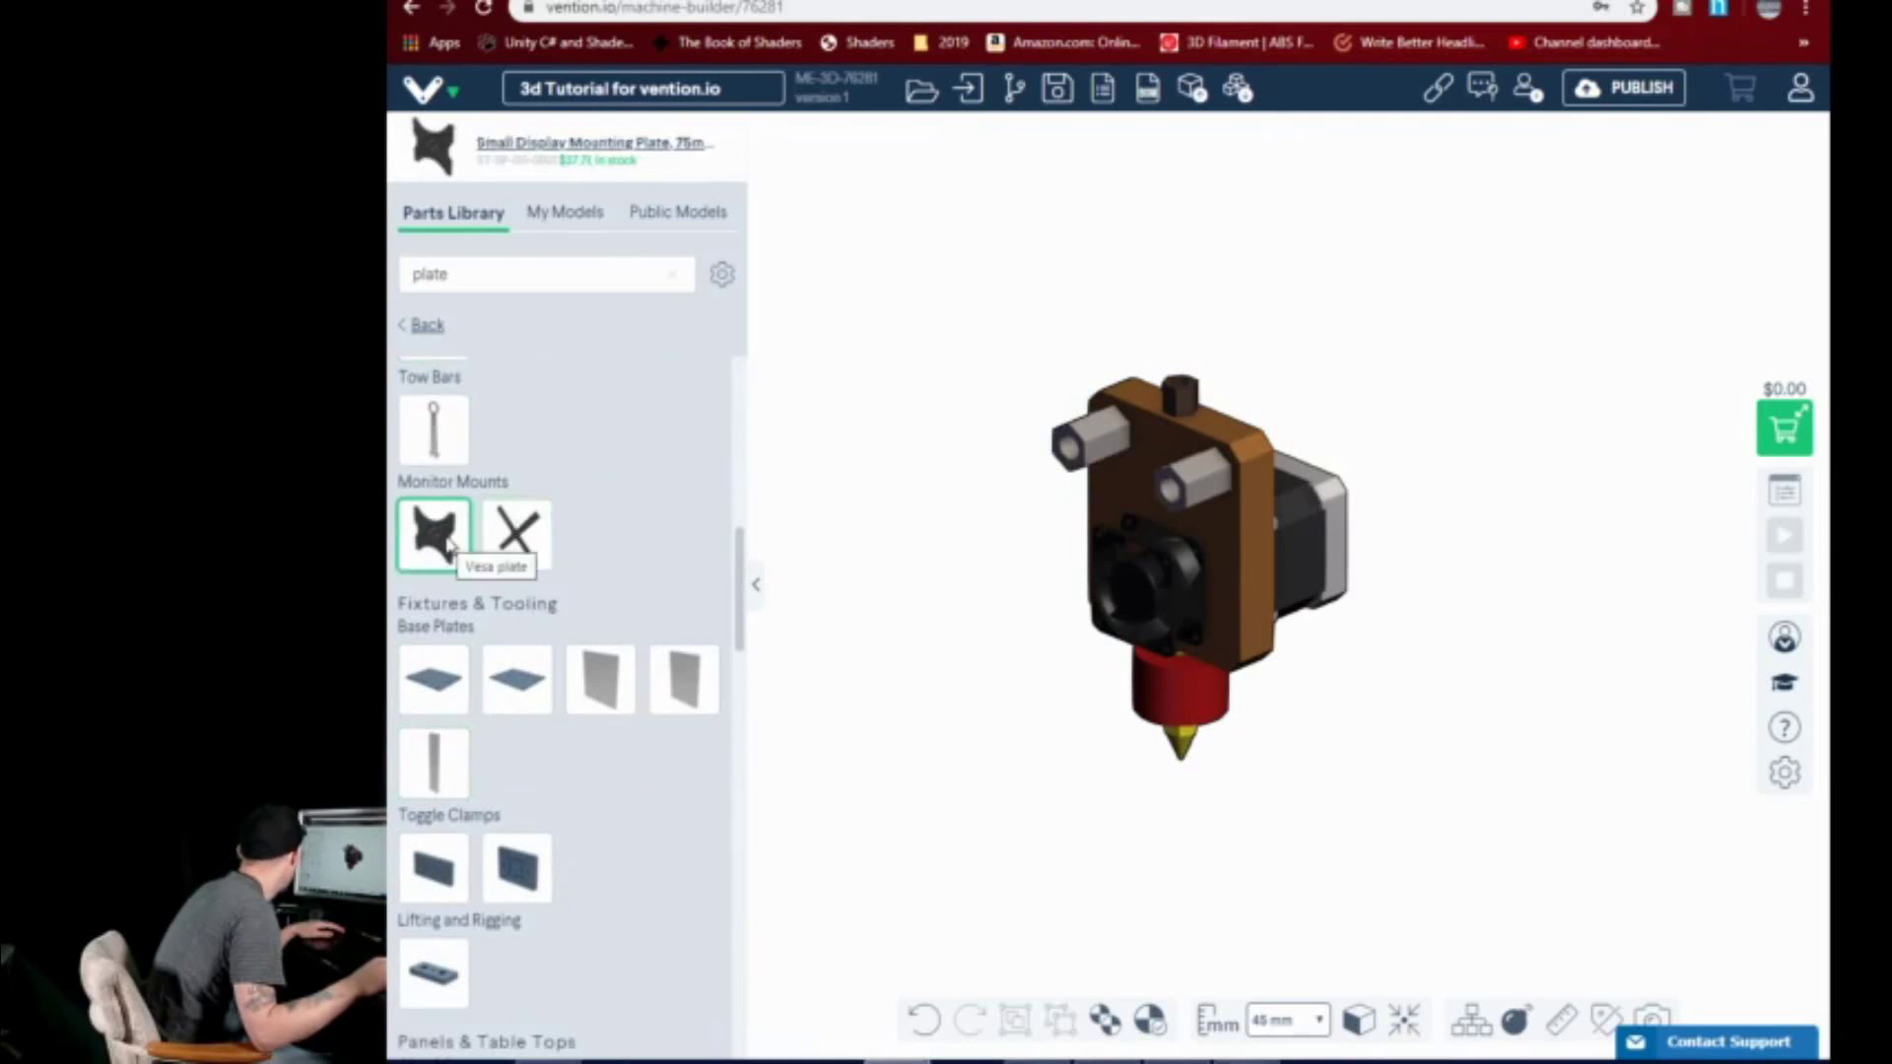
pyautogui.scroll(-1, 438, 873)
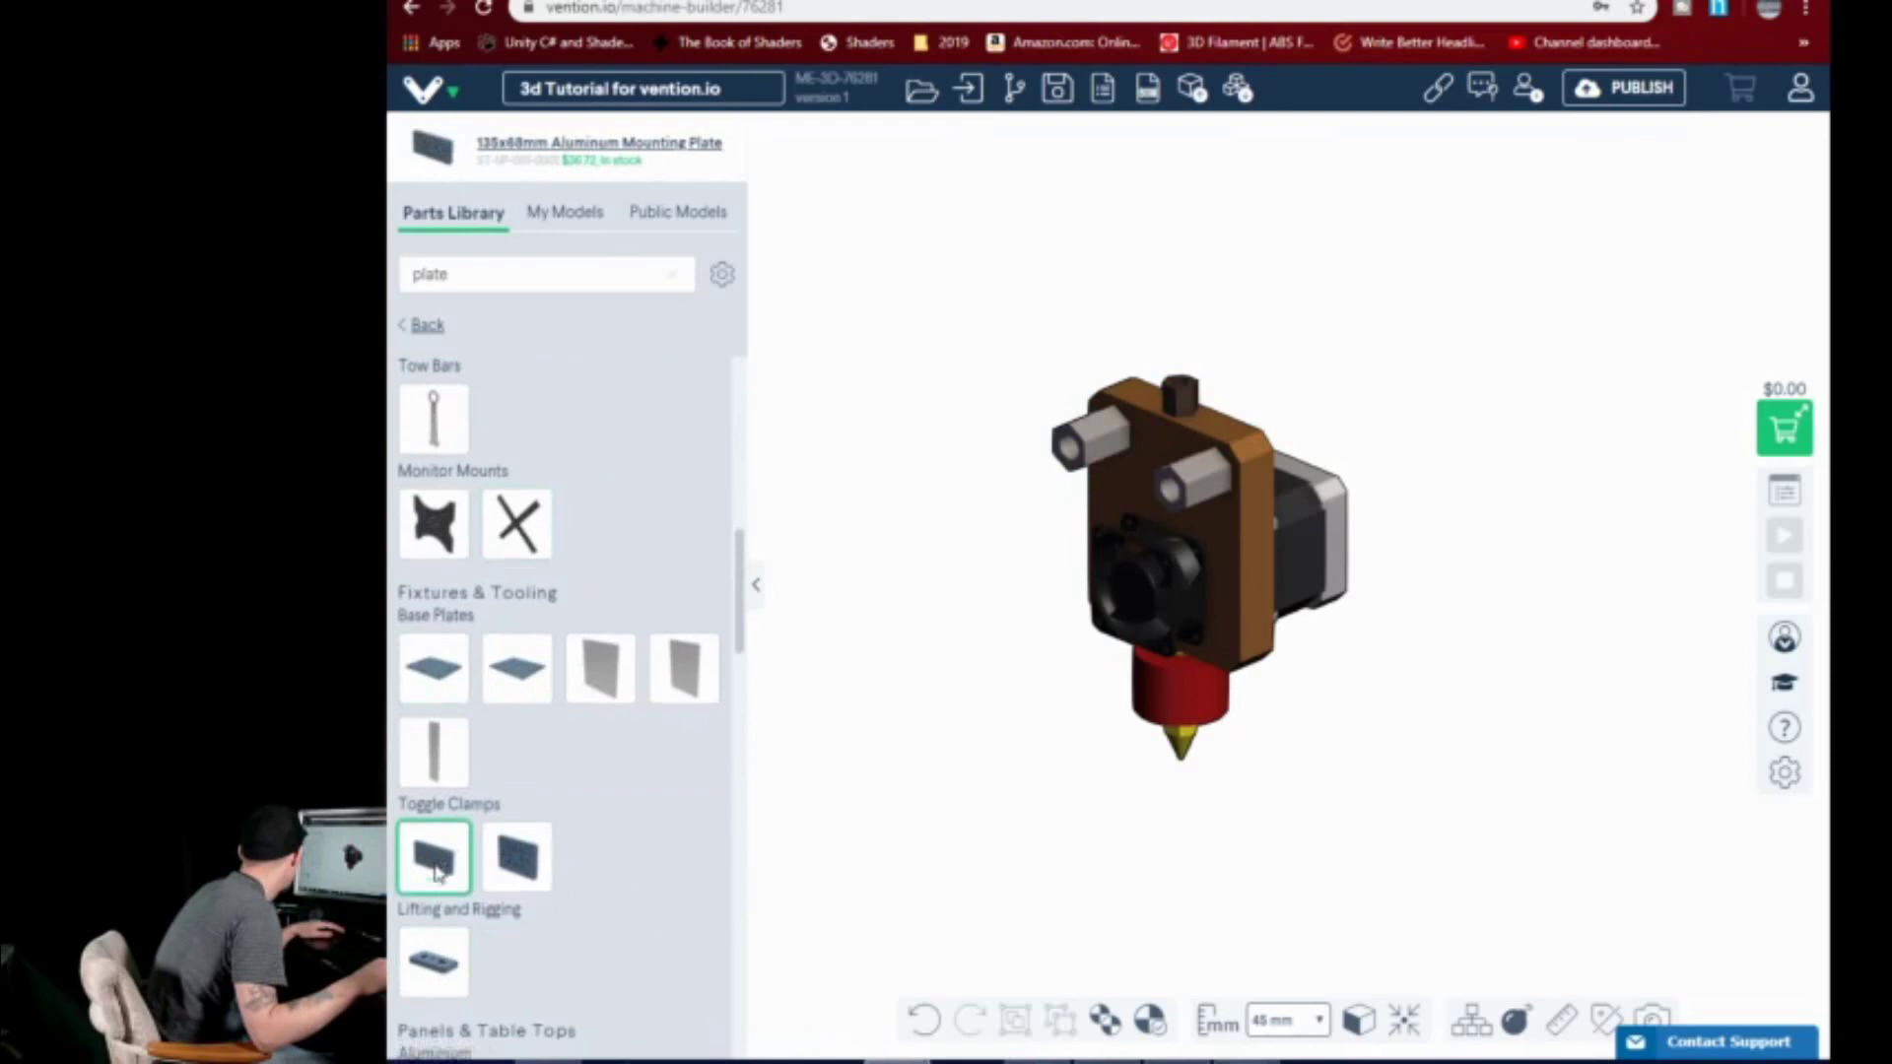
pyautogui.scroll(-12, 438, 872)
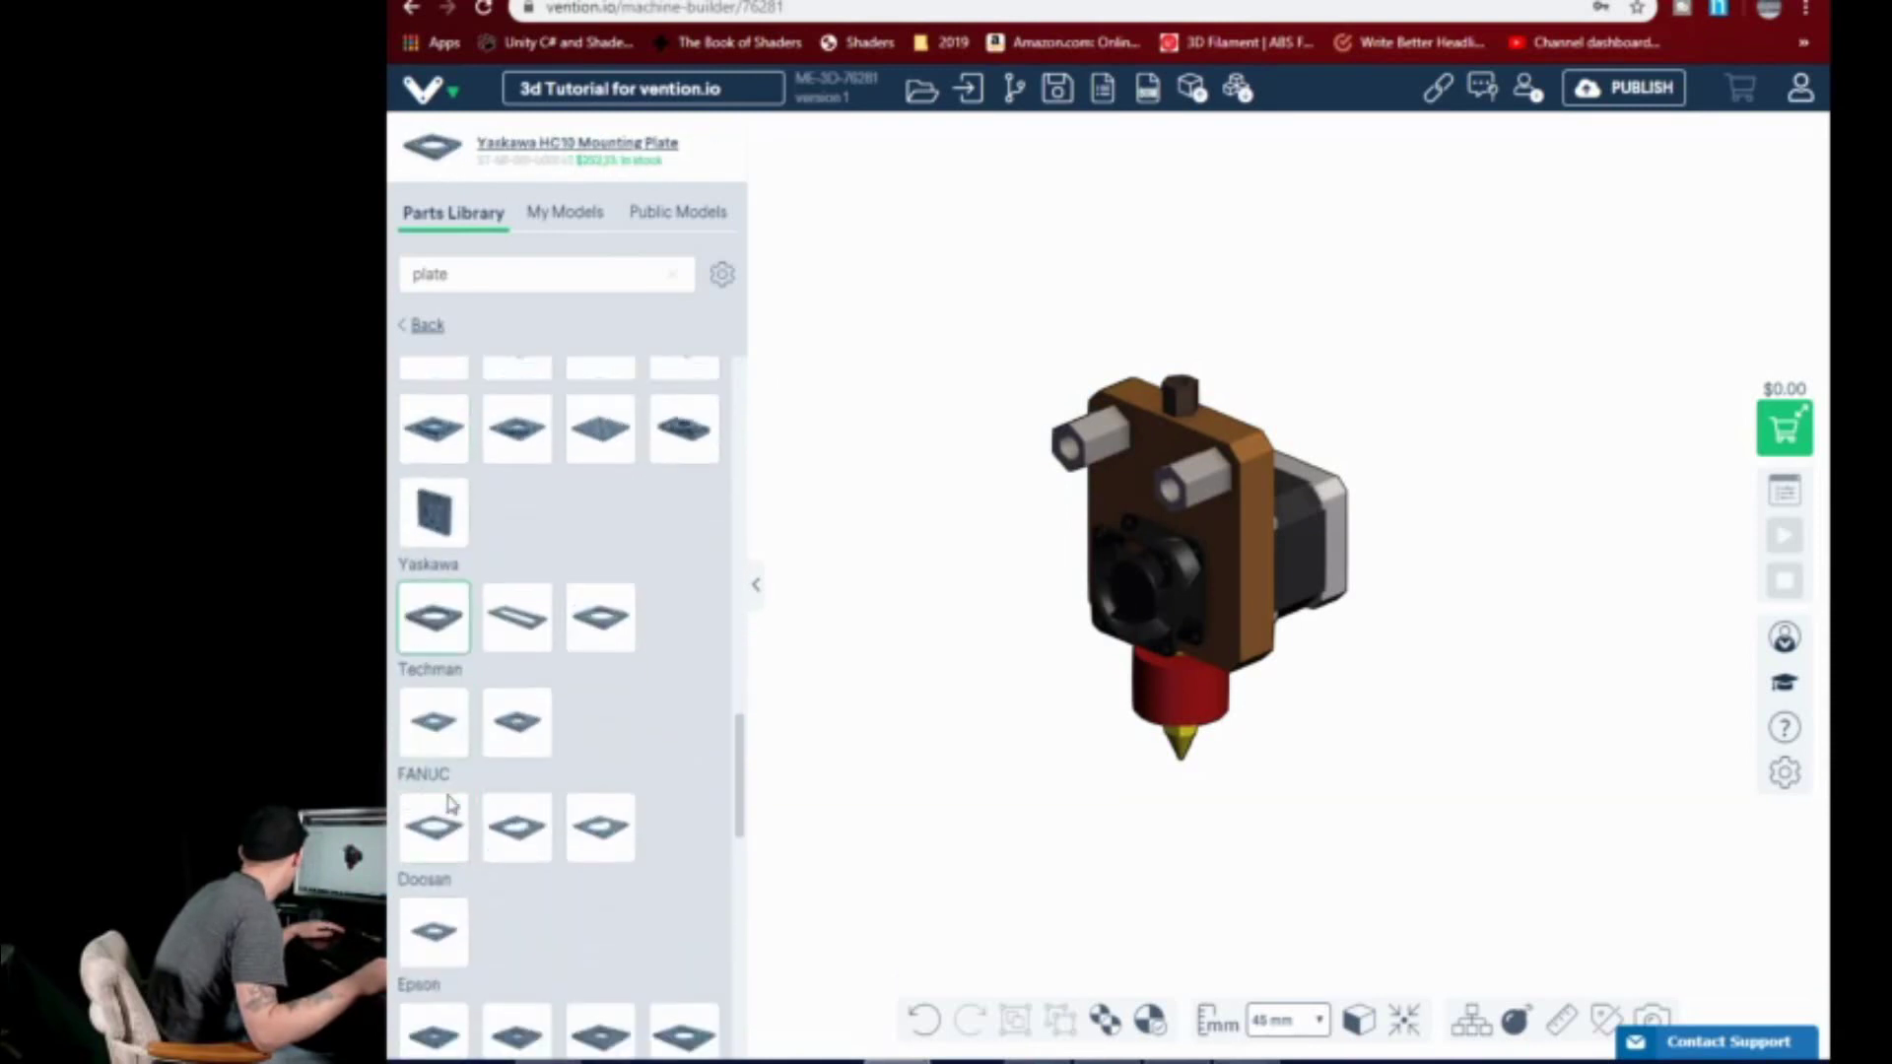
pyautogui.scroll(-12, 450, 804)
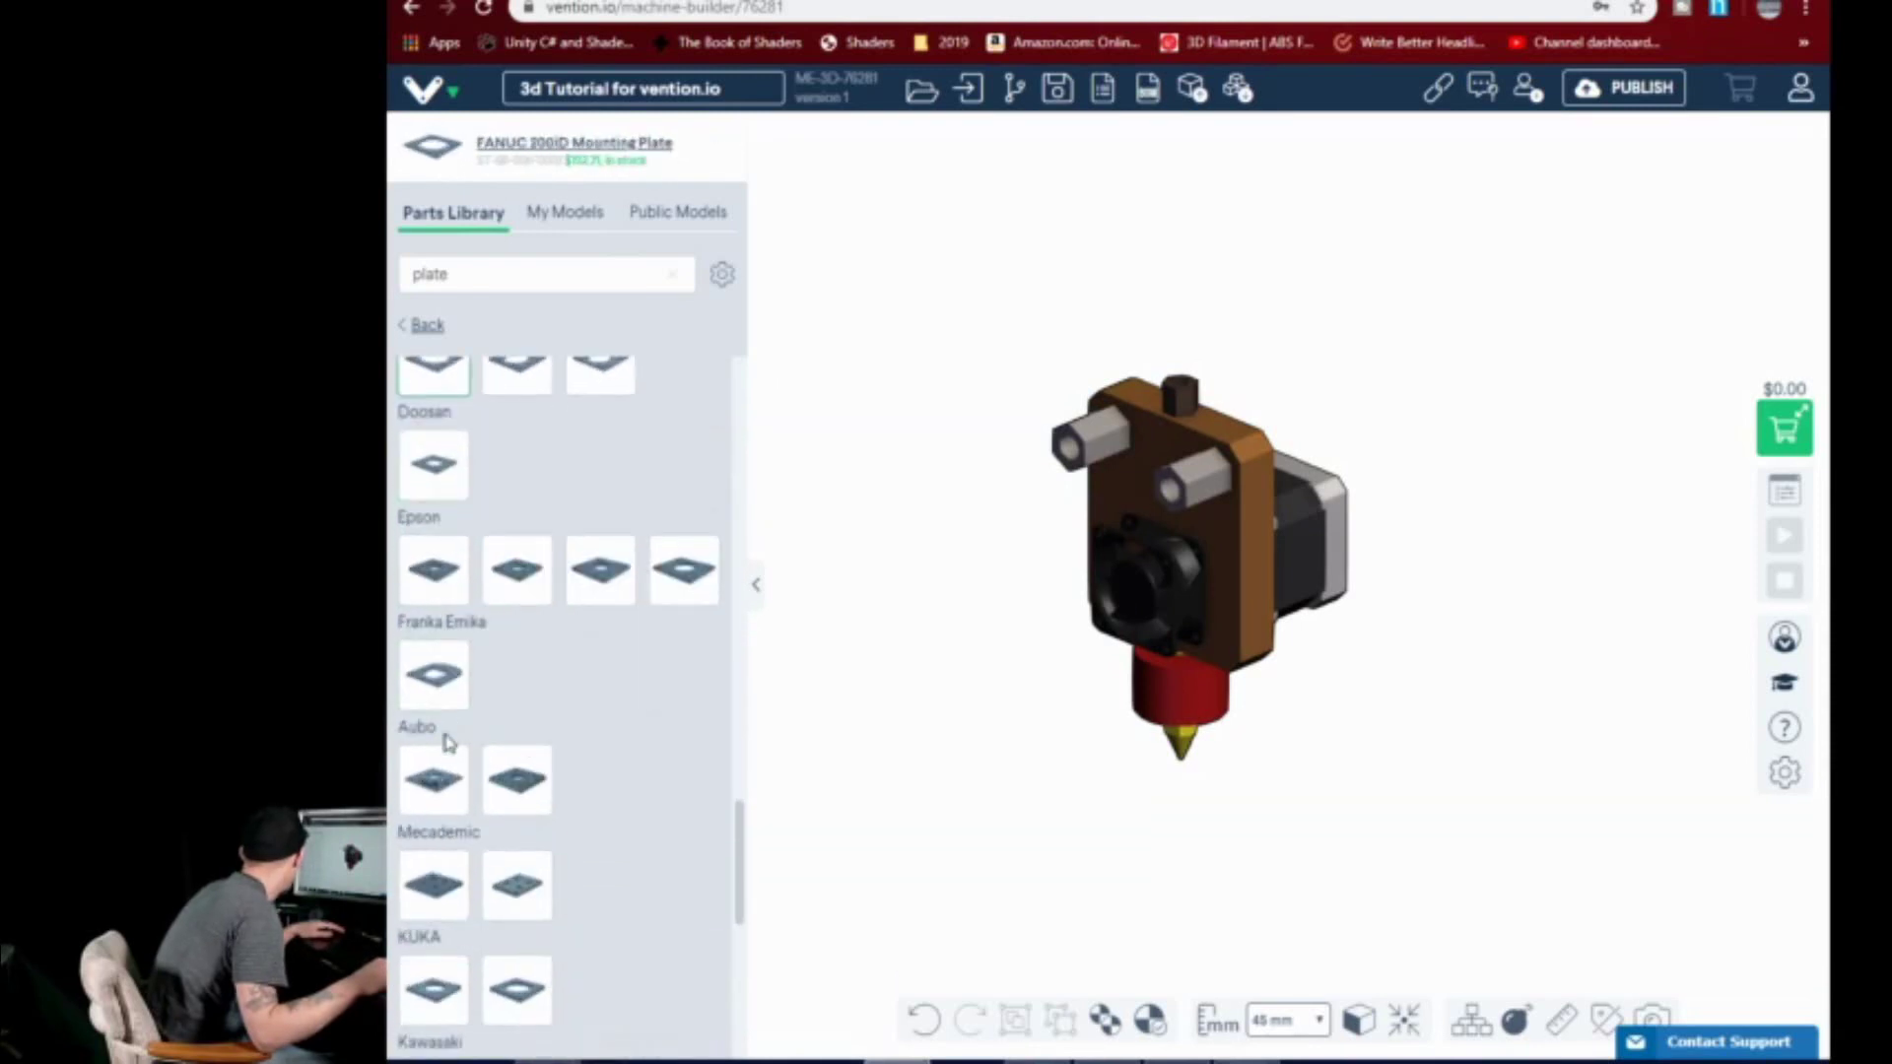
pyautogui.scroll(-6, 449, 741)
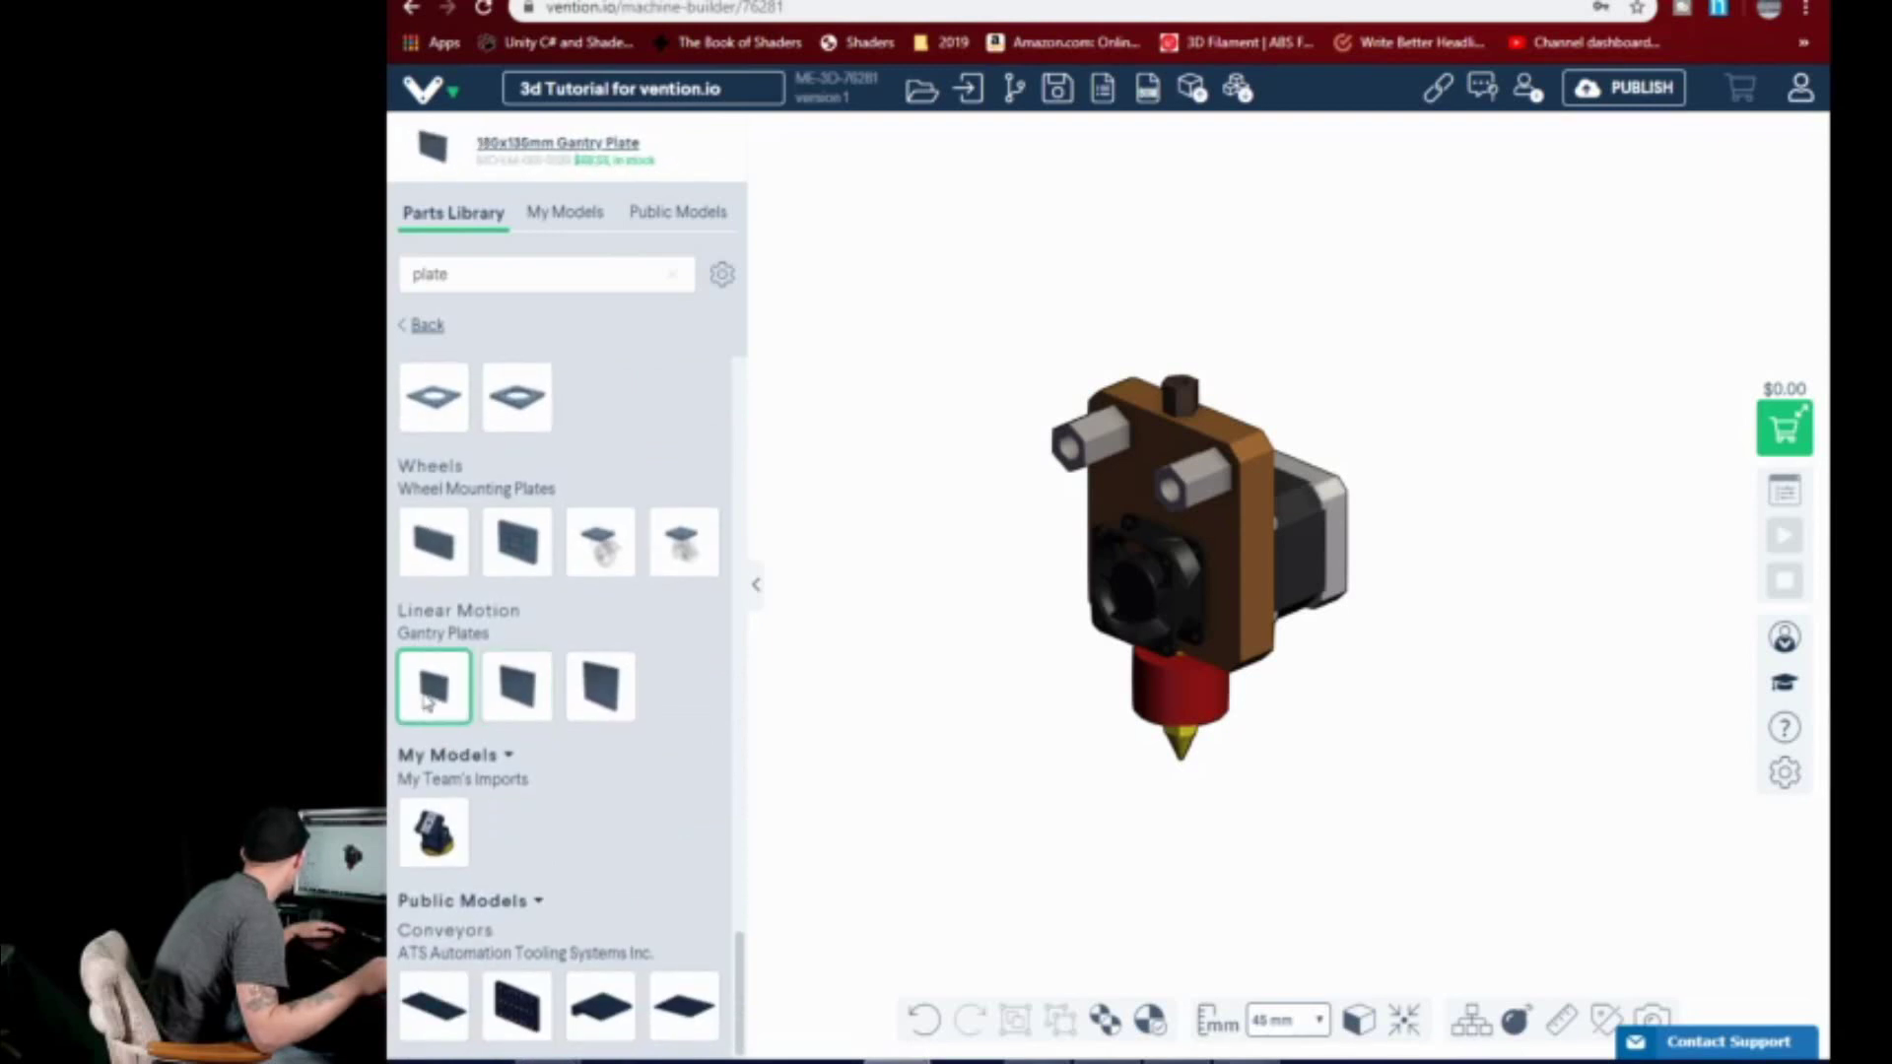
pyautogui.moveTo(426, 700); pyautogui.dragTo(782, 726)
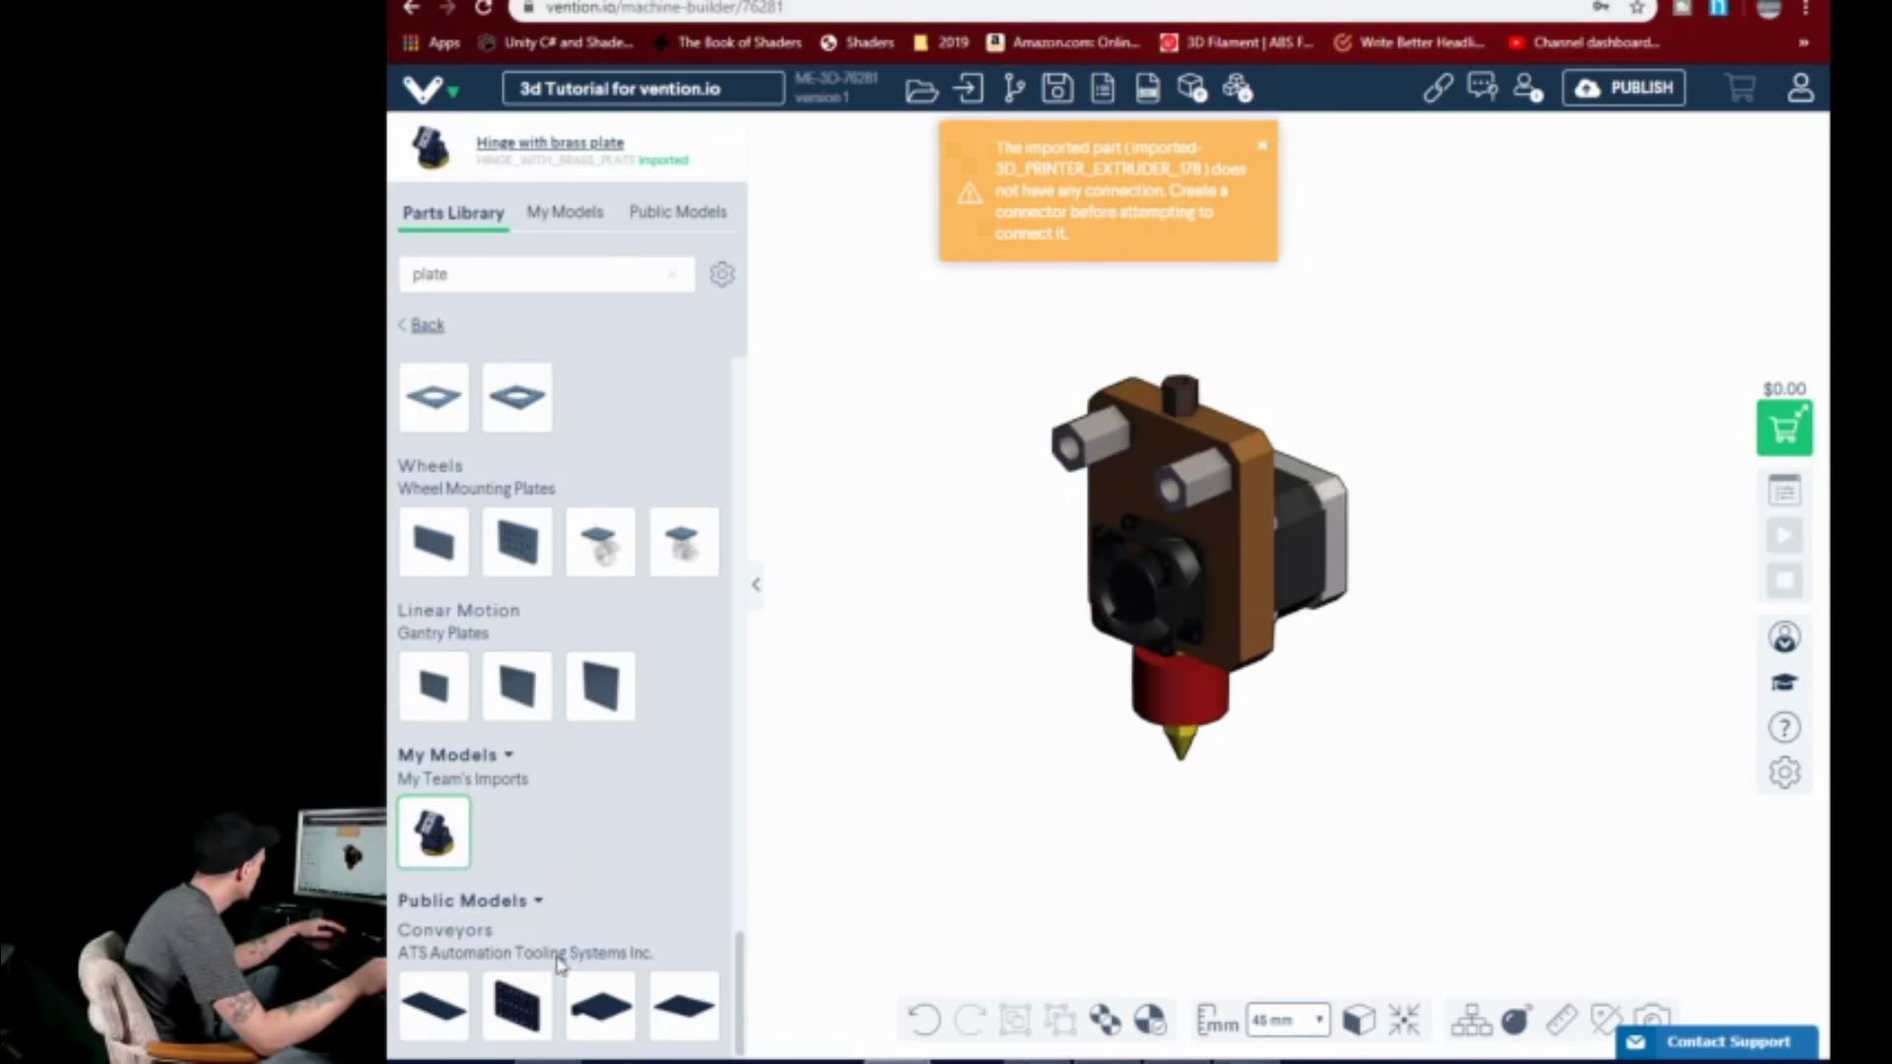
# - Search the parts library for "3d printer" and replace the extruder in the workspace with the Form 3 - 3D Printer model
pyautogui.doubleClick(463, 276)
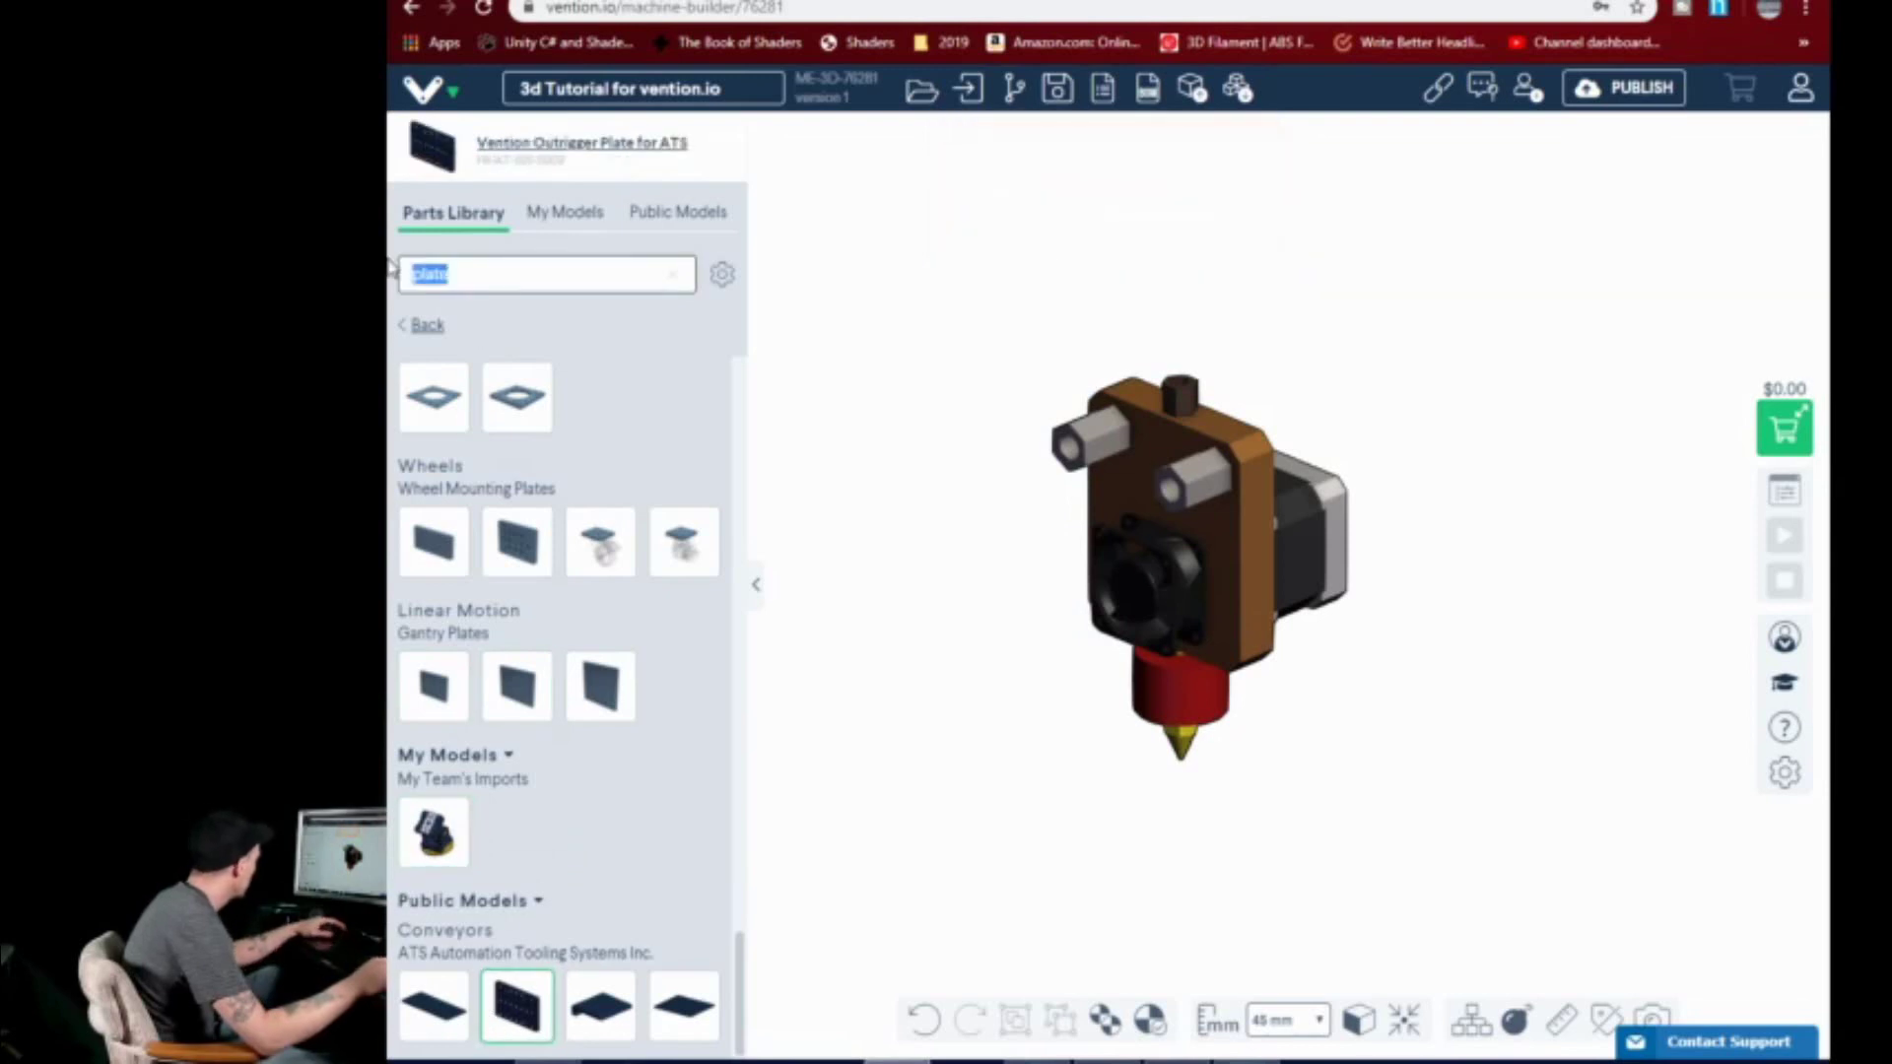
pyautogui.write('3d printer')
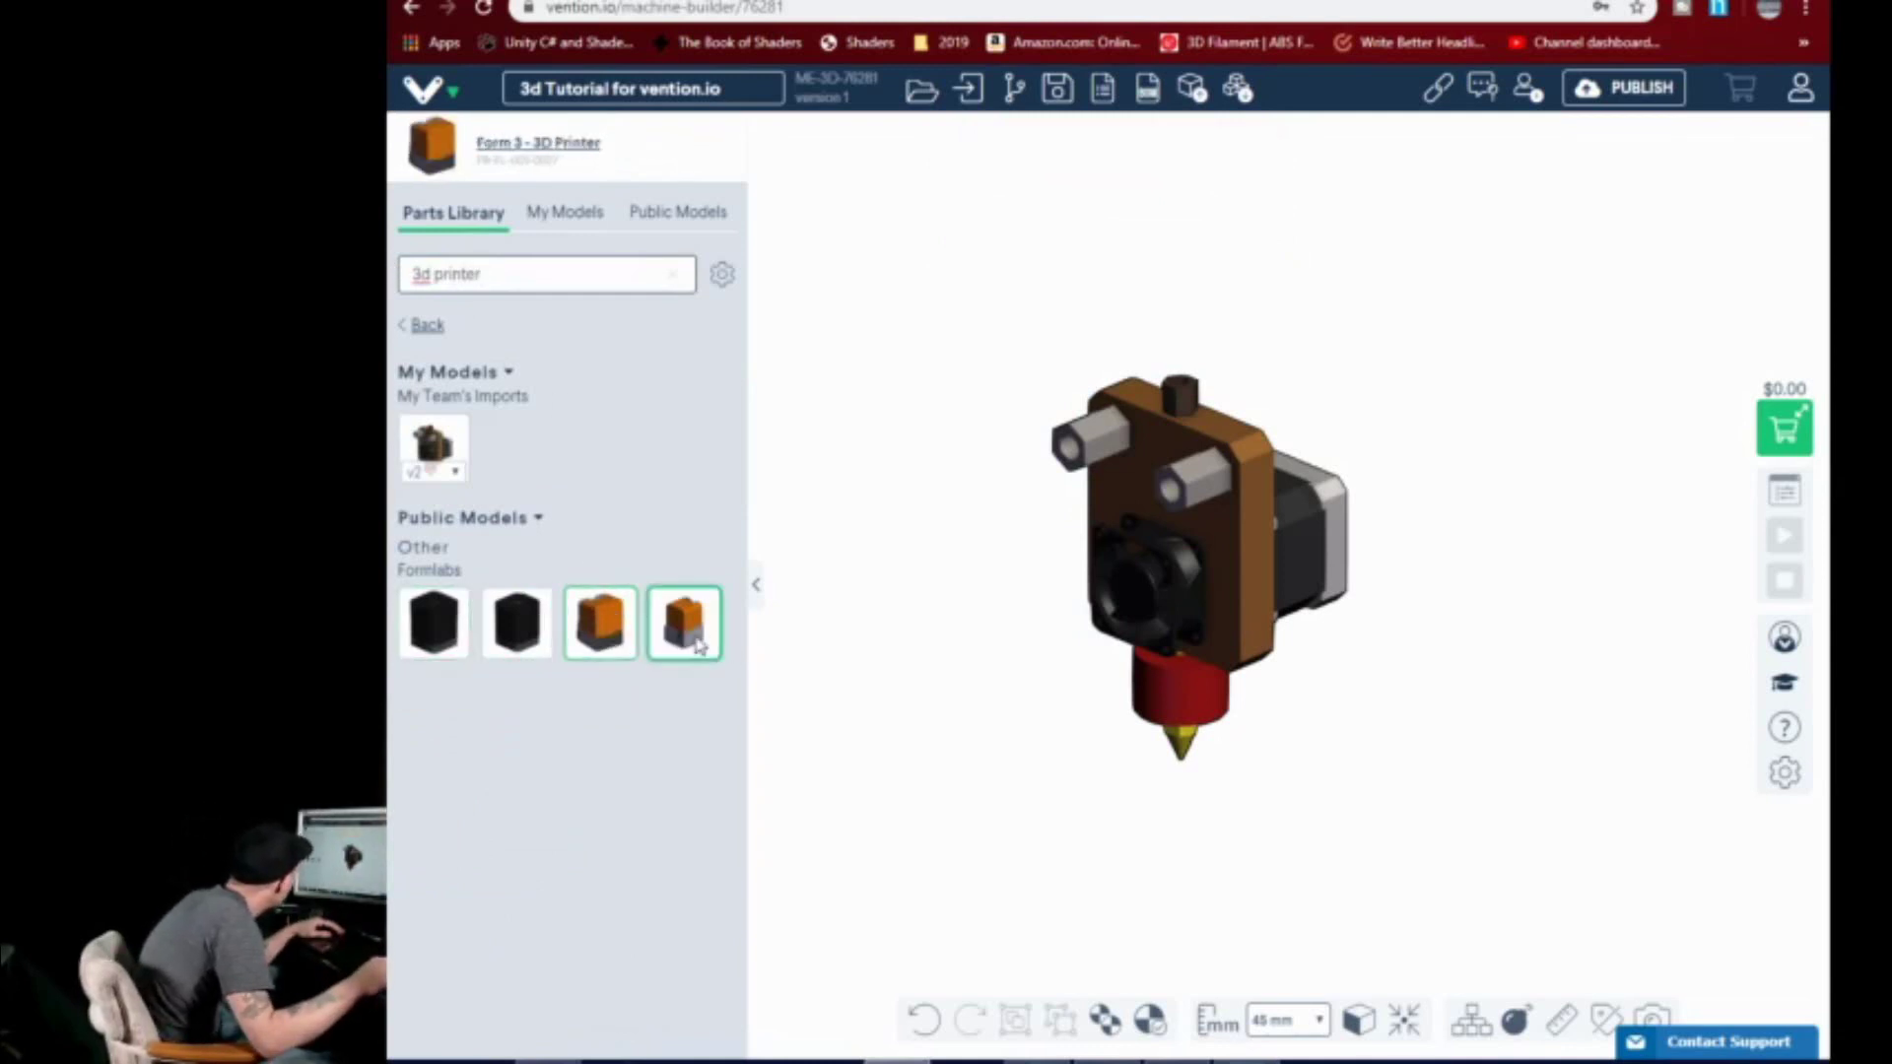
pyautogui.click(1230, 604)
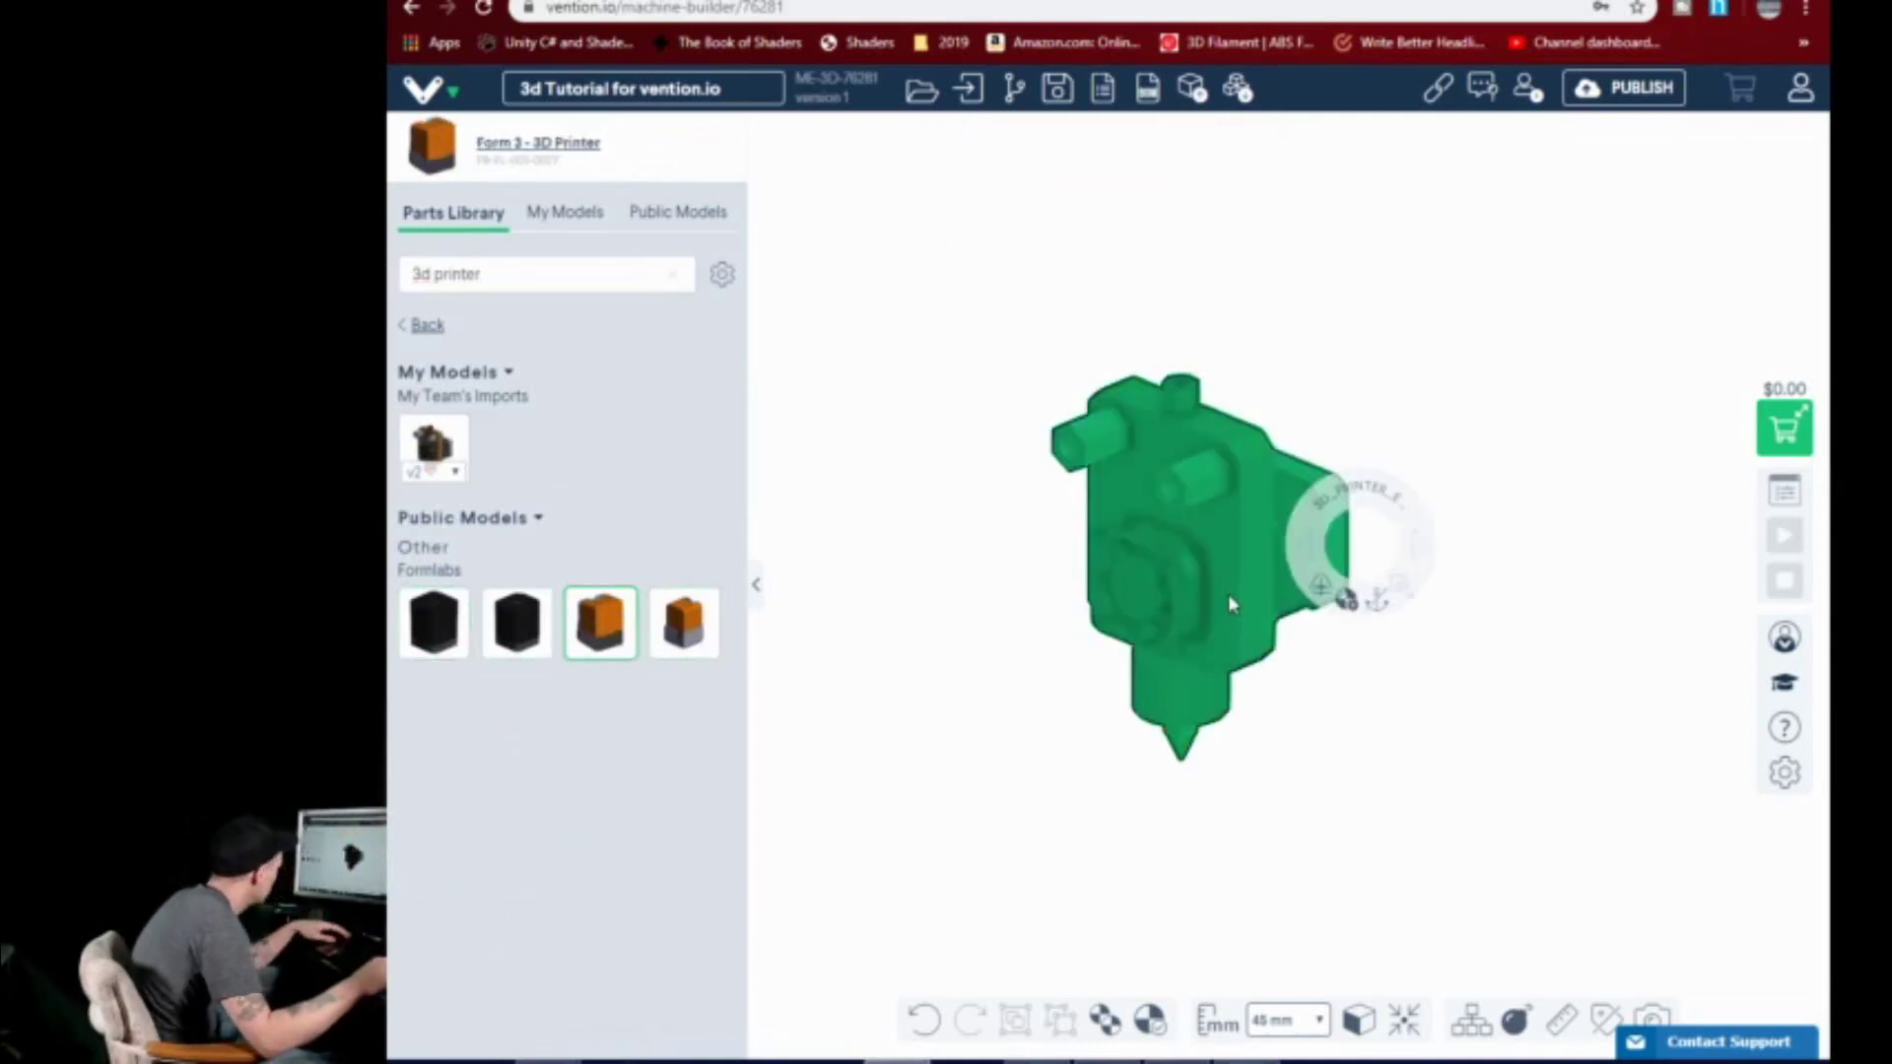
pyautogui.press('Delete')
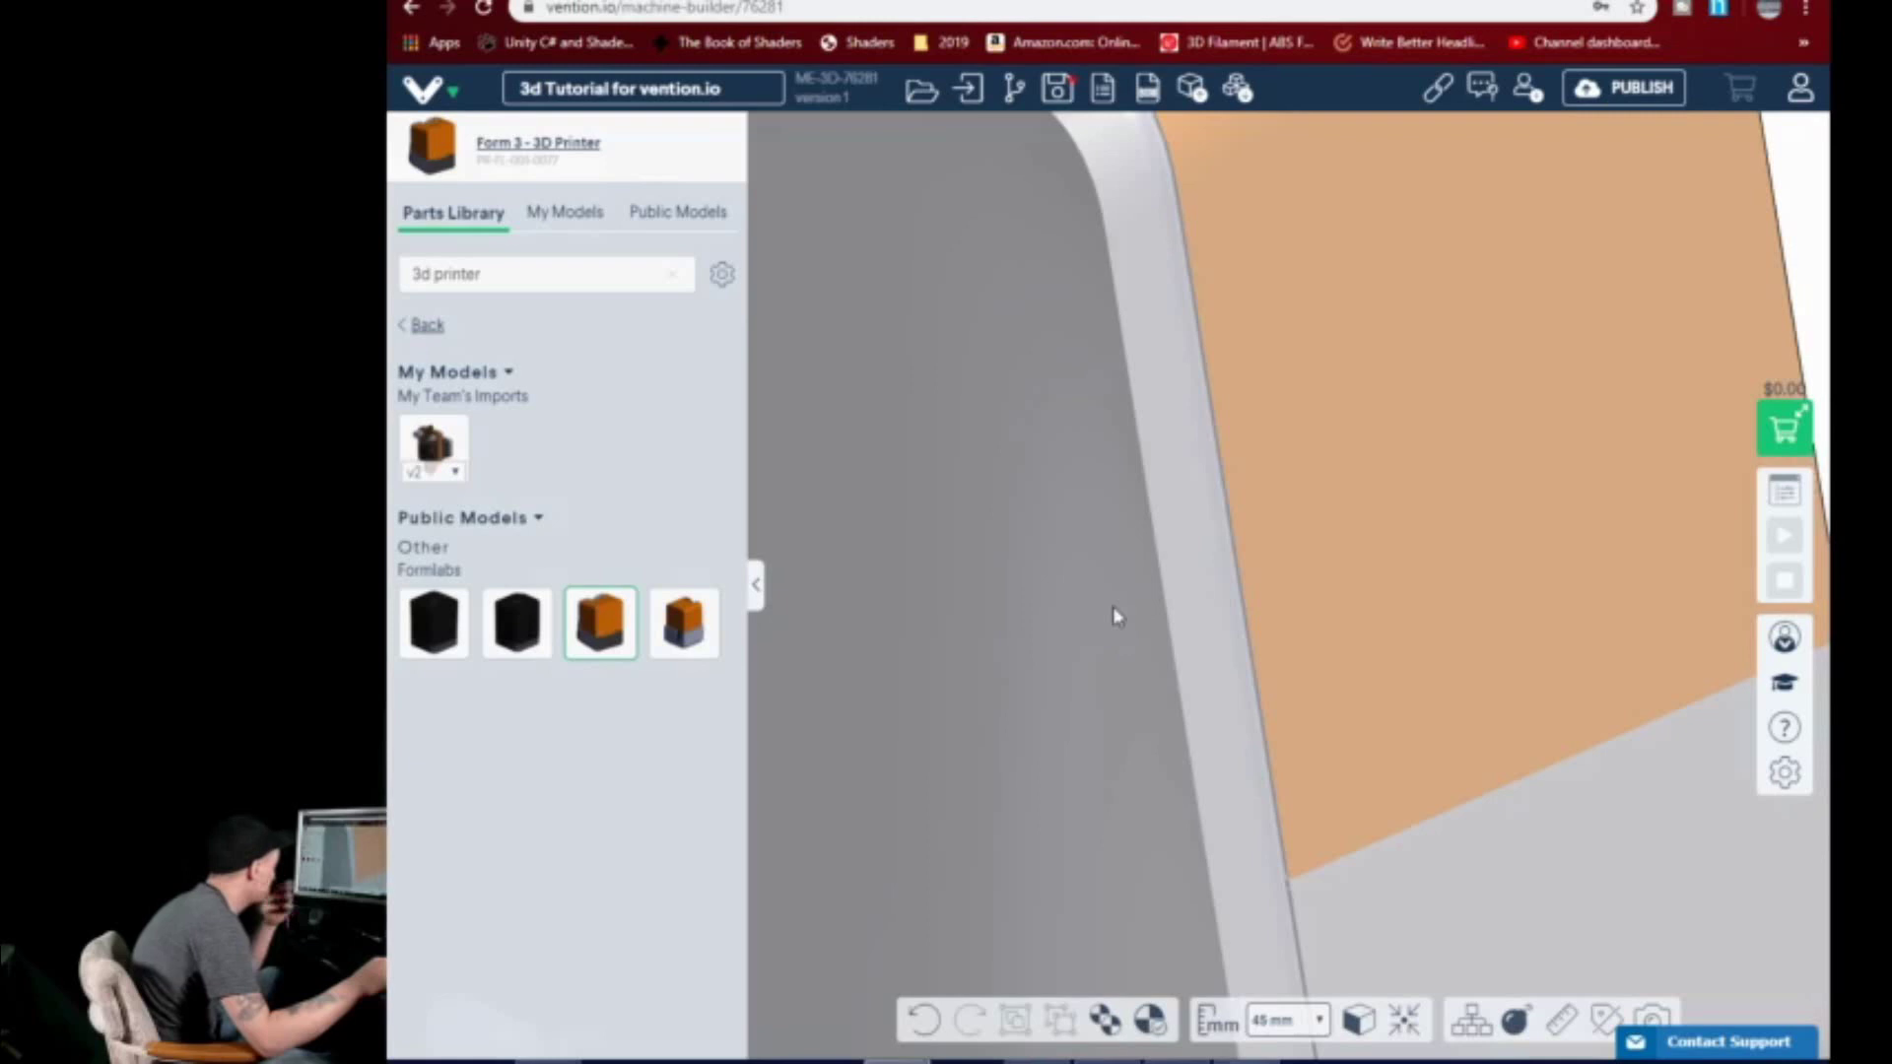
# - Inspect the whole Form 3 printer model and delete it from the workspace
pyautogui.scroll(5, 1110, 697)
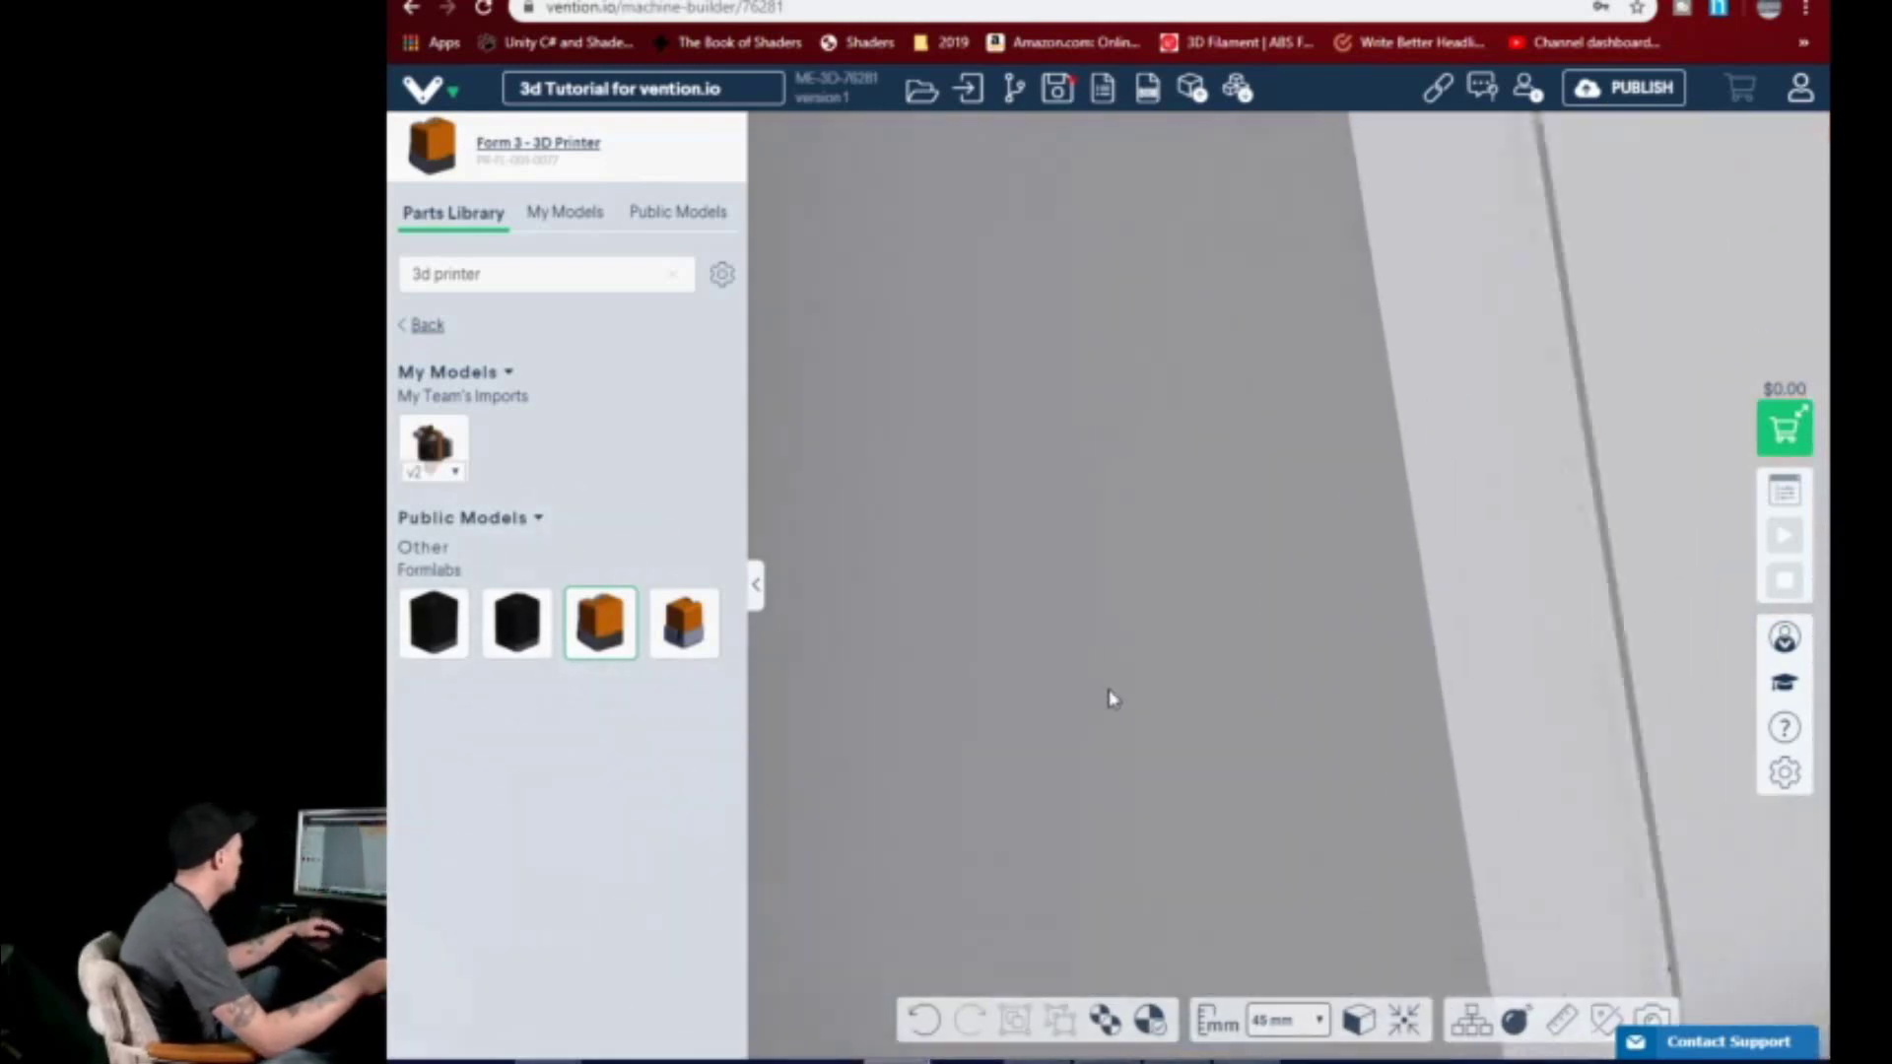
pyautogui.scroll(-8, 1104, 690)
pyautogui.scroll(2, 1104, 690)
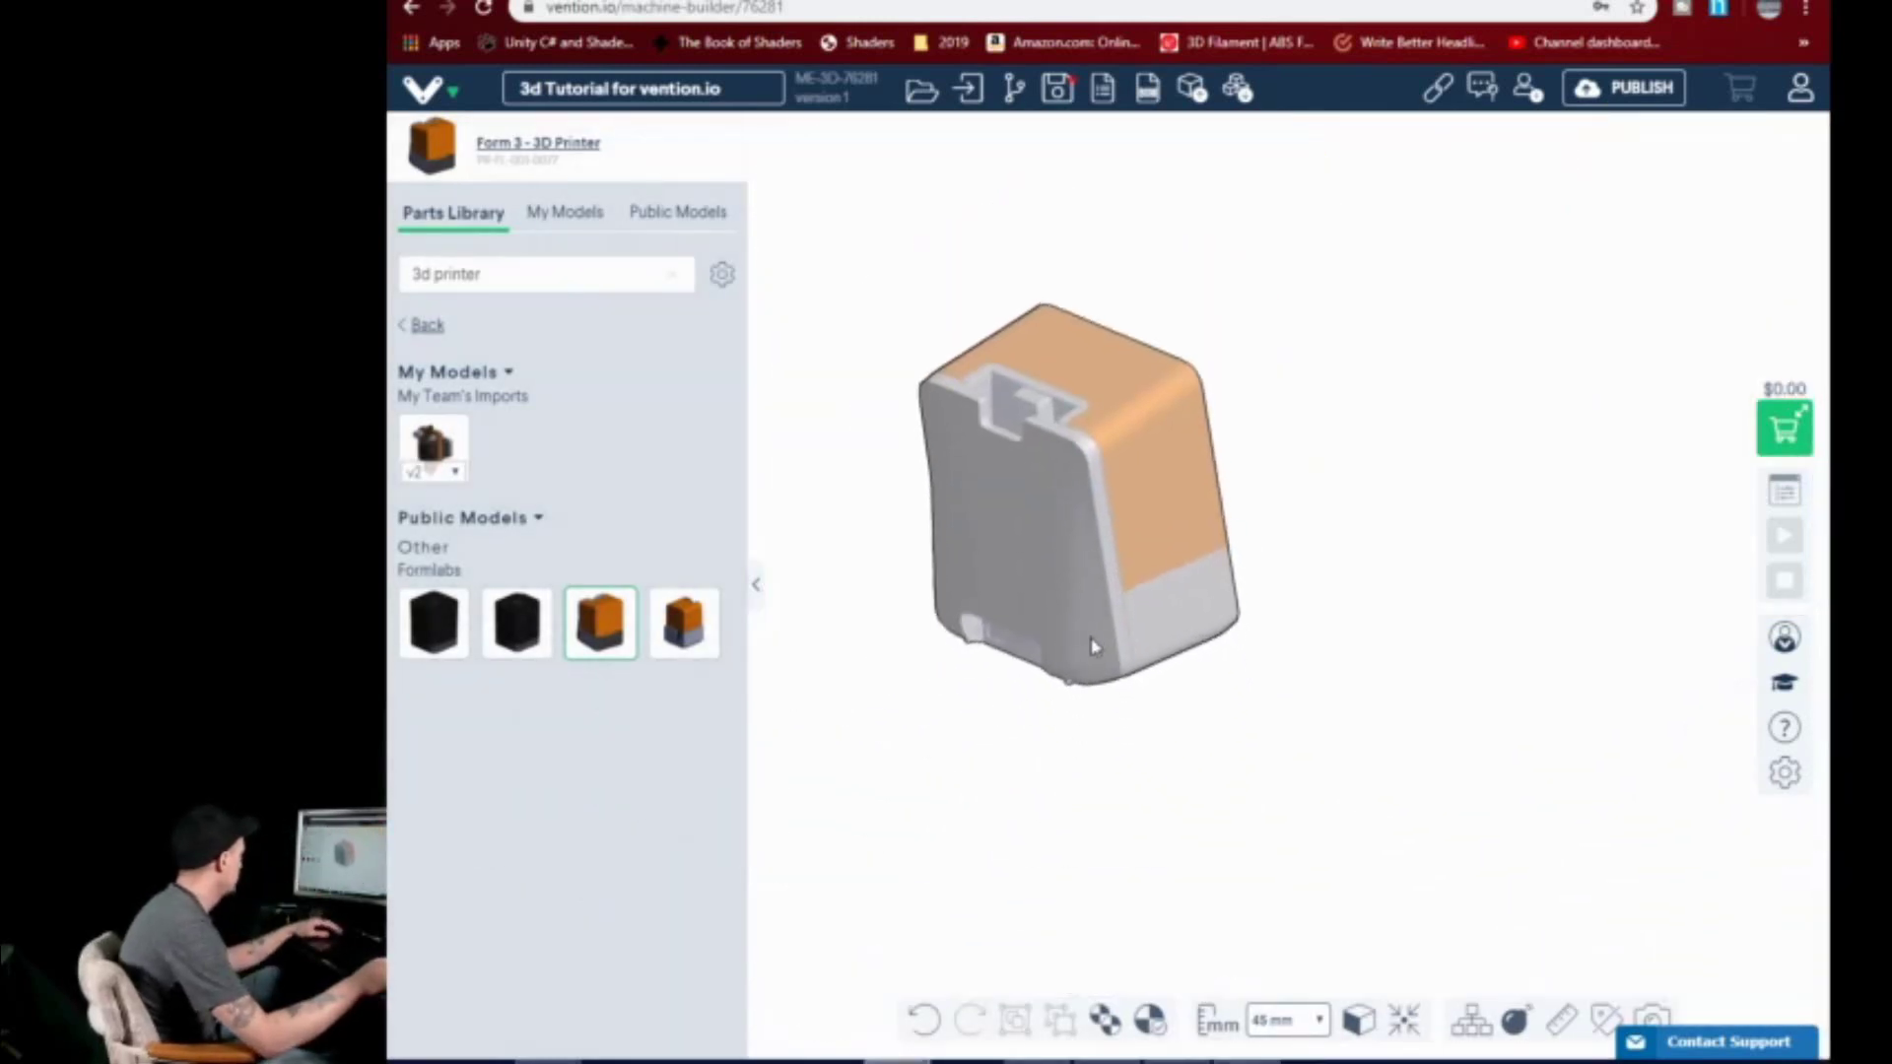
pyautogui.moveTo(1541, 485); pyautogui.dragTo(1784, 640, button='right')
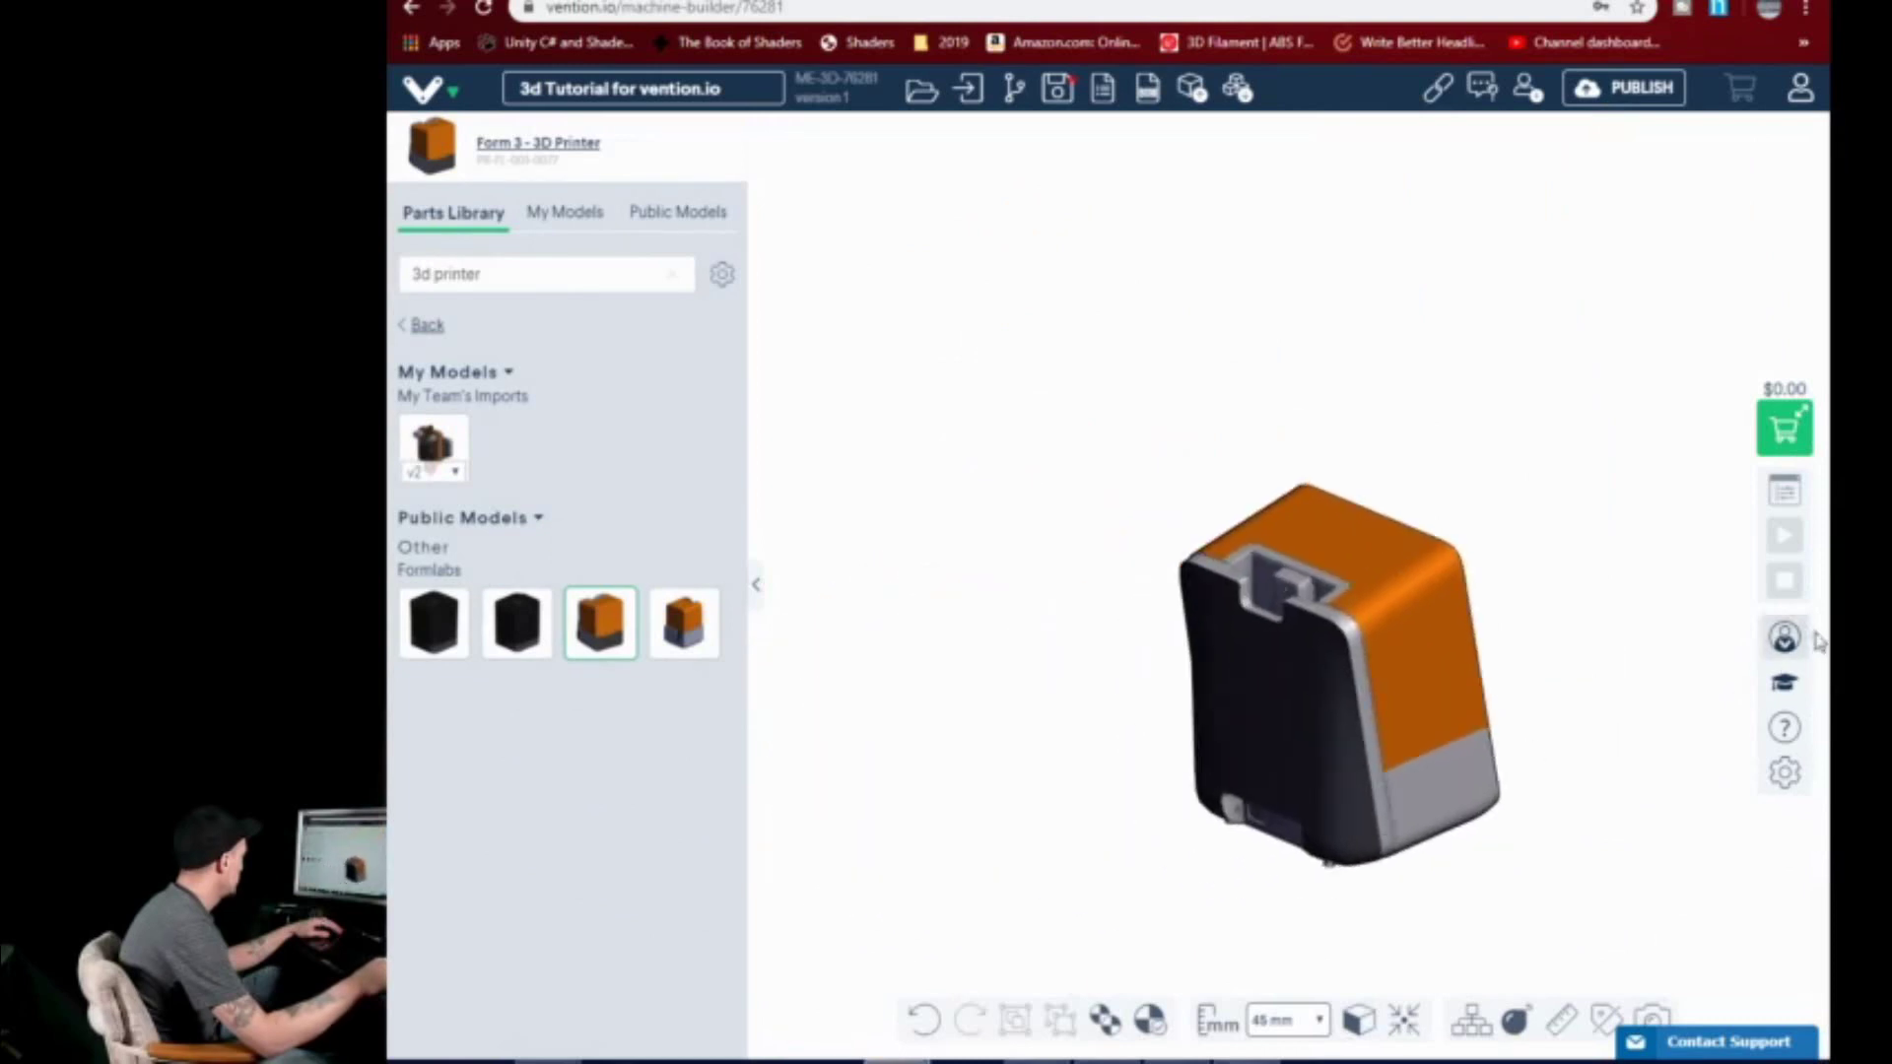
pyautogui.click(1436, 704)
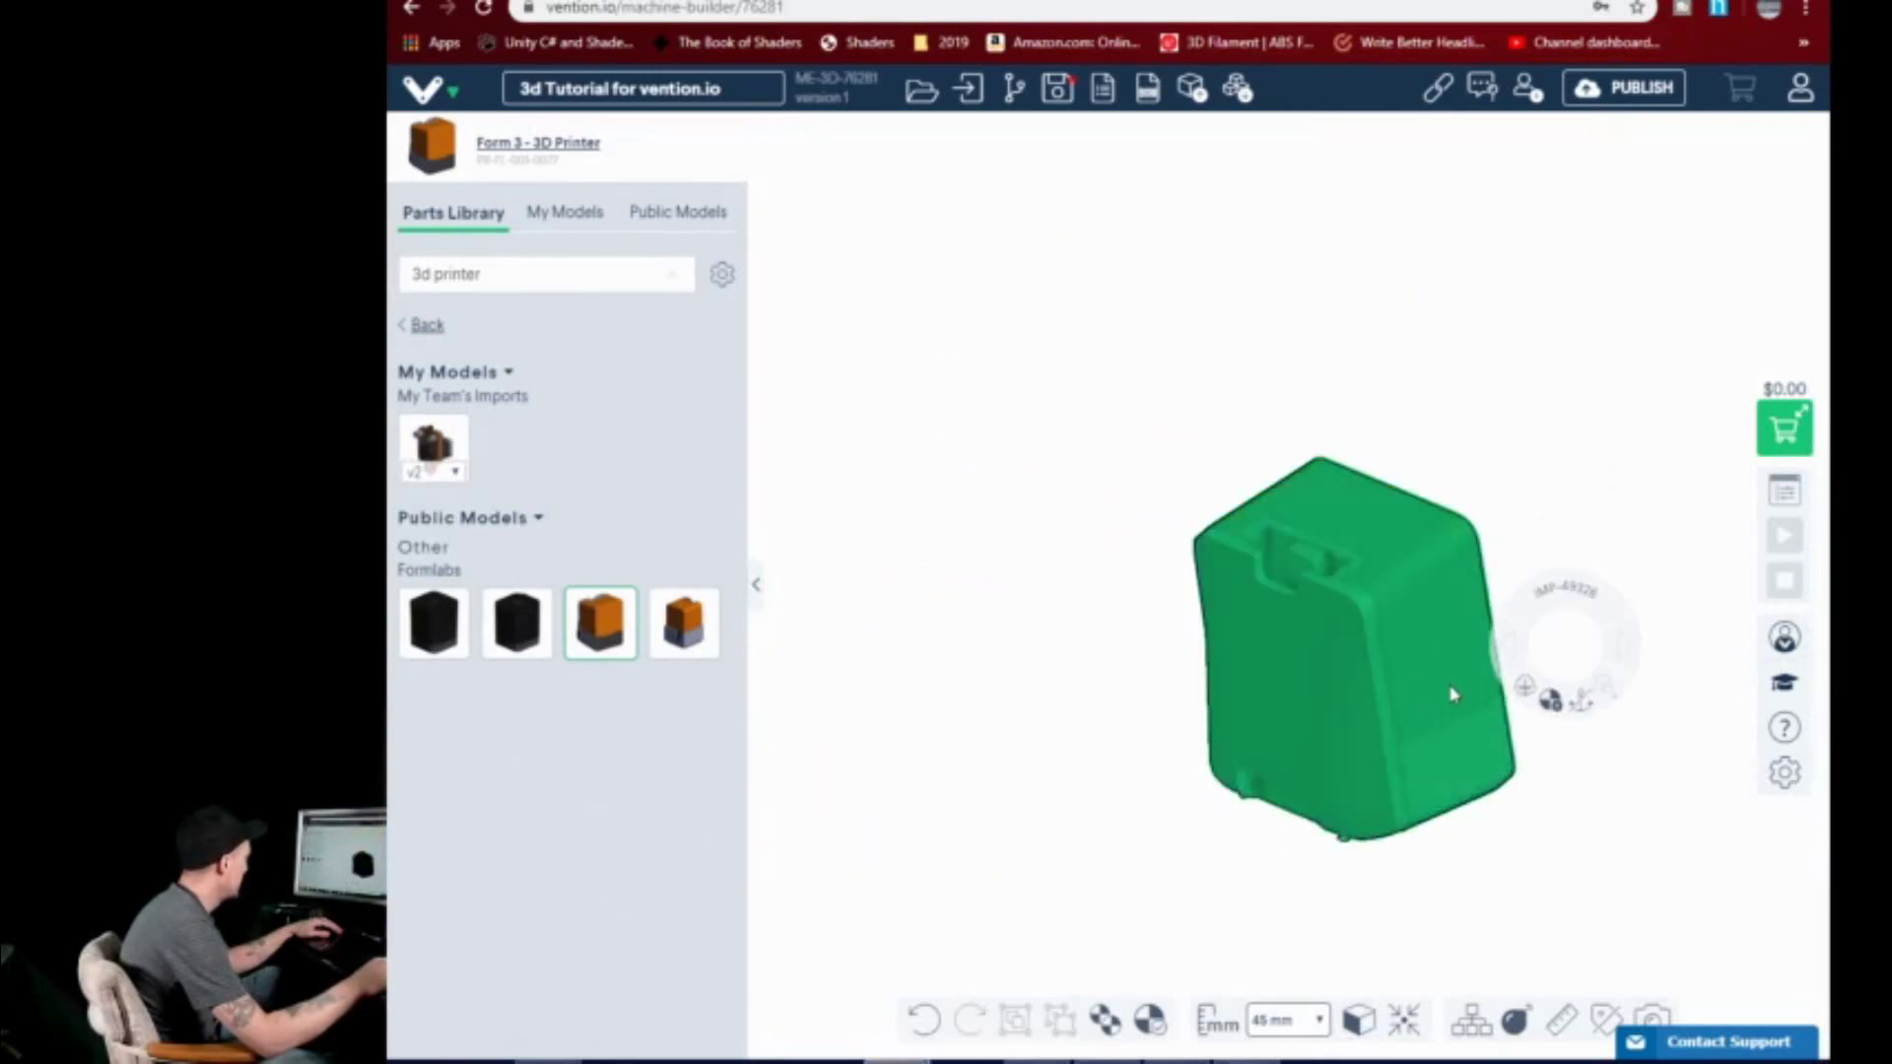
pyautogui.press('Delete')
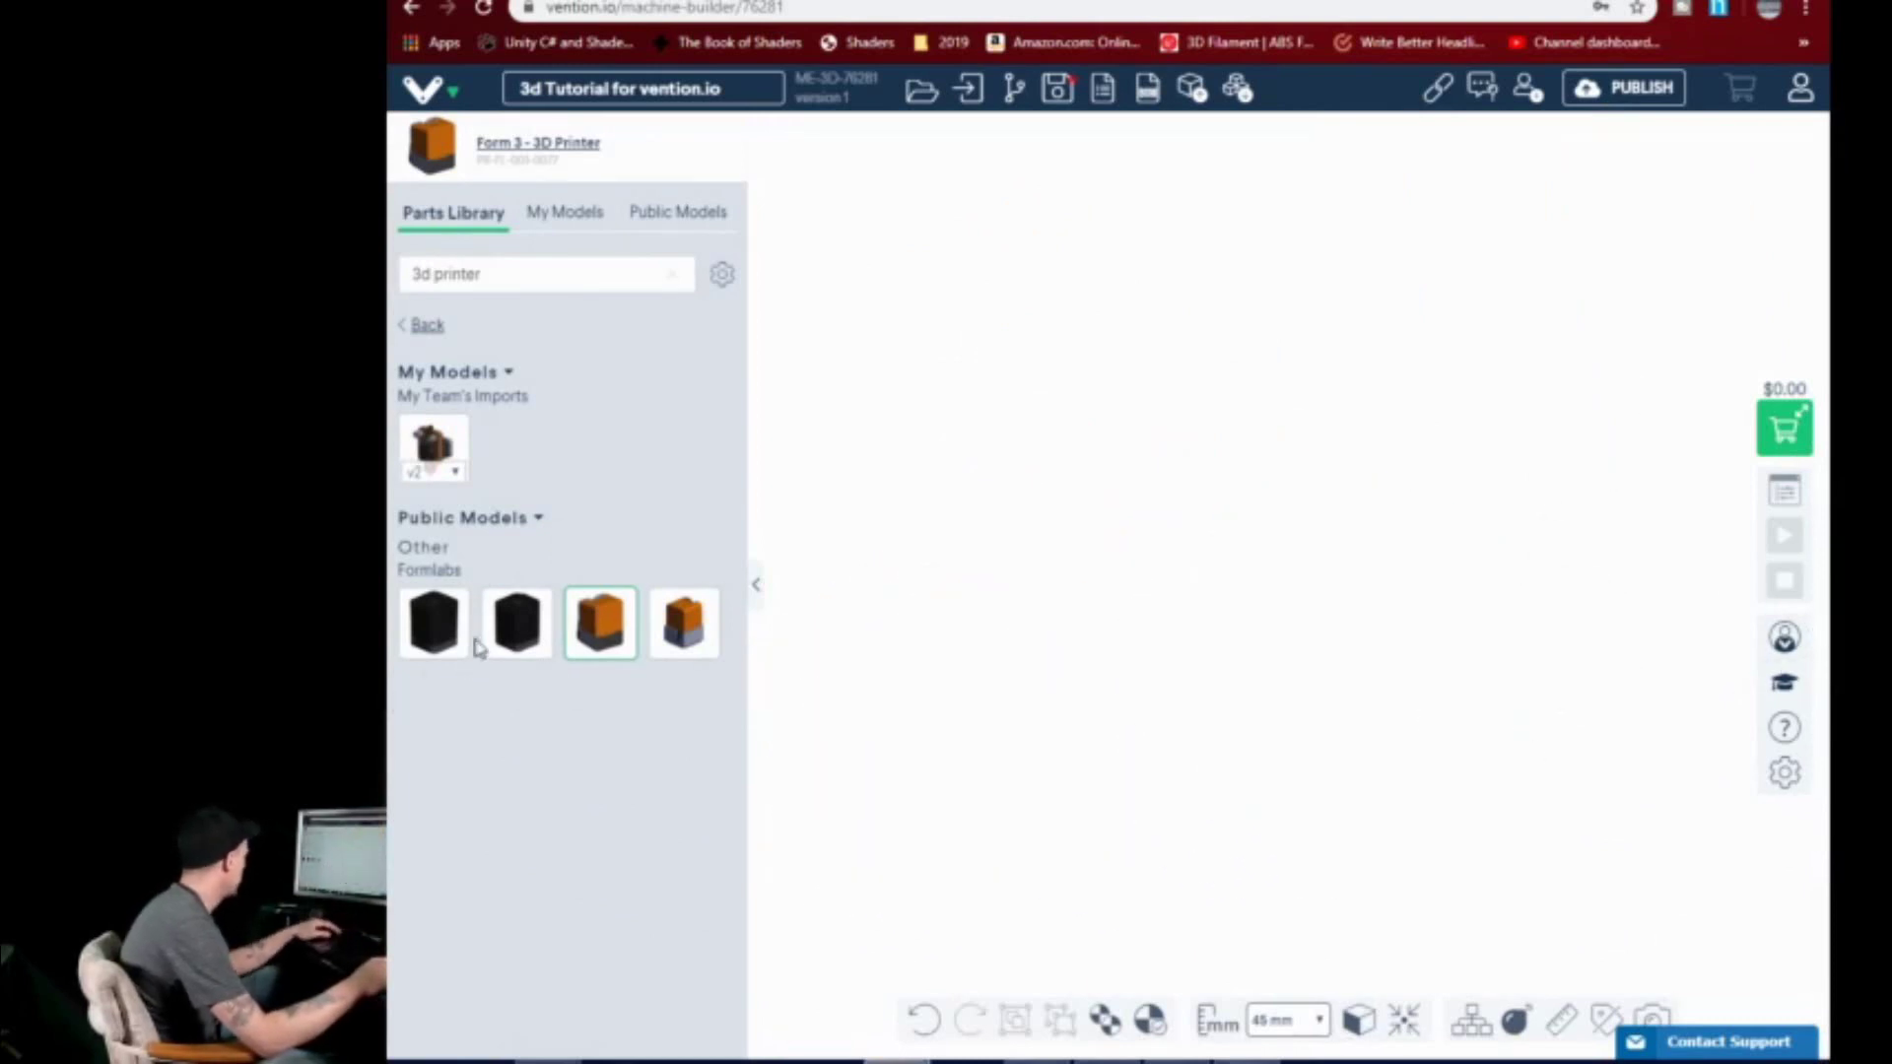
# - Search the parts library for "geared extruder", "nema17" and "motor"
pyautogui.click(434, 455)
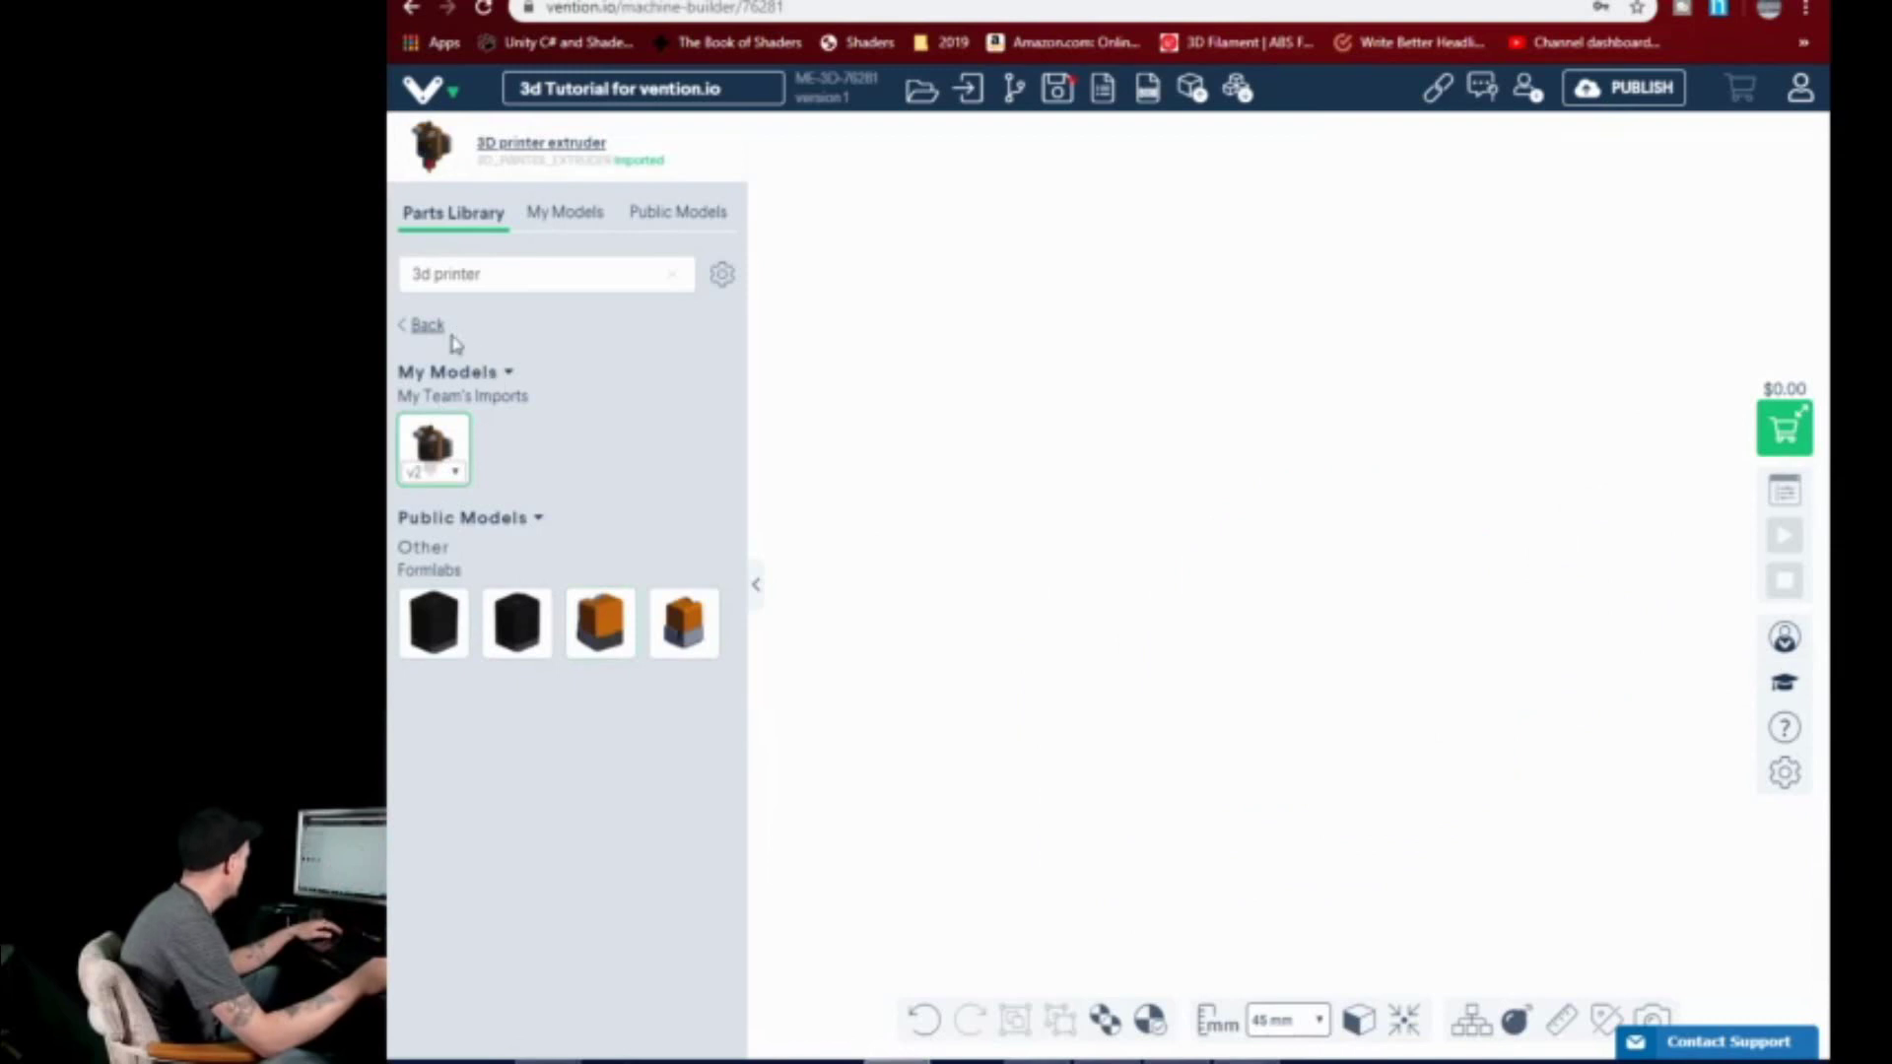
pyautogui.tripleClick(496, 280)
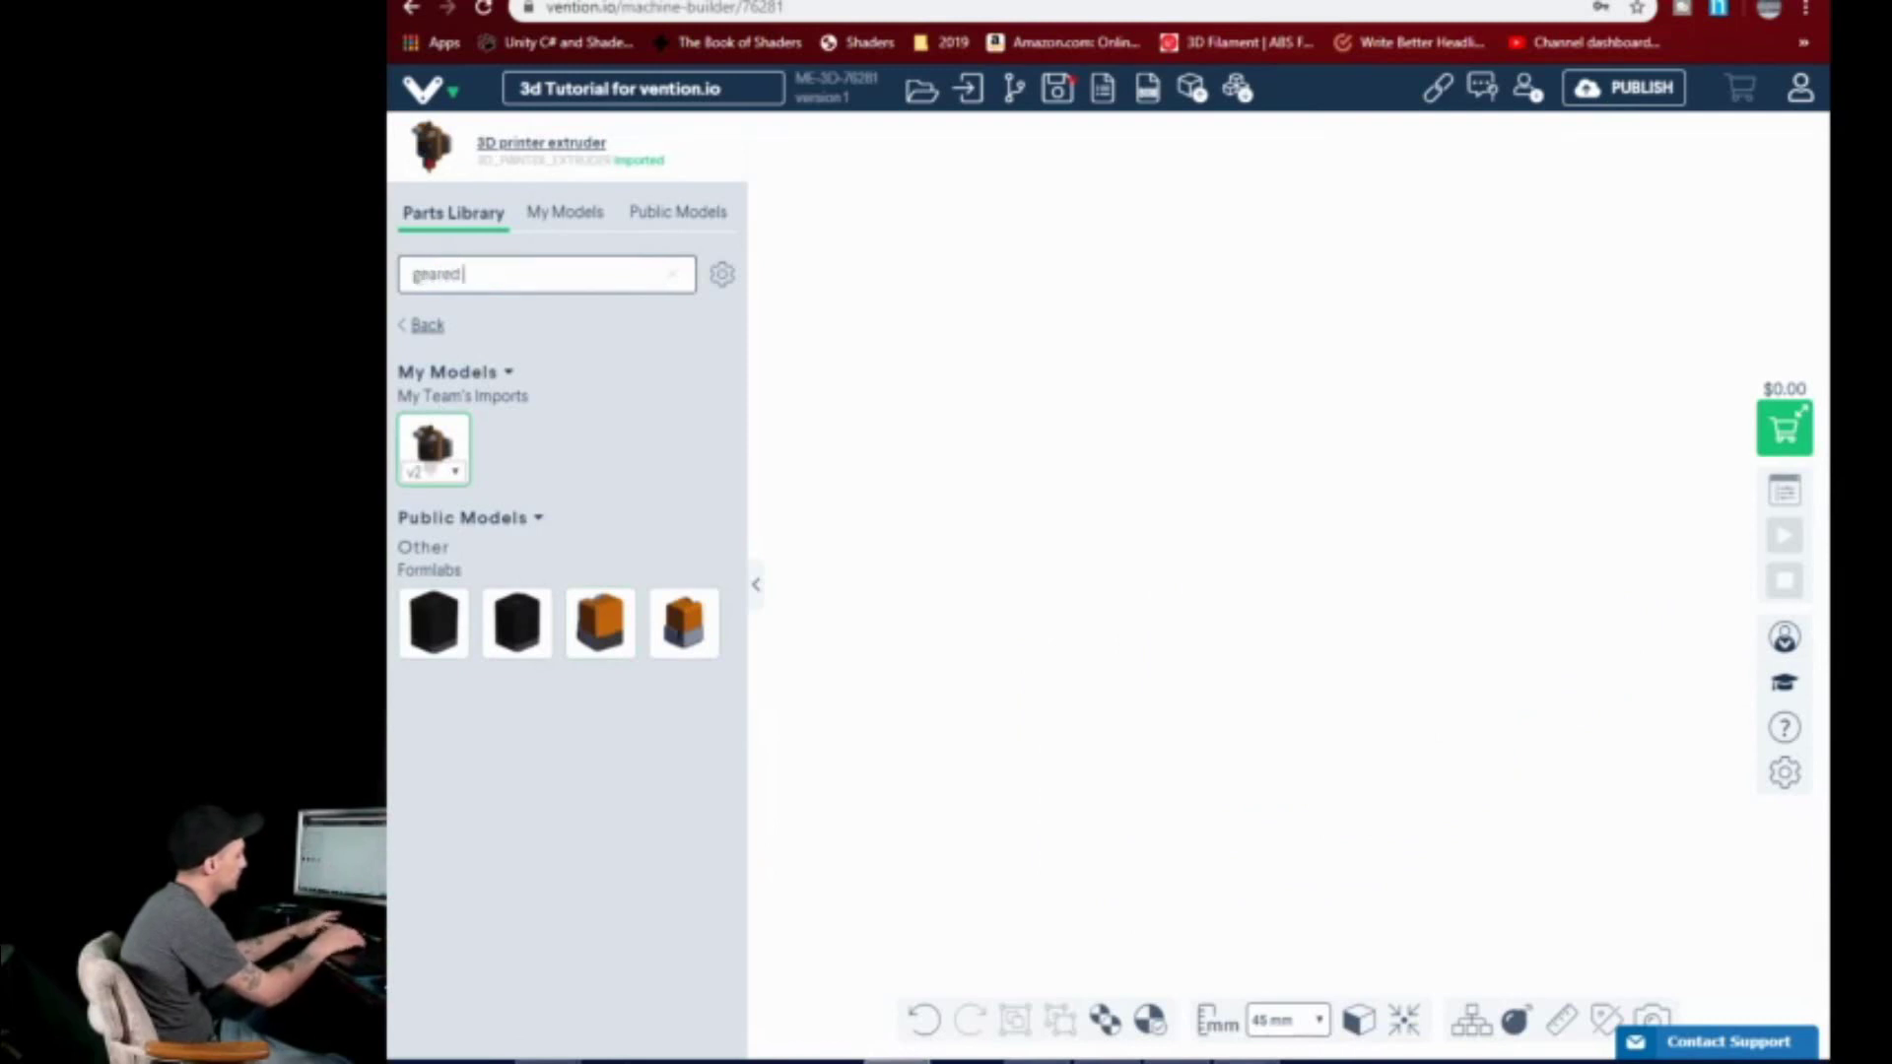
pyautogui.write('geared extrude')
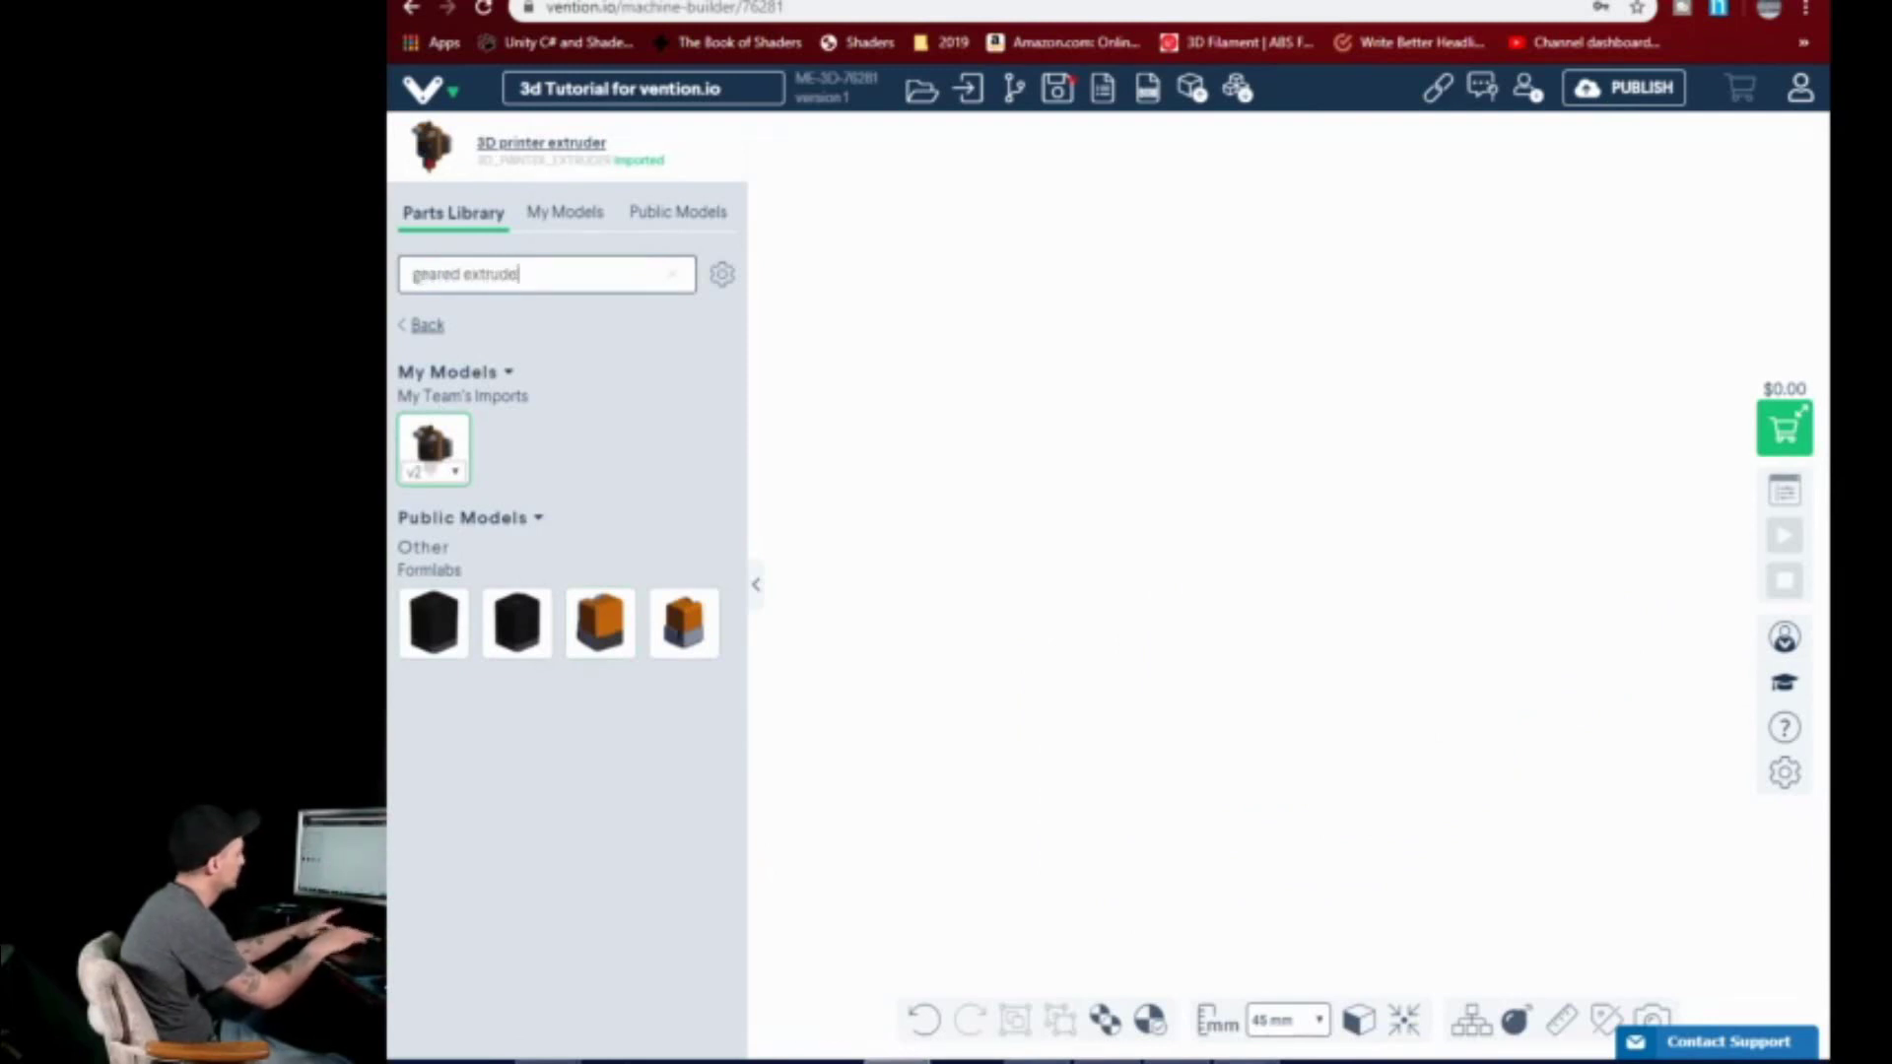
pyautogui.write('r')
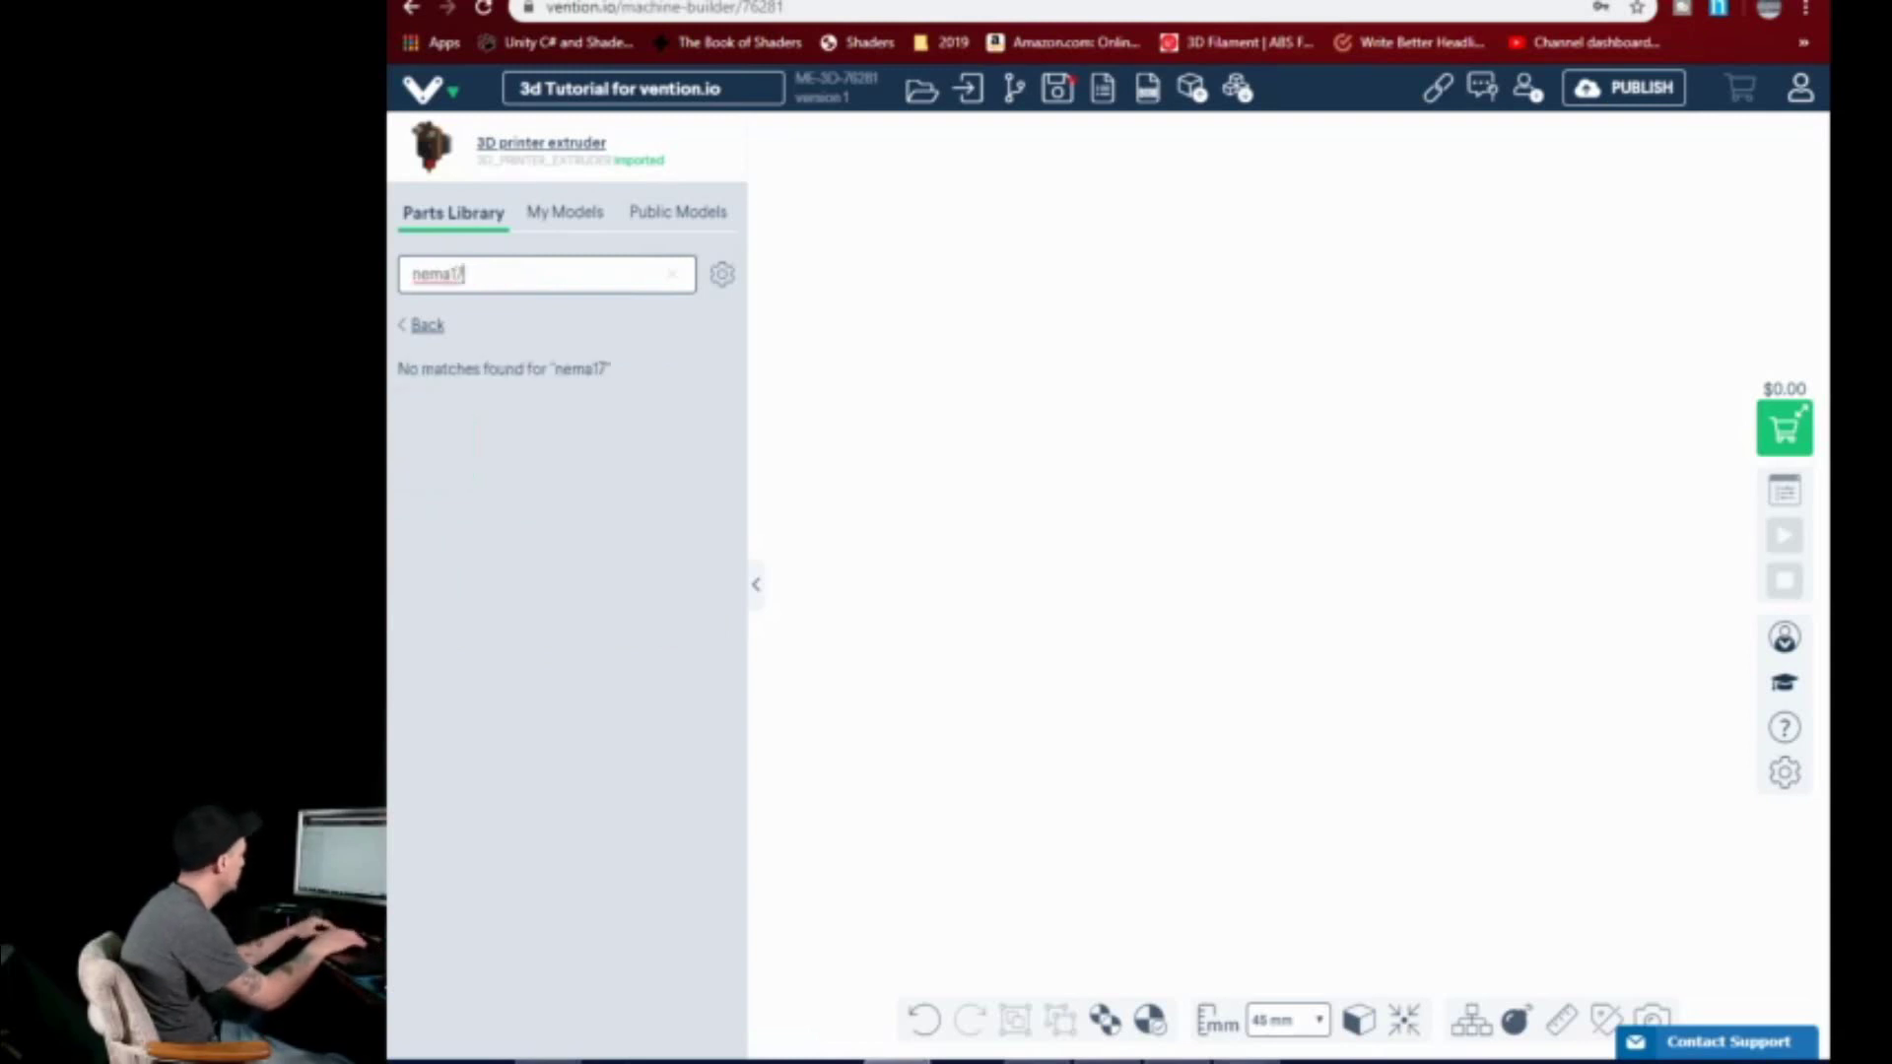
pyautogui.press('BackSpace')
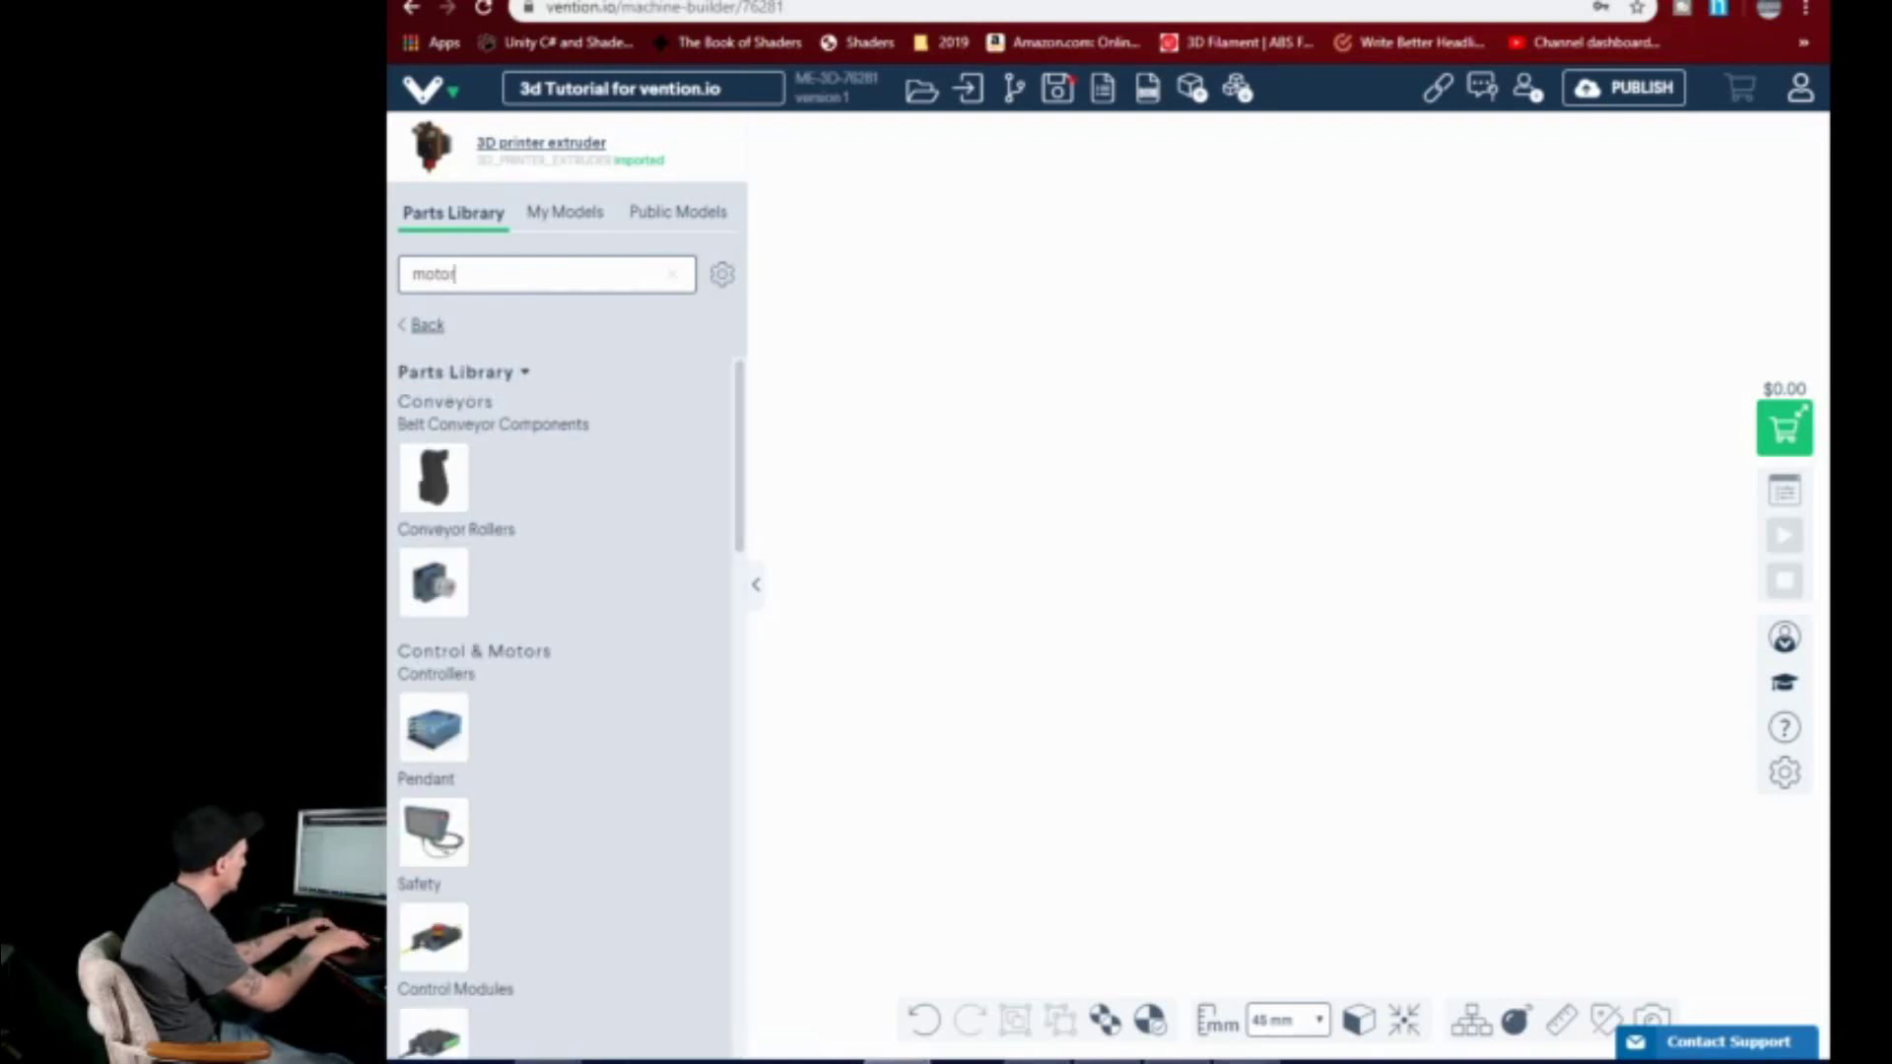
# - Look through the controllers, pendants, electric motors, sensors and sensor mounts among the motor search results
pyautogui.click(434, 727)
pyautogui.scroll(-2, 552, 577)
pyautogui.click(435, 631)
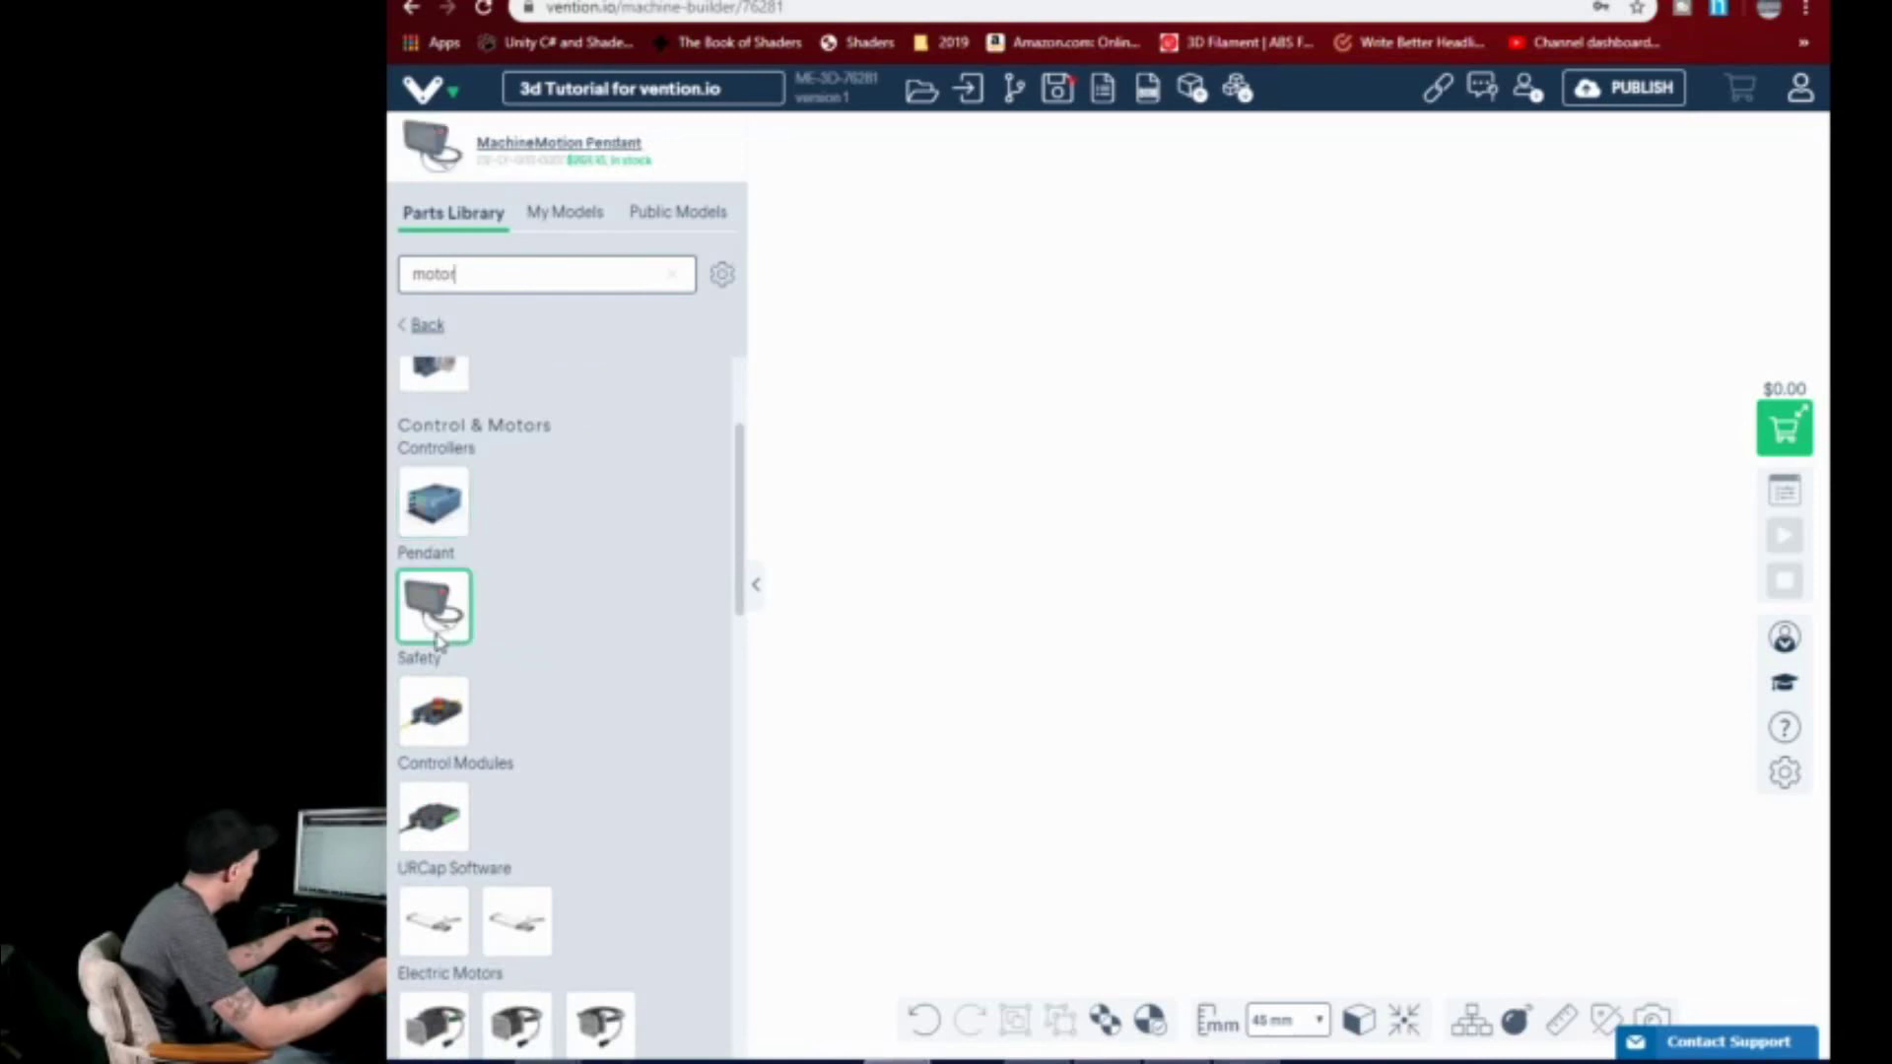
pyautogui.scroll(-2, 438, 642)
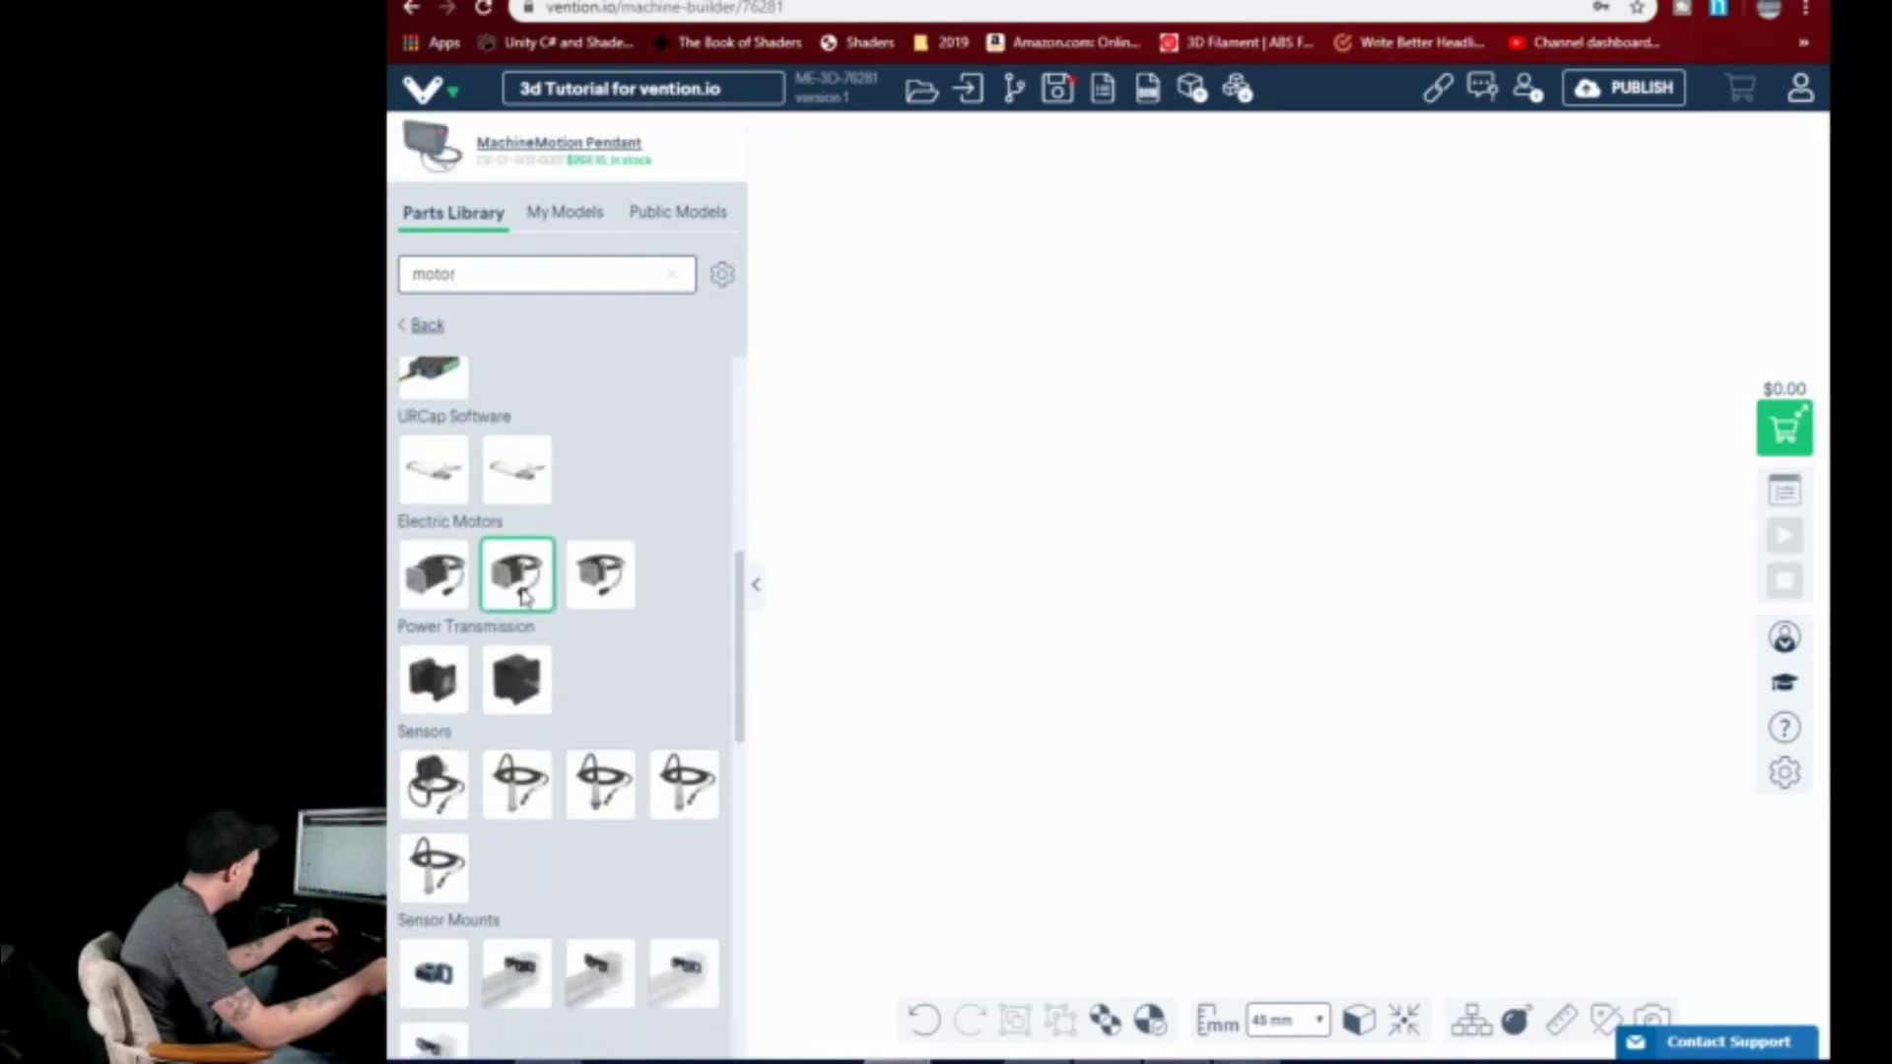
pyautogui.scroll(-2, 648, 781)
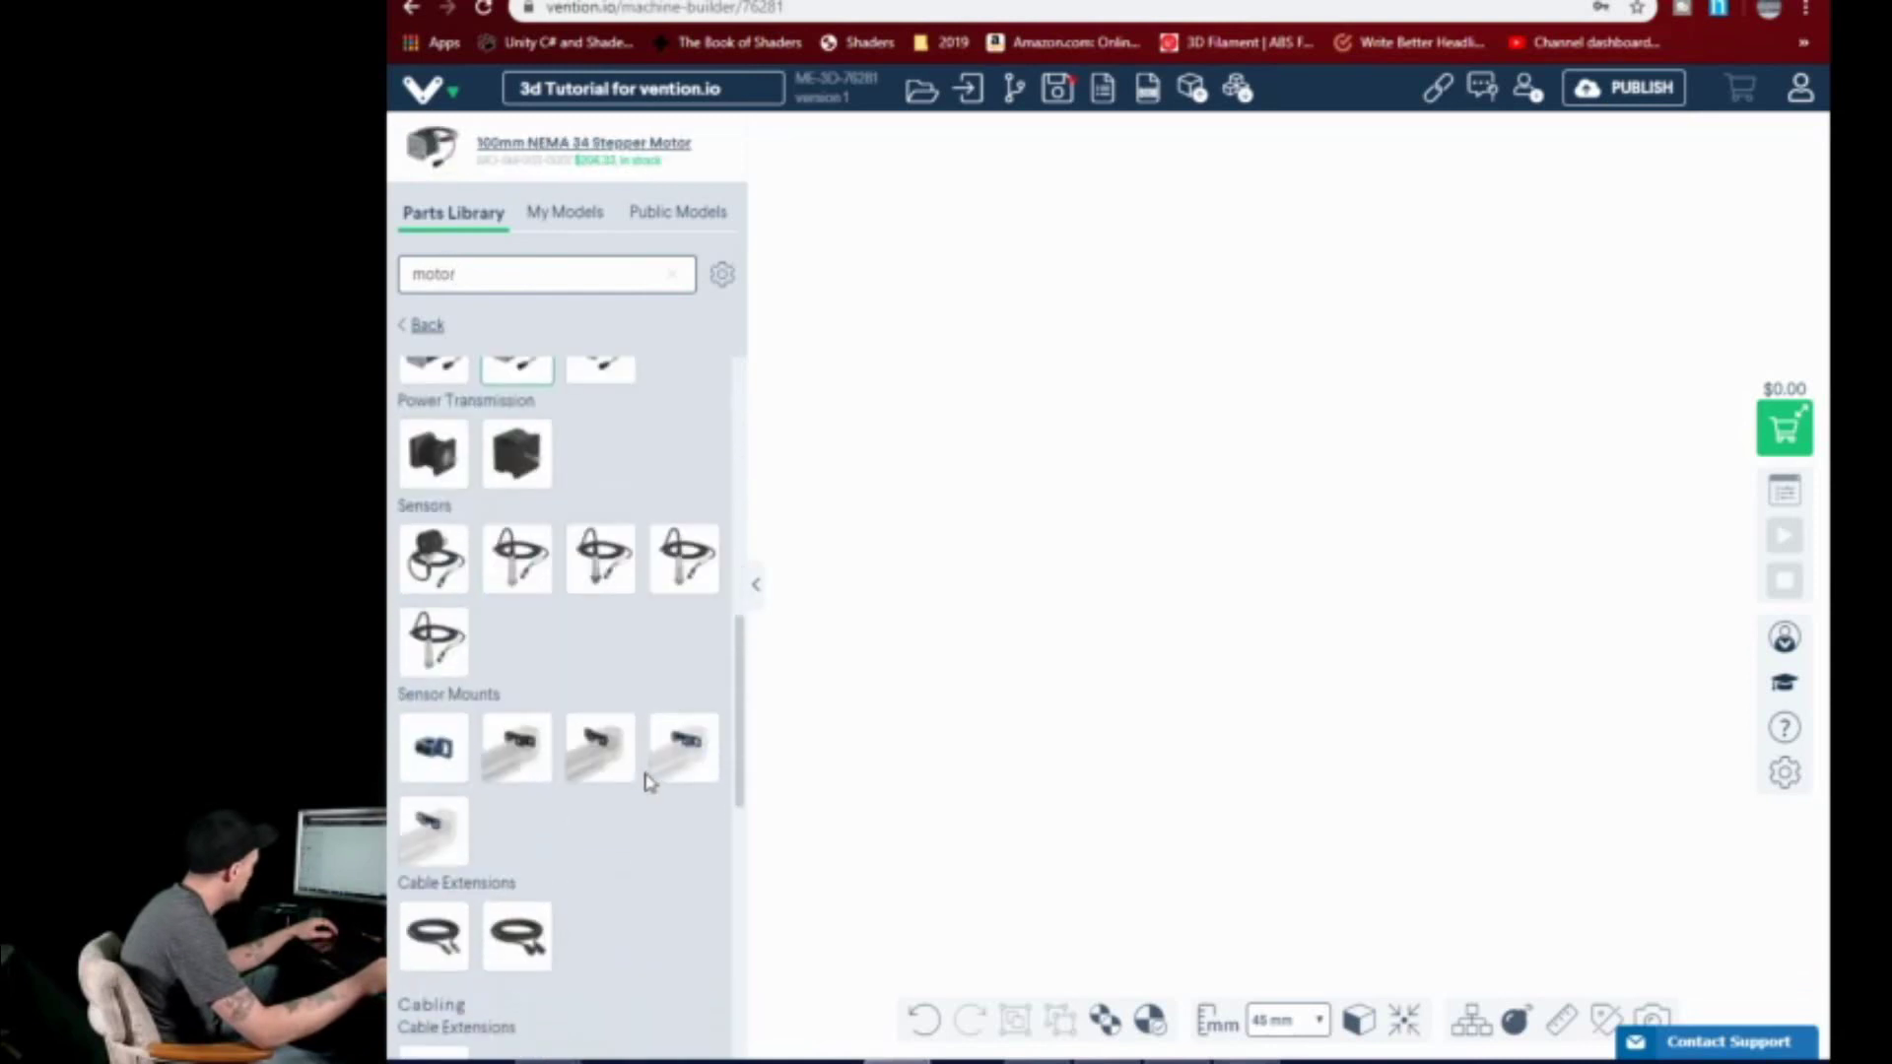
pyautogui.click(598, 567)
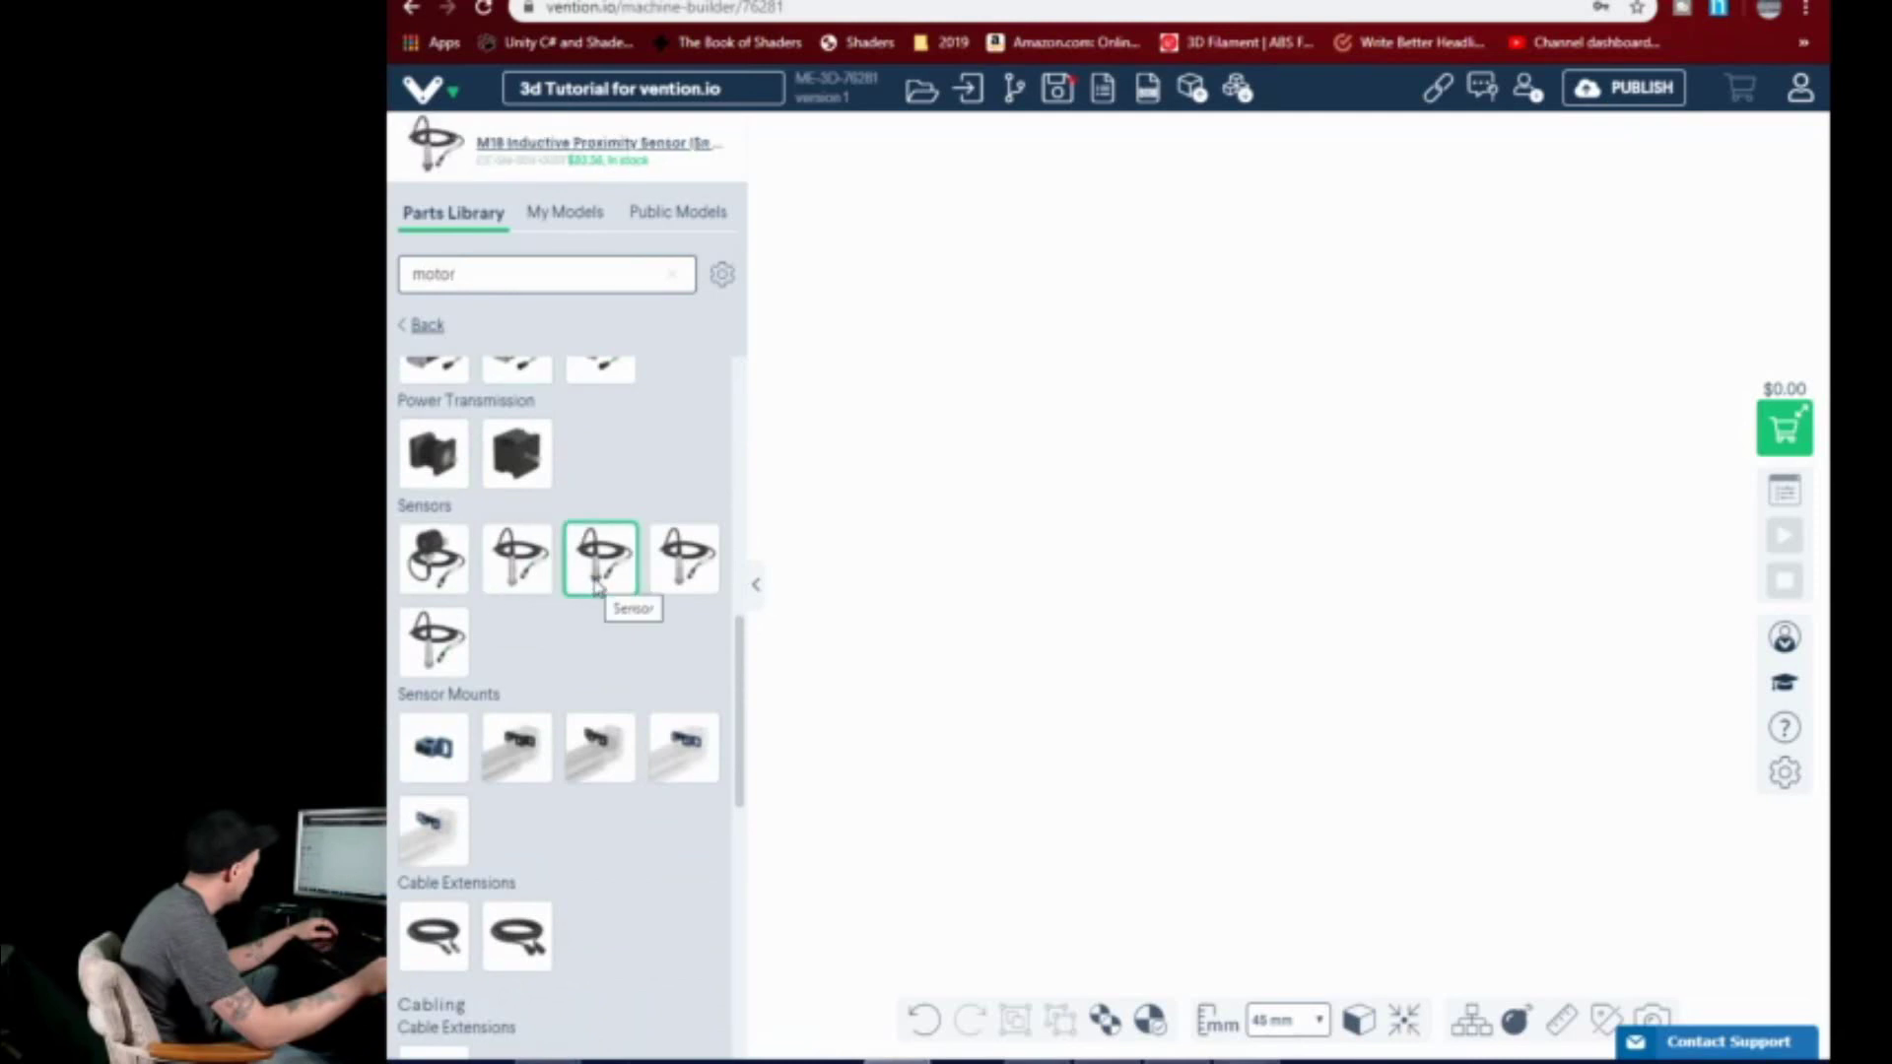
pyautogui.moveTo(591, 572); pyautogui.dragTo(434, 747)
pyautogui.scroll(-6, 443, 695)
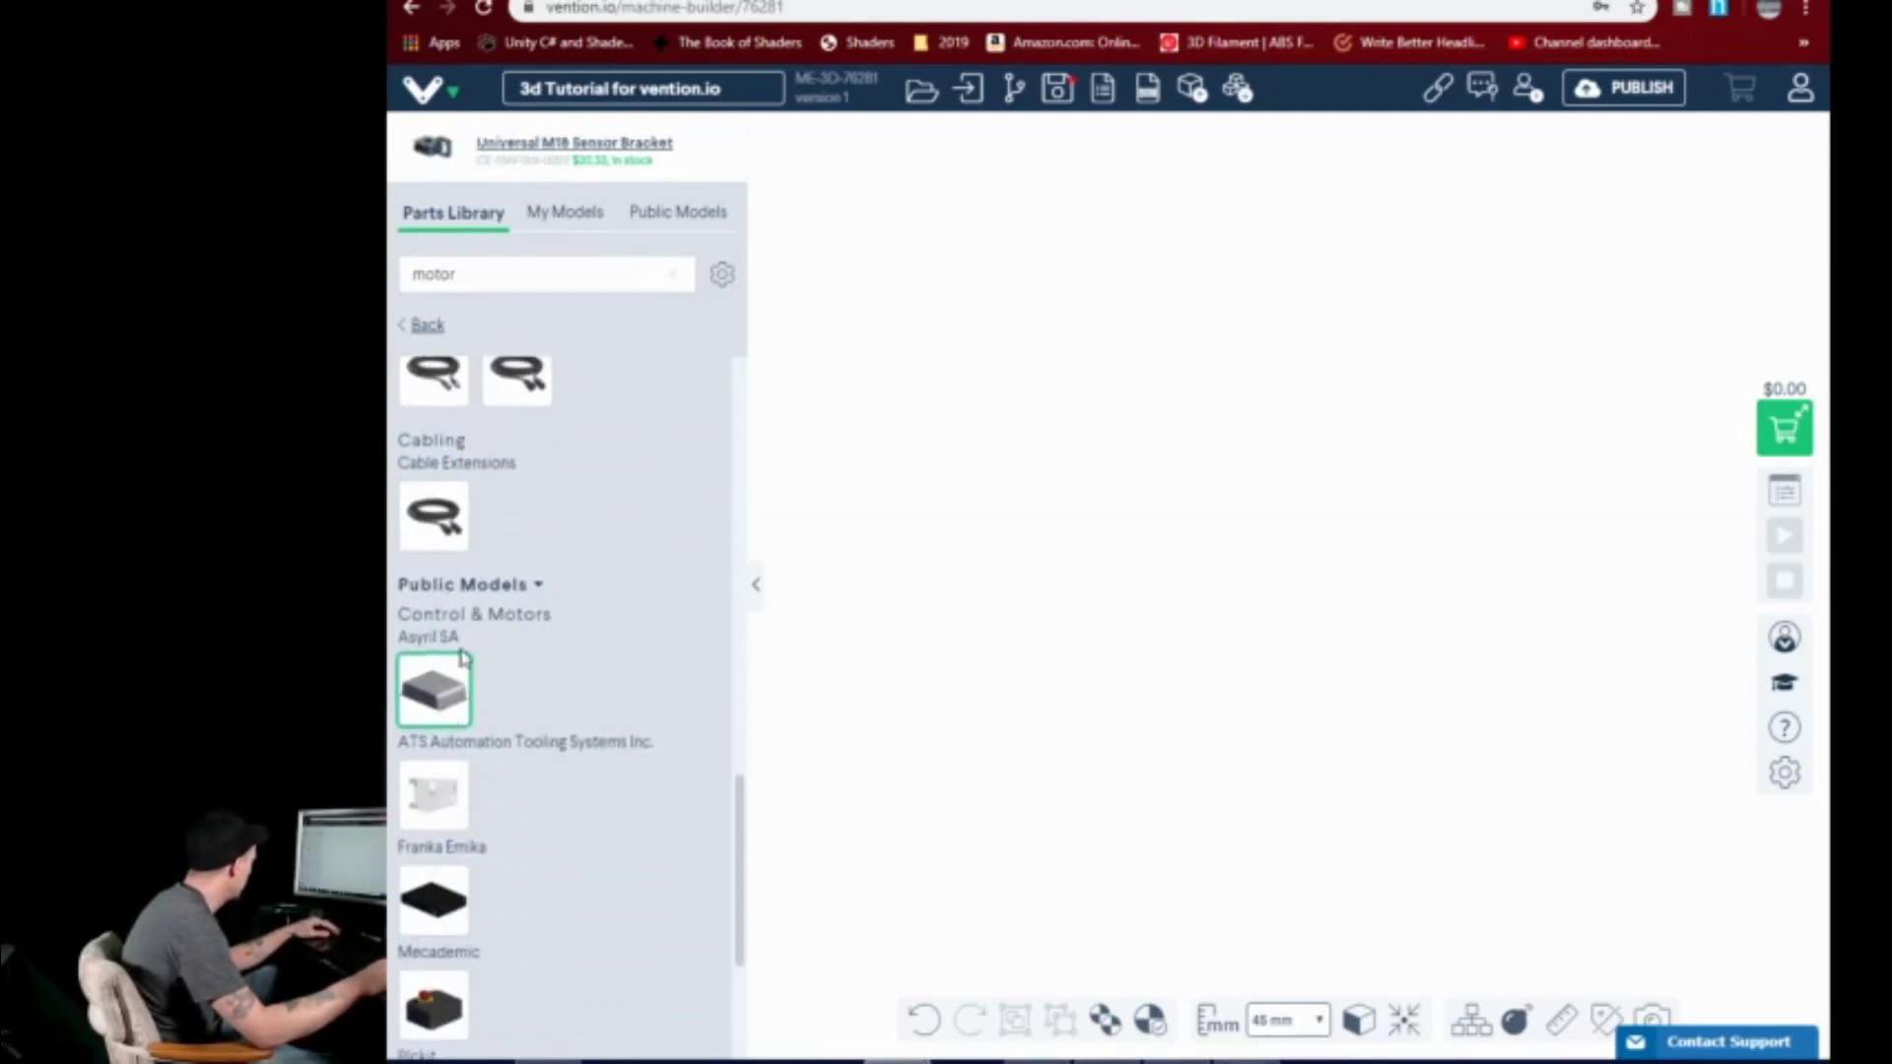
# - Try the stepper motor extension cable from the Cabling results in the workspace and delete it
pyautogui.moveTo(433, 514); pyautogui.dragTo(1007, 709)
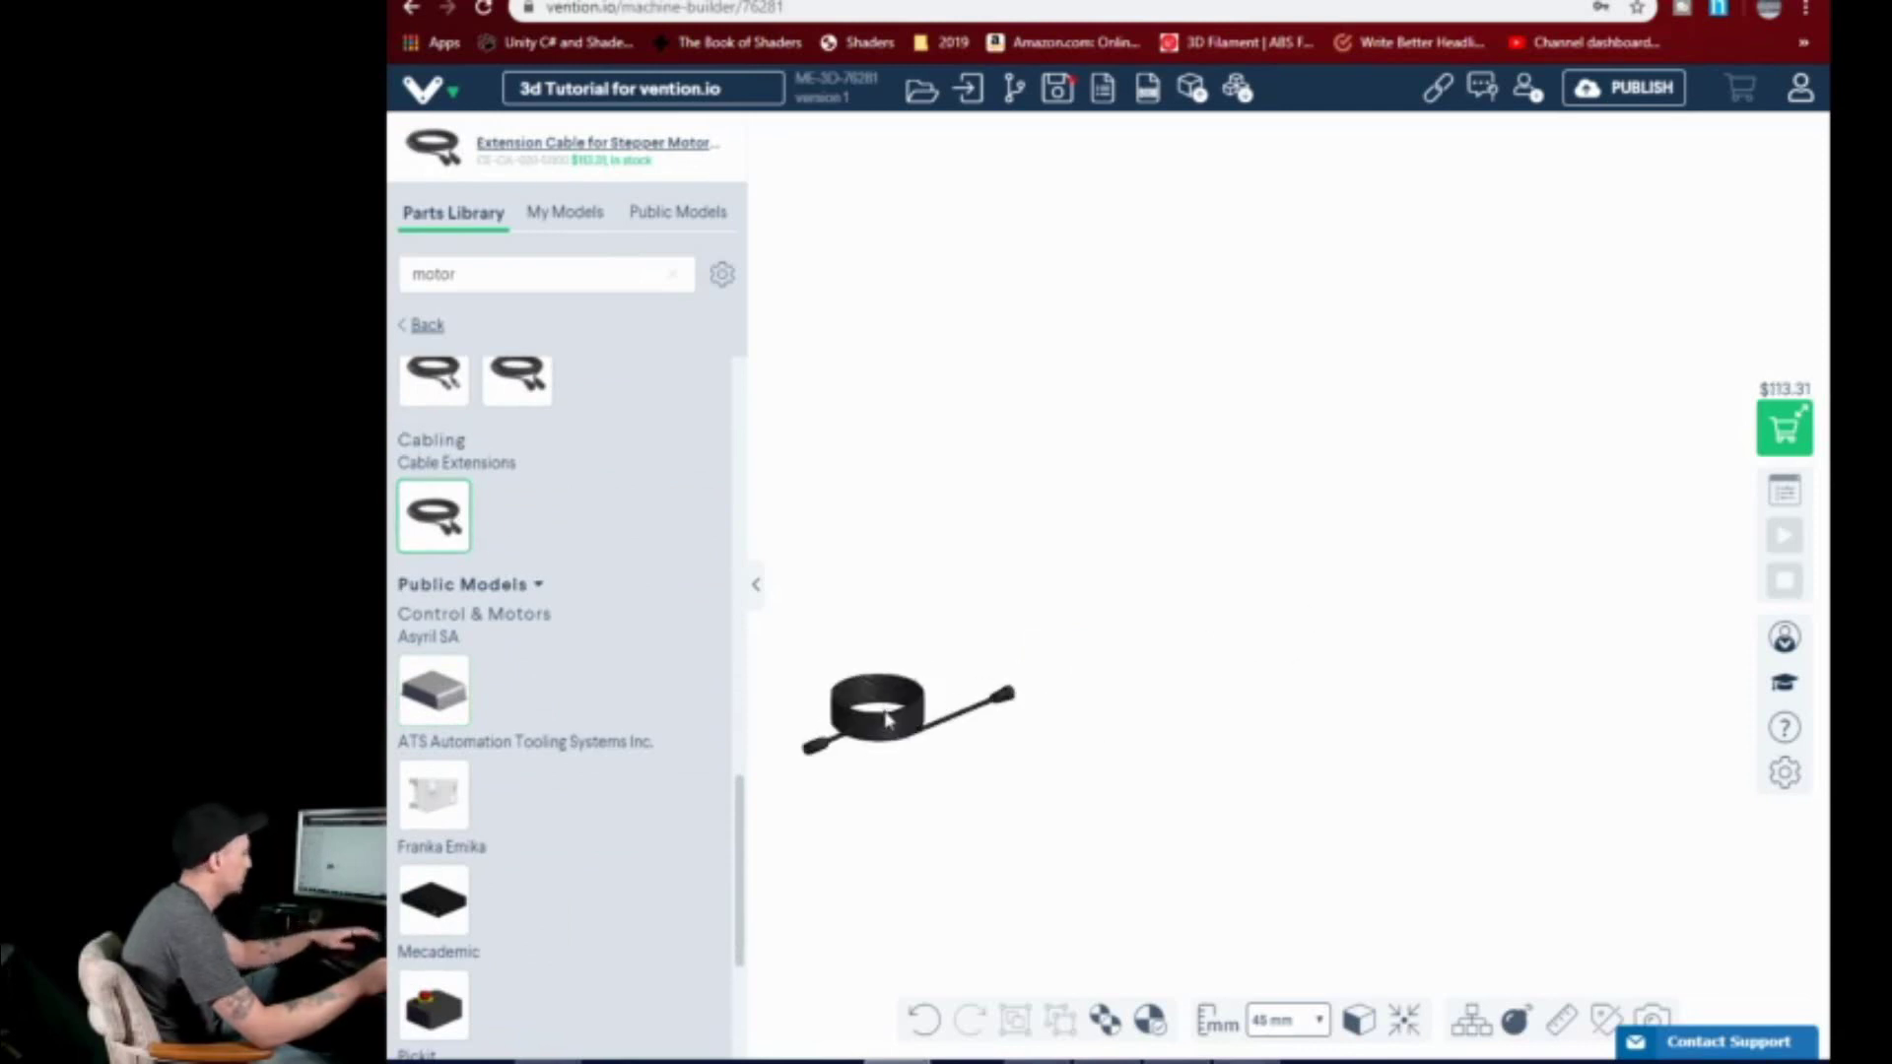
pyautogui.click(909, 729)
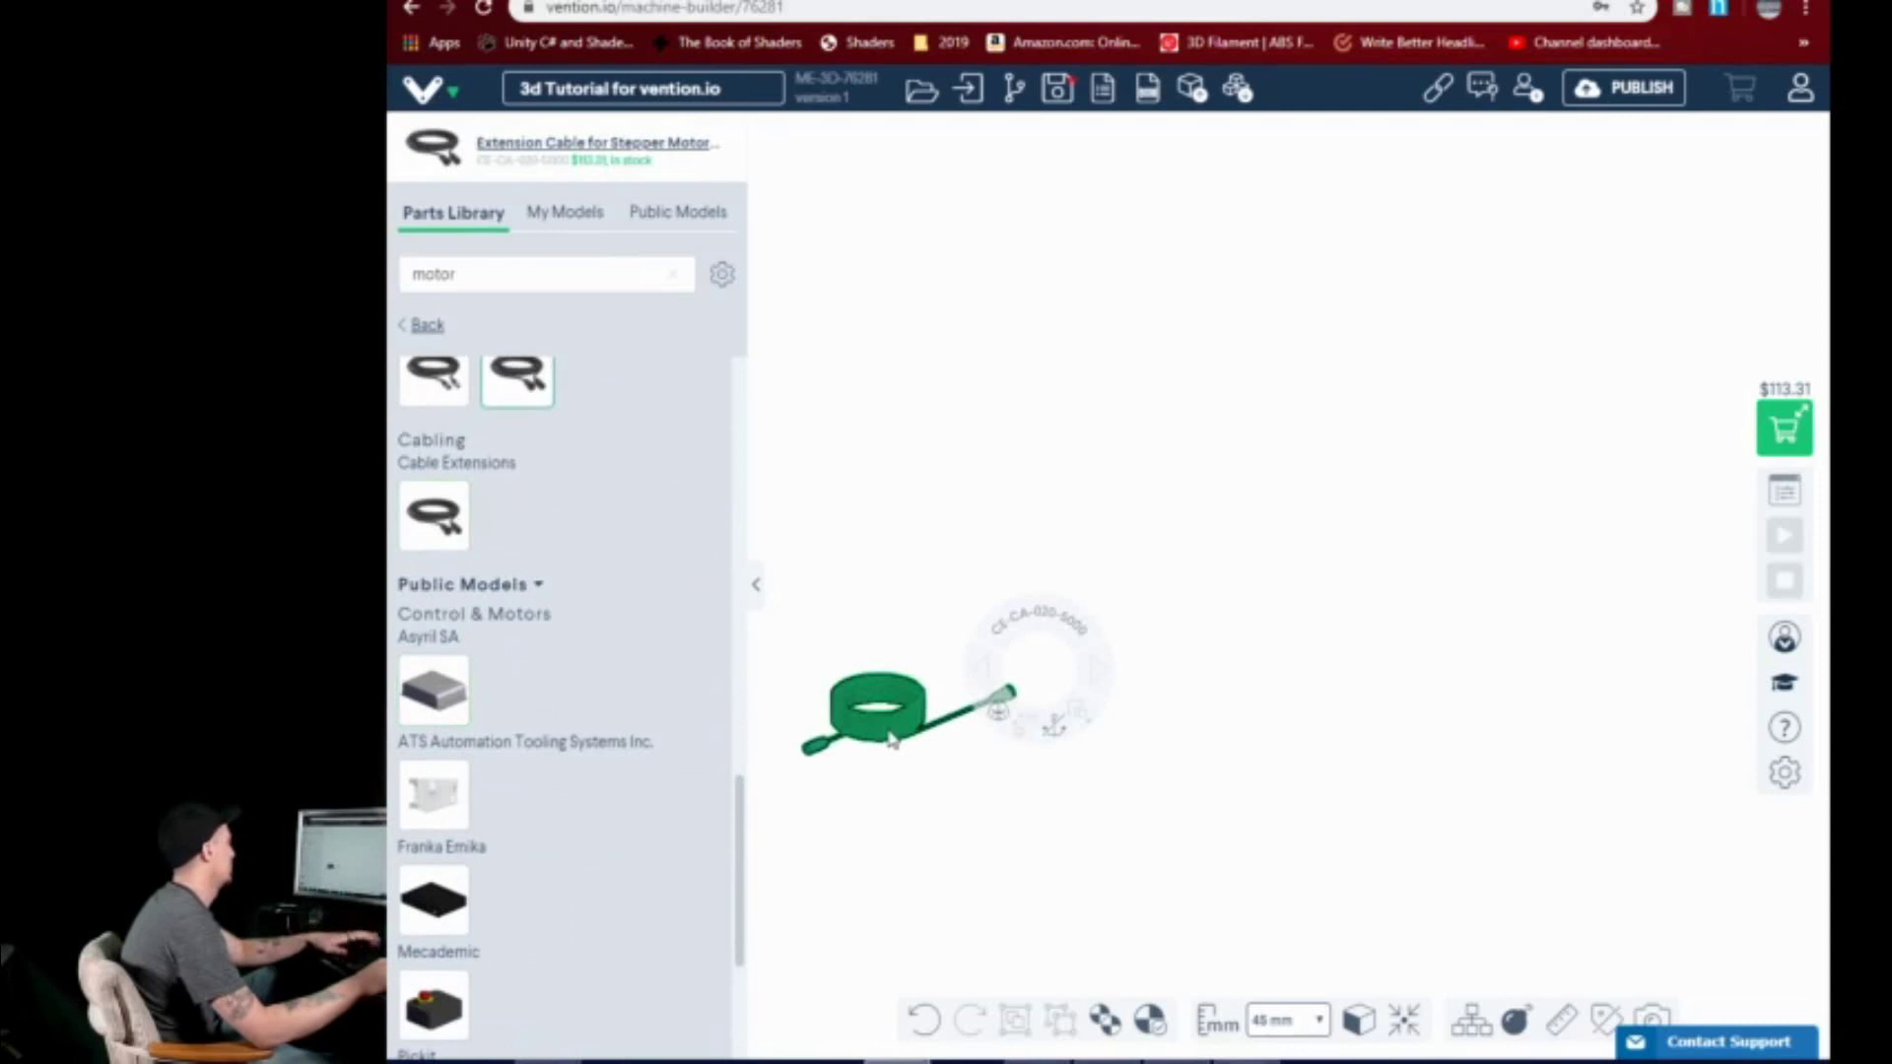
pyautogui.press('Delete')
# - Look through the remaining motor results and search the parts library for "linear"
pyautogui.scroll(-3, 493, 774)
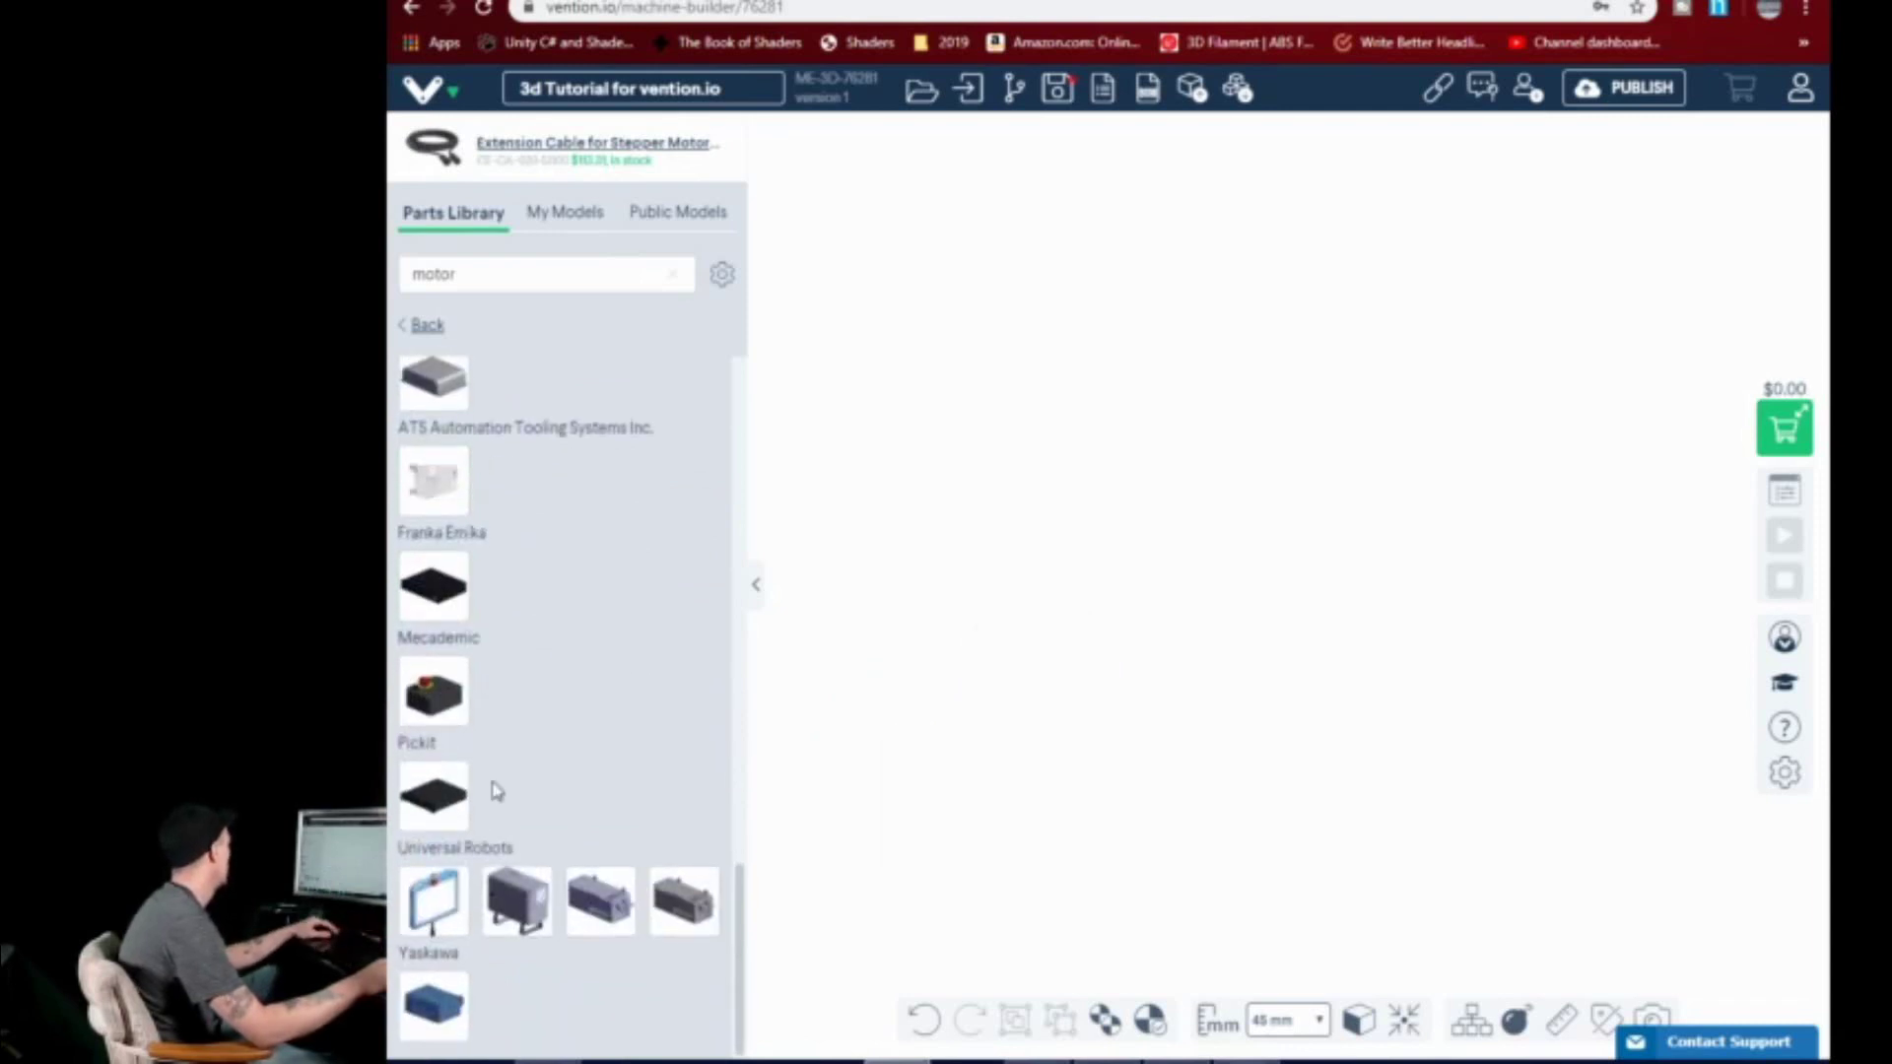
pyautogui.scroll(10, 582, 927)
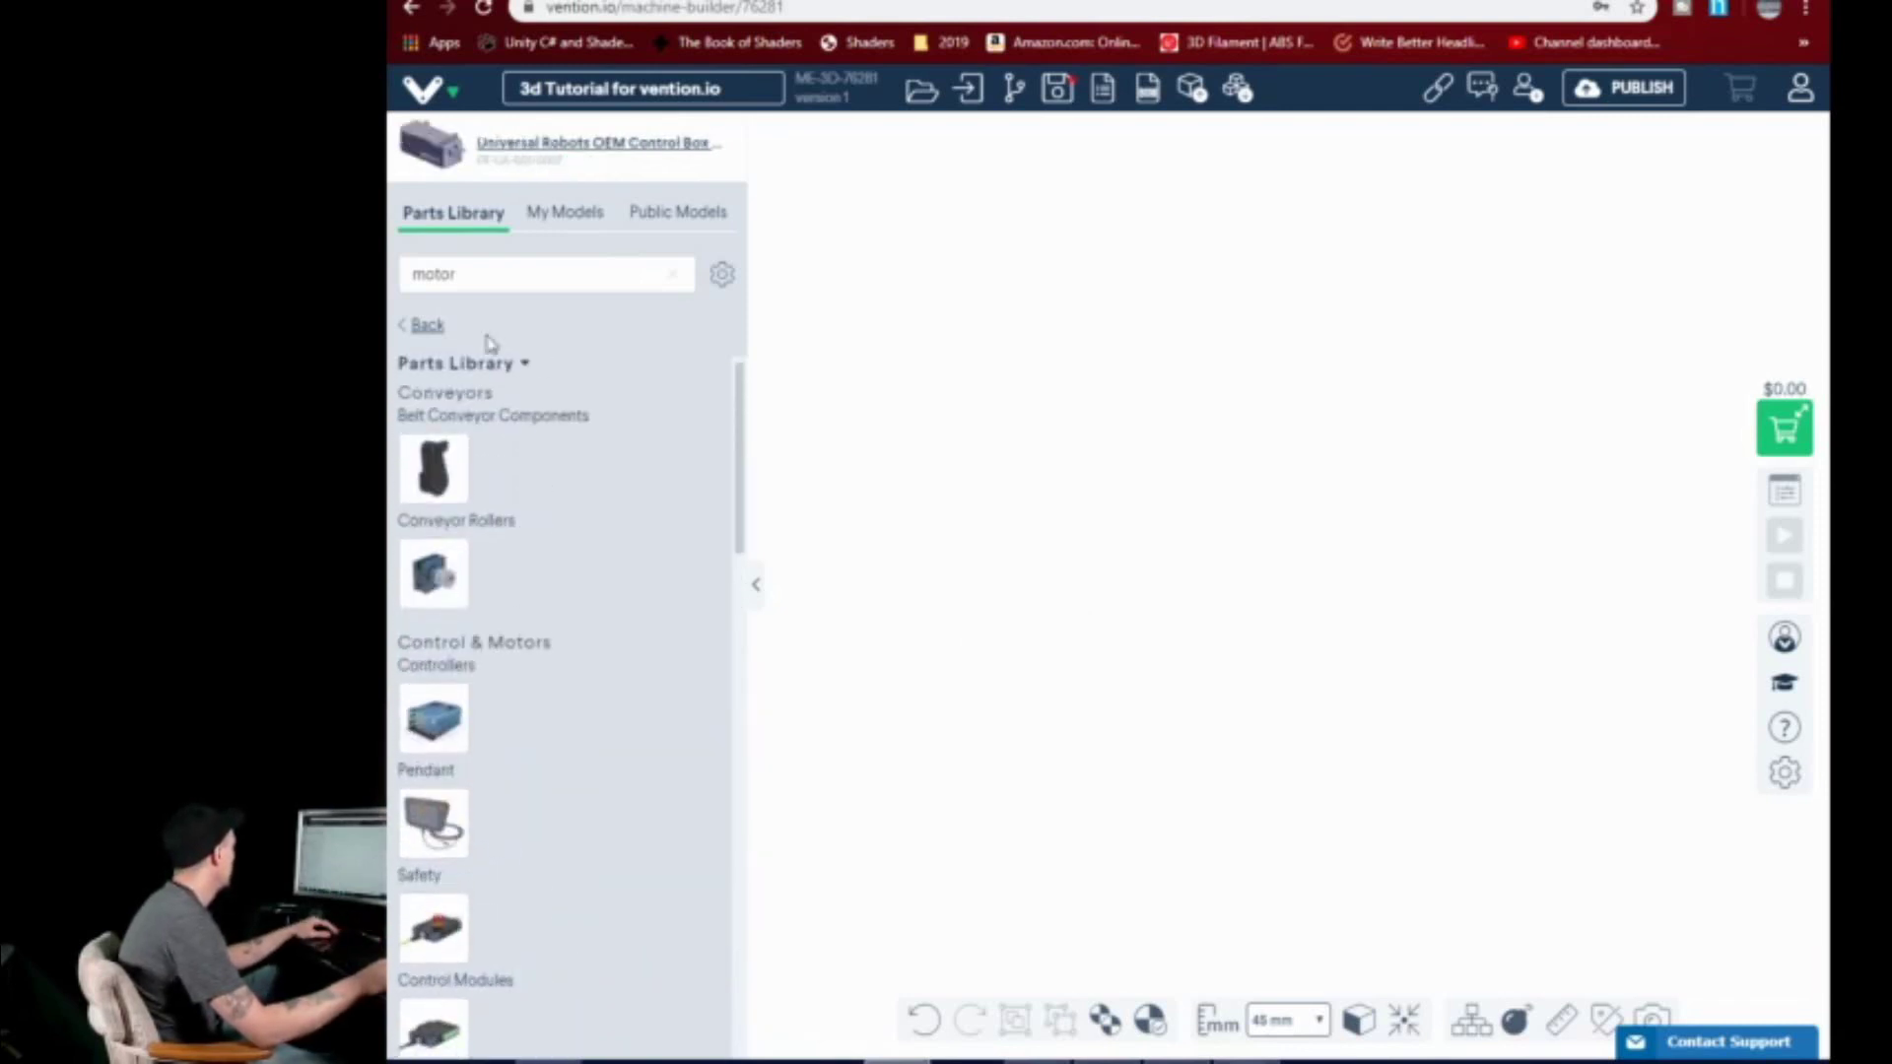
pyautogui.click(438, 279)
pyautogui.doubleClick(438, 279)
pyautogui.write('lin')
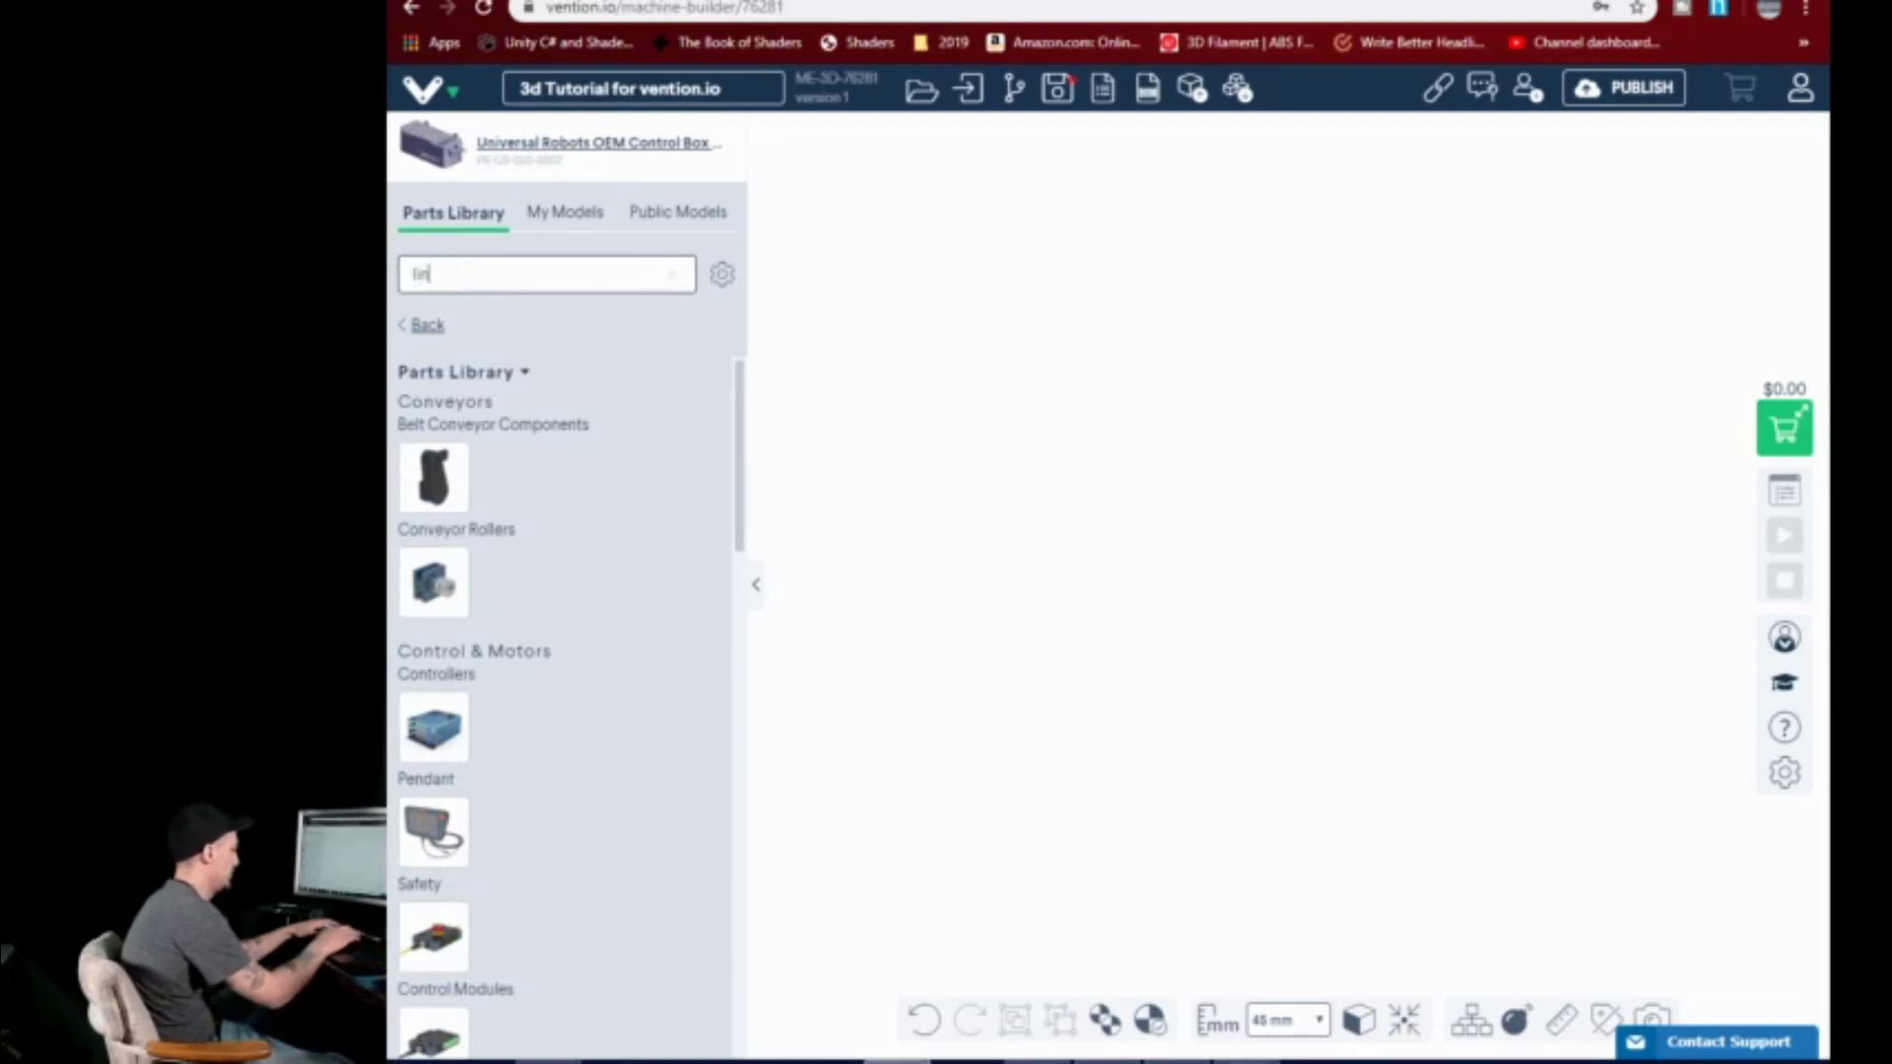
pyautogui.write('ear')
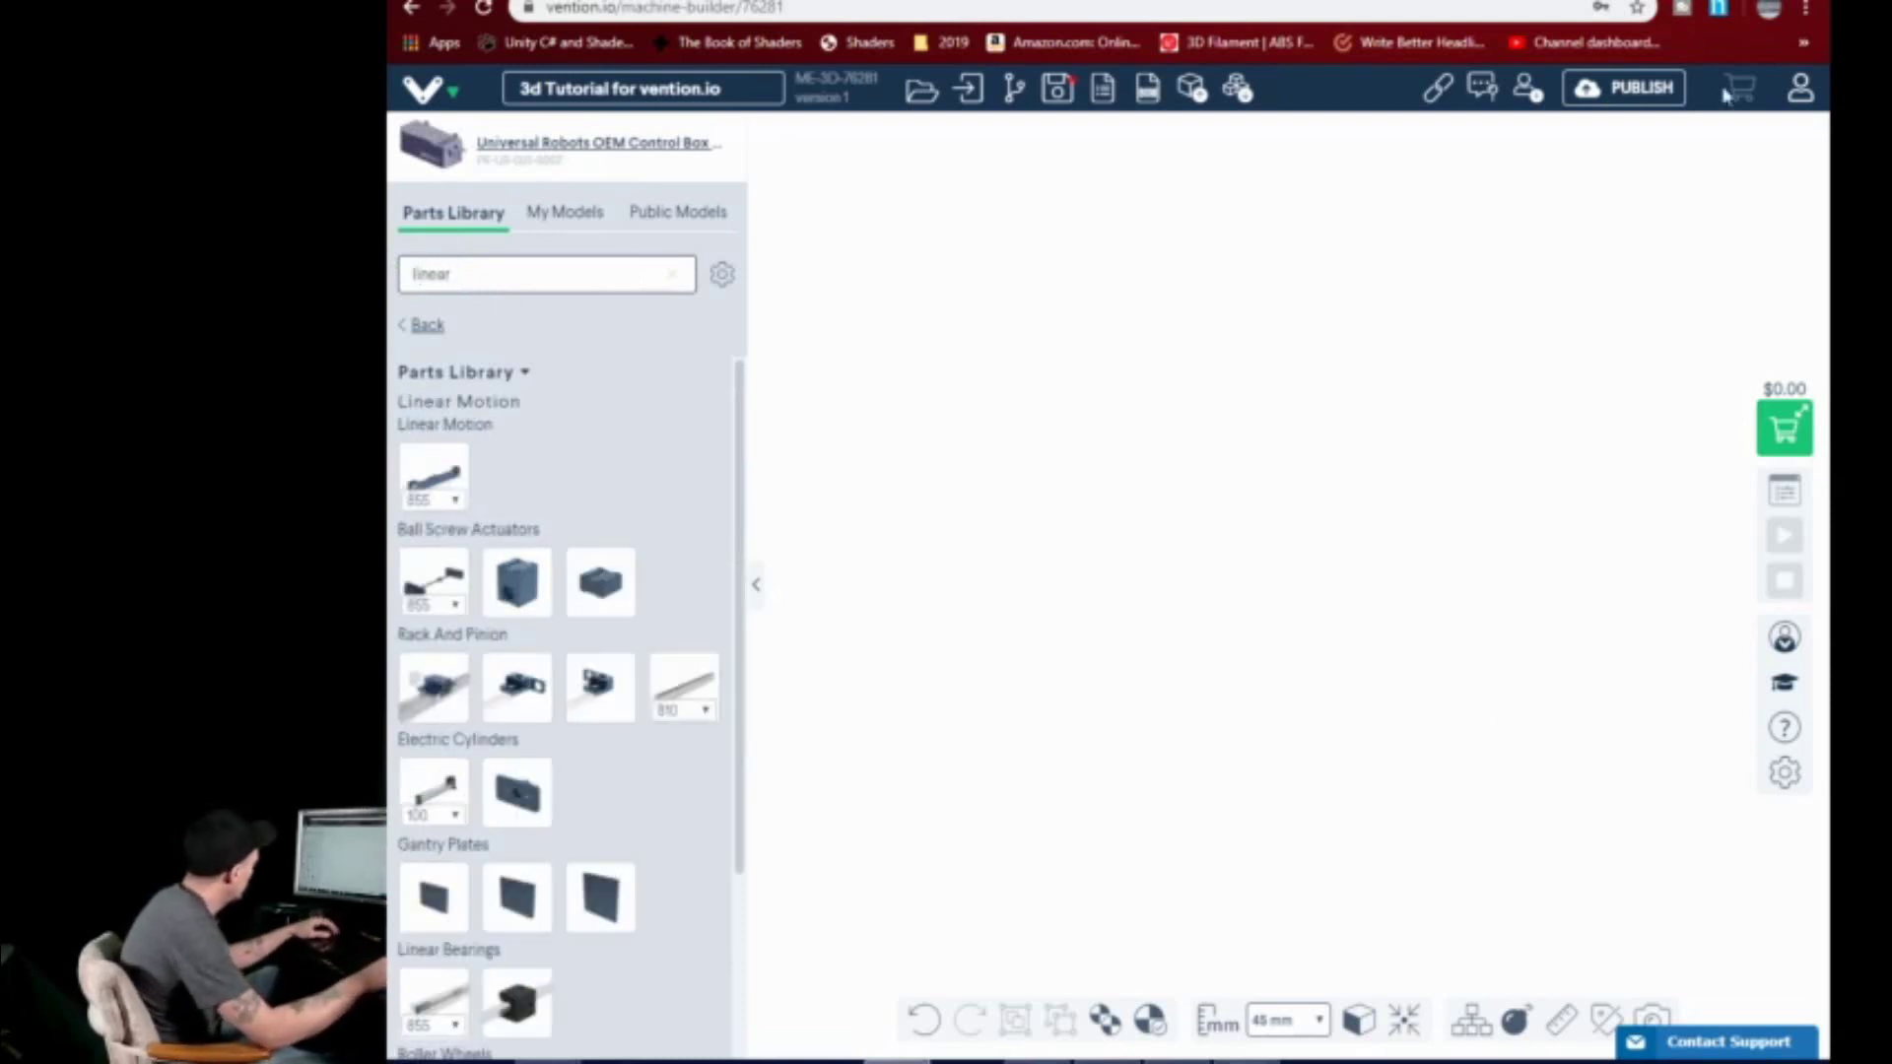
# - Choose the 585 length of the Ball Screw Linear Drive and place it upright in the workspace
pyautogui.moveTo(433, 579)
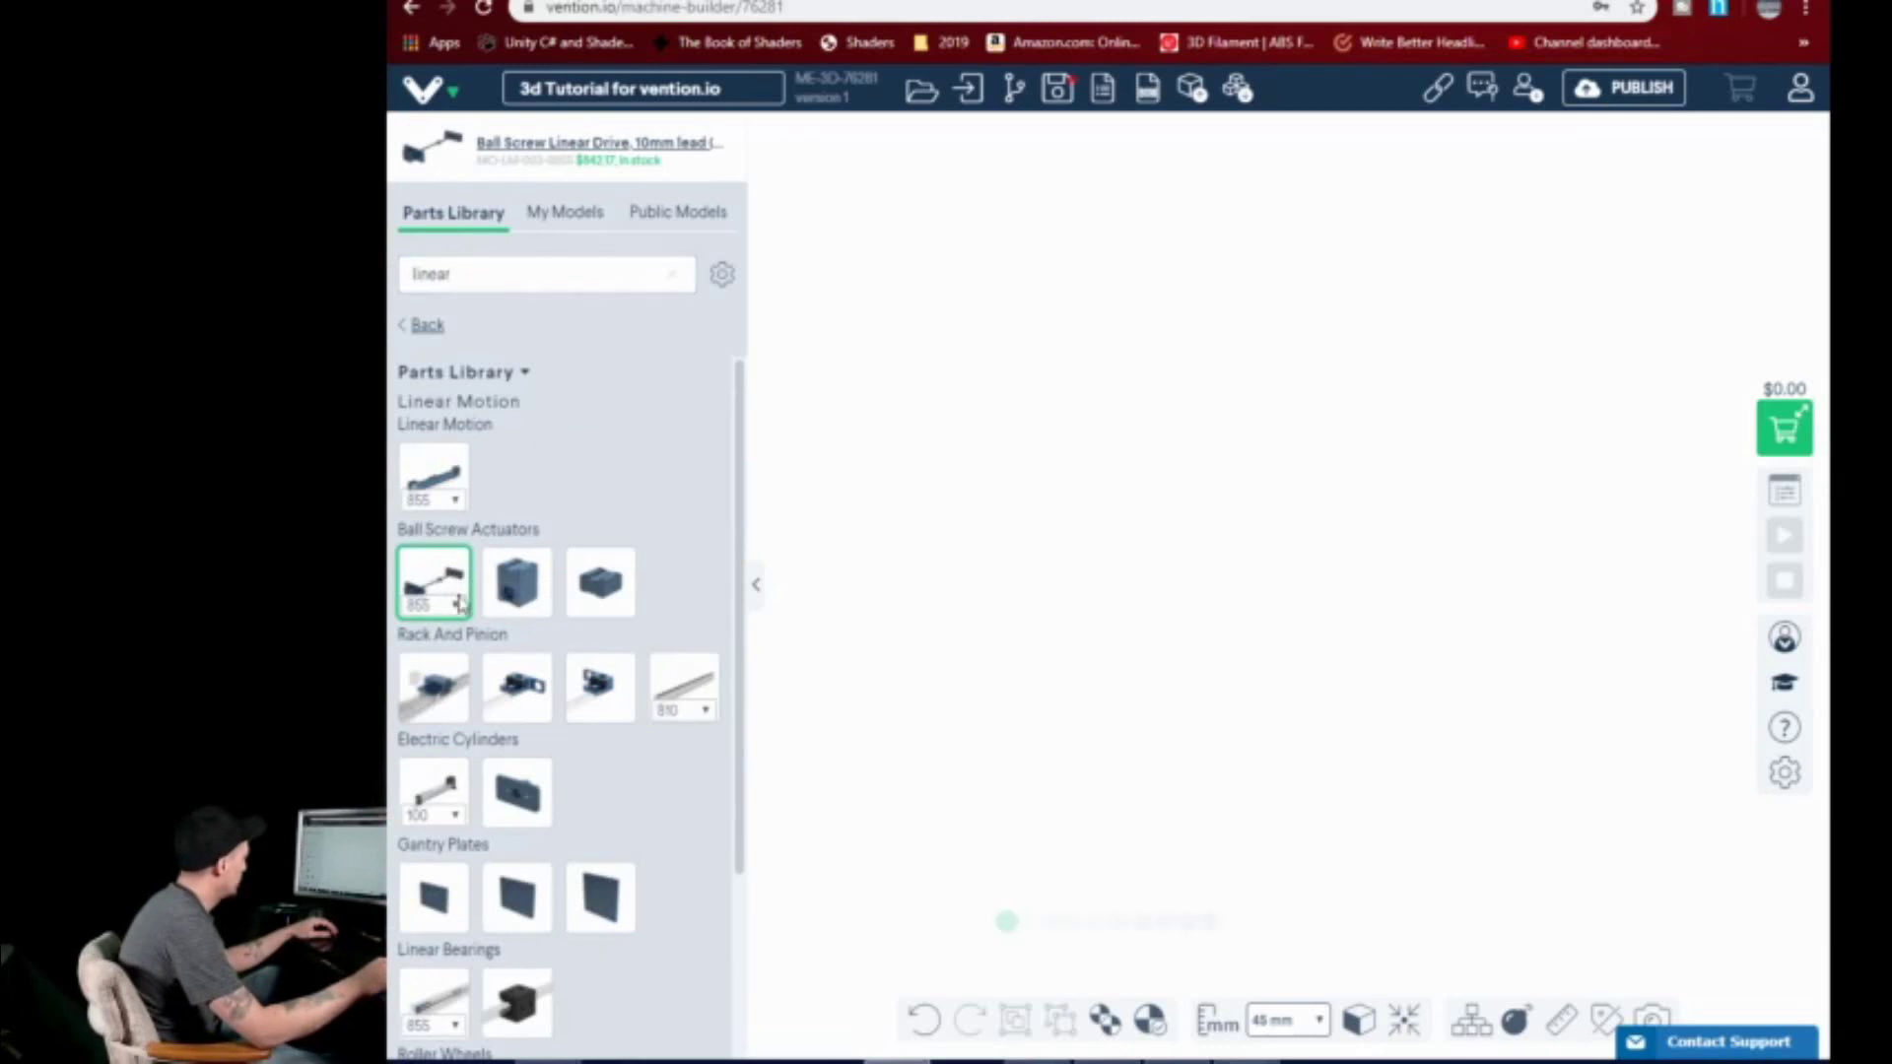
pyautogui.click(457, 604)
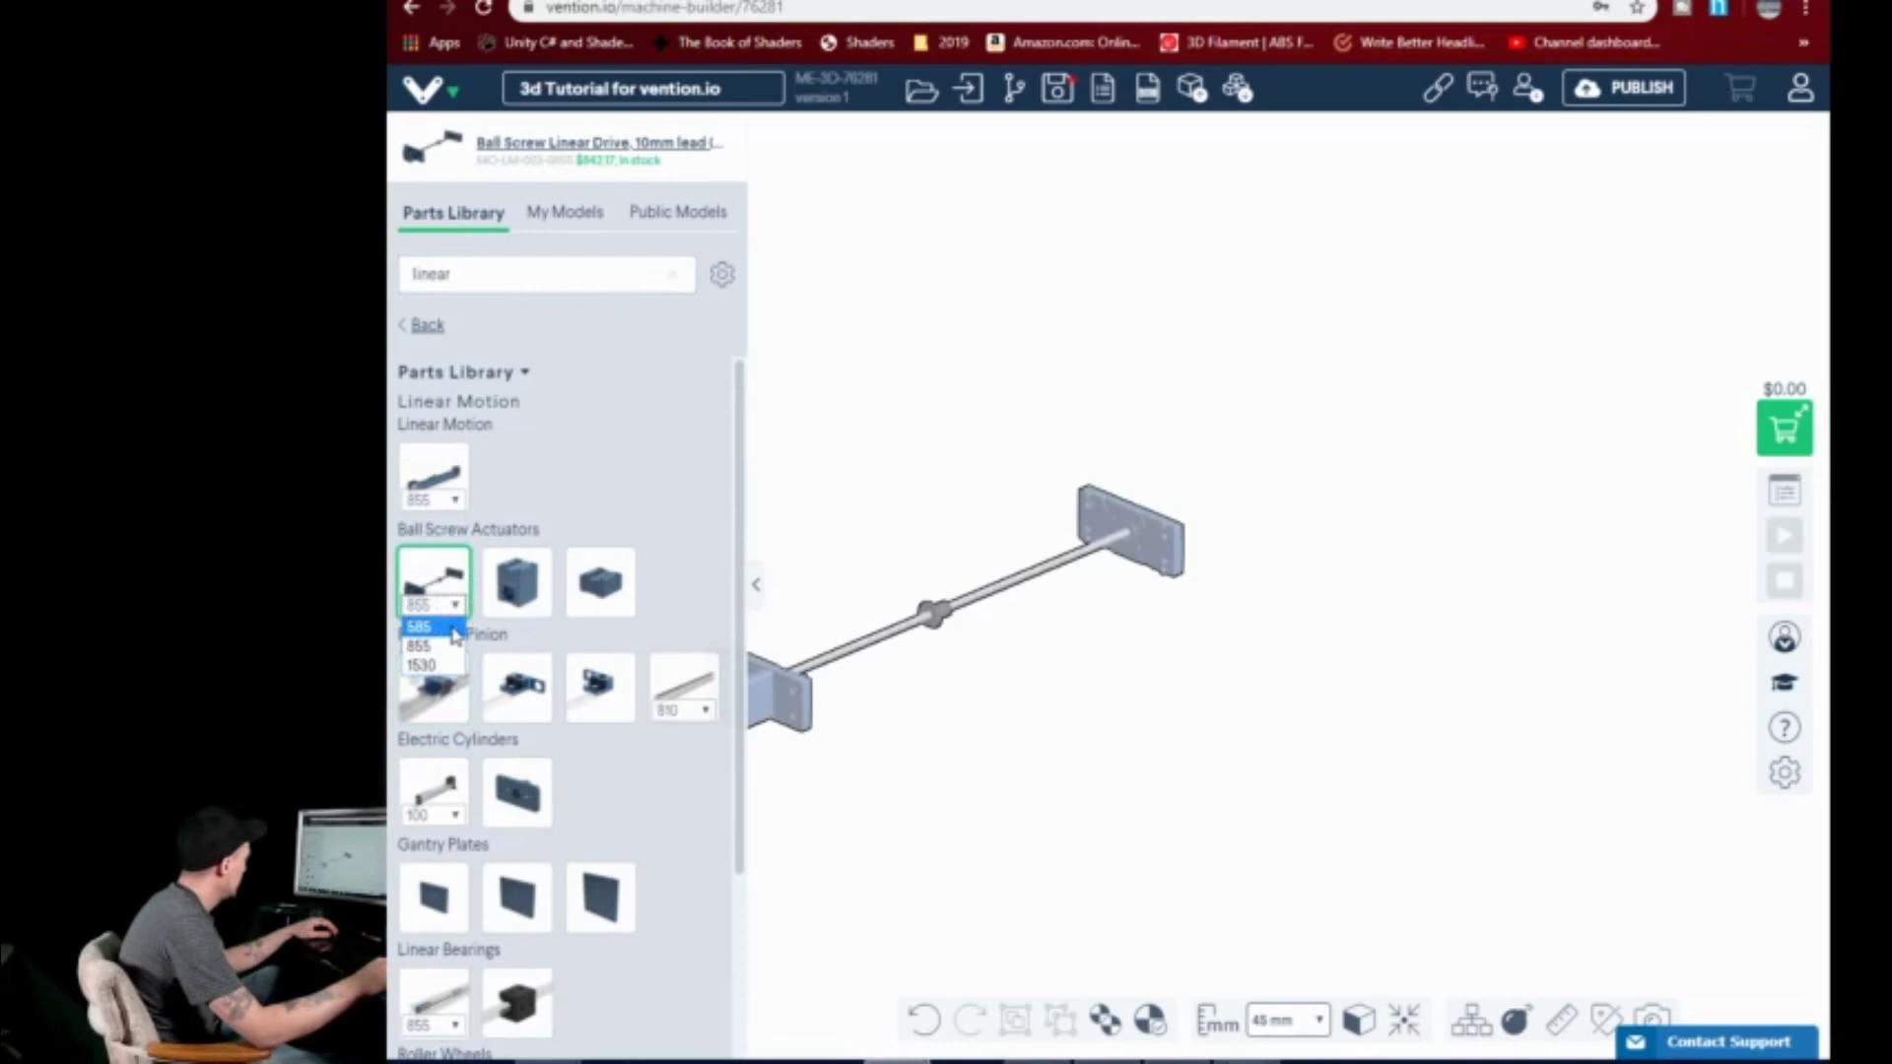
pyautogui.click(418, 627)
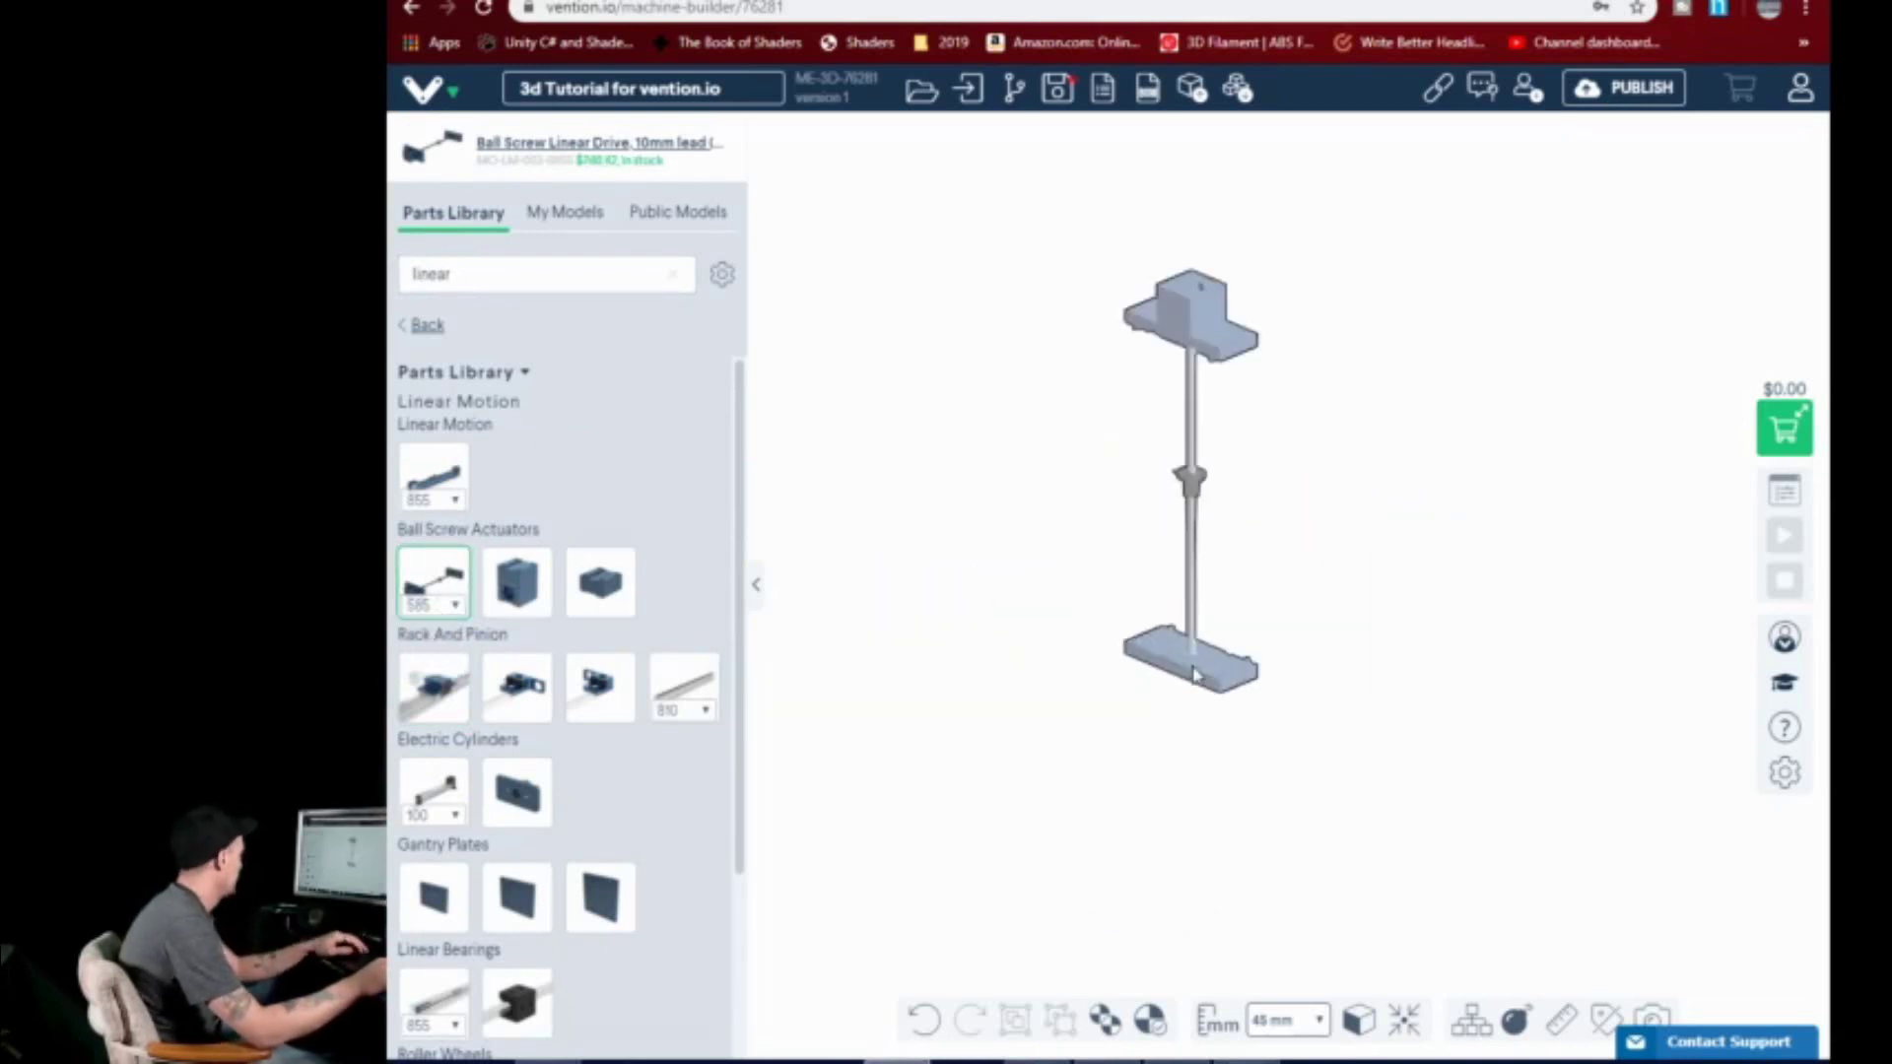
pyautogui.click(1194, 674)
# - Mount a Ball Screw Nut Housing around the ball screw nut, keeping the first offered orientation
pyautogui.scroll(5, 1191, 485)
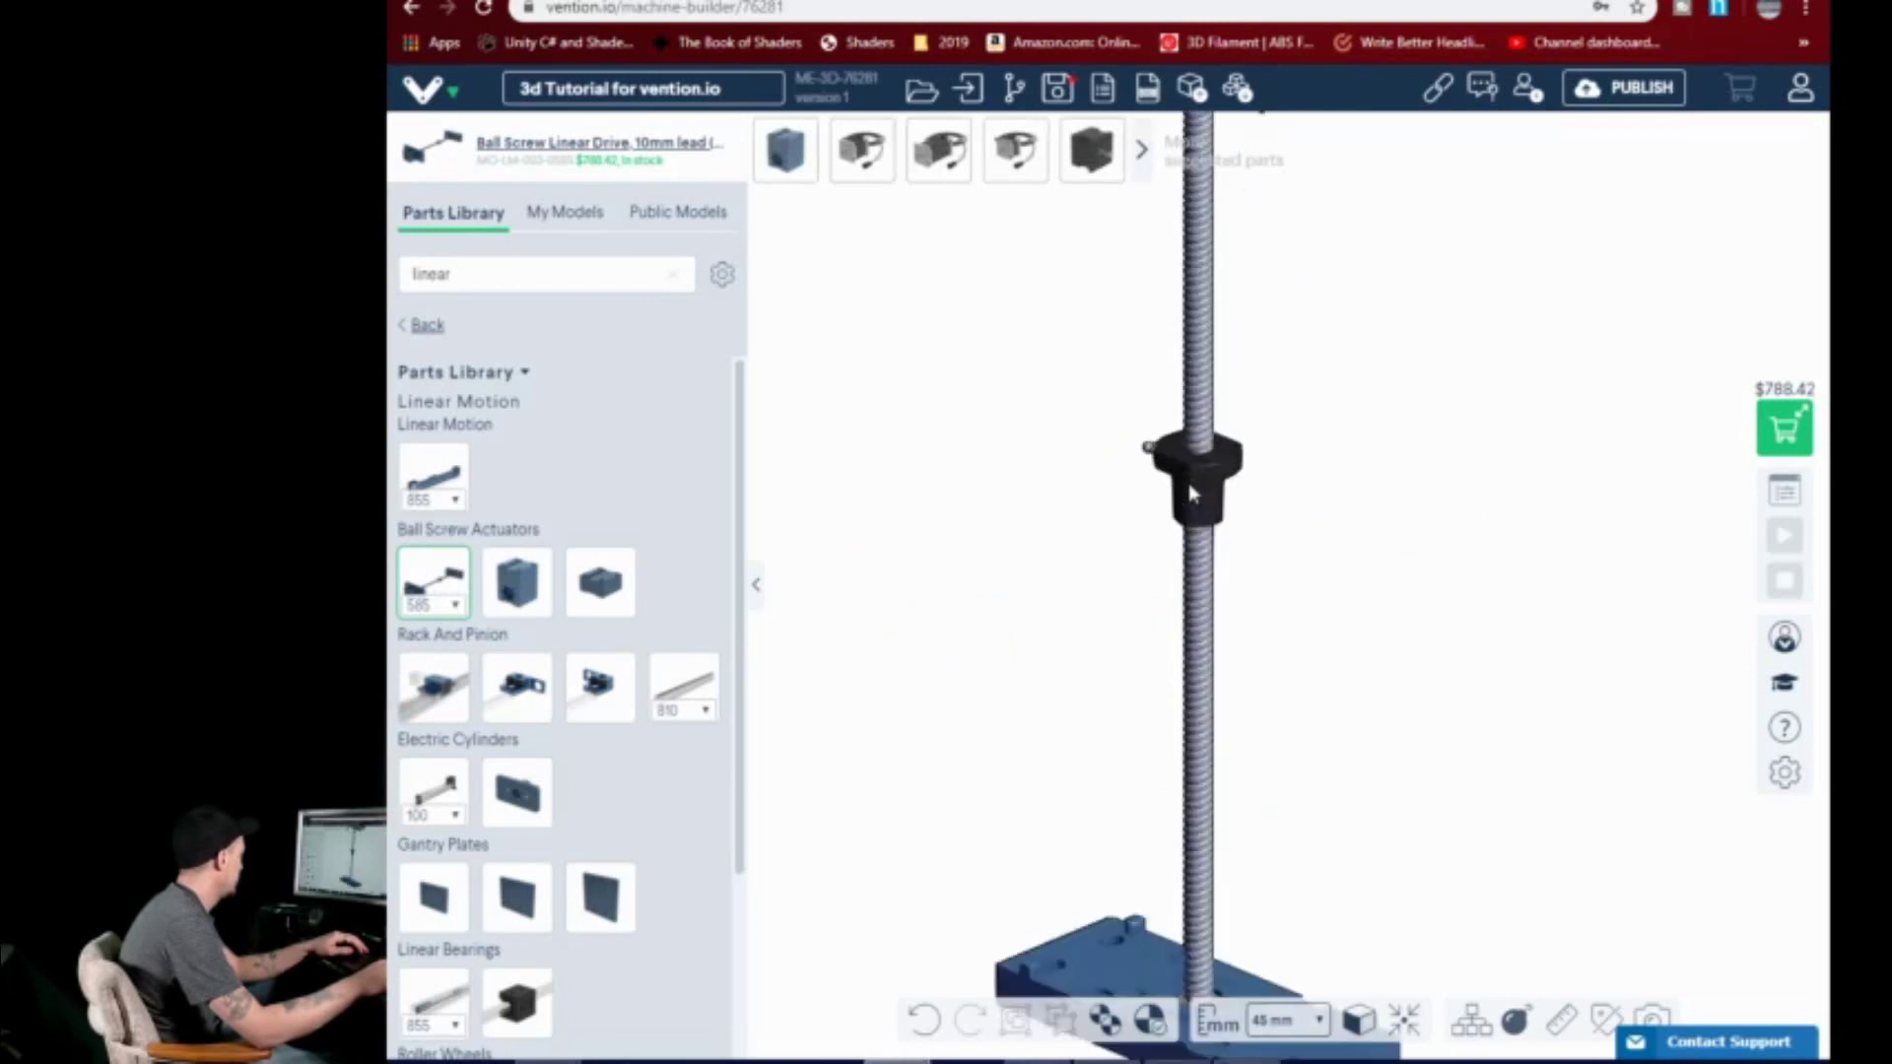
pyautogui.click(1155, 456)
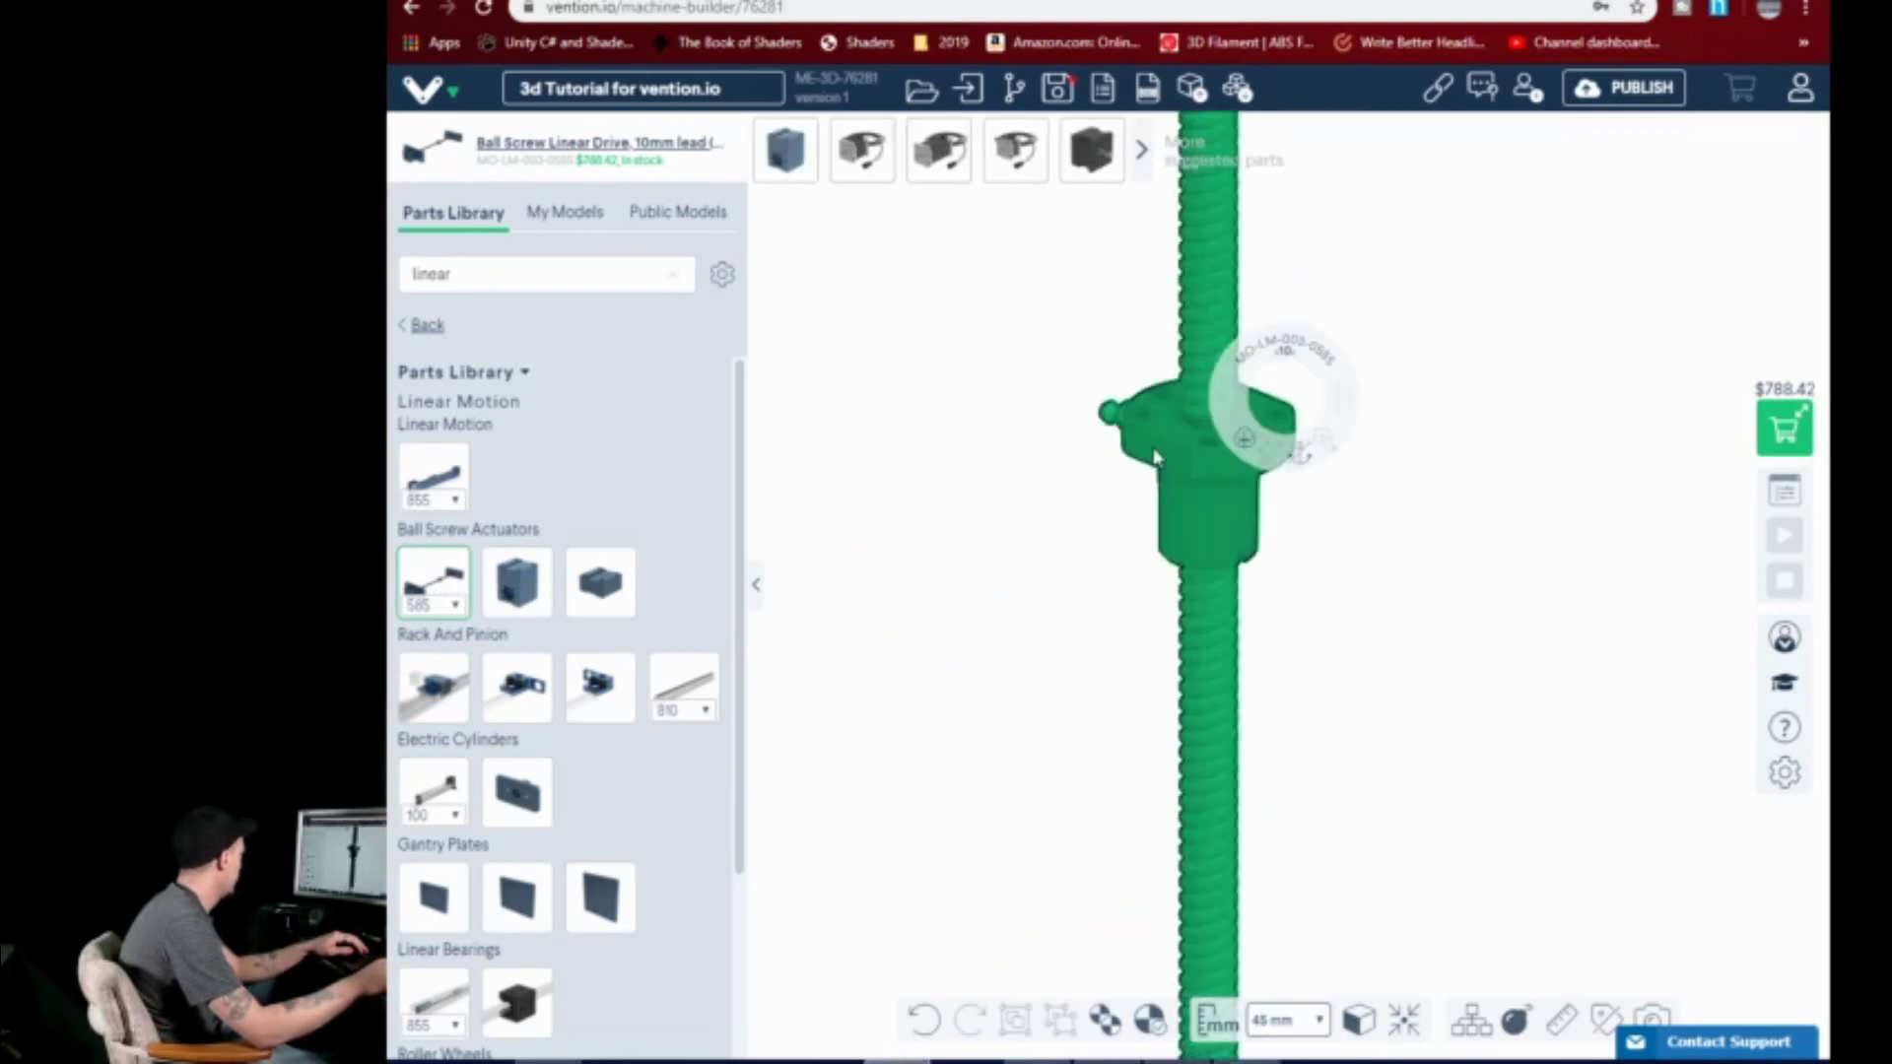
pyautogui.scroll(-1, 1155, 455)
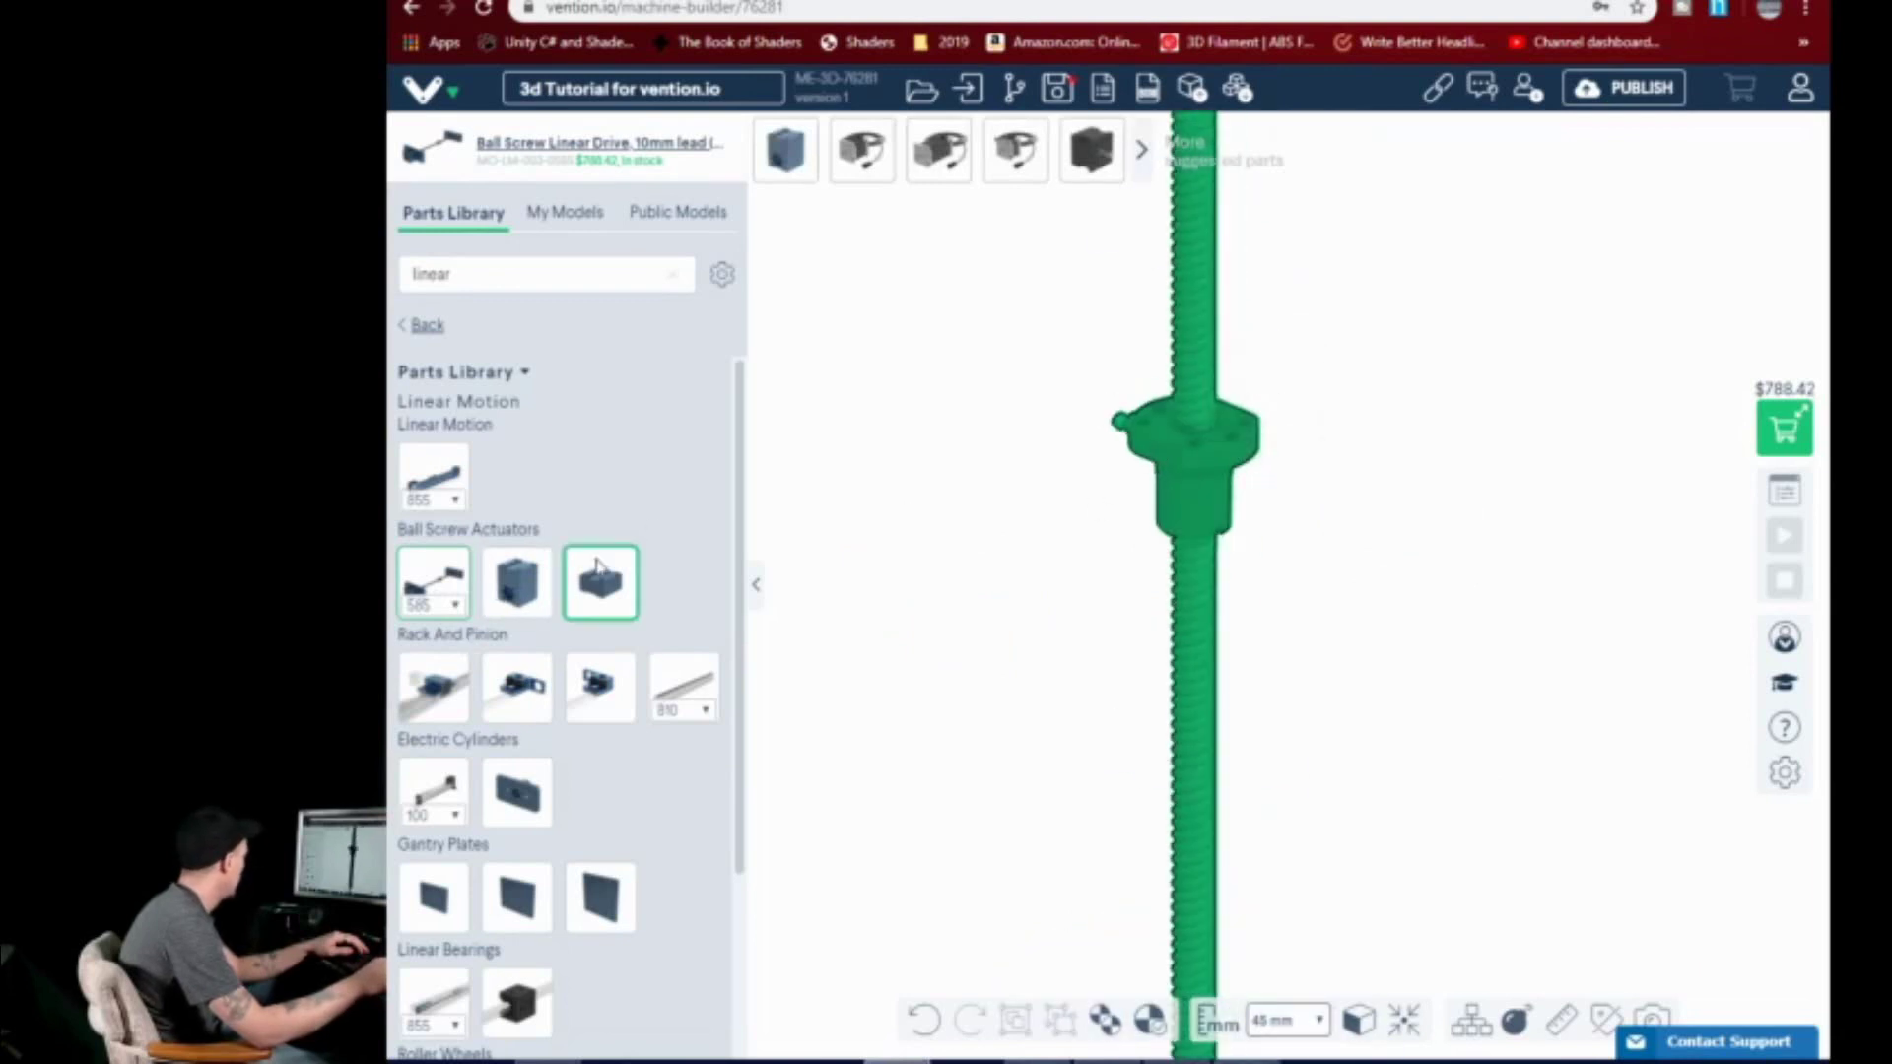
pyautogui.moveTo(520, 603); pyautogui.dragTo(1202, 478)
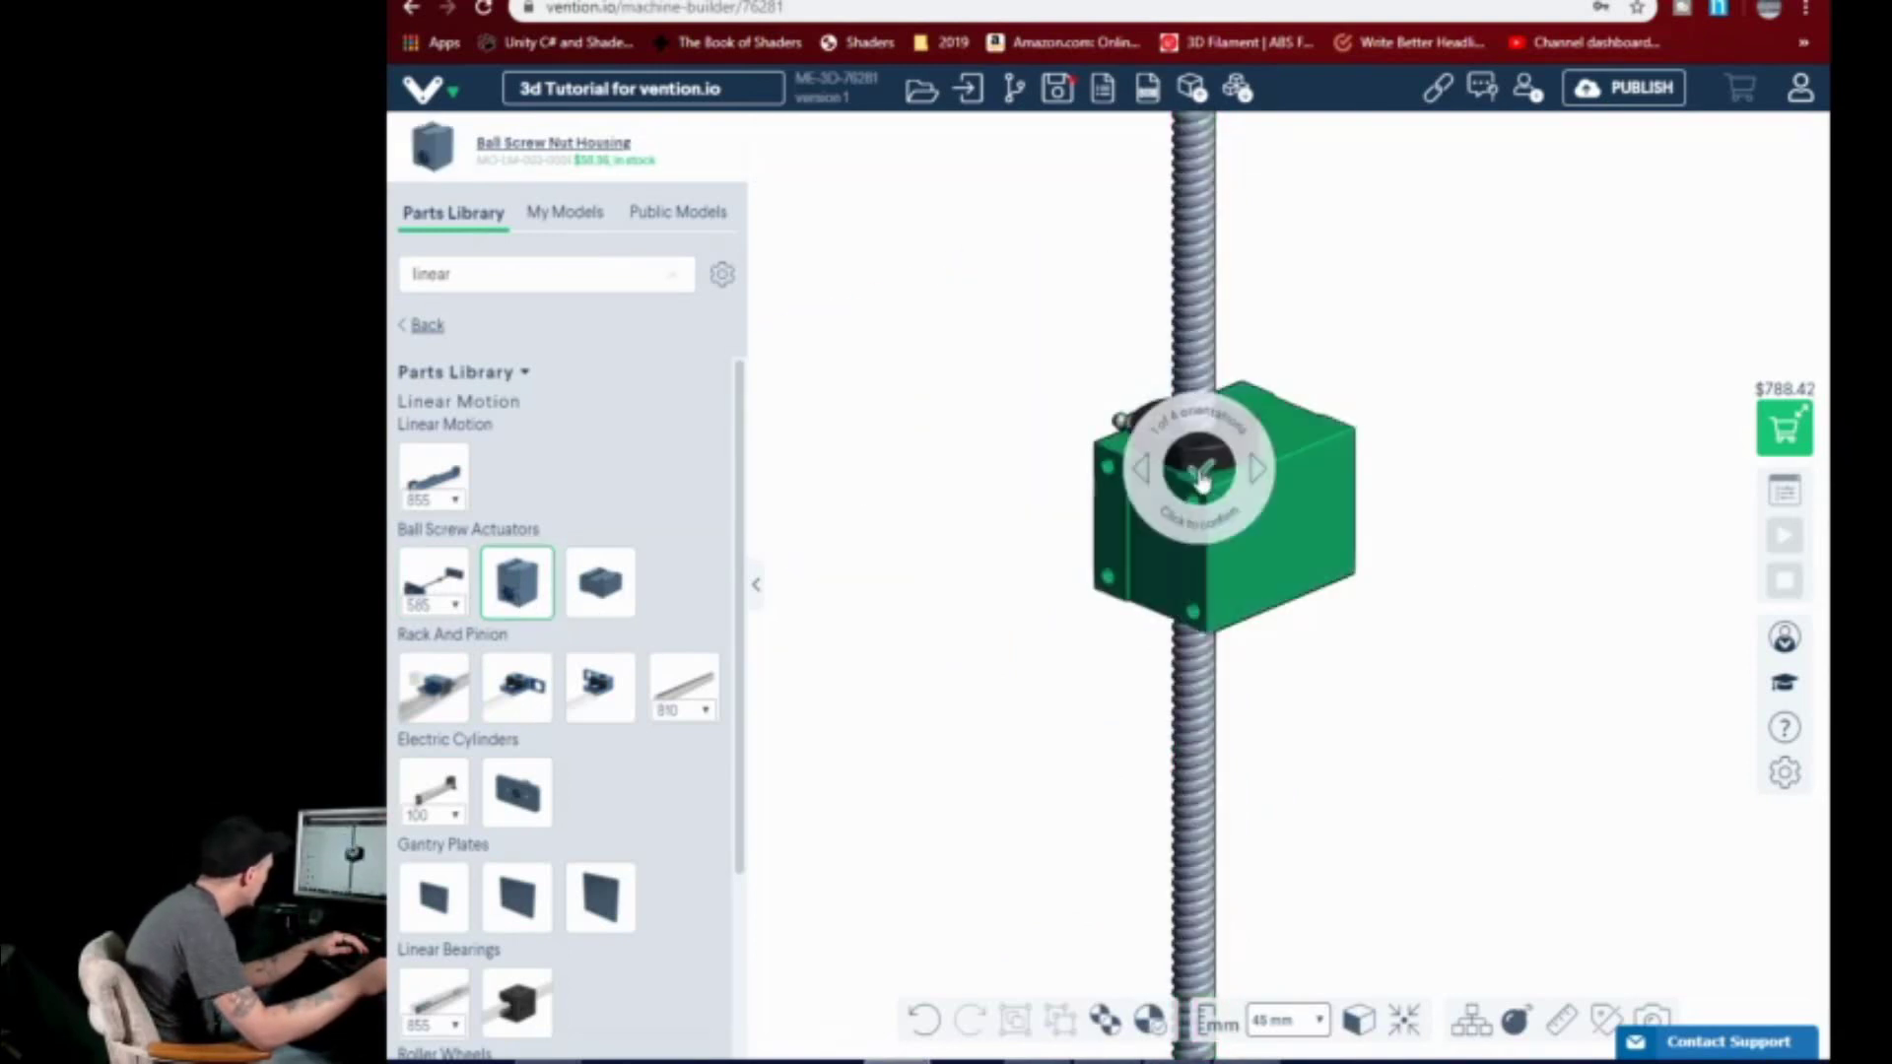
pyautogui.click(1202, 479)
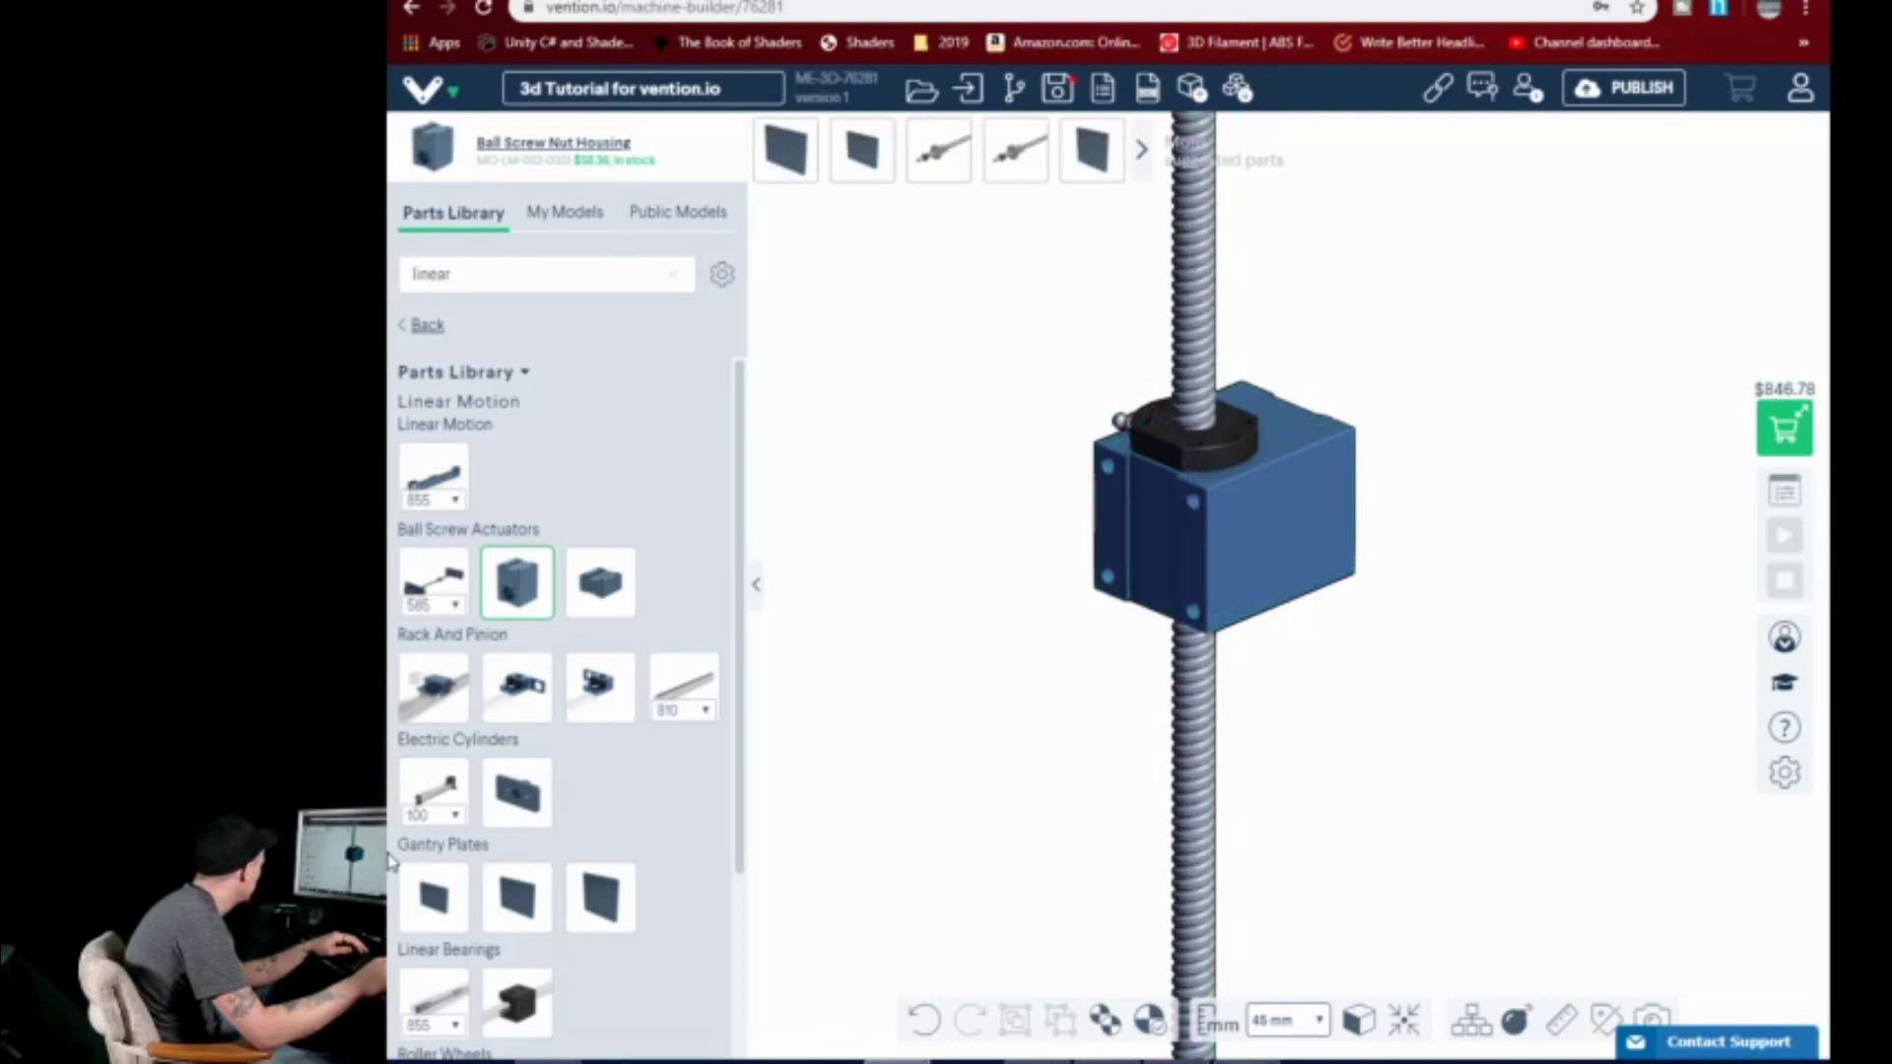
# - Try the 810 mm Gear Rack next to the ball screw drive and discard it
pyautogui.moveTo(1617, 600); pyautogui.dragTo(1567, 660, button='right')
pyautogui.click(684, 690)
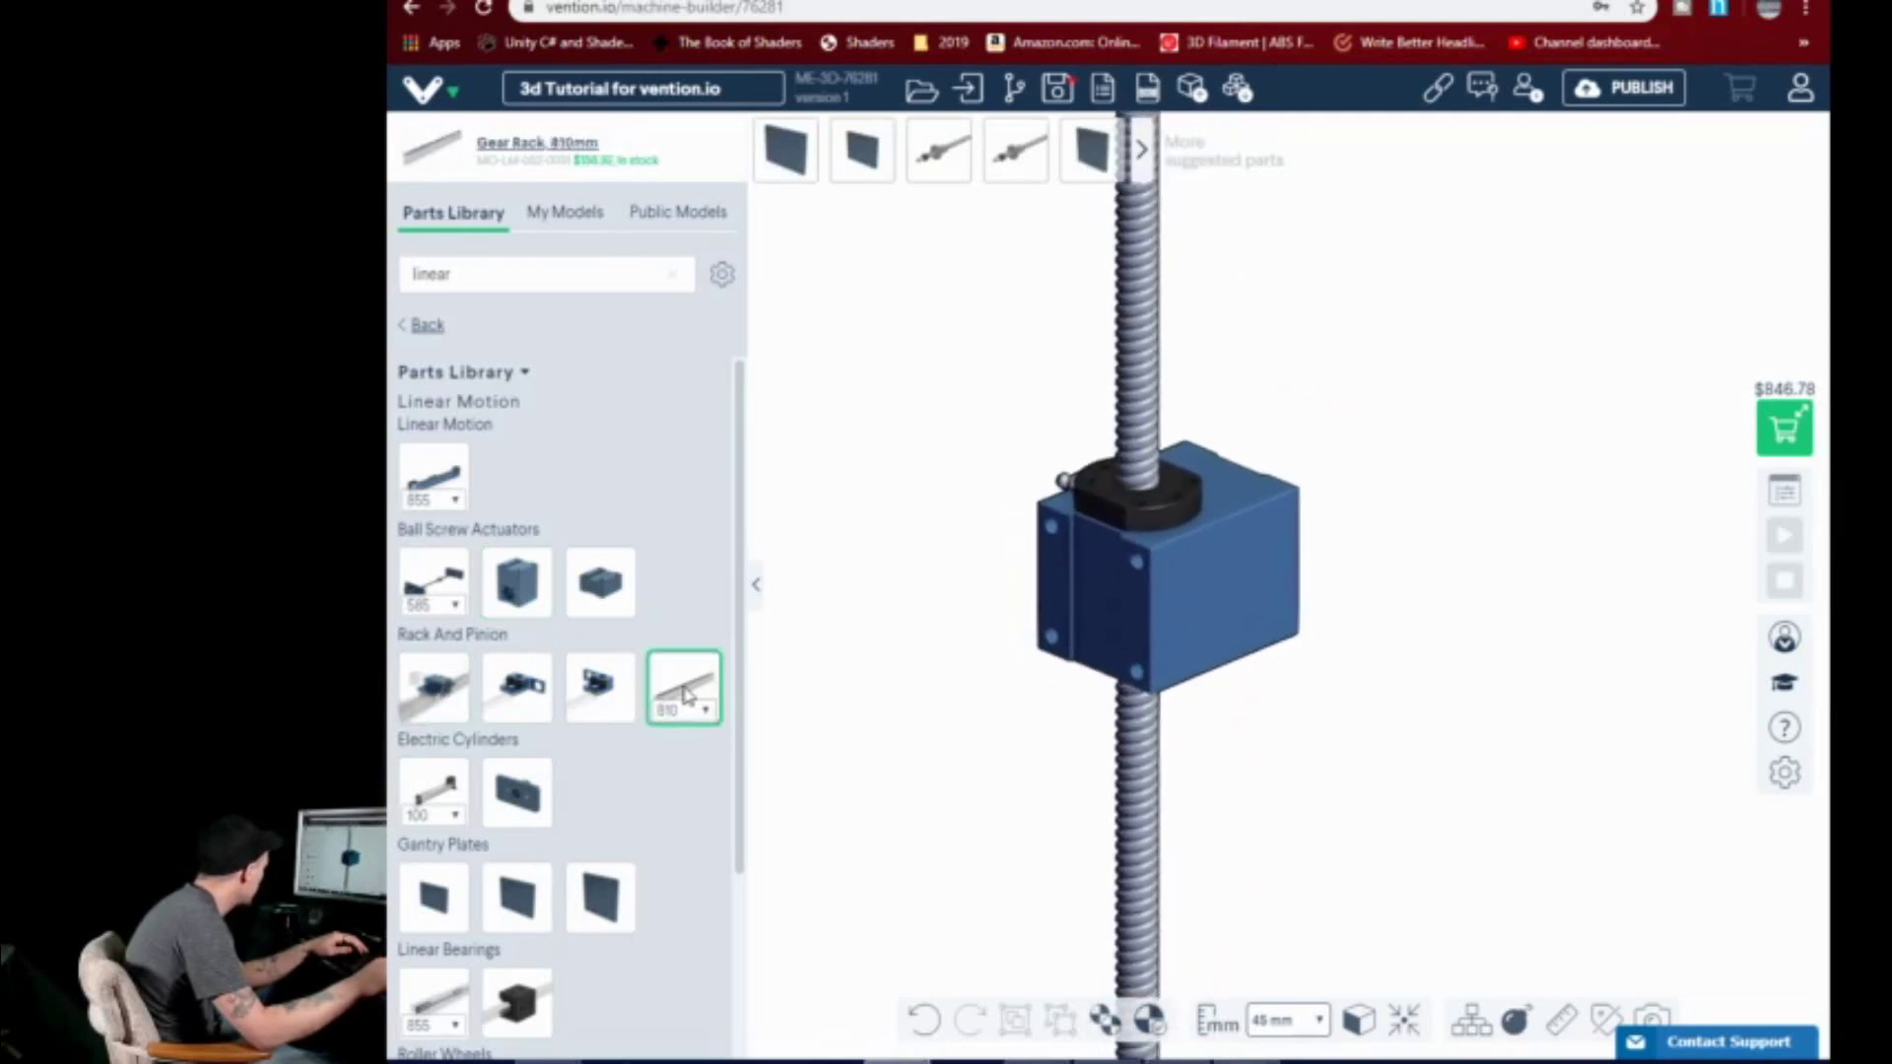
pyautogui.click(707, 712)
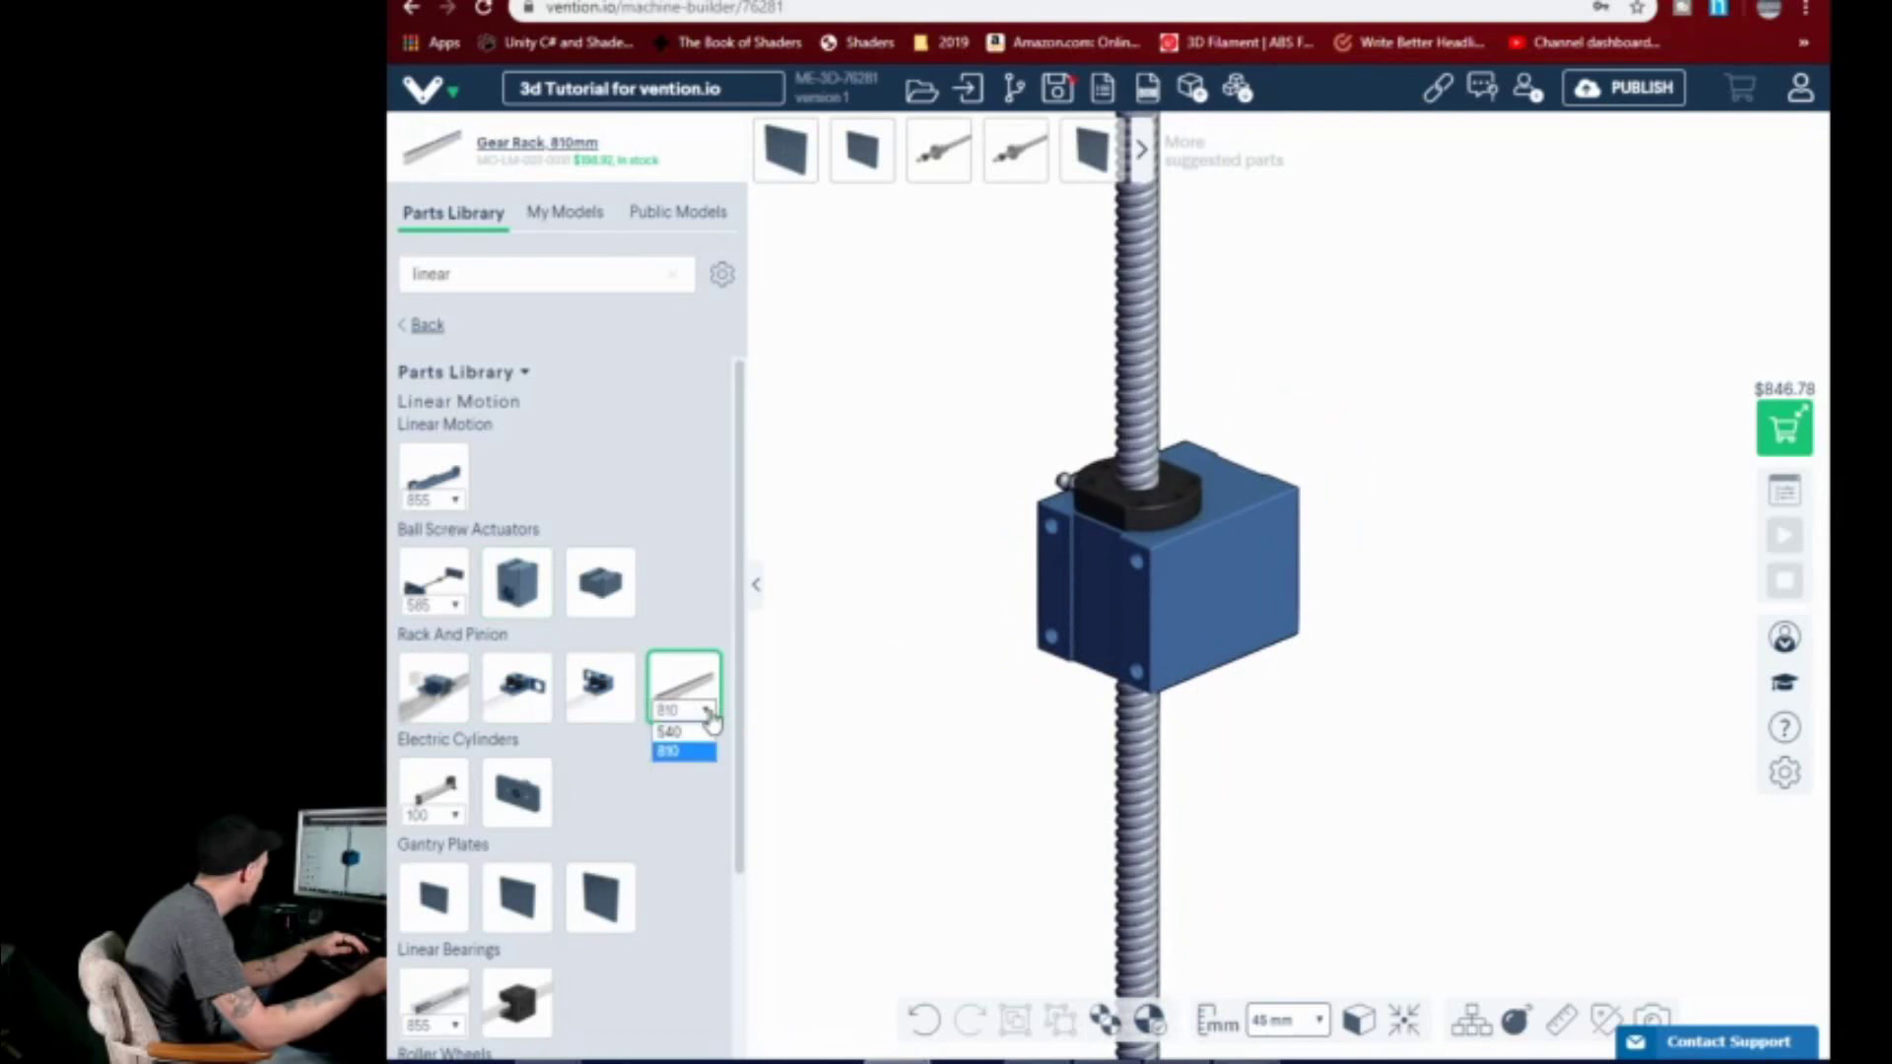
pyautogui.click(680, 752)
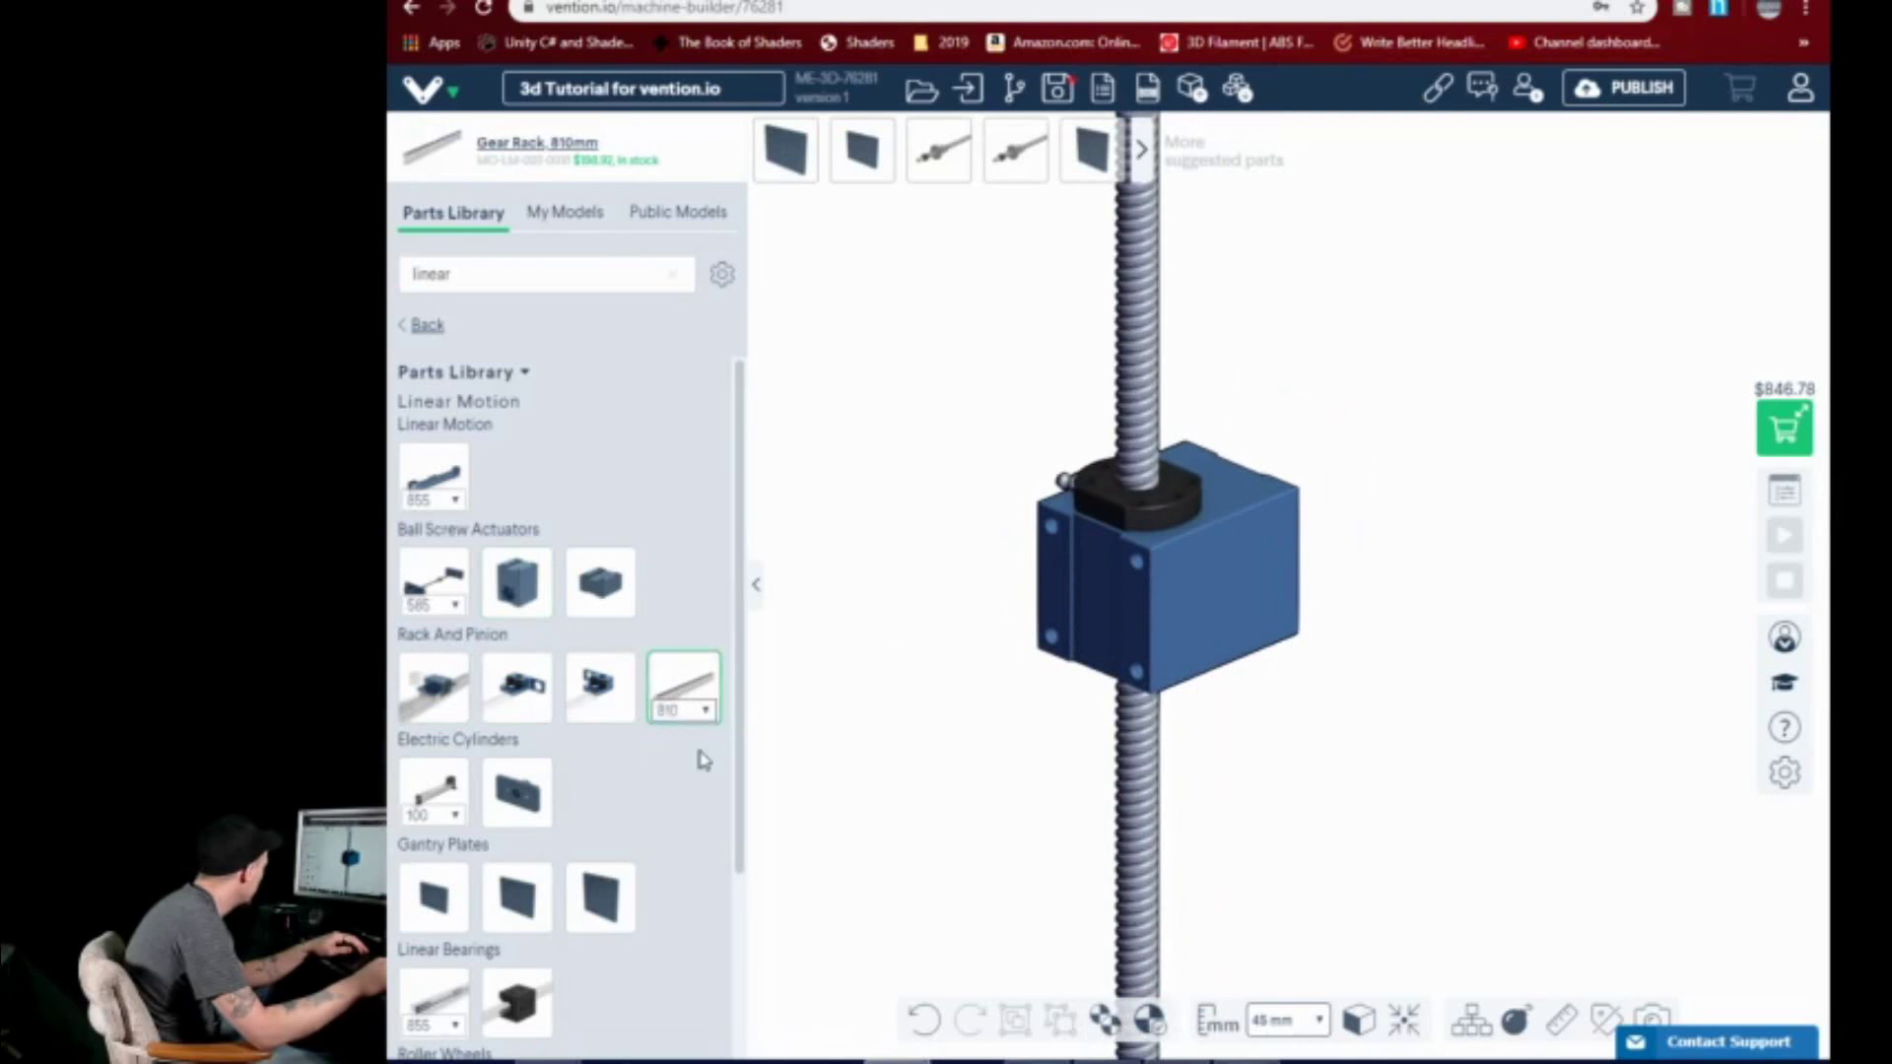
pyautogui.moveTo(684, 687); pyautogui.dragTo(1385, 860)
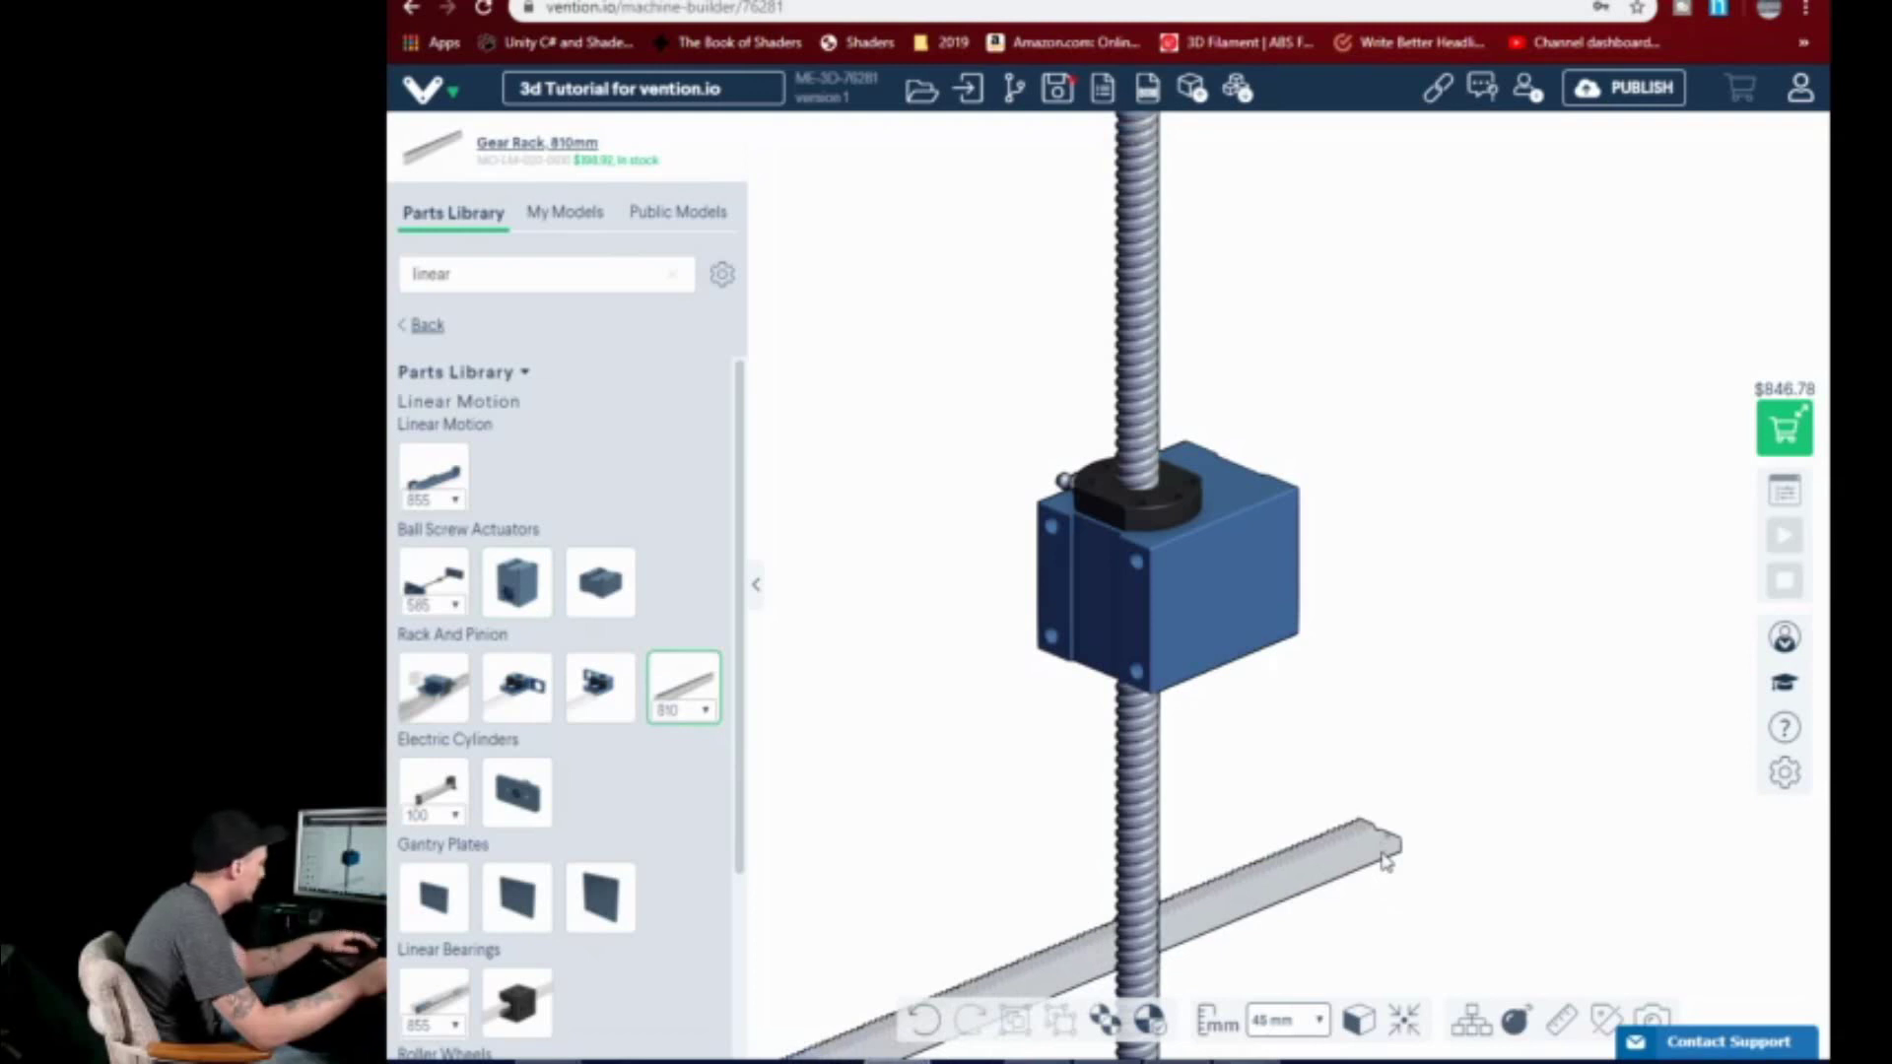
pyautogui.press('Delete')
# - Place the 855 mm shaft for linear bearings upright beside the ball screw drive, at the edge of its base plate
pyautogui.click(430, 803)
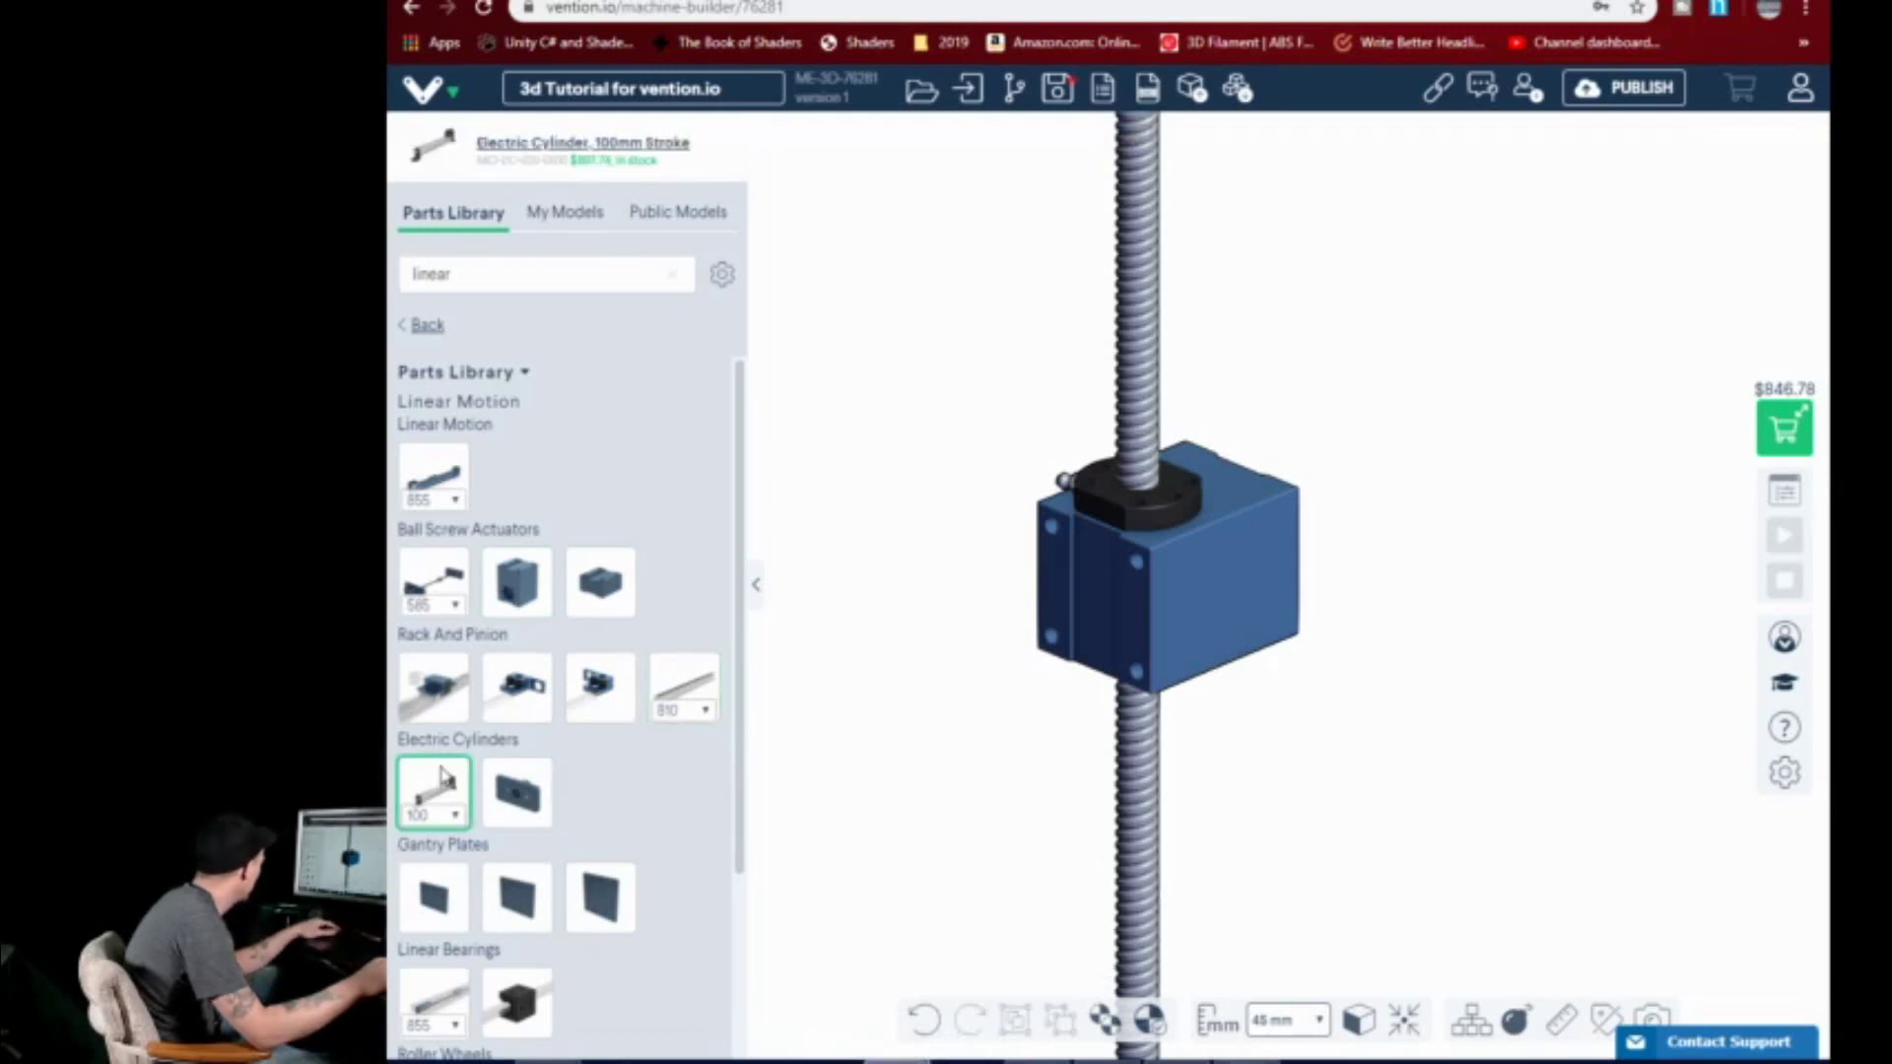
pyautogui.click(434, 996)
pyautogui.scroll(-3, 433, 996)
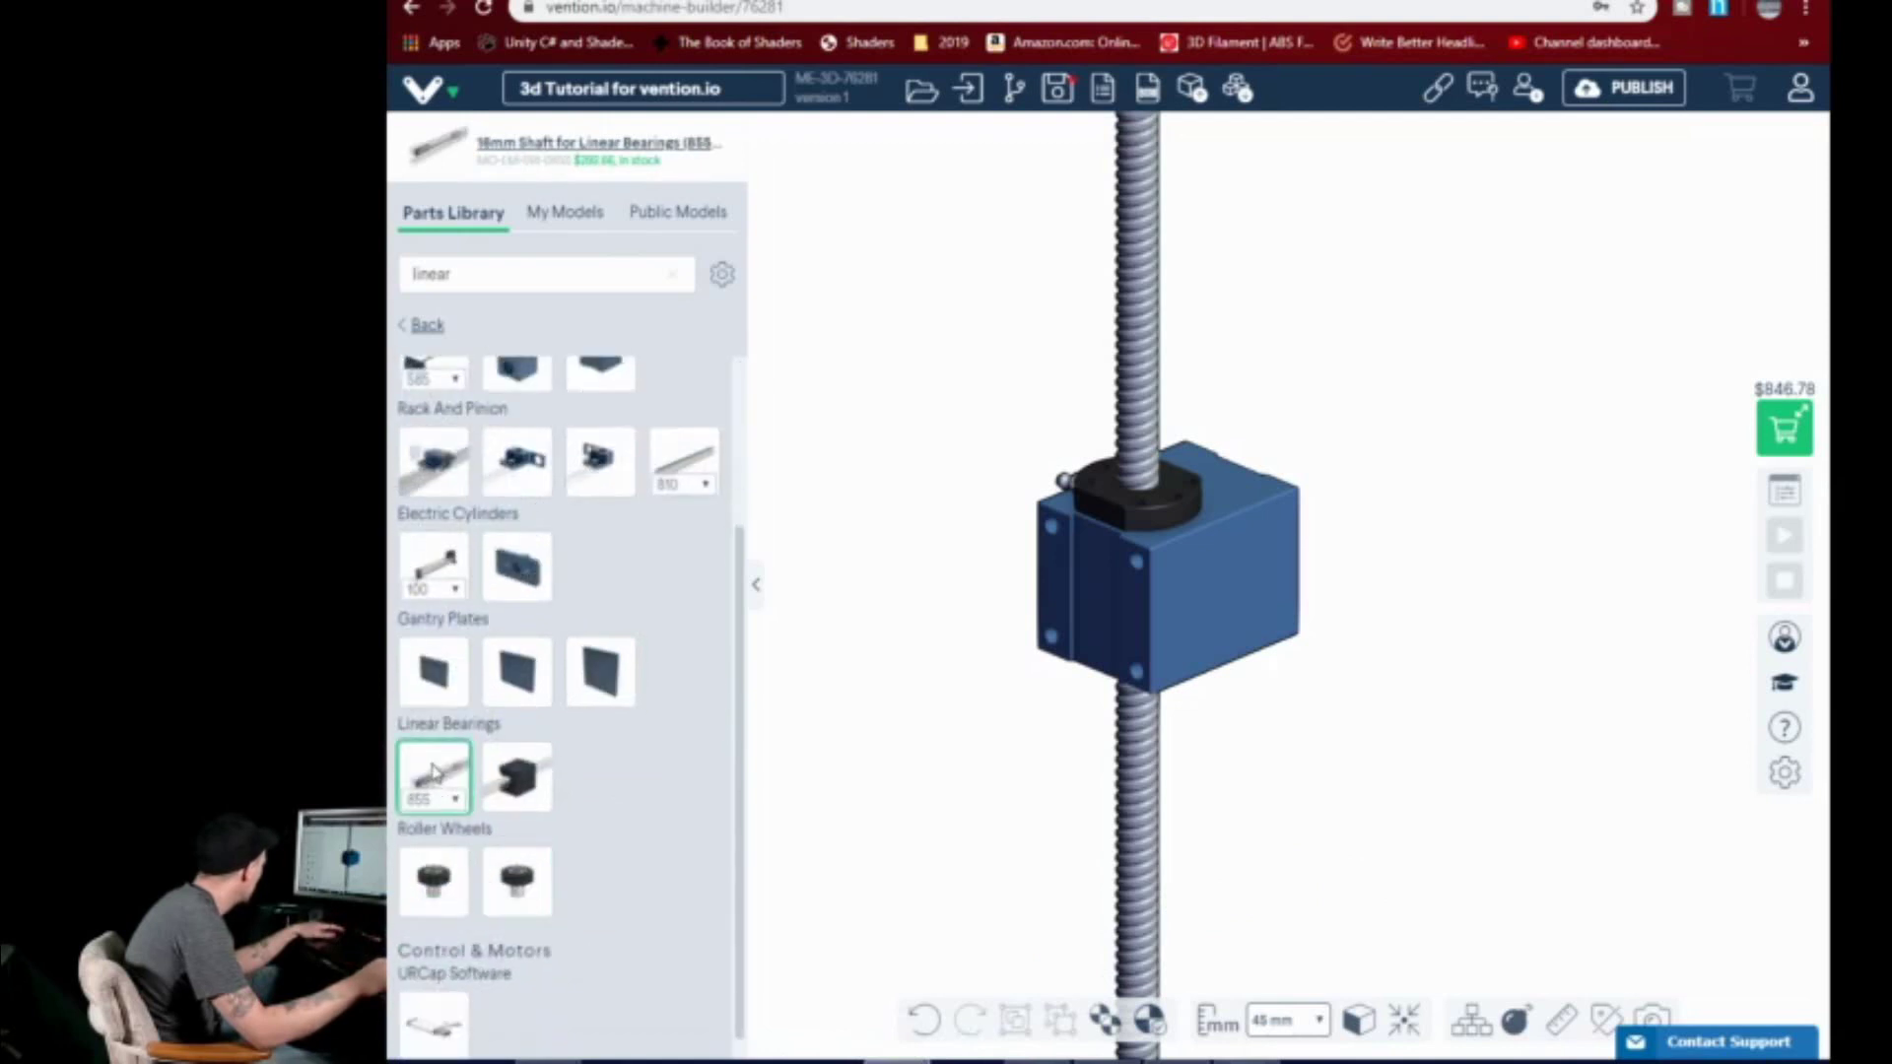
pyautogui.moveTo(429, 793); pyautogui.dragTo(1321, 921)
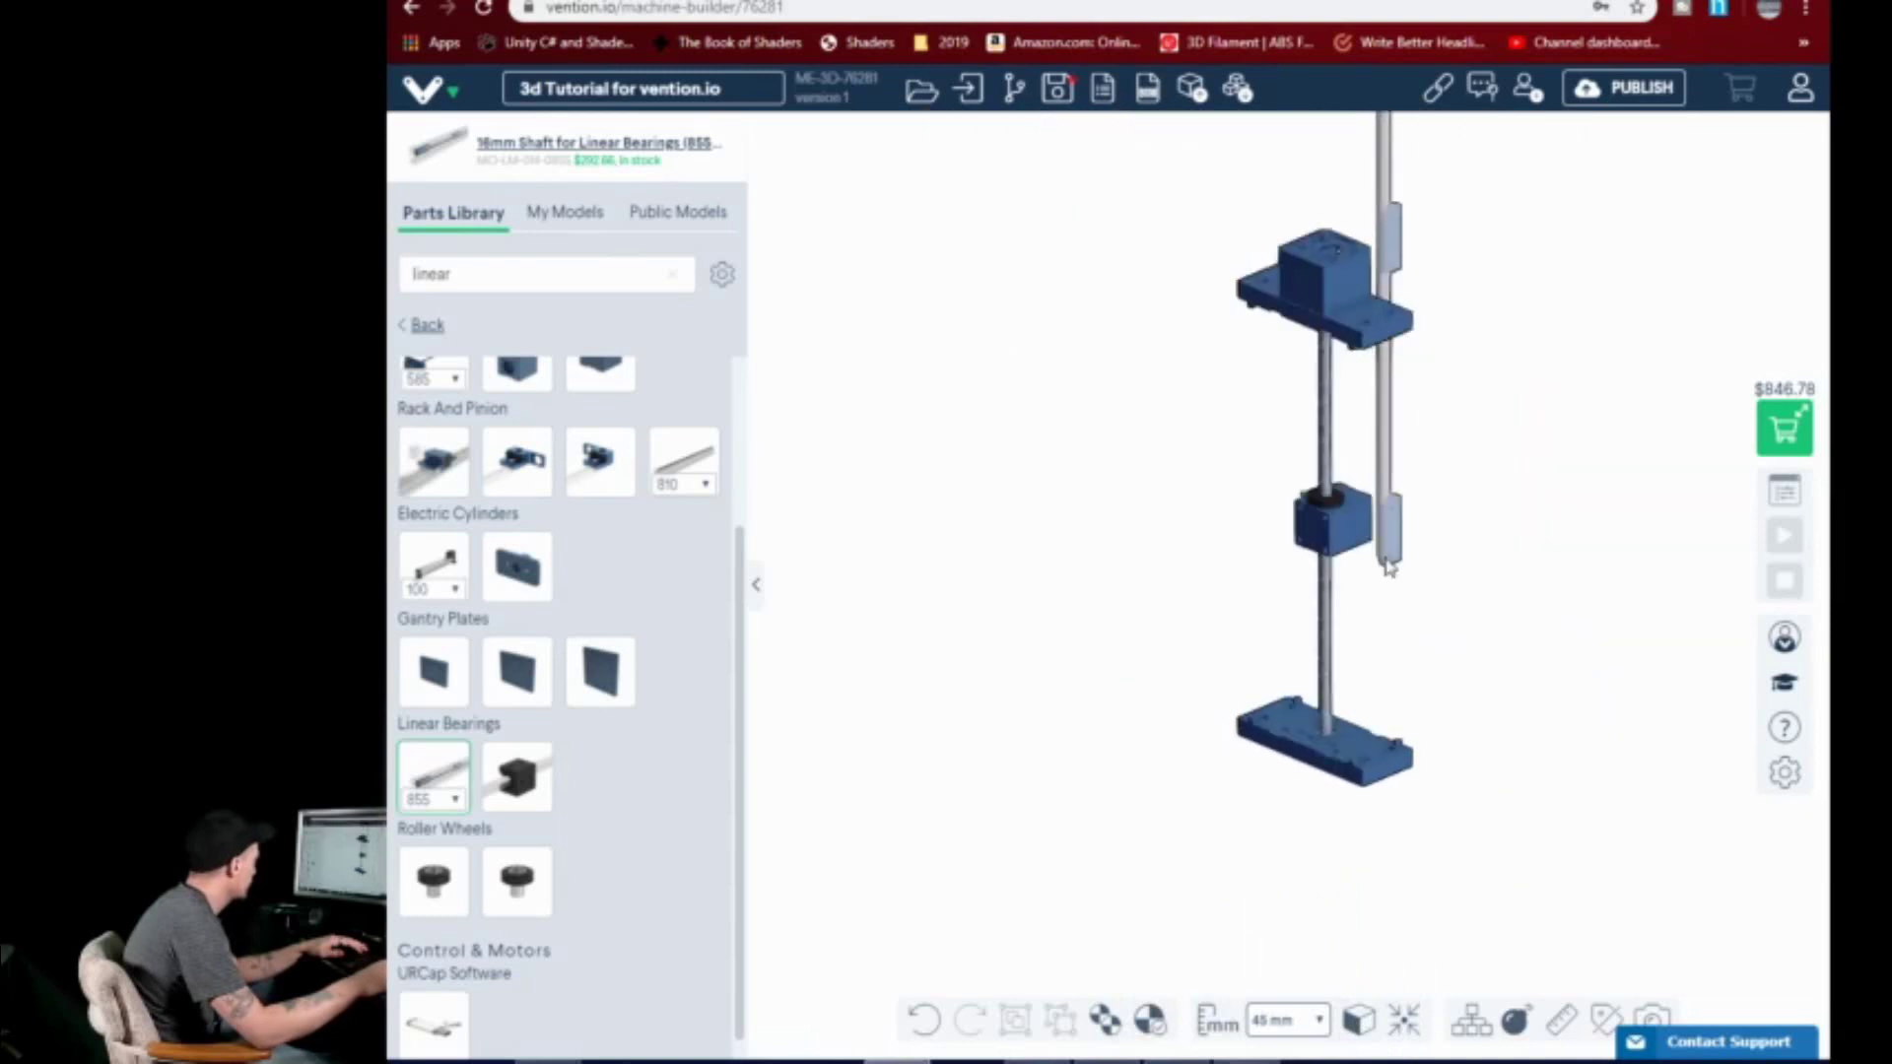
pyautogui.moveTo(1404, 826); pyautogui.dragTo(1436, 845)
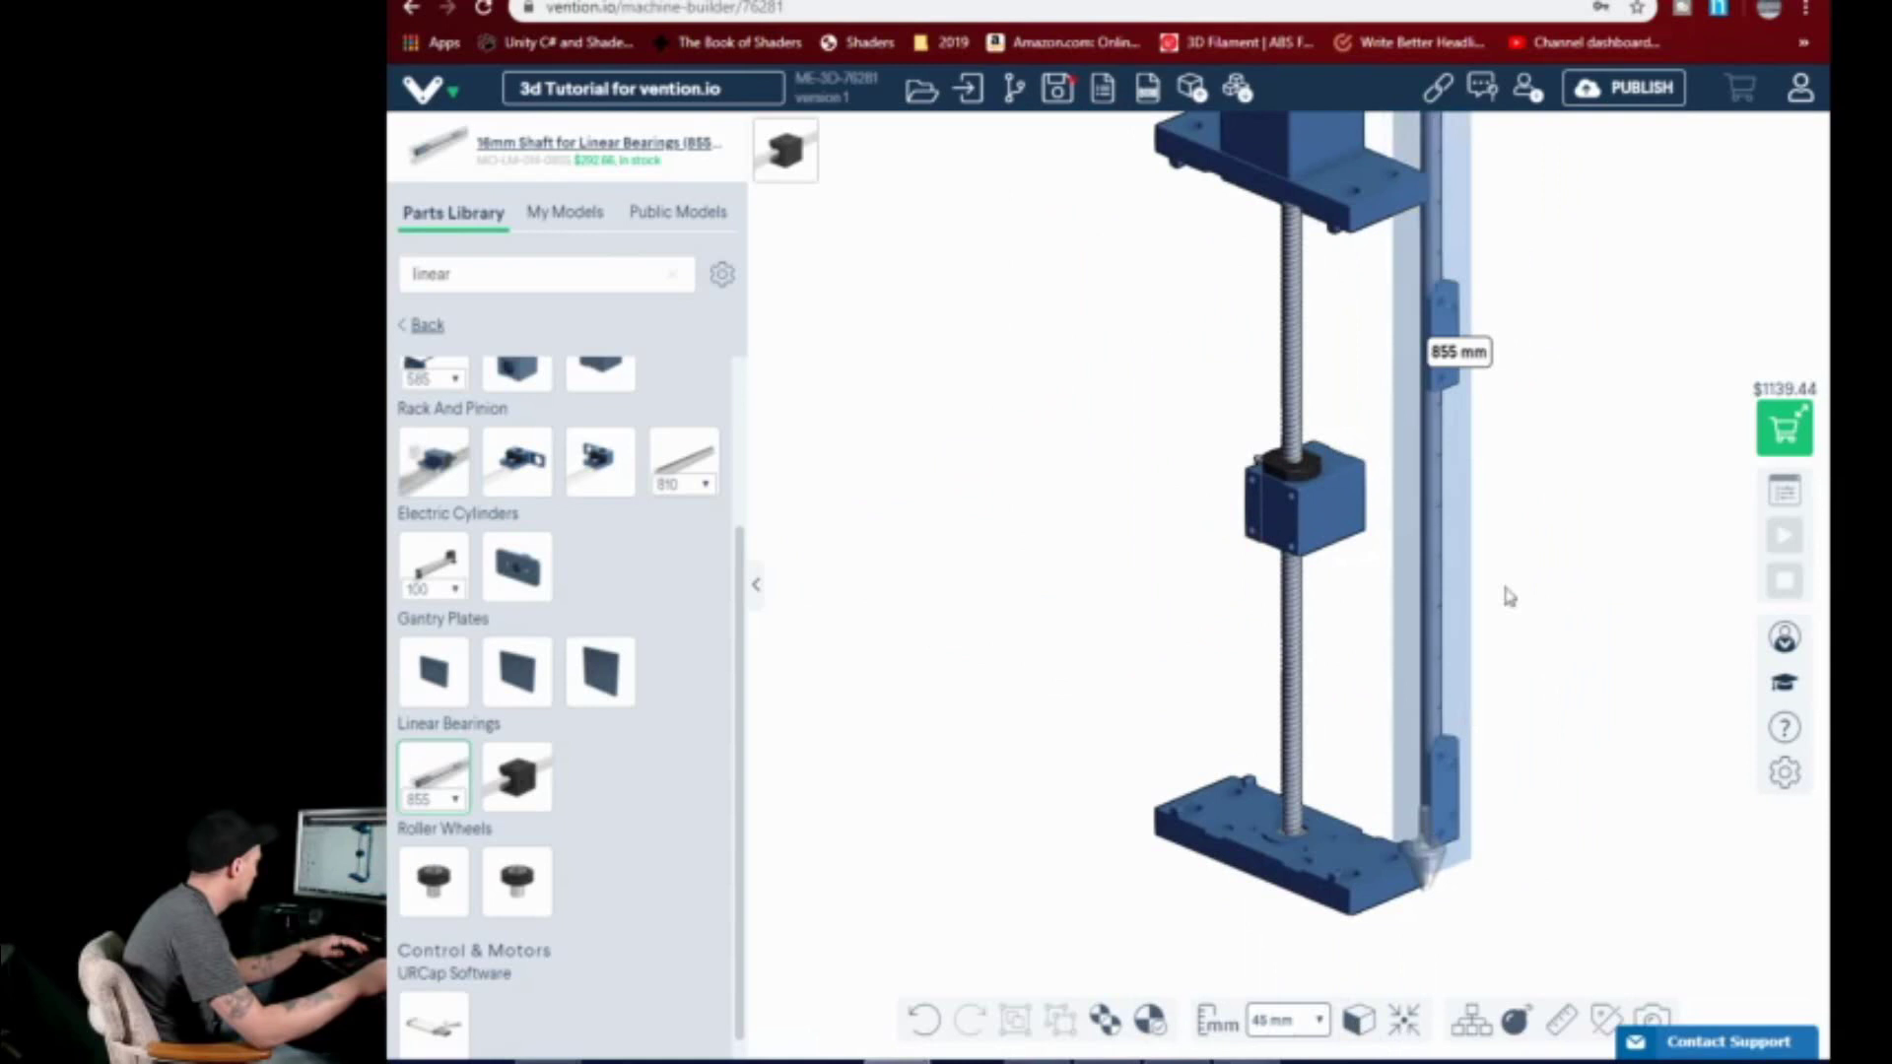
pyautogui.moveTo(1566, 551); pyautogui.dragTo(1440, 612, button='right')
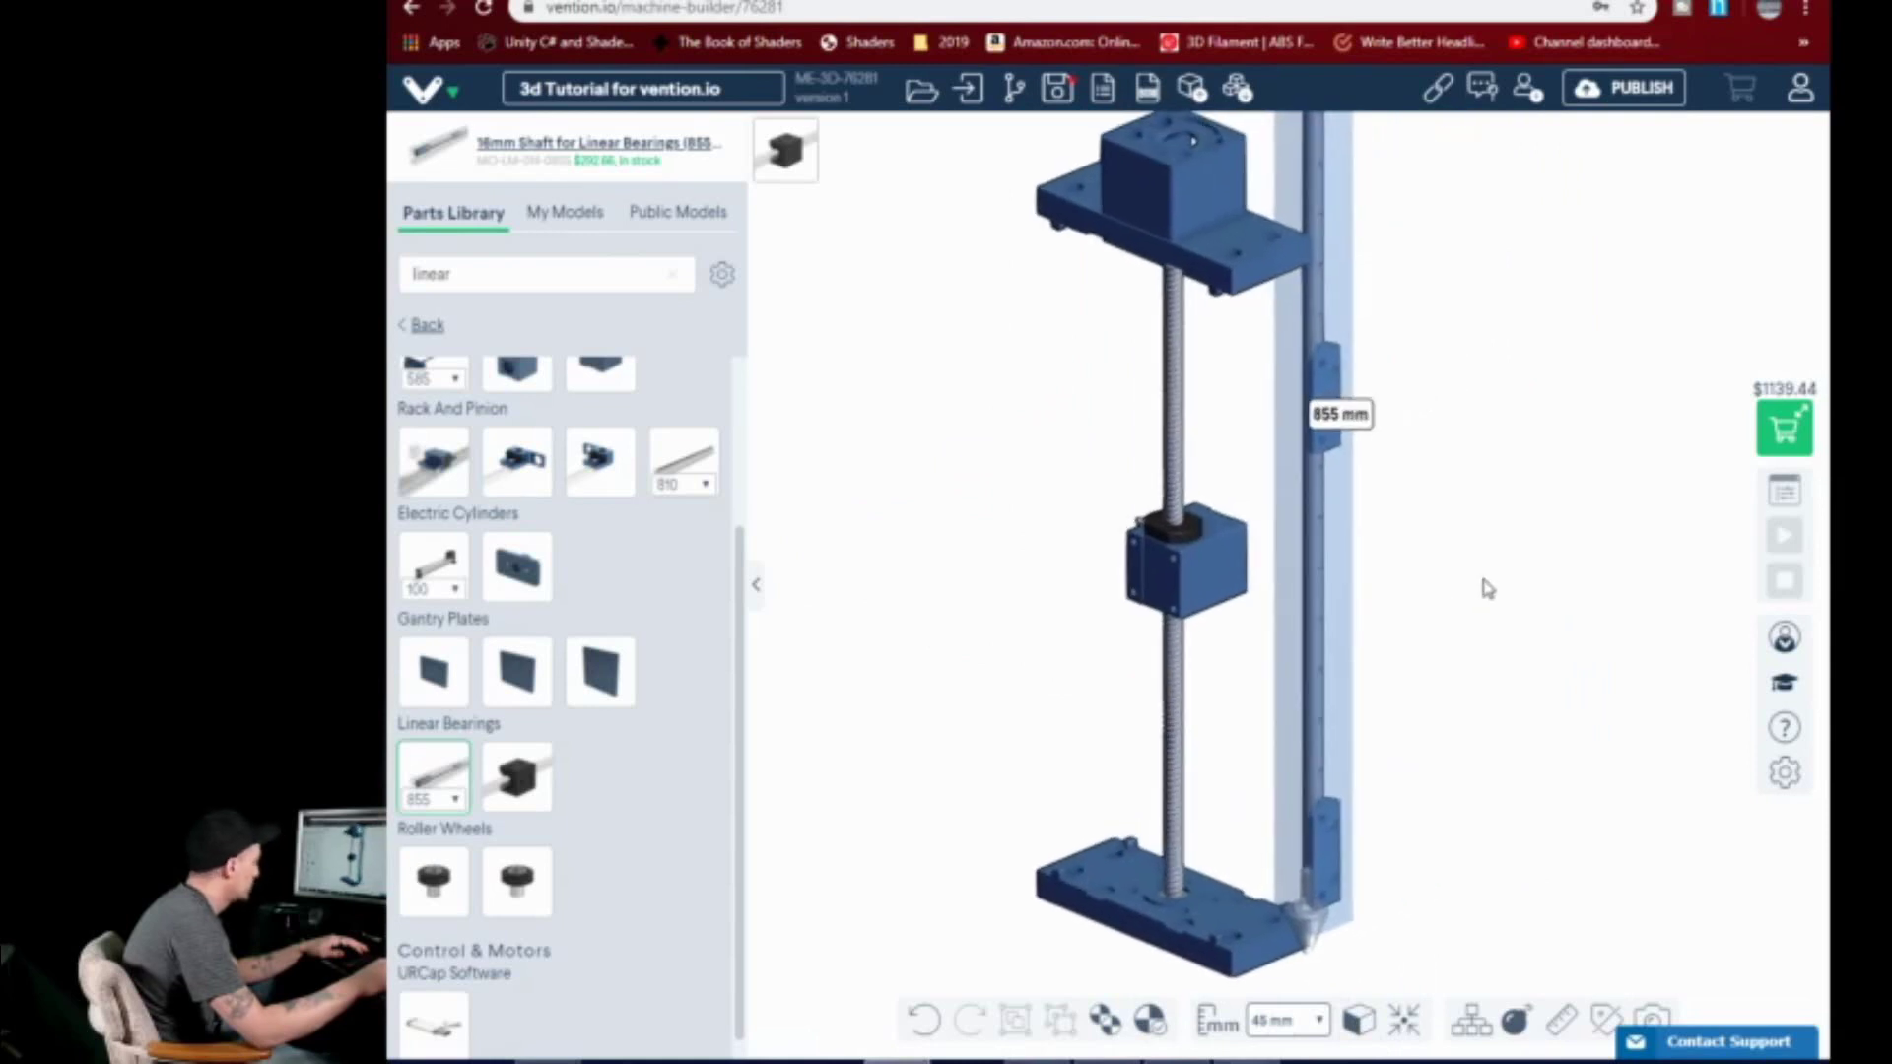
pyautogui.click(1451, 613)
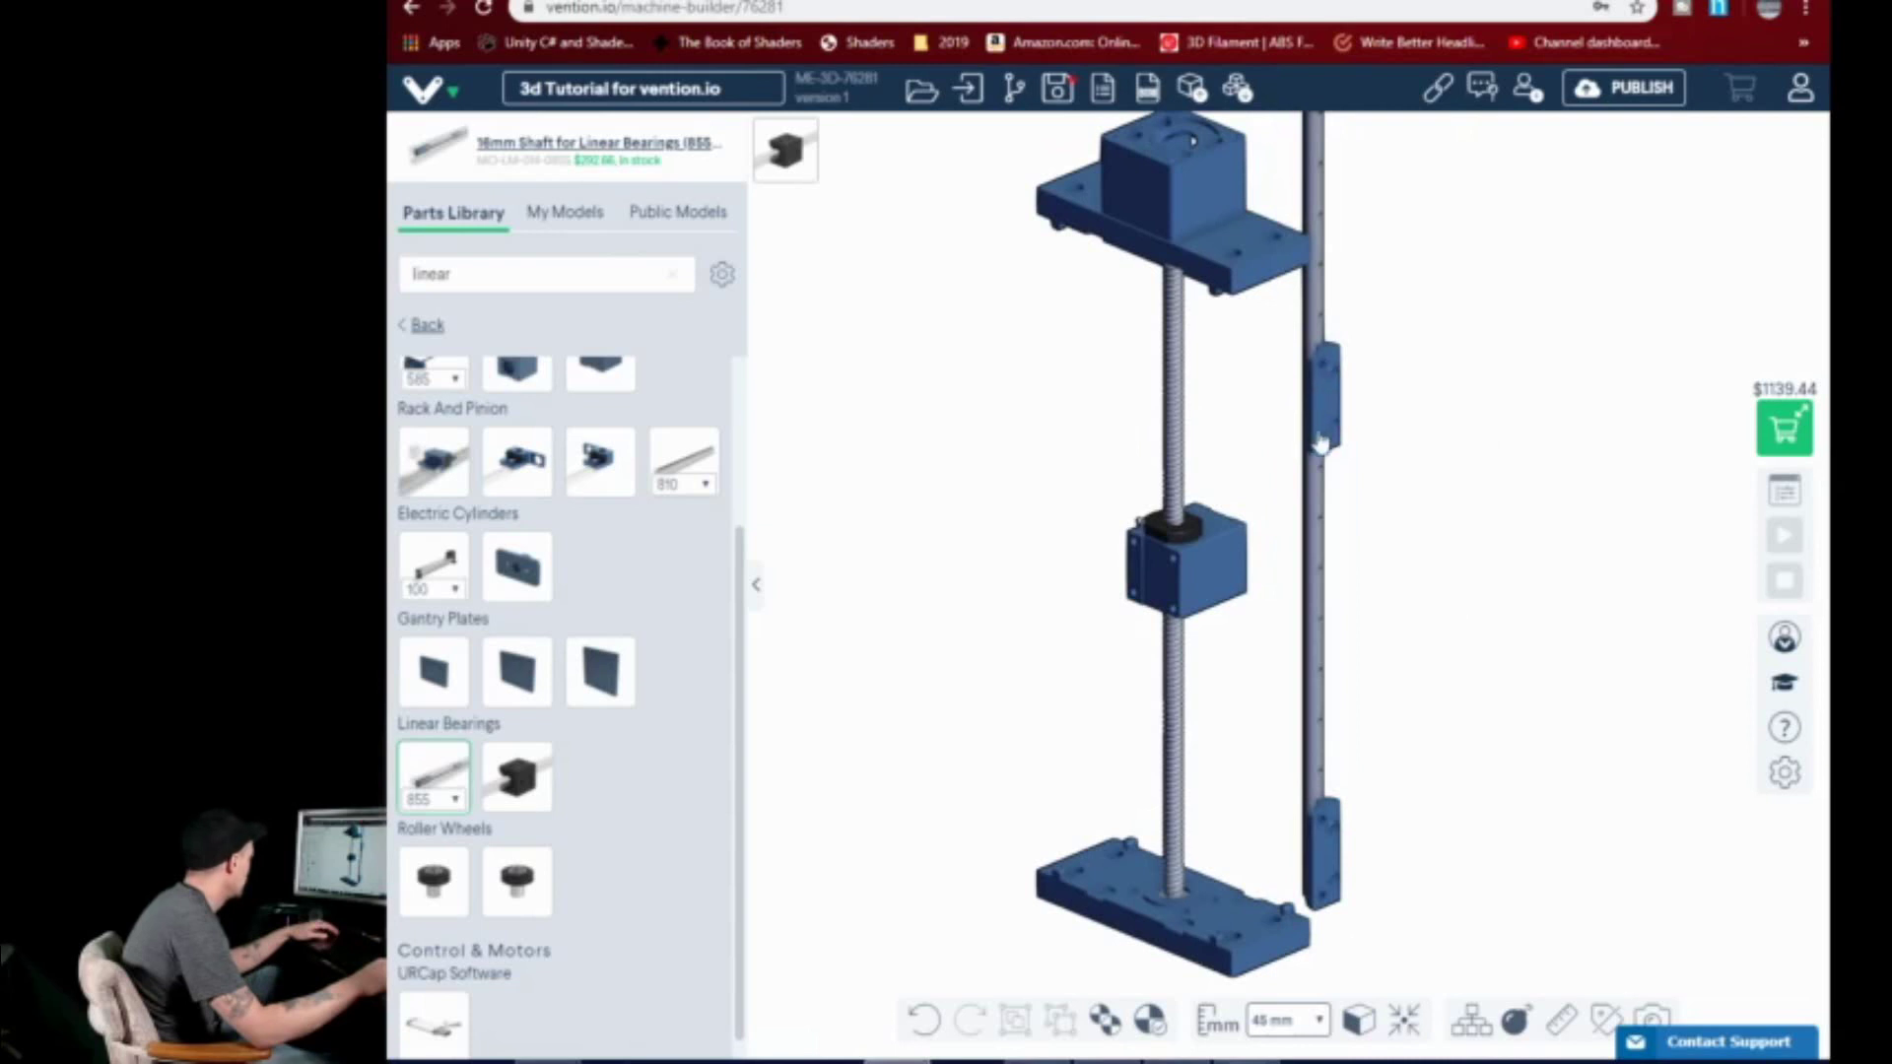
# - Mount a 16mm Linear Bearing with Housing on the vertical shaft, level with the ball screw nut housing
pyautogui.moveTo(1322, 442); pyautogui.dragTo(1484, 438, button='right')
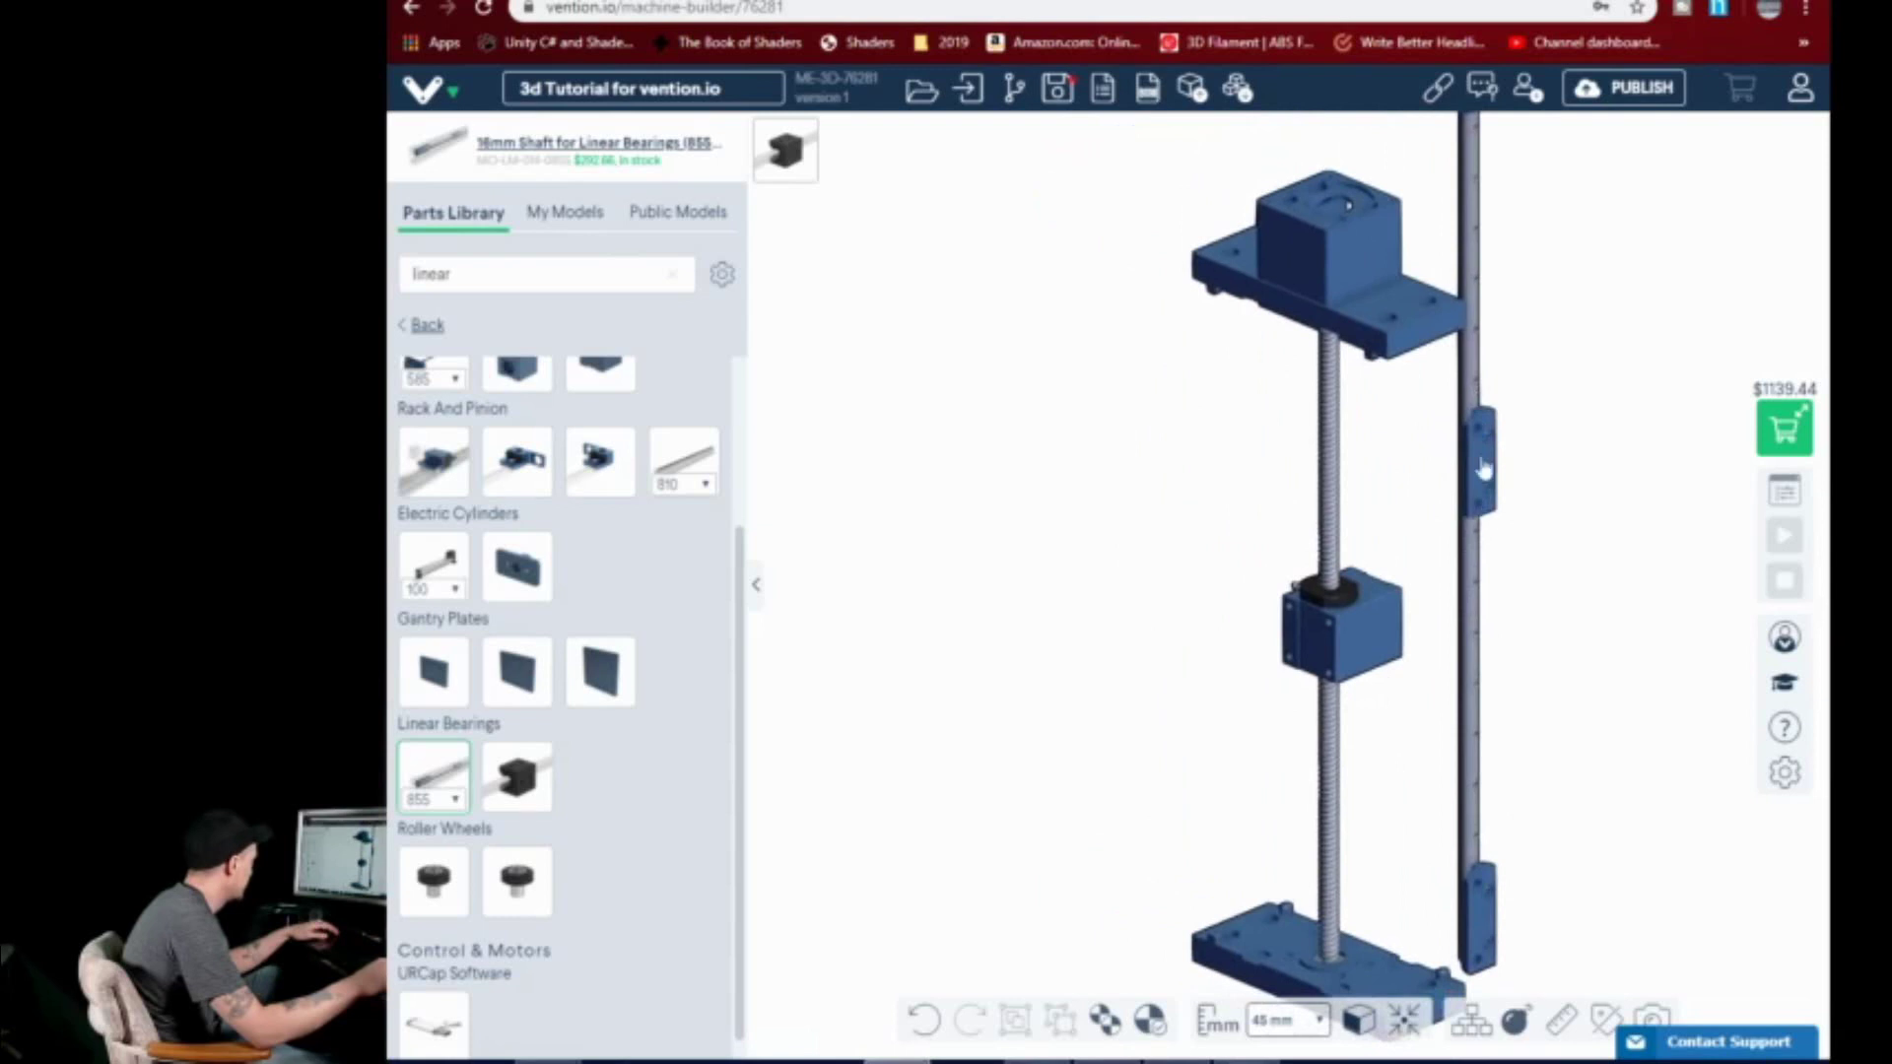
pyautogui.click(515, 458)
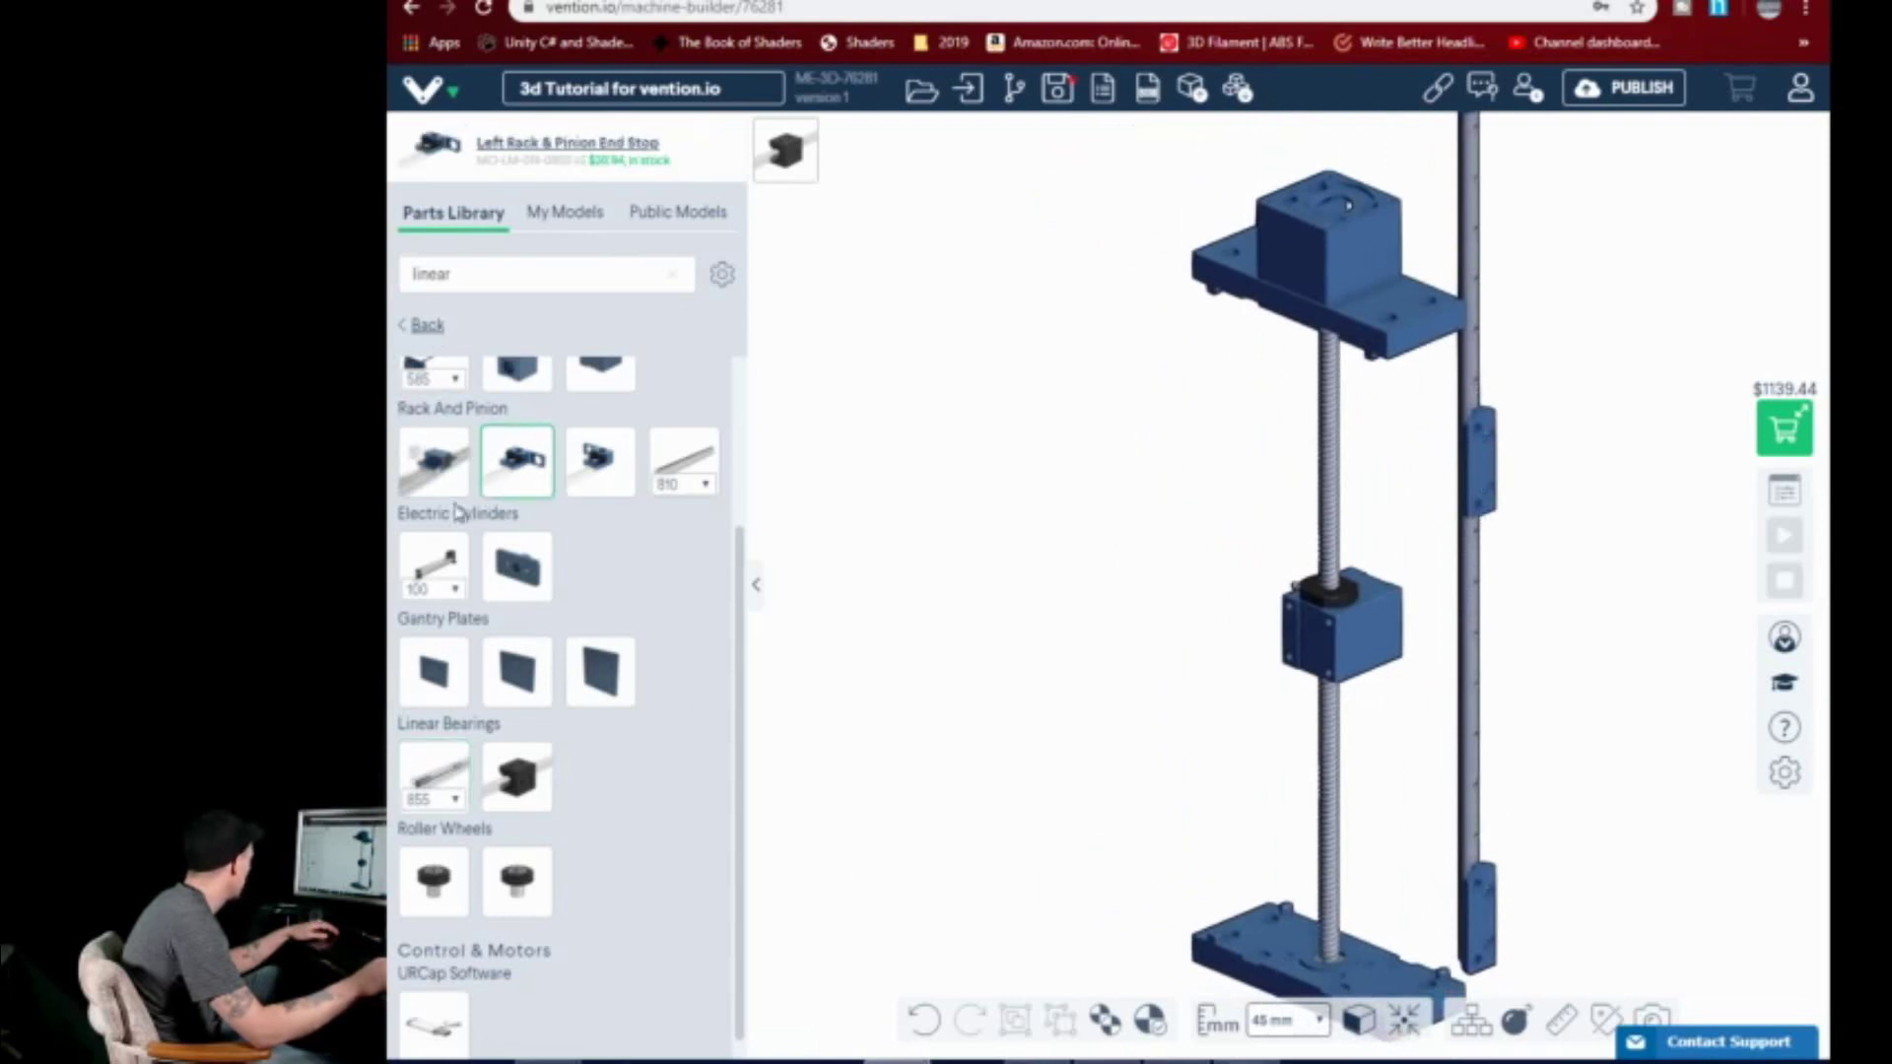
pyautogui.click(598, 459)
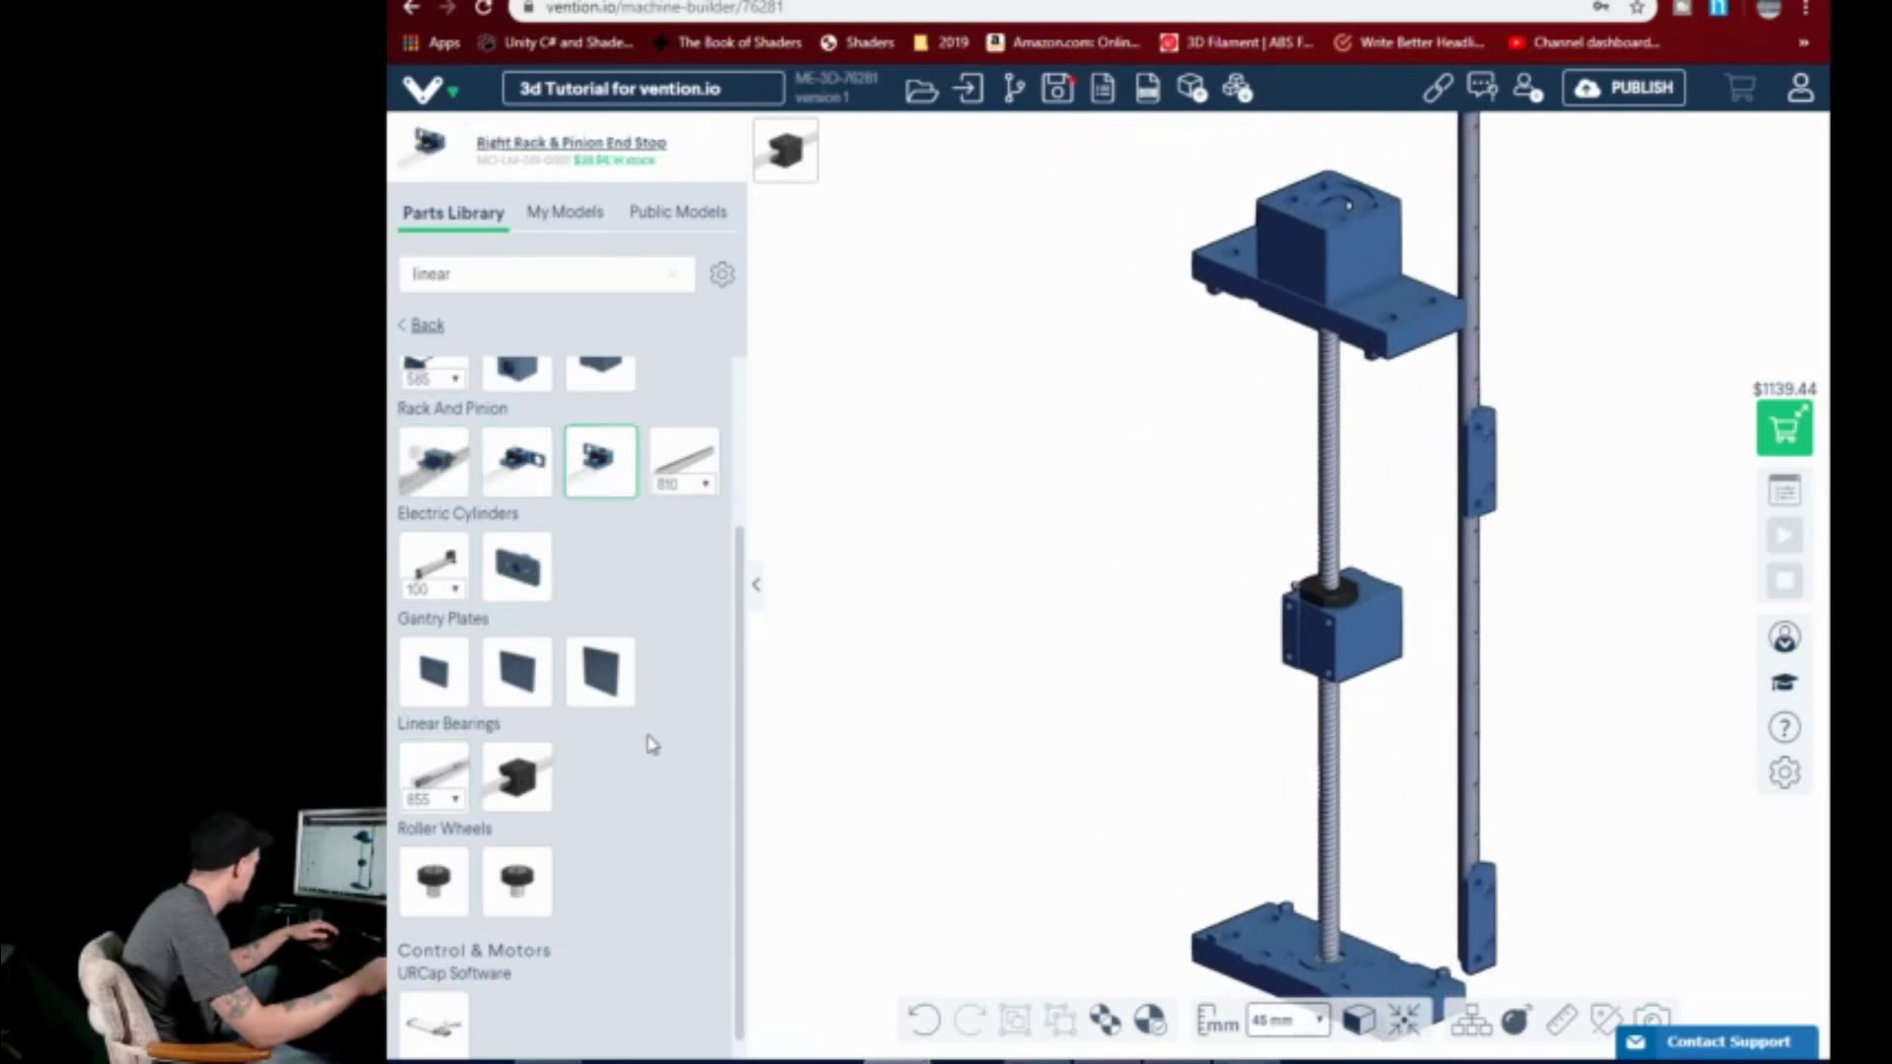
pyautogui.click(516, 778)
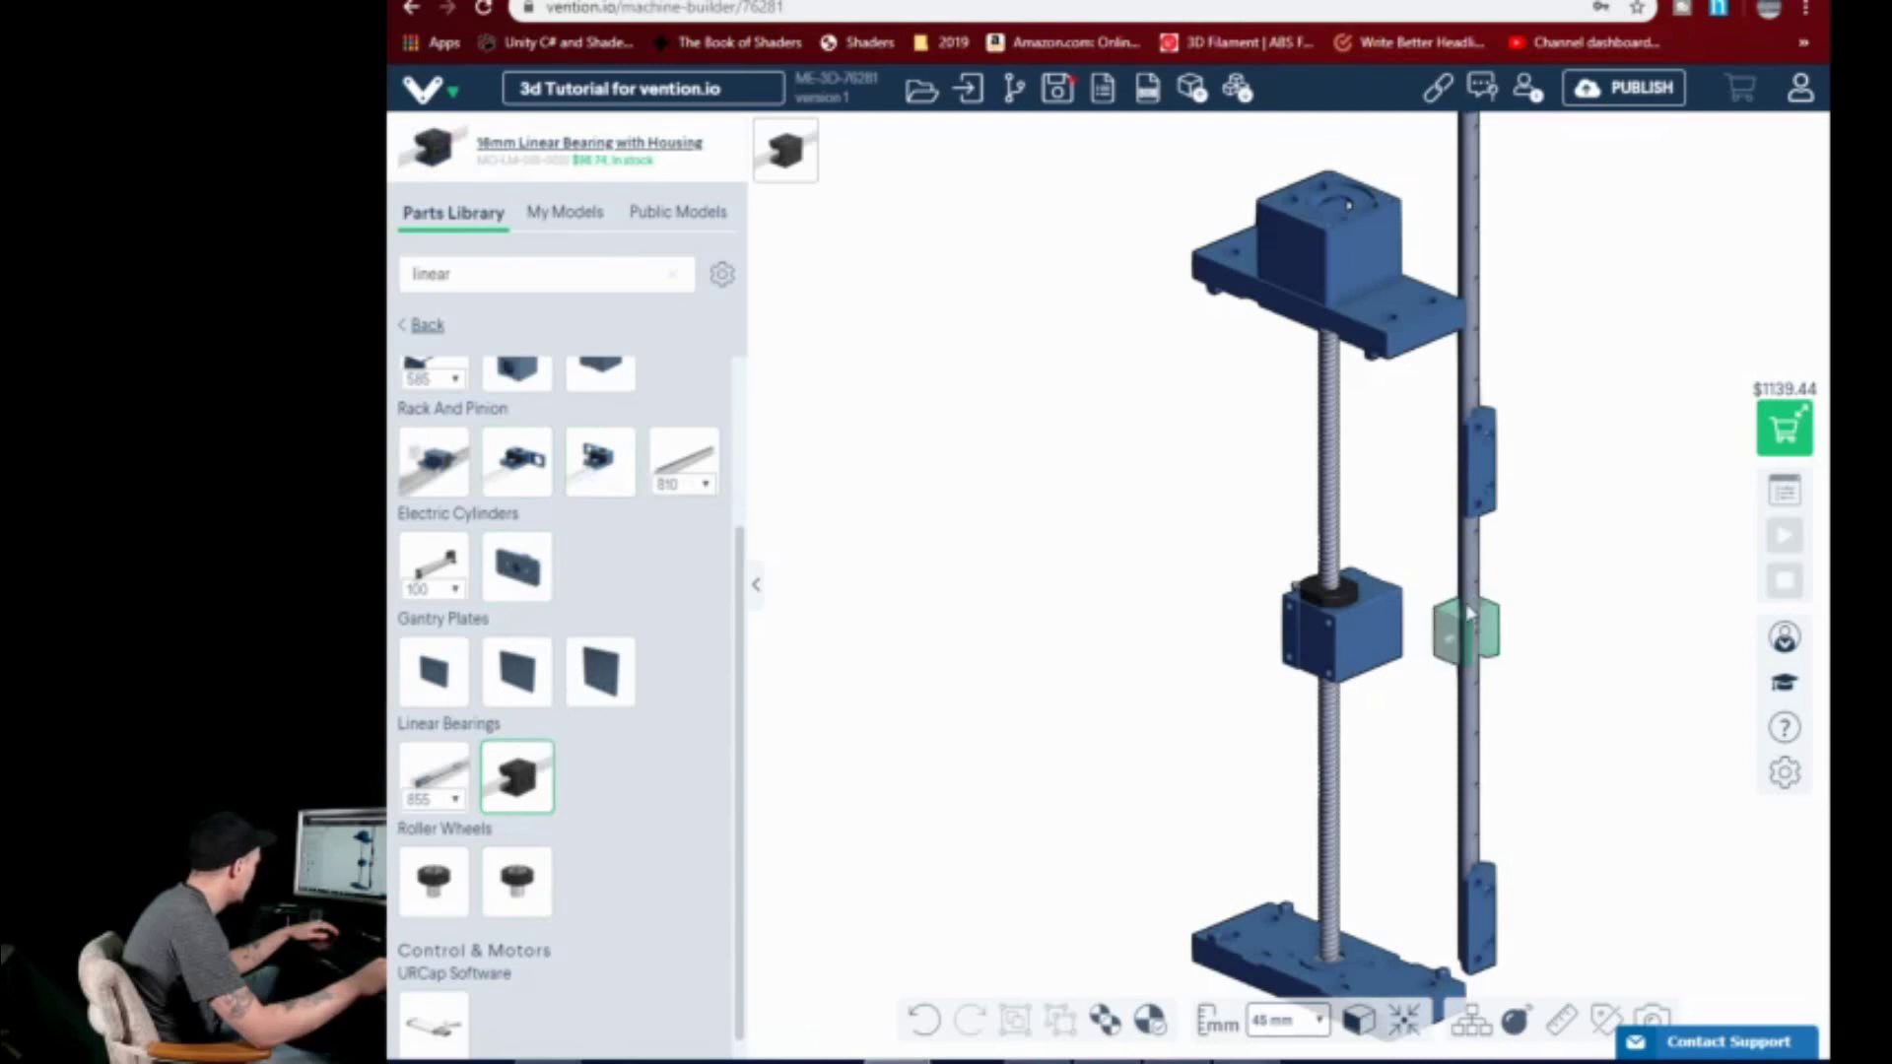
pyautogui.click(1468, 613)
pyautogui.click(1468, 616)
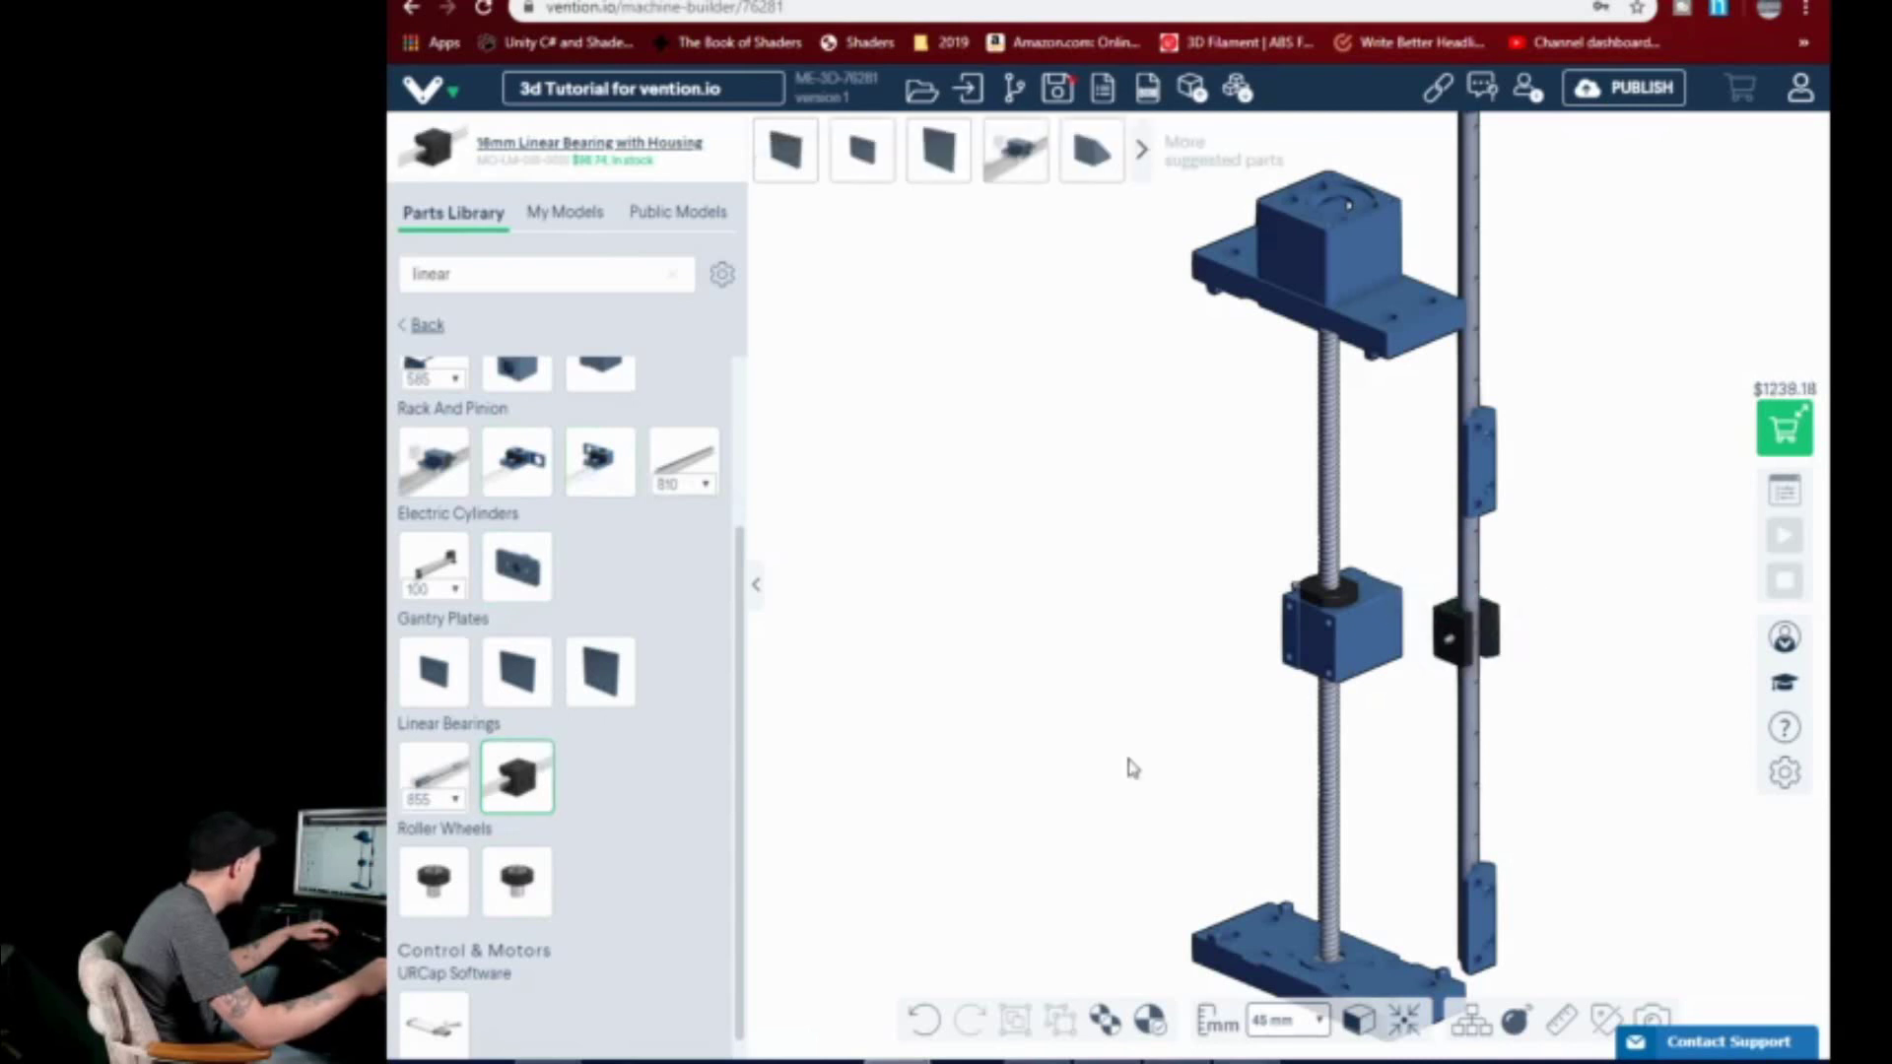
# - Add a second 16mm Linear Bearing with Housing to the vertical shaft, a short distance below the first one
pyautogui.click(517, 778)
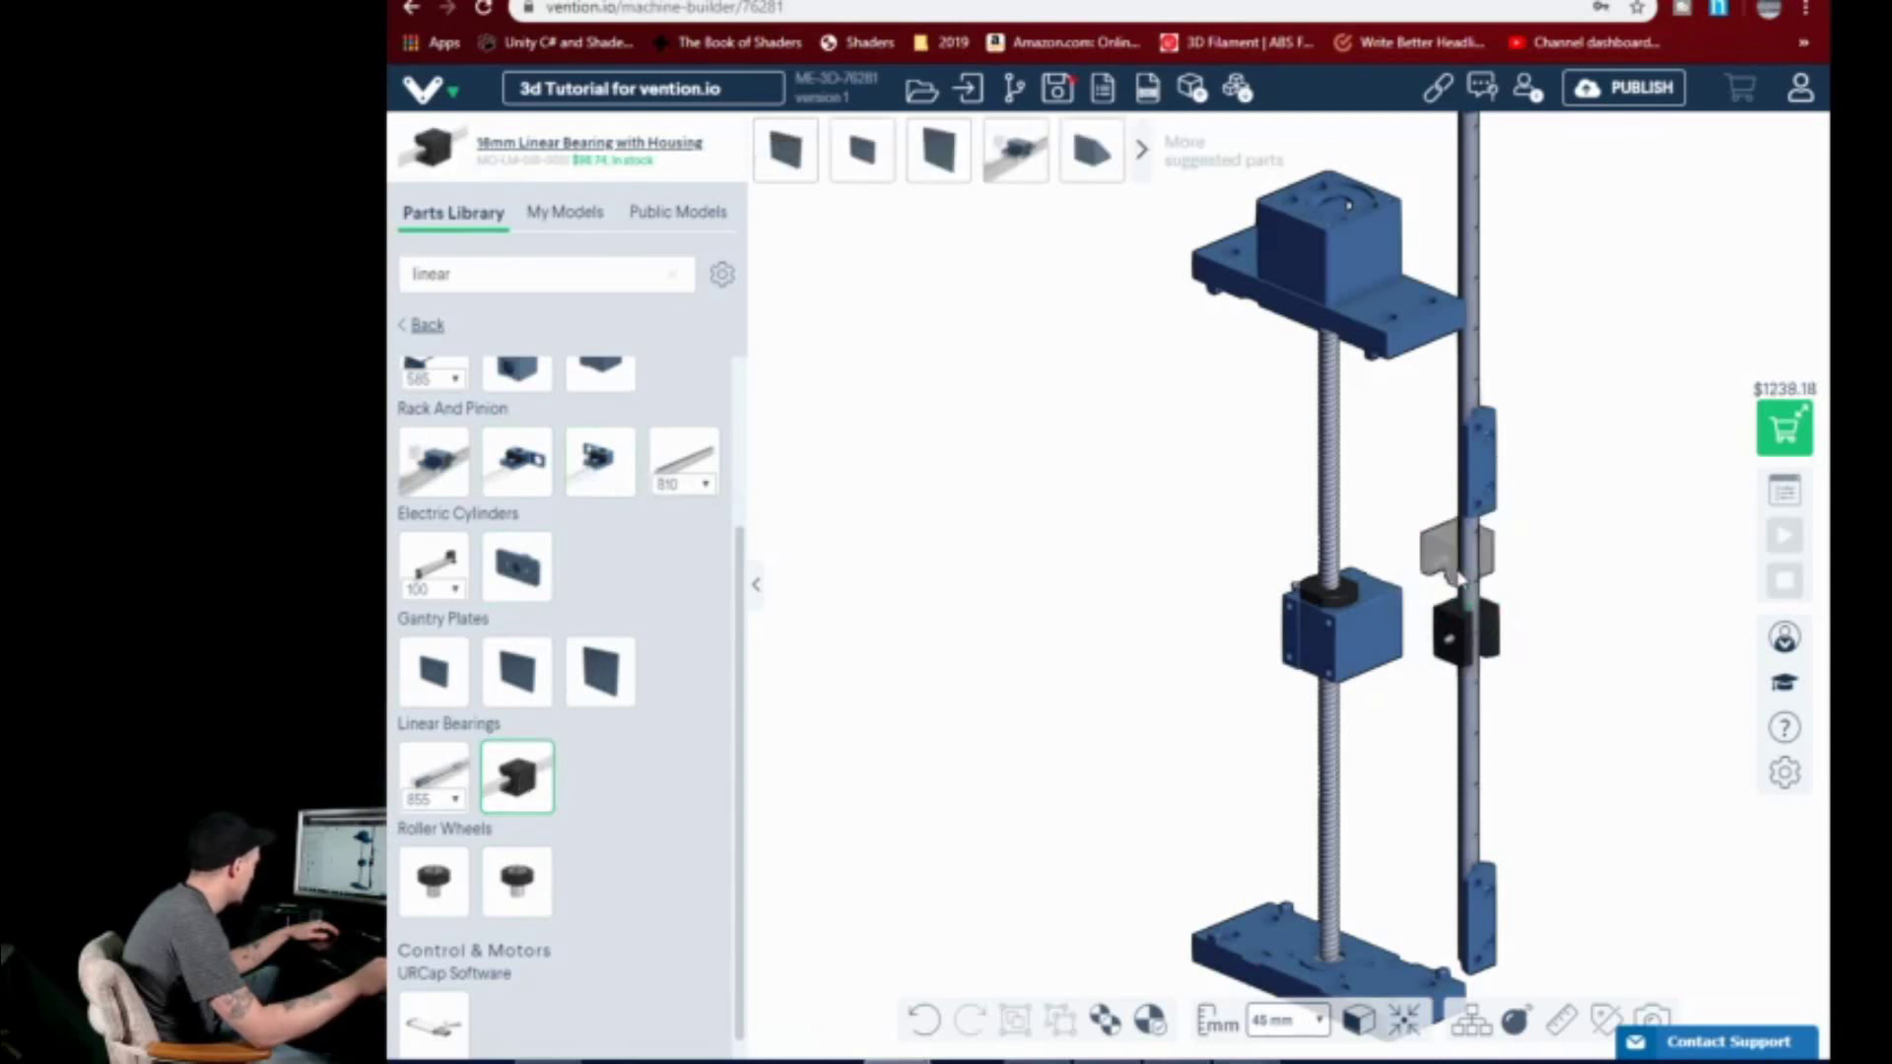
pyautogui.click(1474, 585)
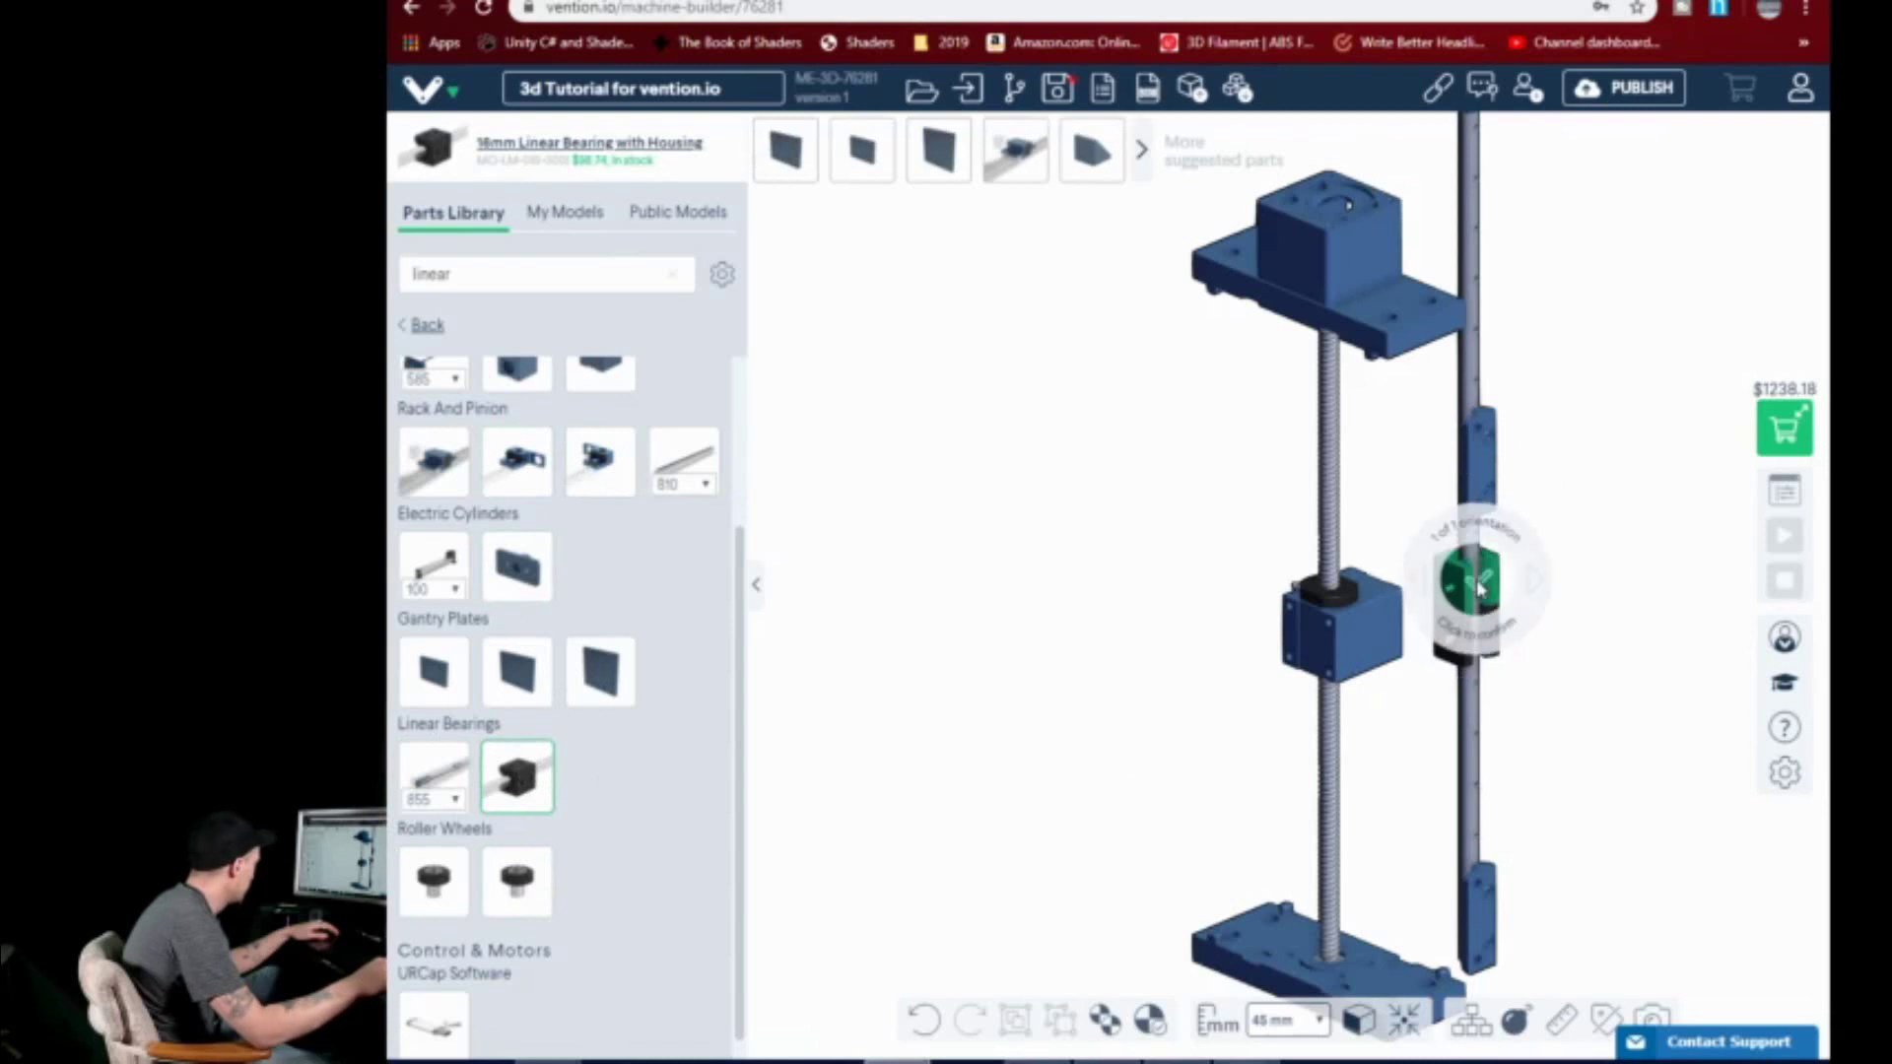
pyautogui.click(1478, 590)
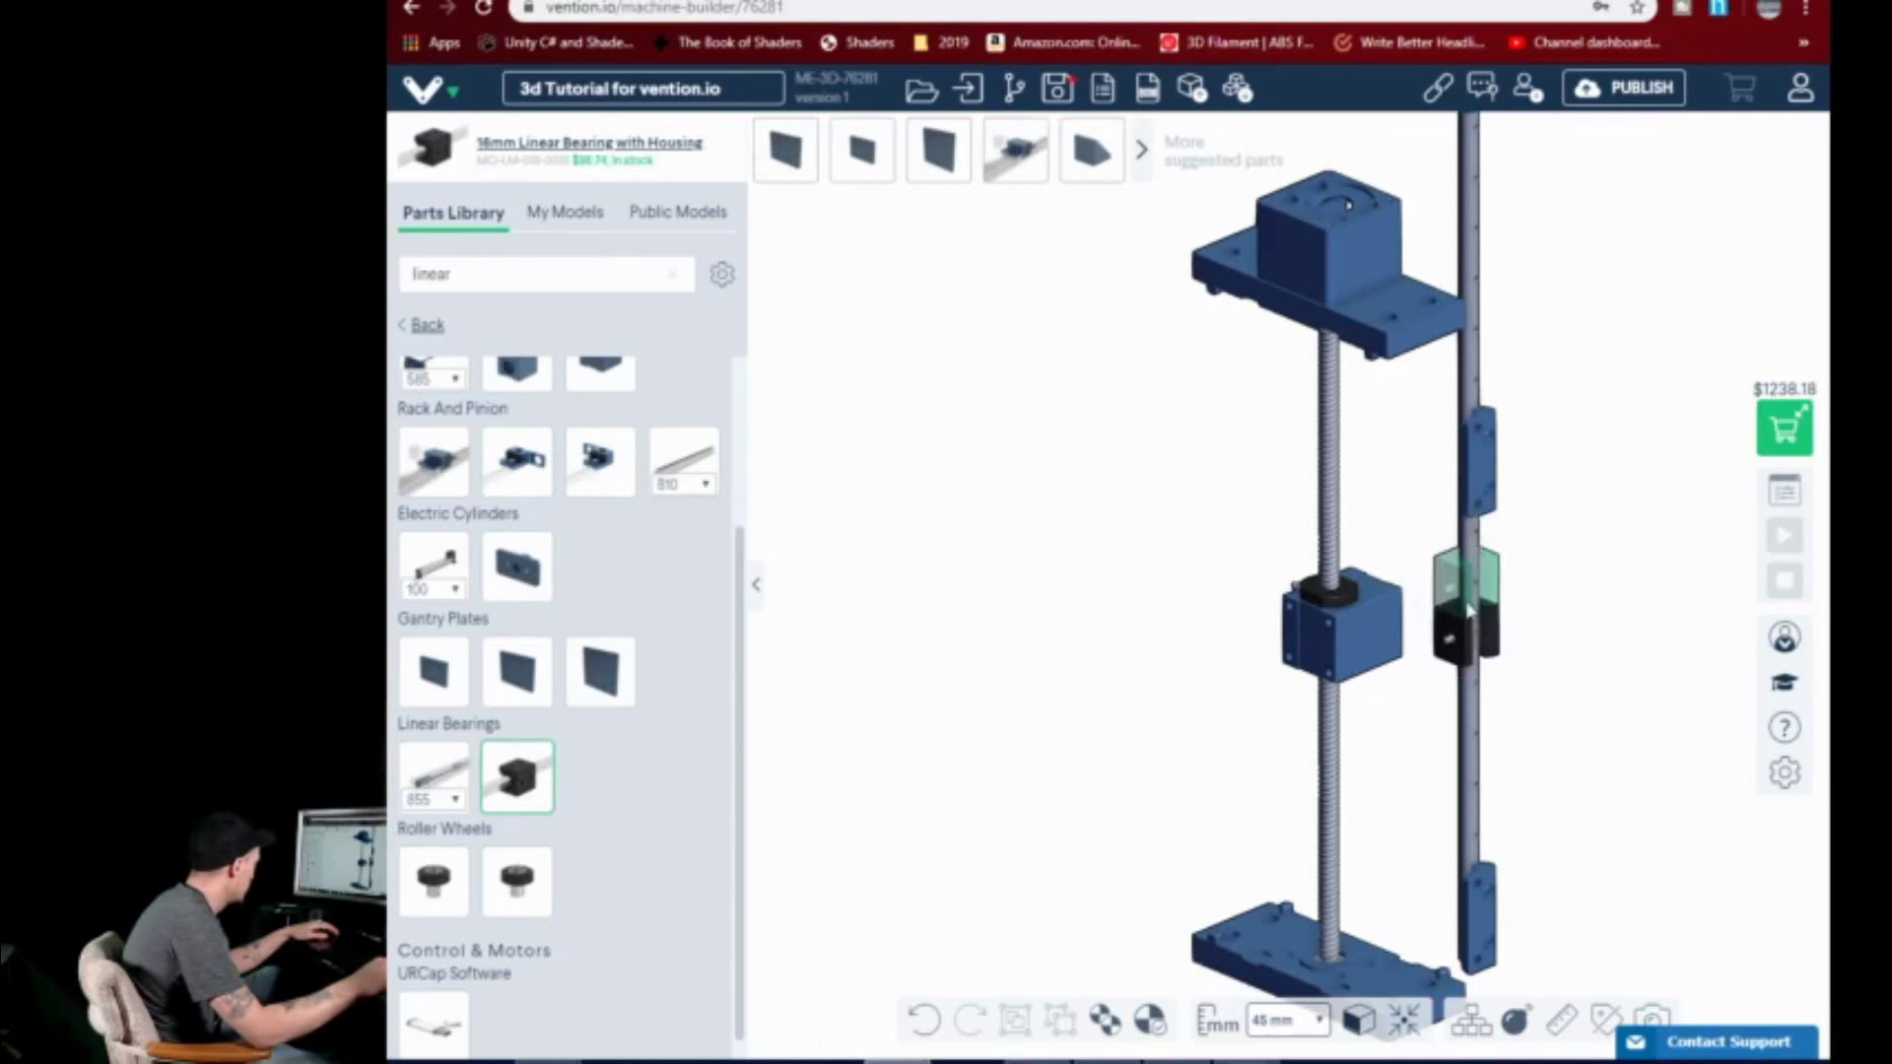
pyautogui.click(1468, 741)
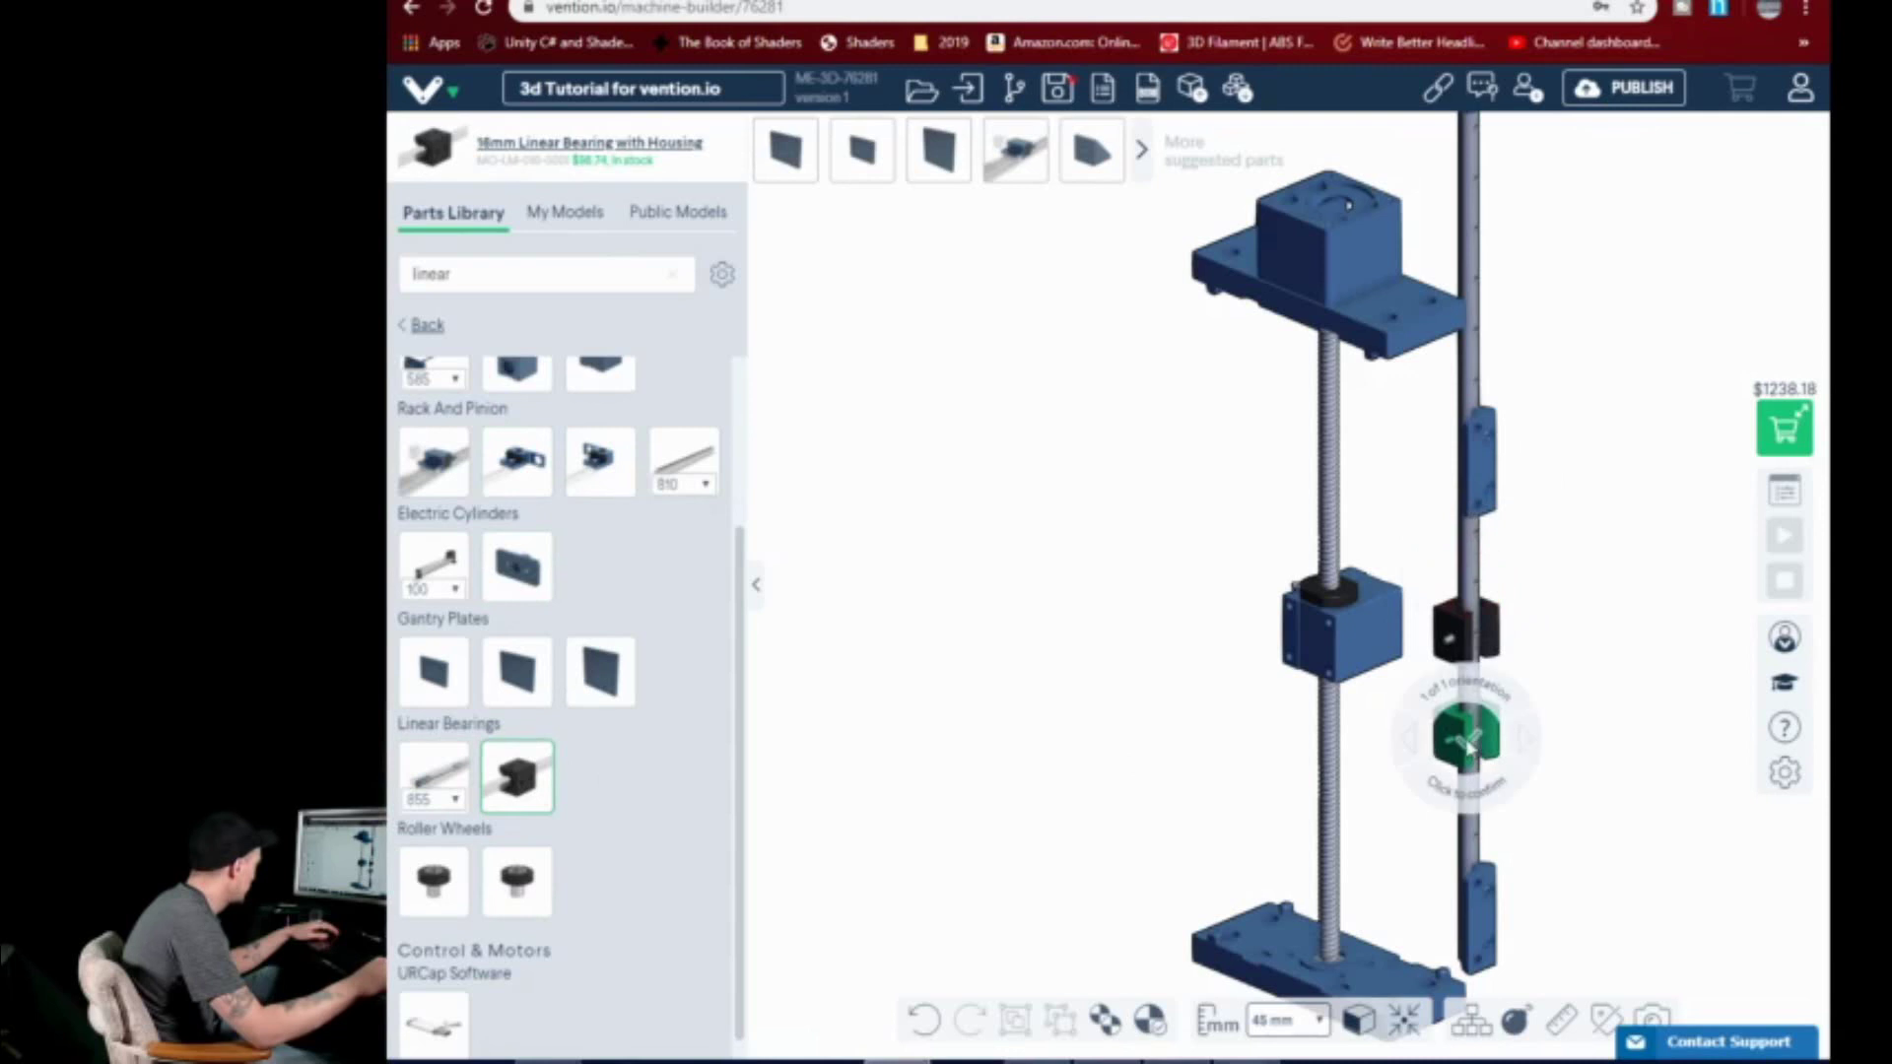
pyautogui.click(1469, 749)
pyautogui.moveTo(1302, 553); pyautogui.dragTo(944, 682, button='right')
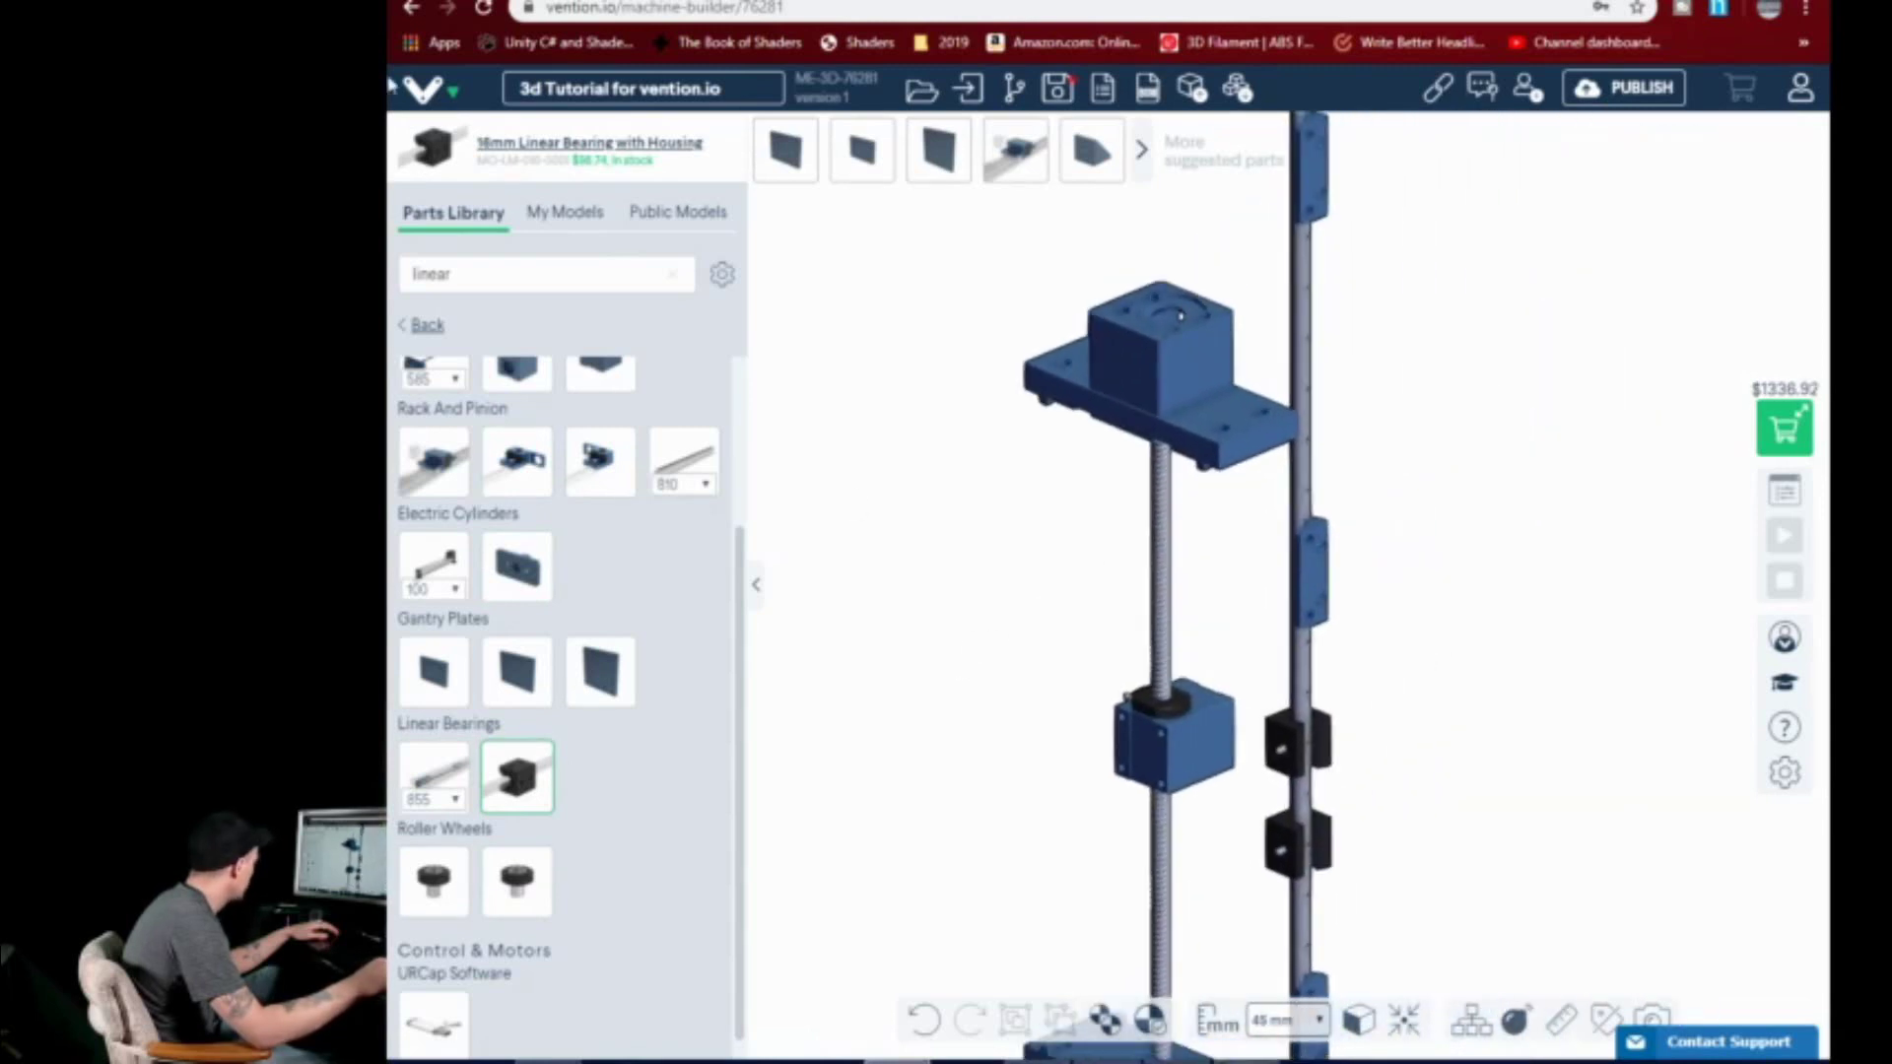
# - Clear the parts search and try placing the 585 mm 45x90mm Aluminum Extrusion from Structural & Framing at the foot of the shaft
pyautogui.doubleClick(469, 258)
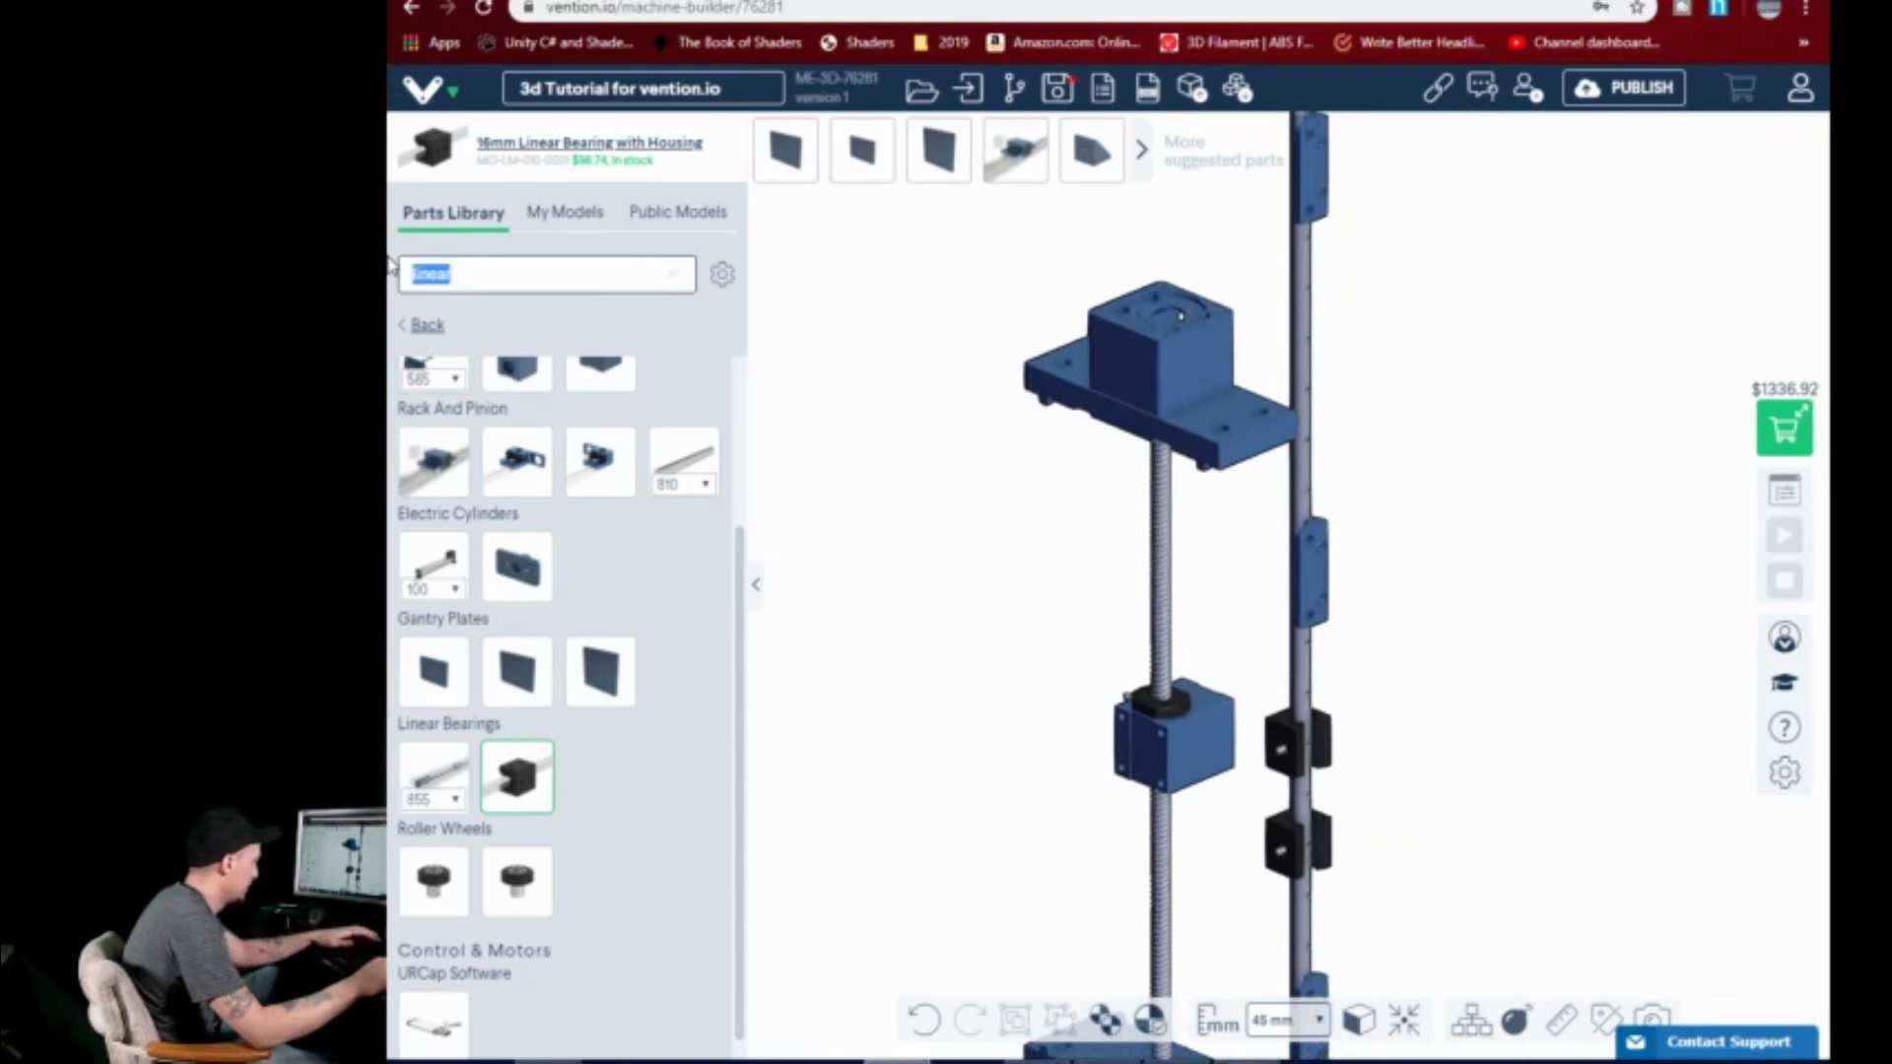
pyautogui.press('BackSpace')
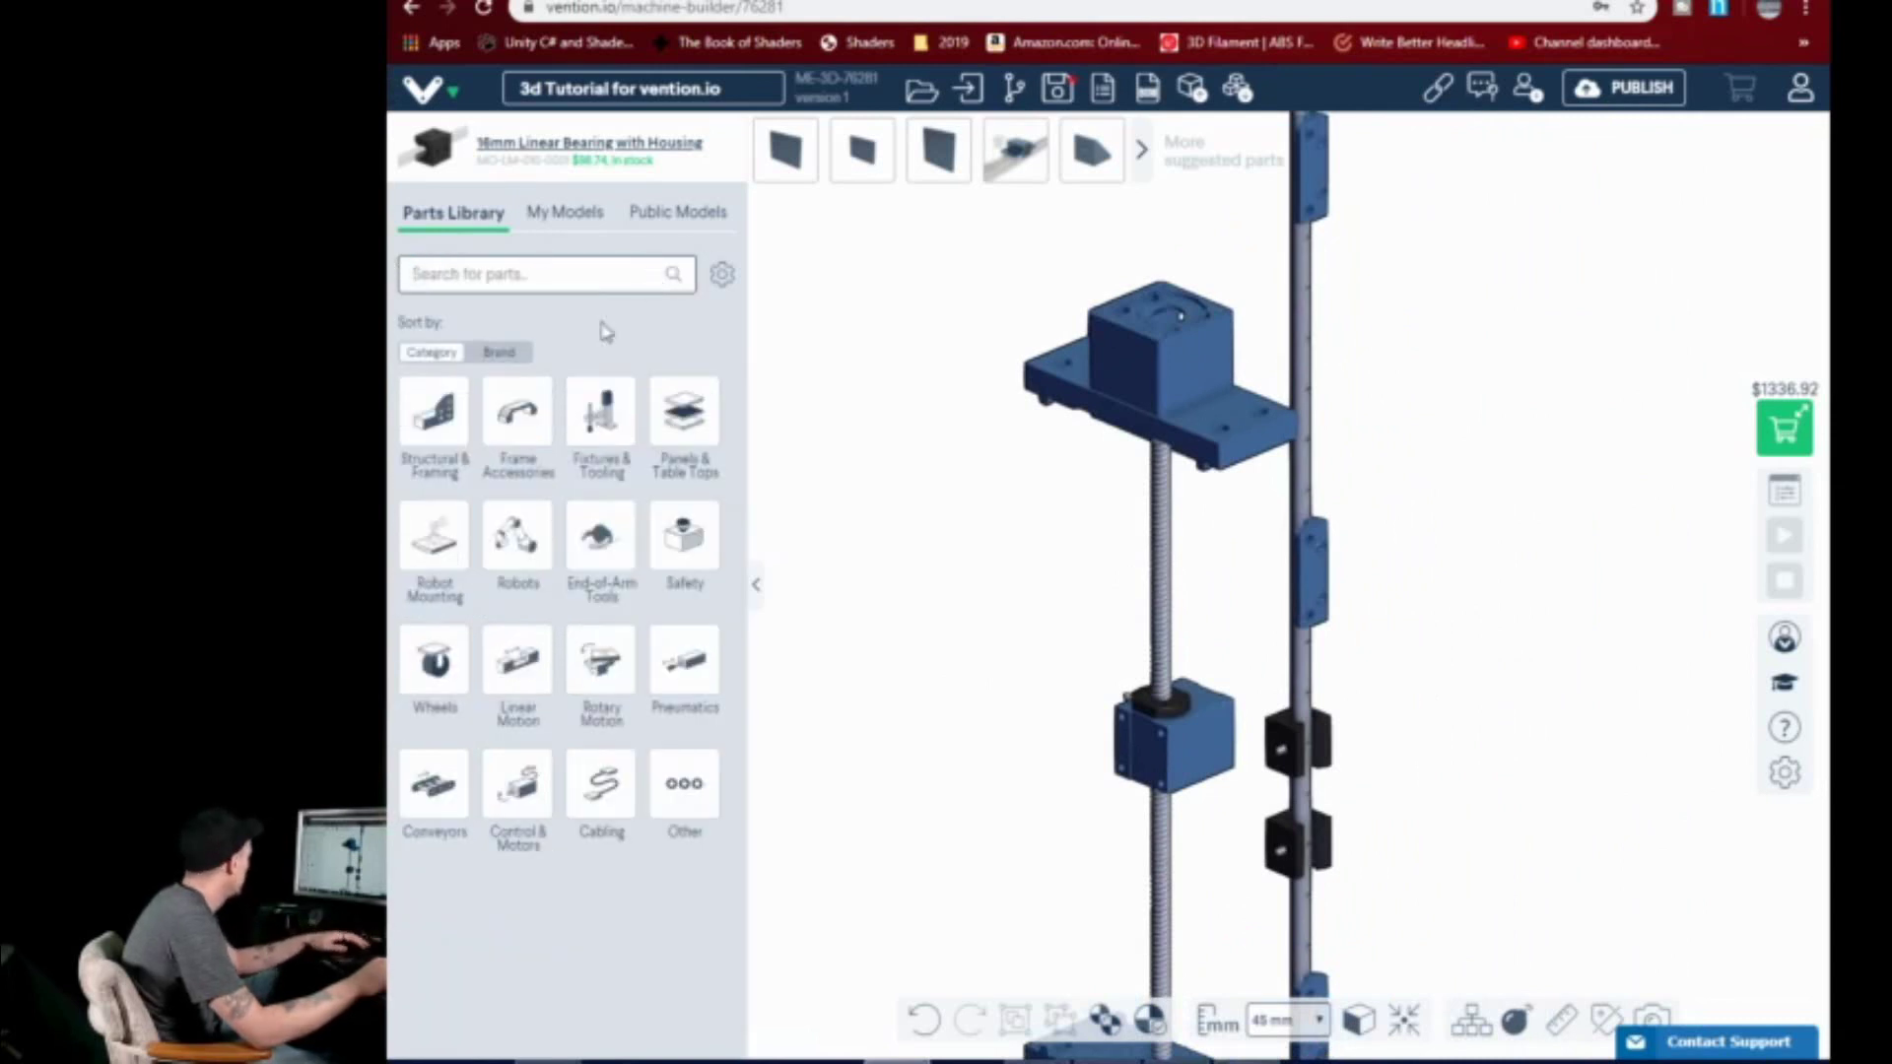
pyautogui.click(438, 409)
pyautogui.scroll(-5, 932, 717)
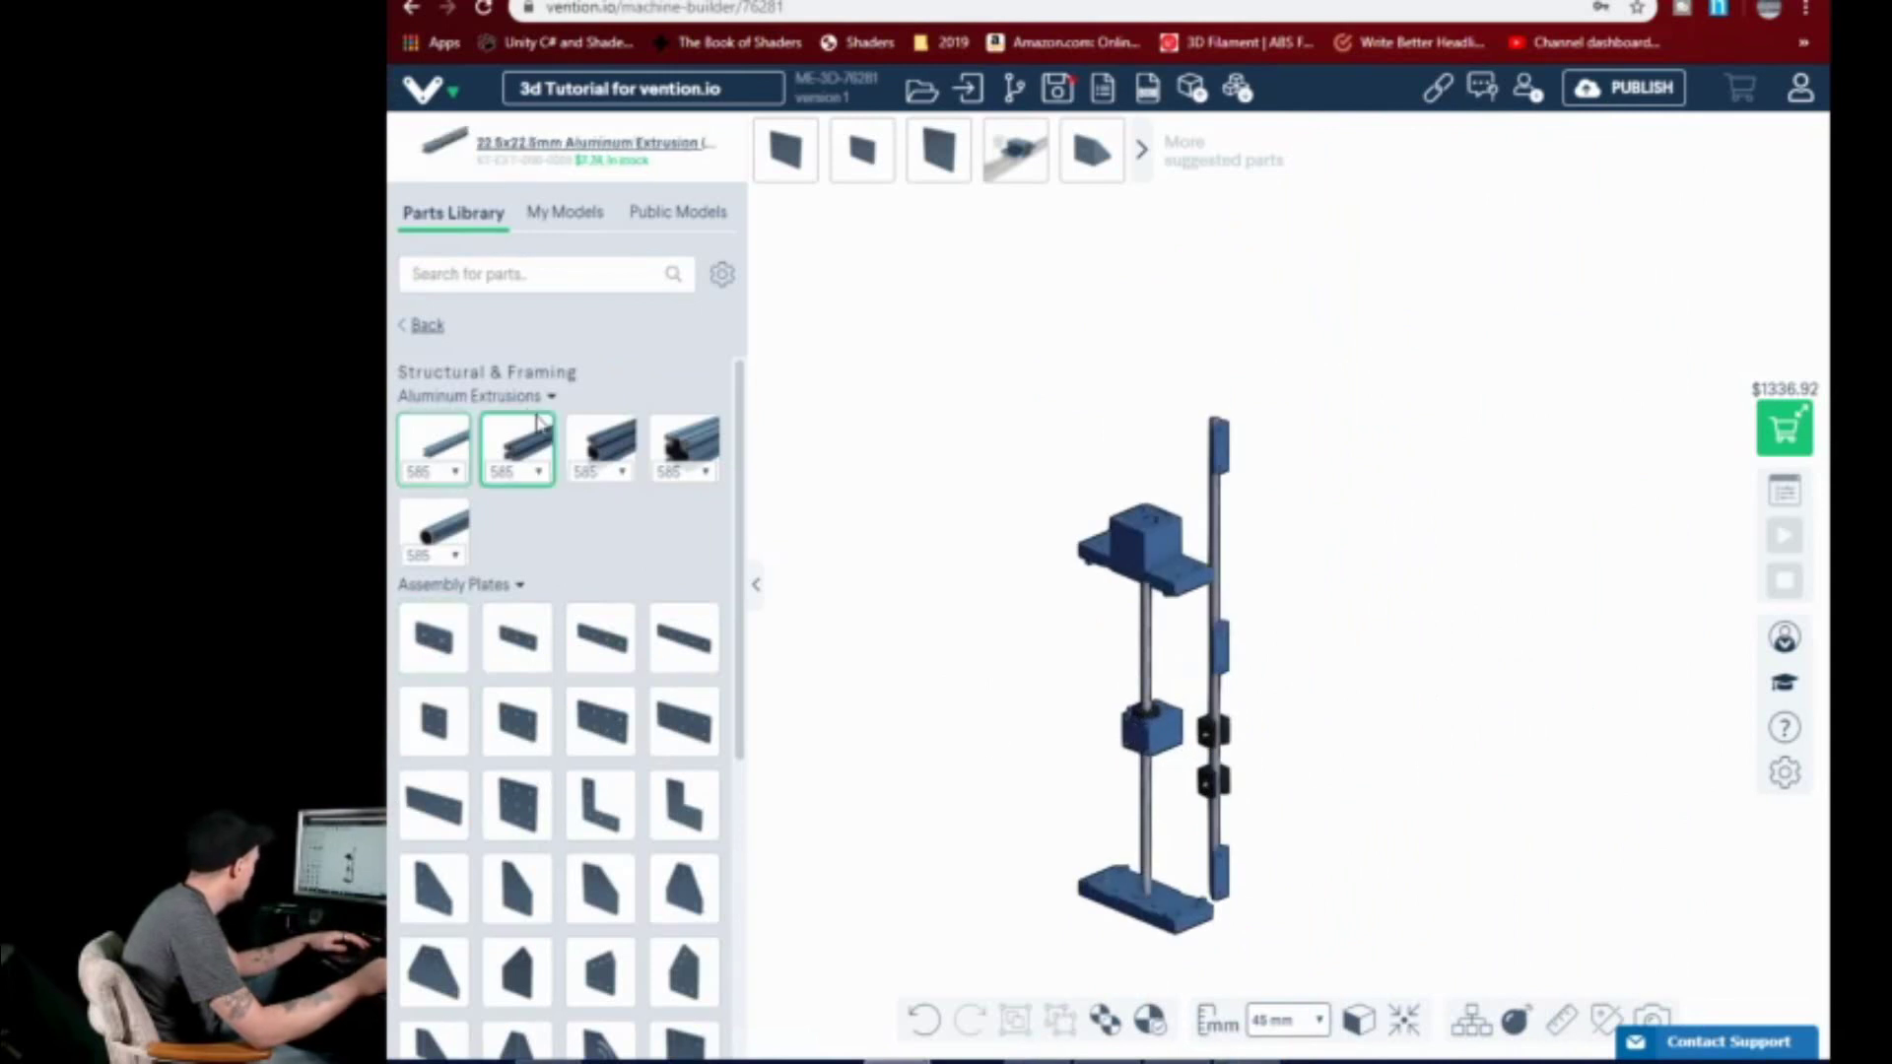
pyautogui.click(605, 449)
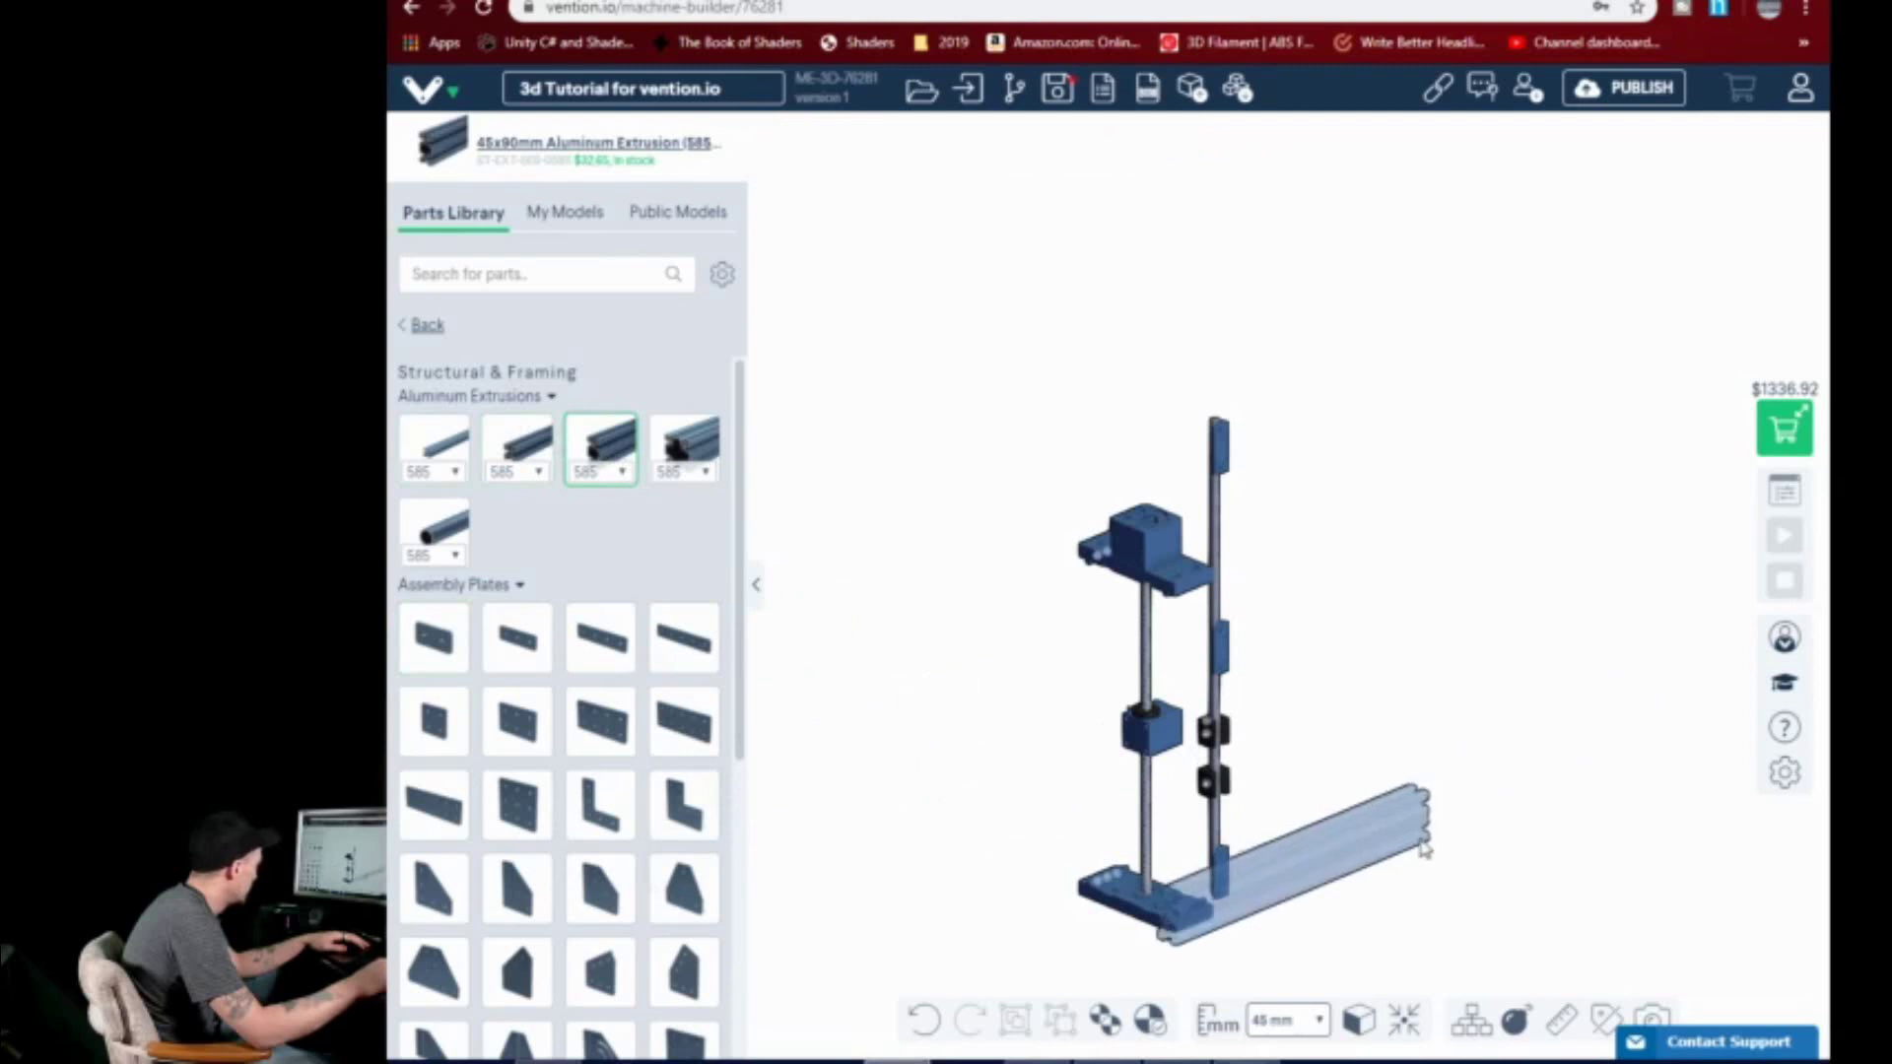
pyautogui.click(1429, 845)
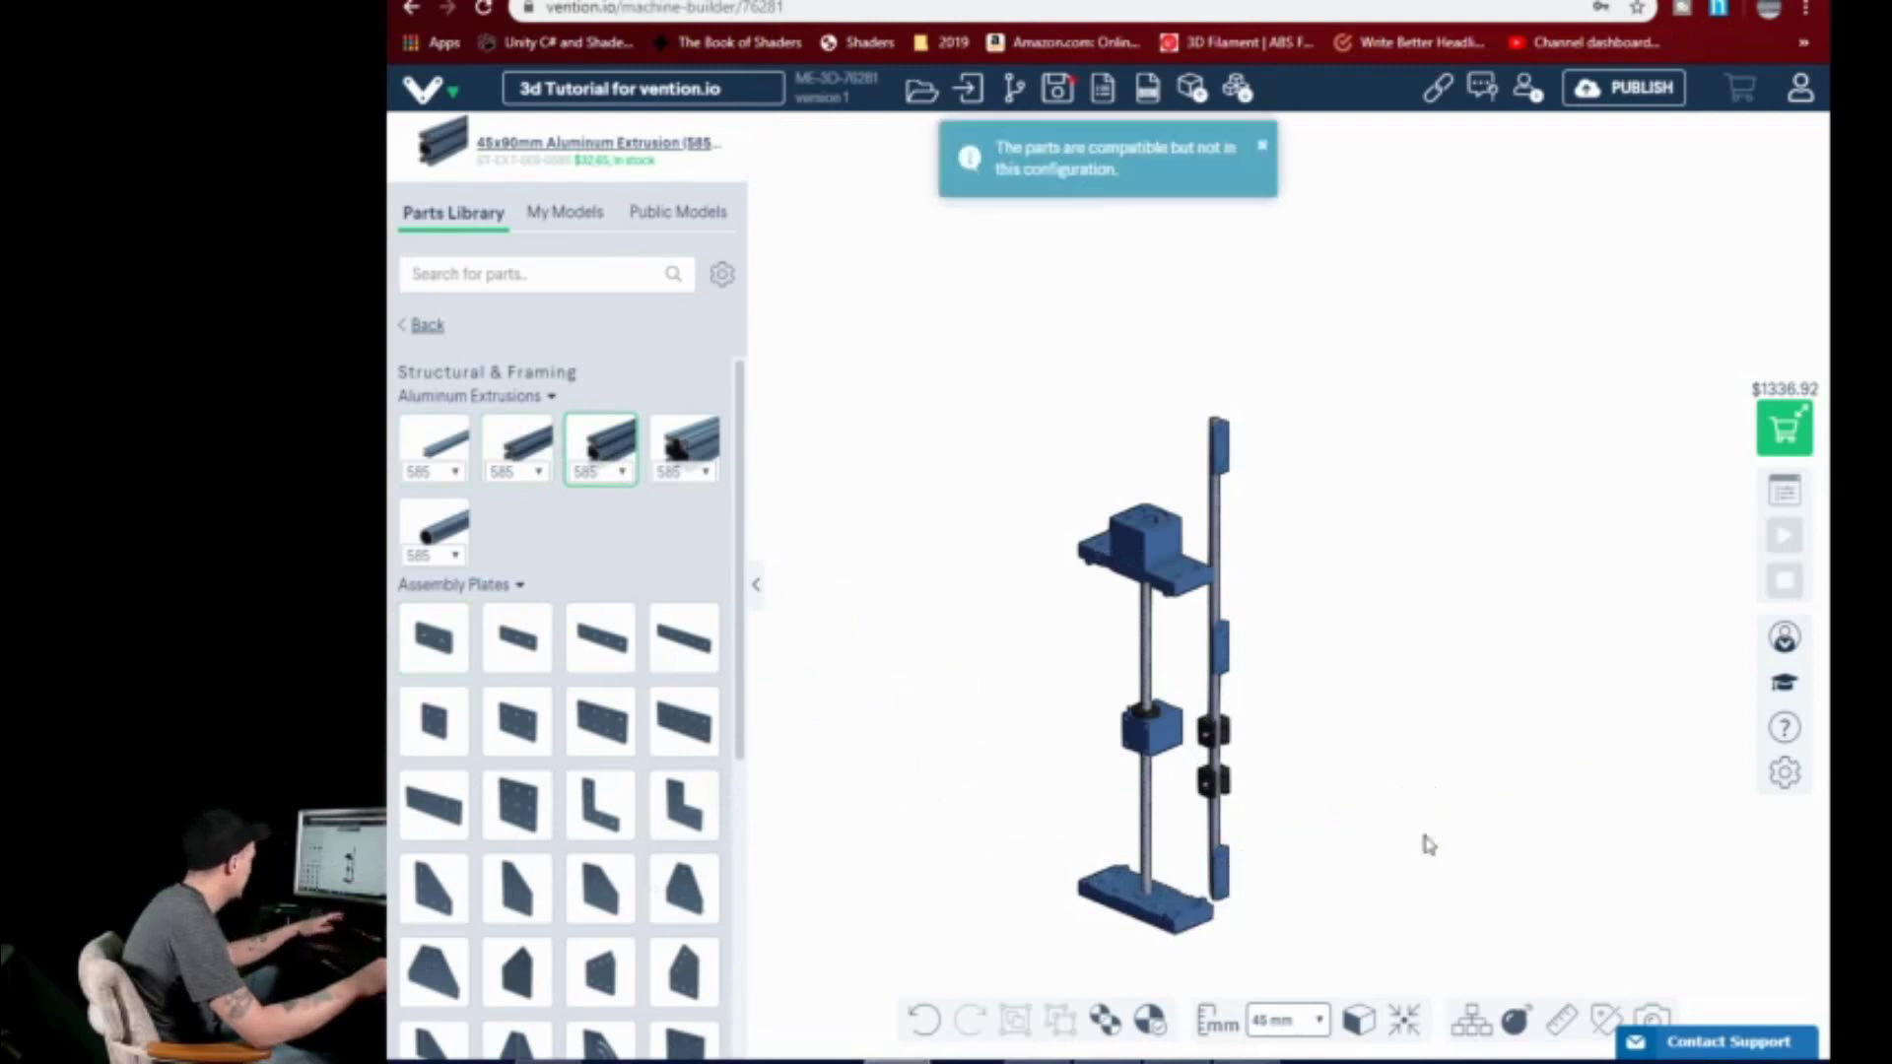
# - Choose the 810 length of the 45x90mm Aluminum Extrusion and place it upright against the back of the linear shaft
pyautogui.click(623, 473)
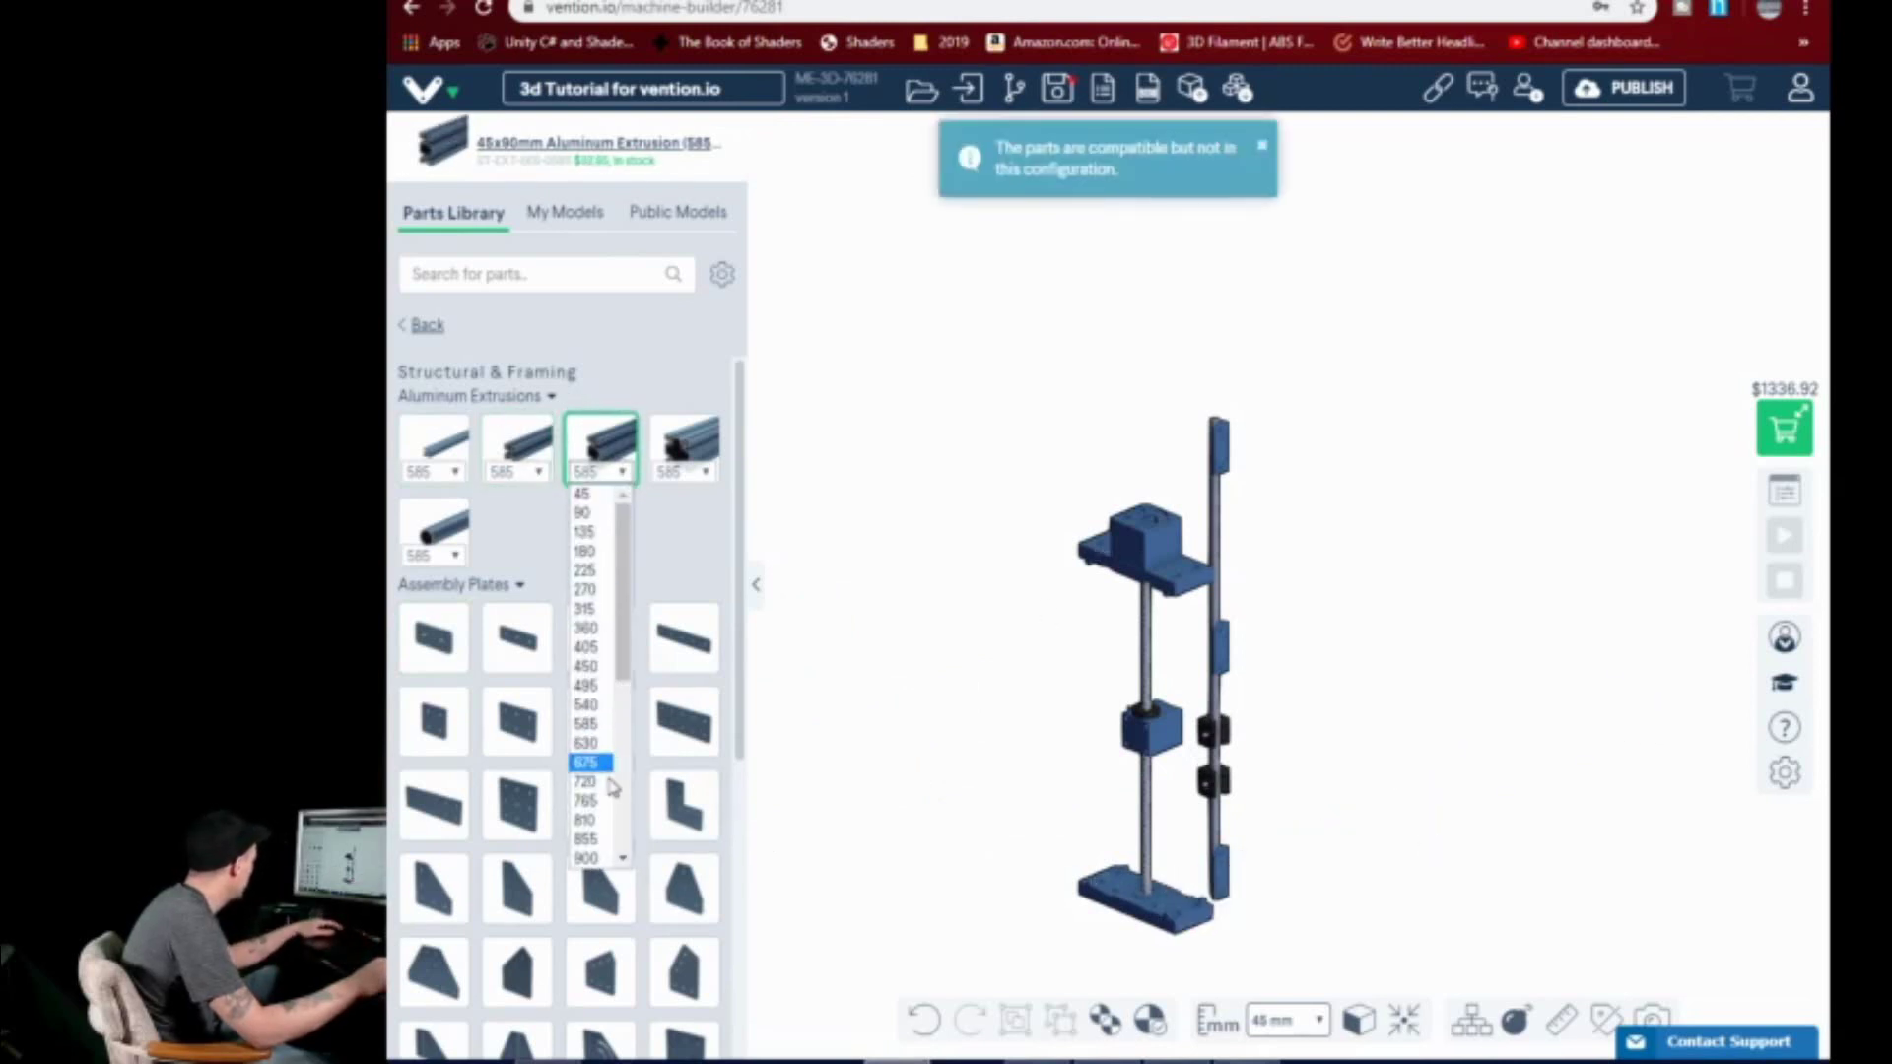
pyautogui.click(603, 831)
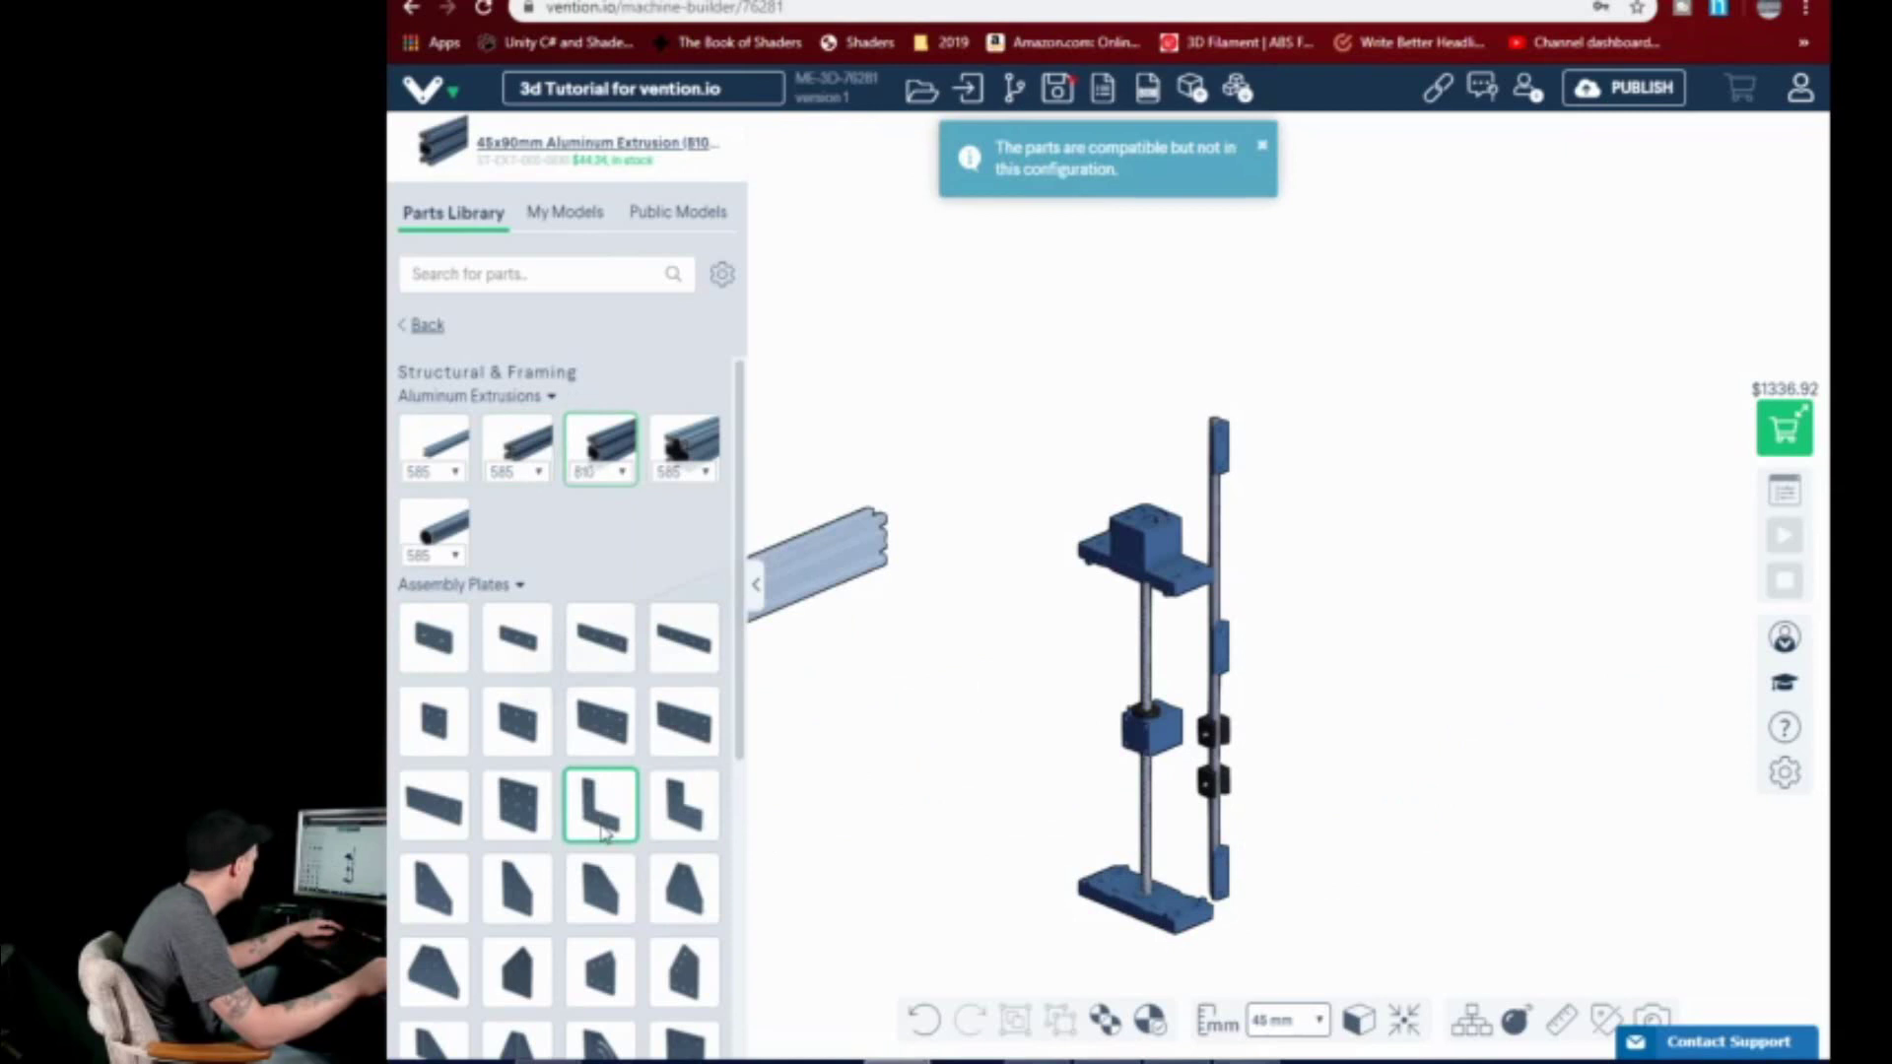
pyautogui.click(623, 473)
pyautogui.click(595, 833)
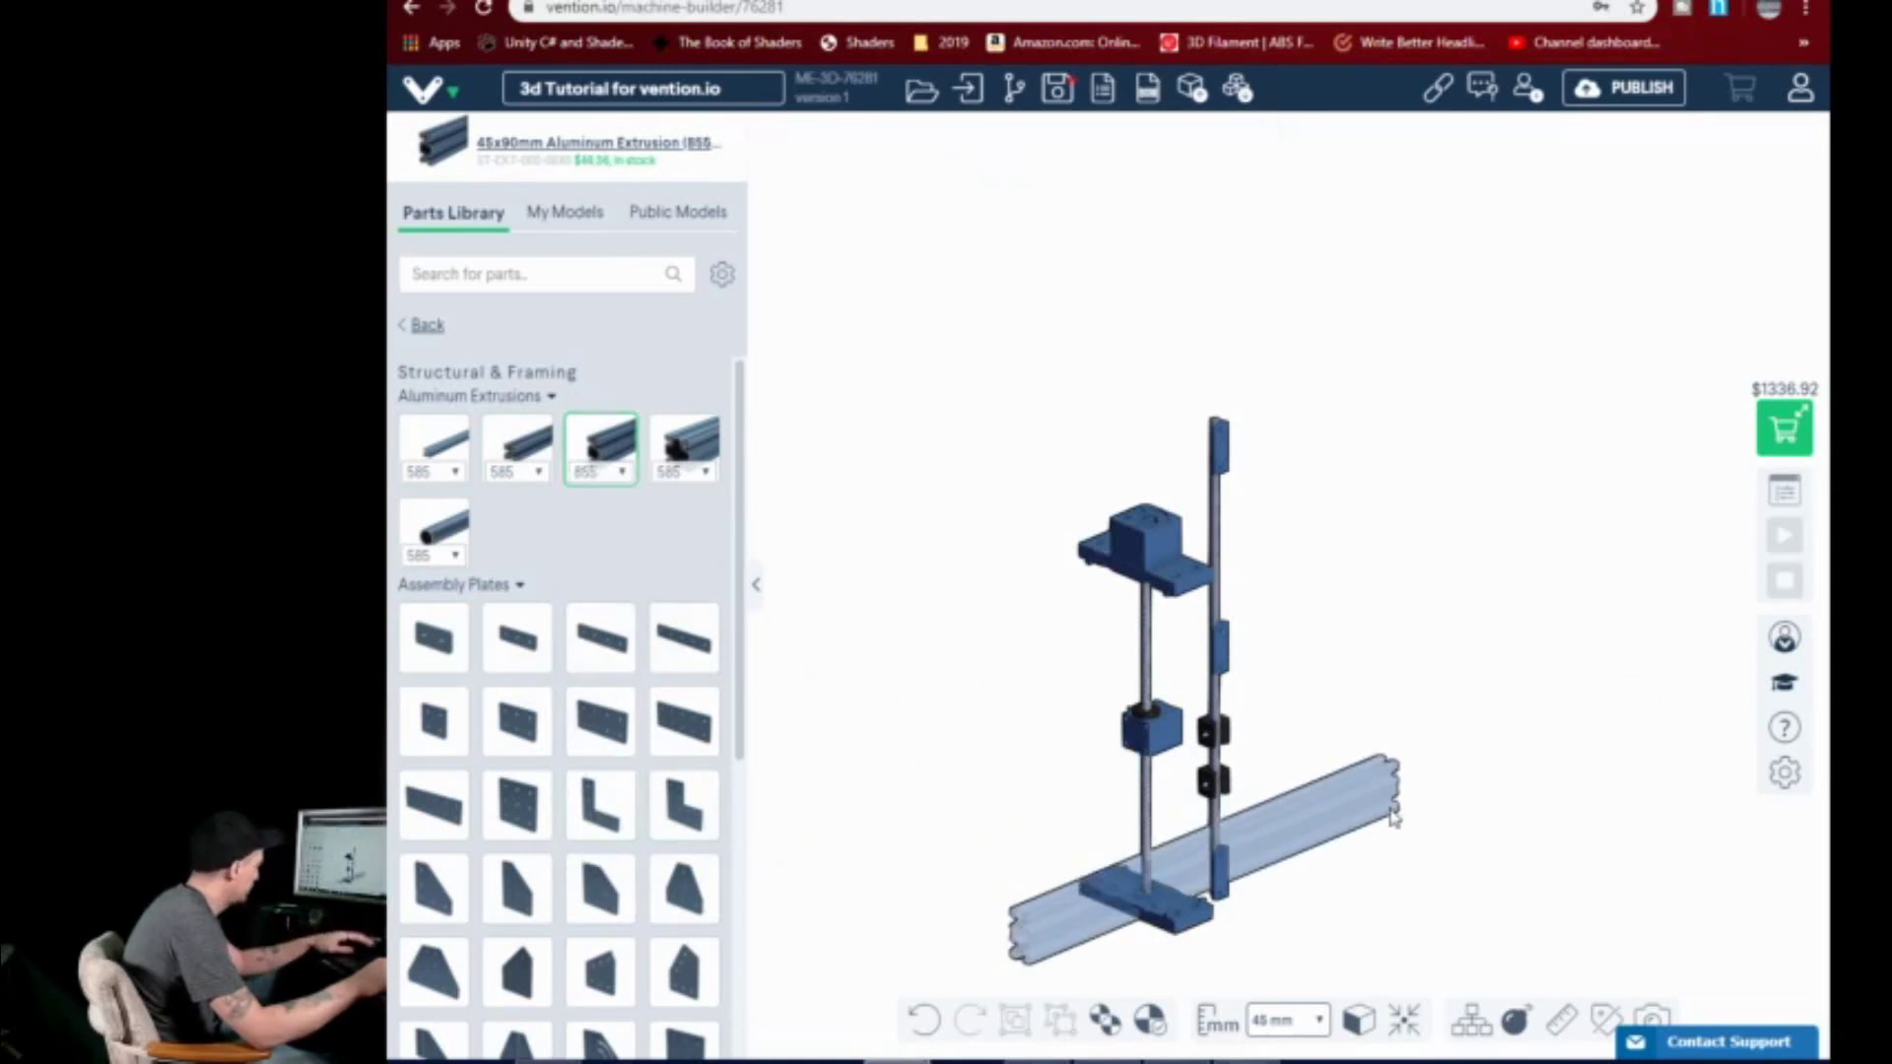
pyautogui.click(622, 472)
pyautogui.click(586, 820)
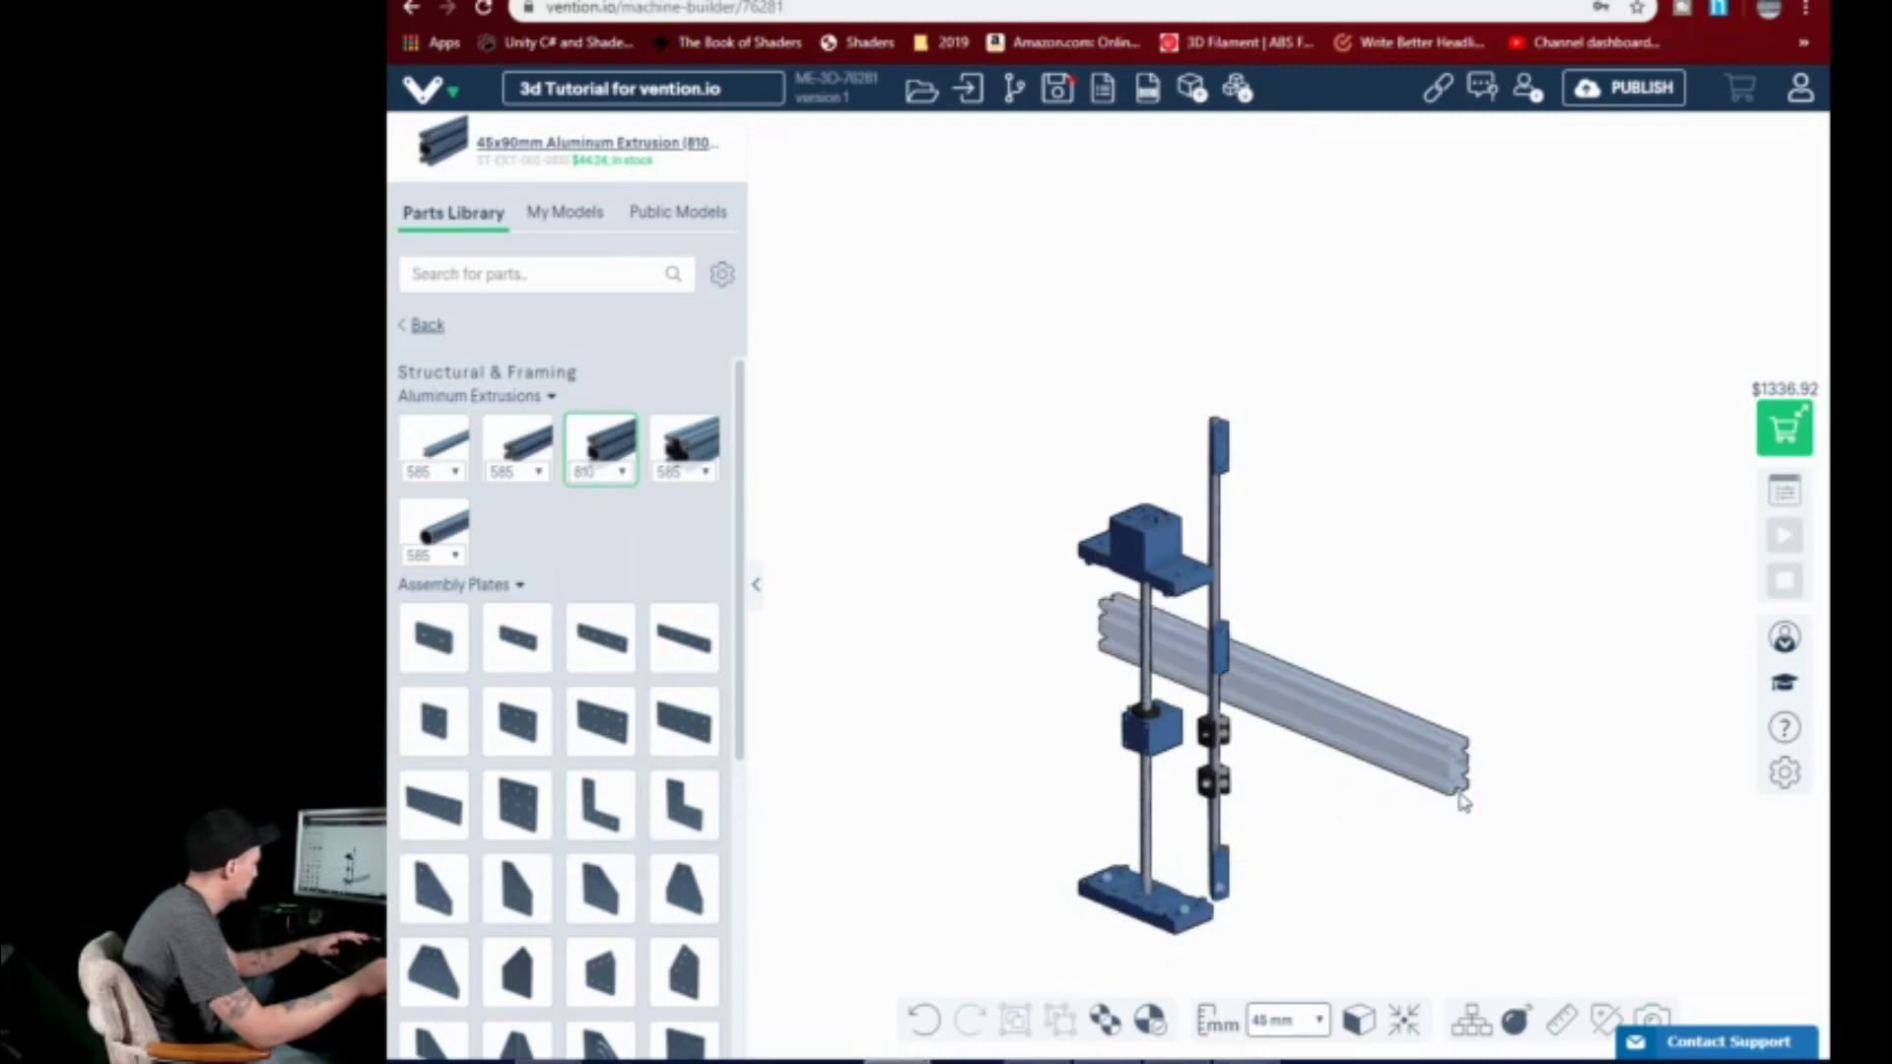
pyautogui.click(1463, 800)
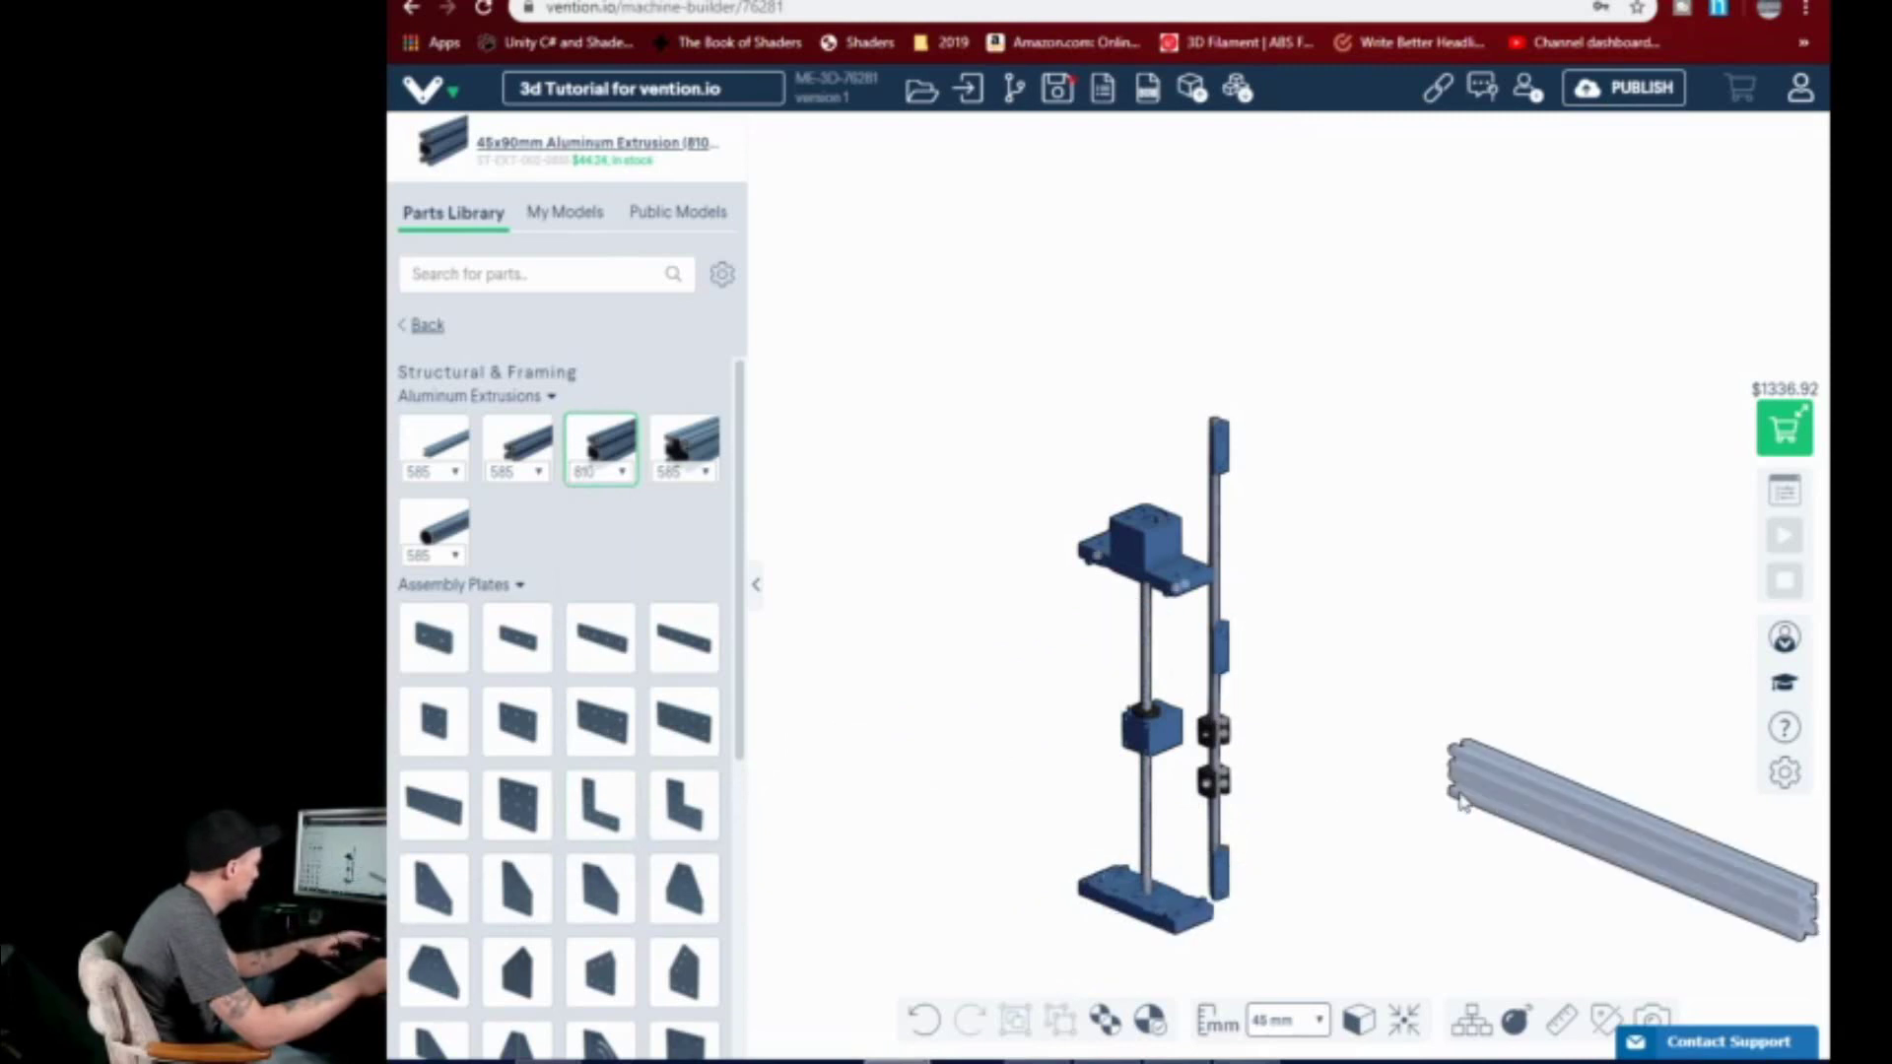
pyautogui.press('r')
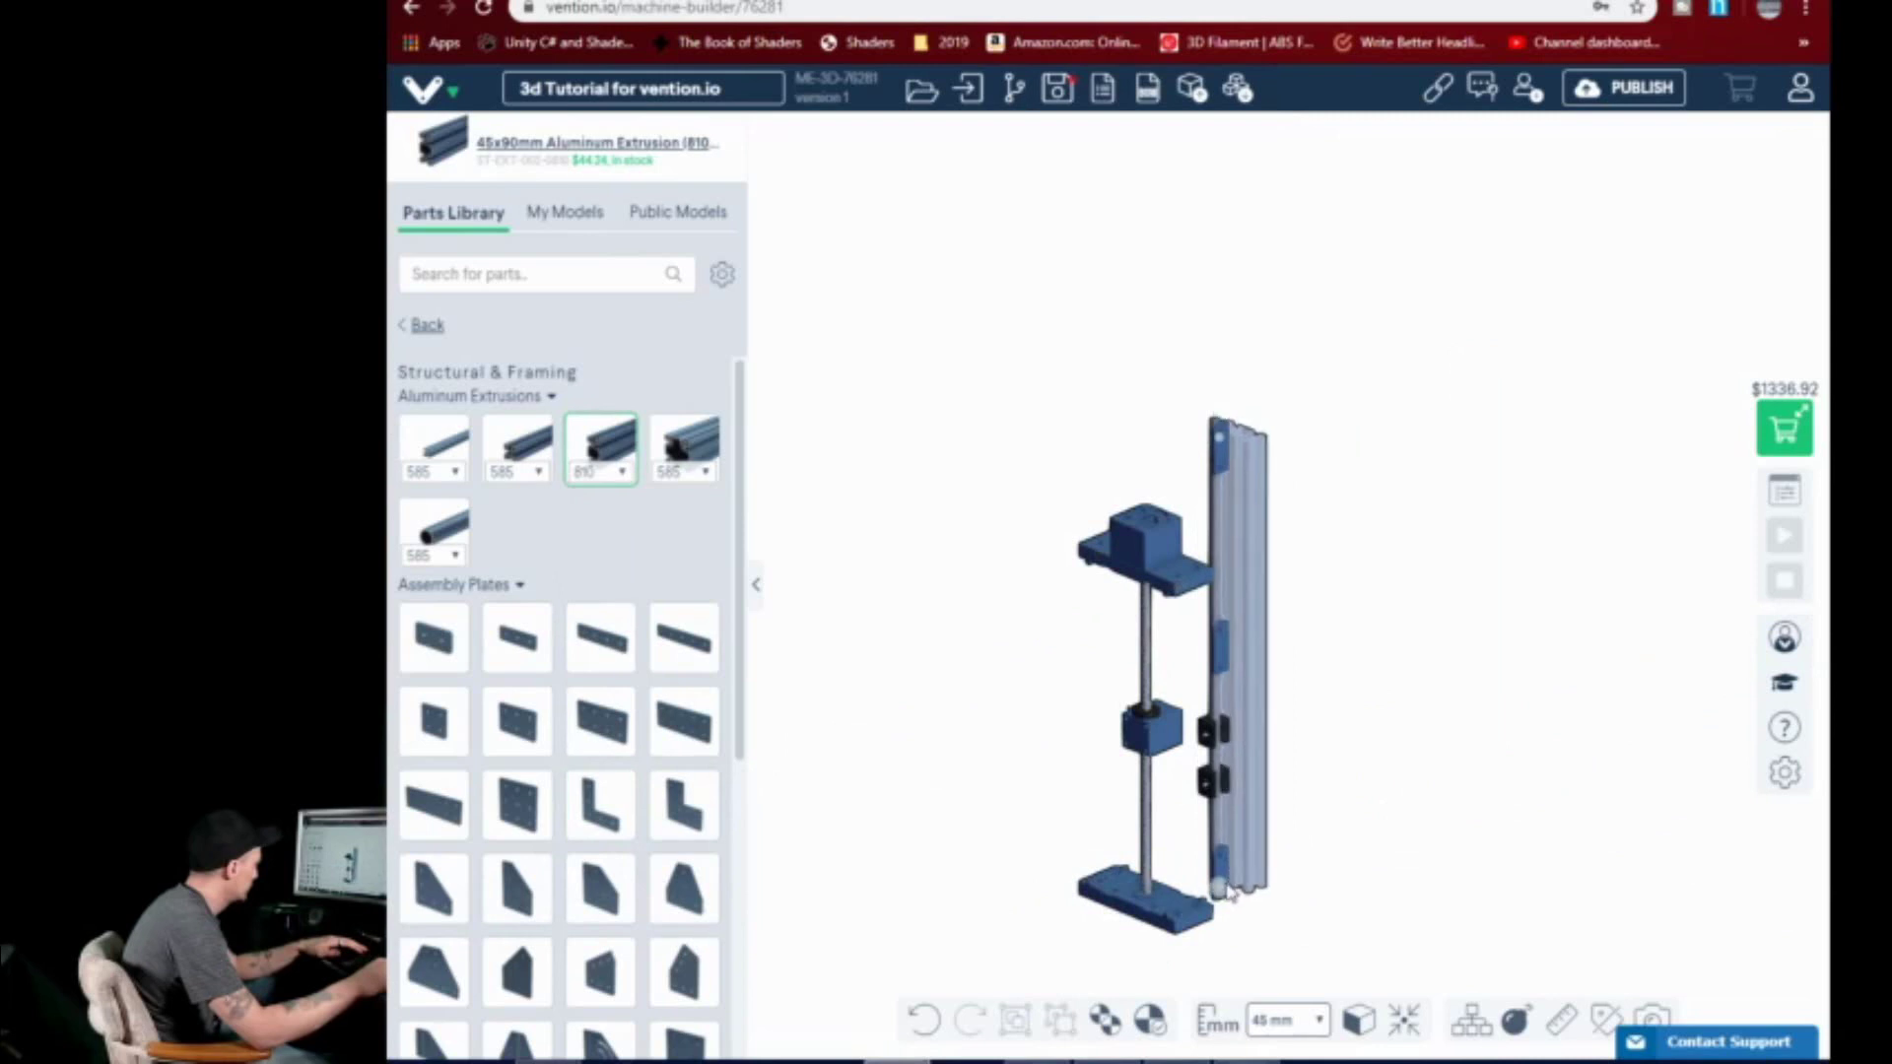
pyautogui.click(1224, 895)
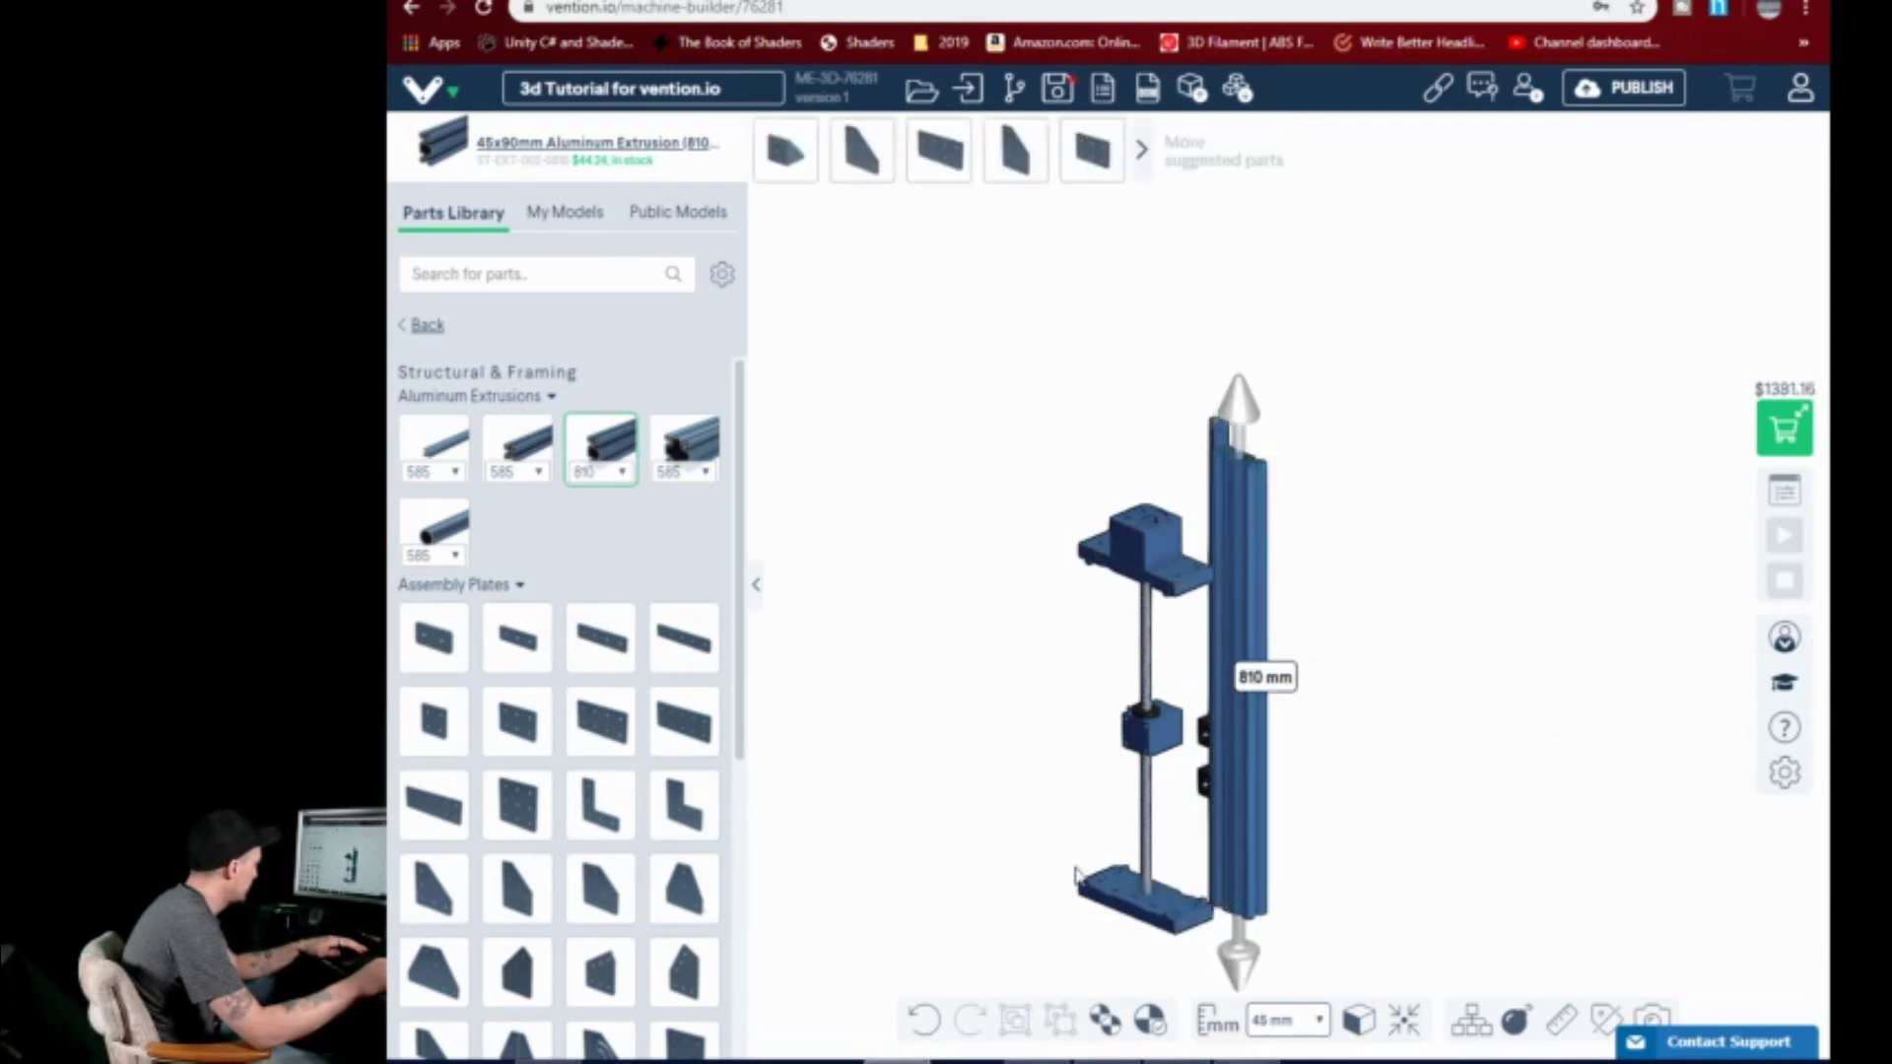
# - Lengthen the upright 45x90mm extrusion at its upper end to 855 mm
pyautogui.scroll(2, 1134, 917)
pyautogui.scroll(3, 1348, 594)
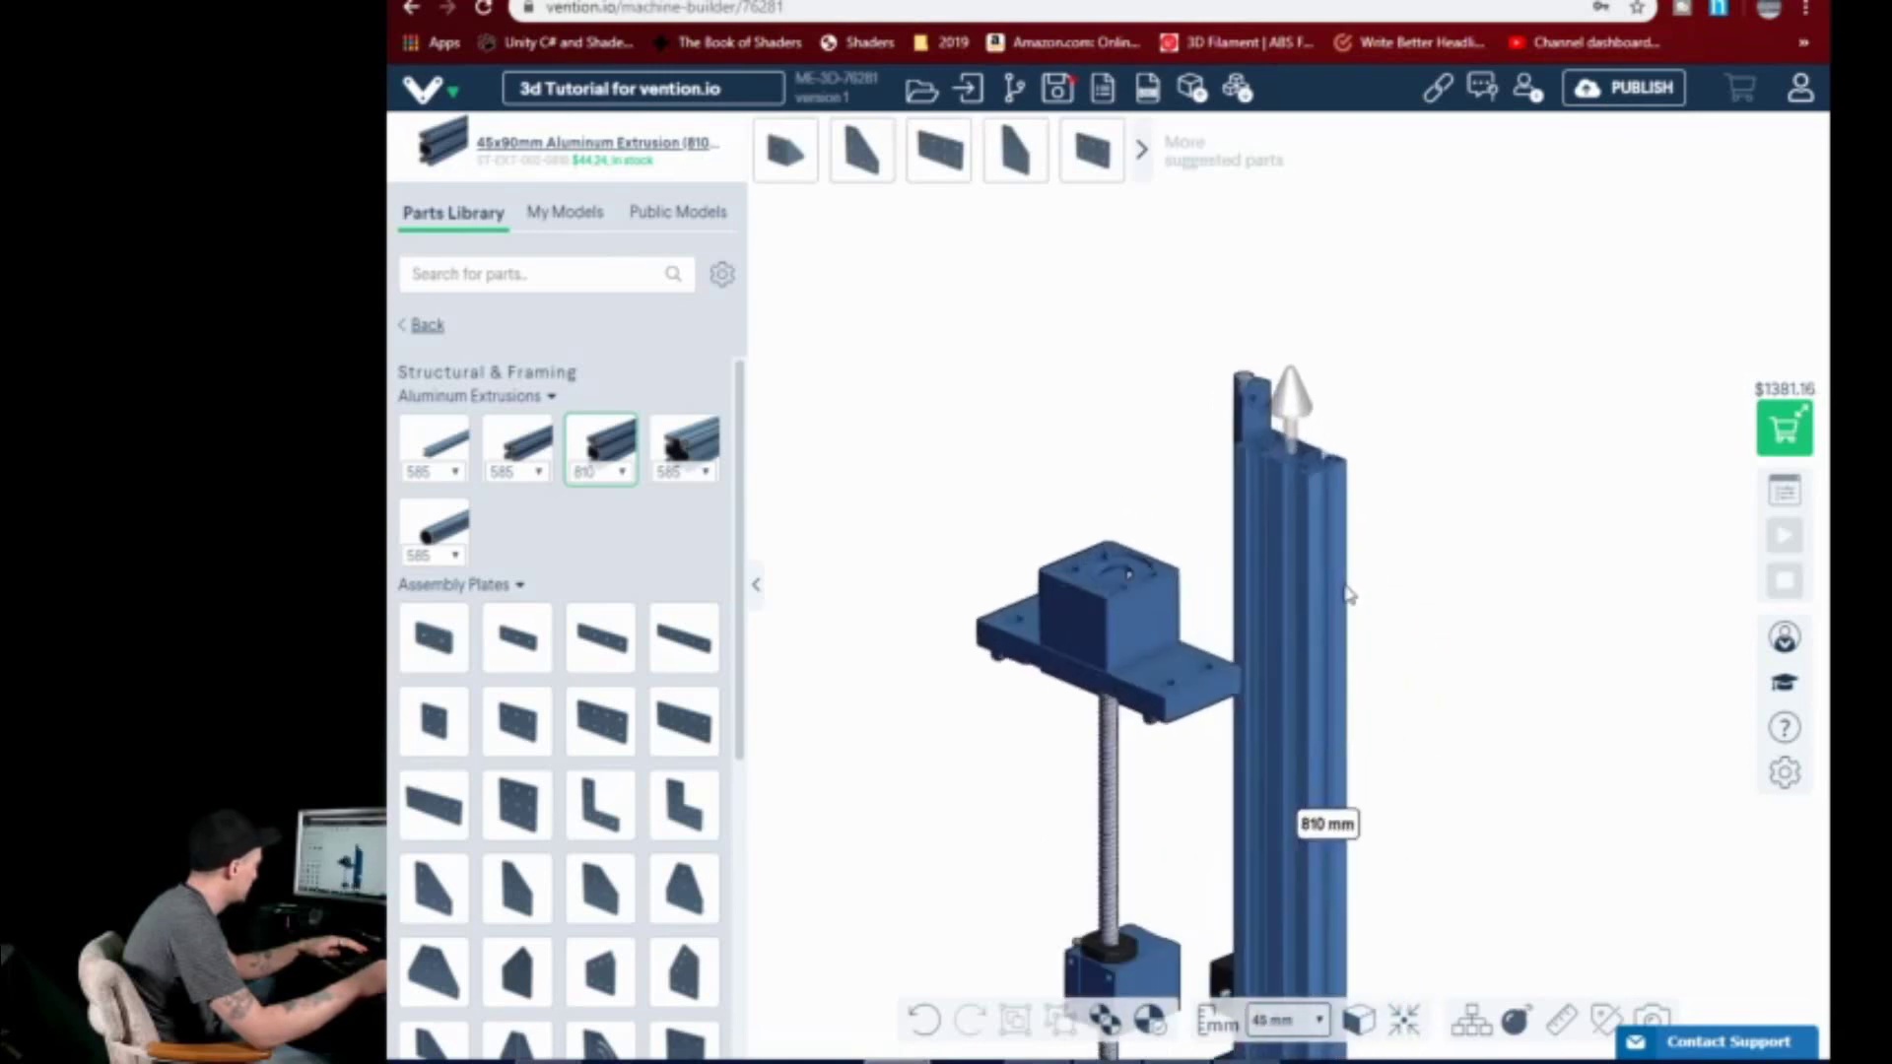
pyautogui.press('Escape')
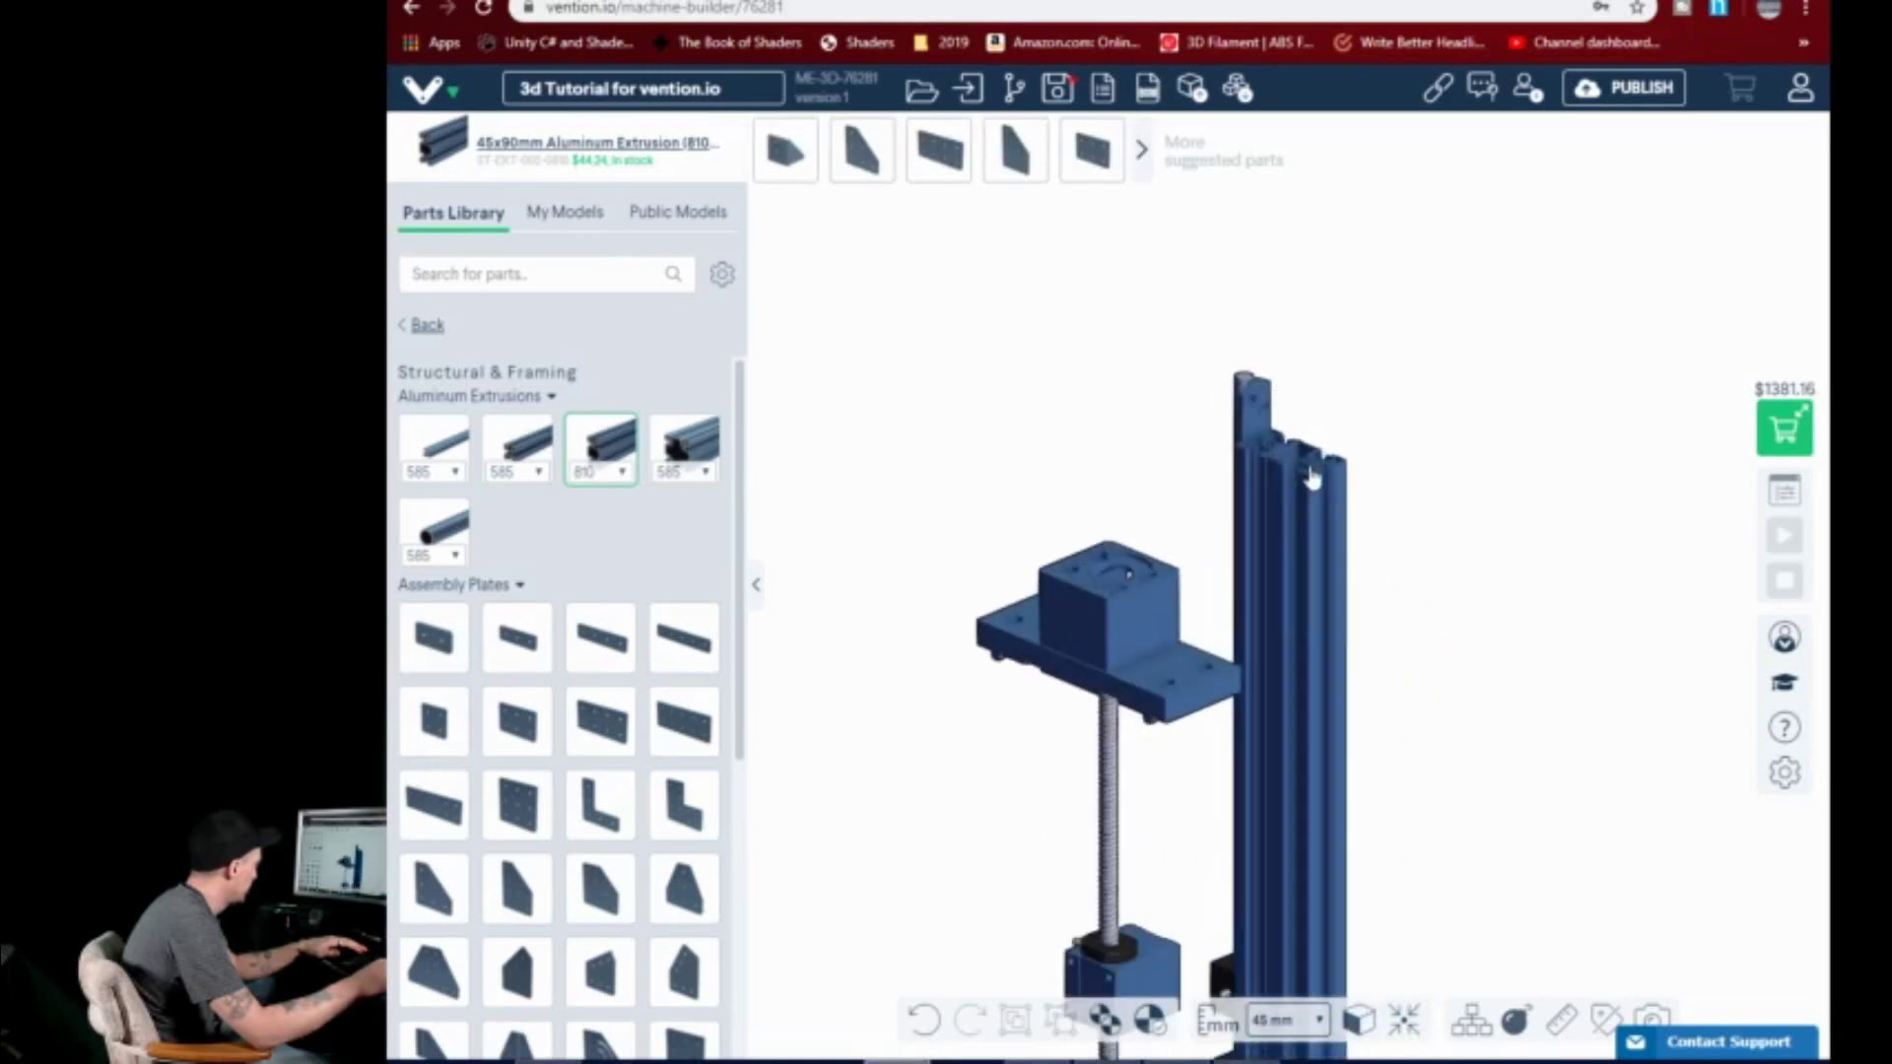
pyautogui.click(1311, 478)
pyautogui.click(1422, 479)
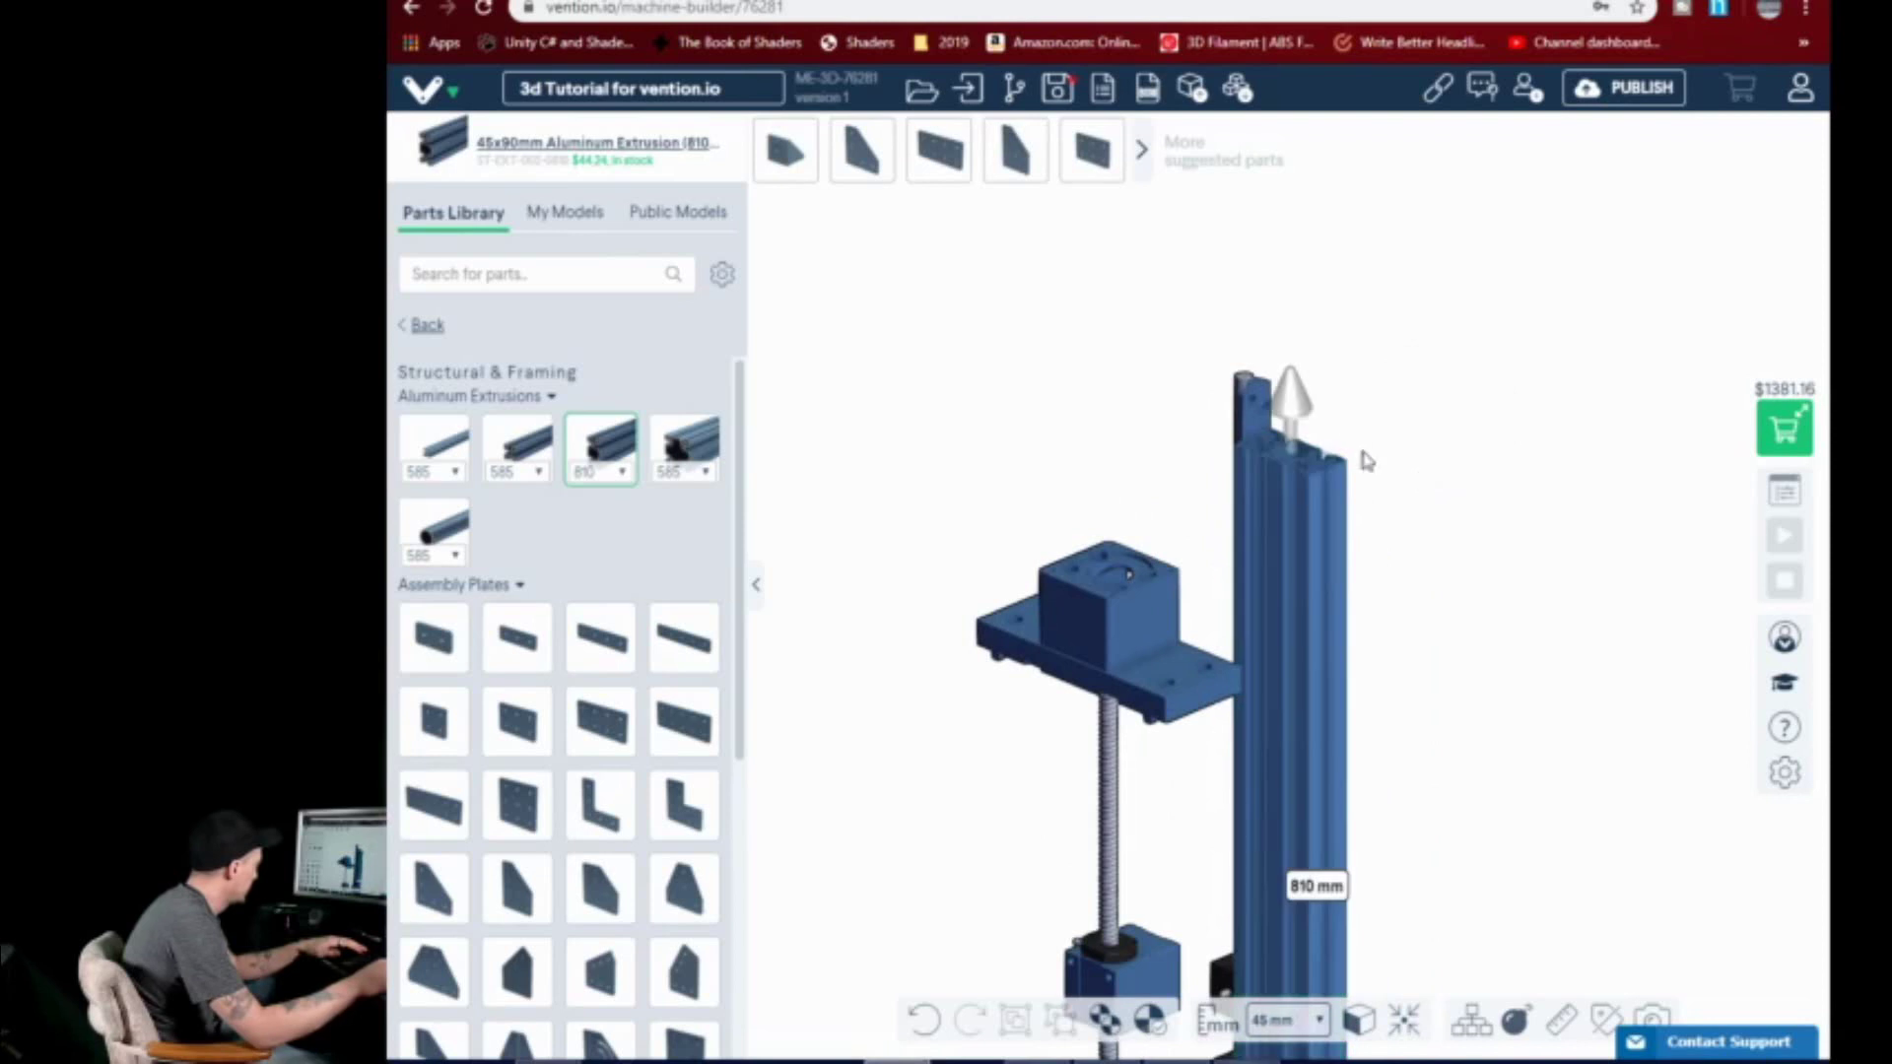
pyautogui.click(1288, 359)
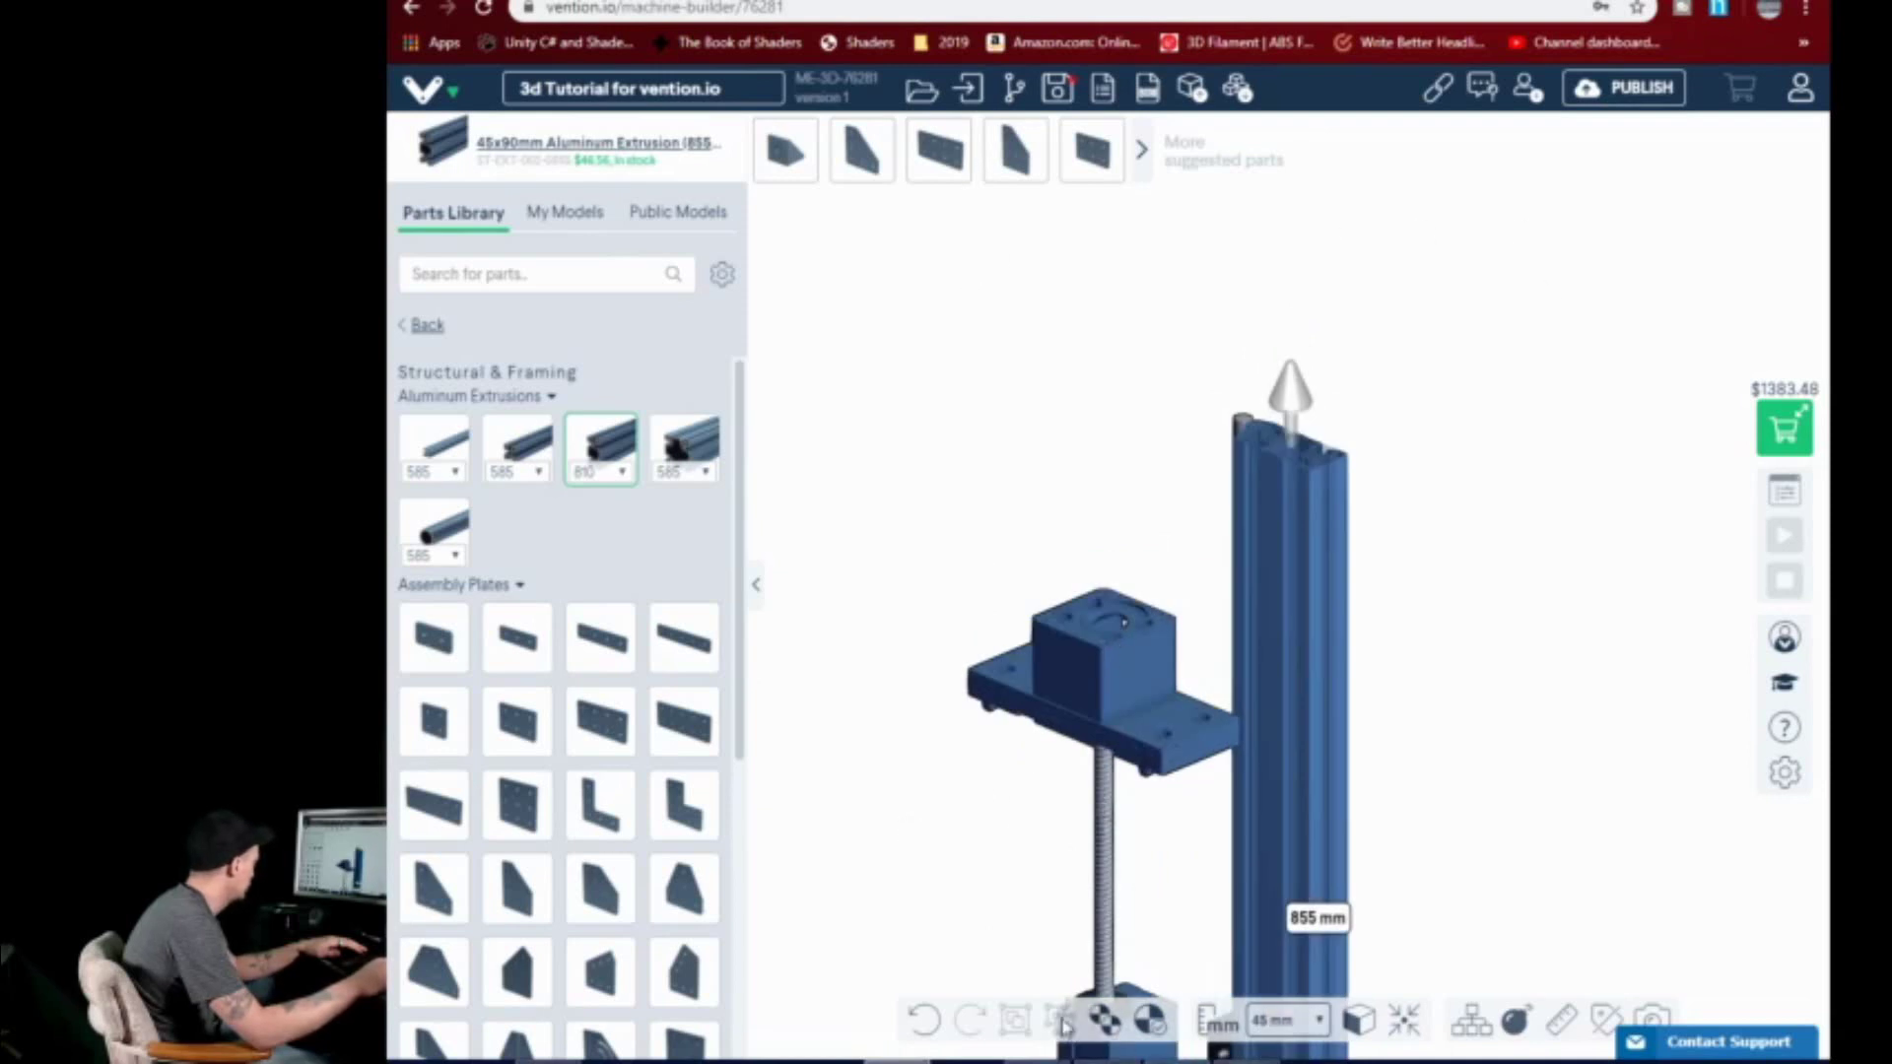
# - Examine the whole vertical axis assembly with its extrusion from several distances
pyautogui.scroll(-5, 1616, 762)
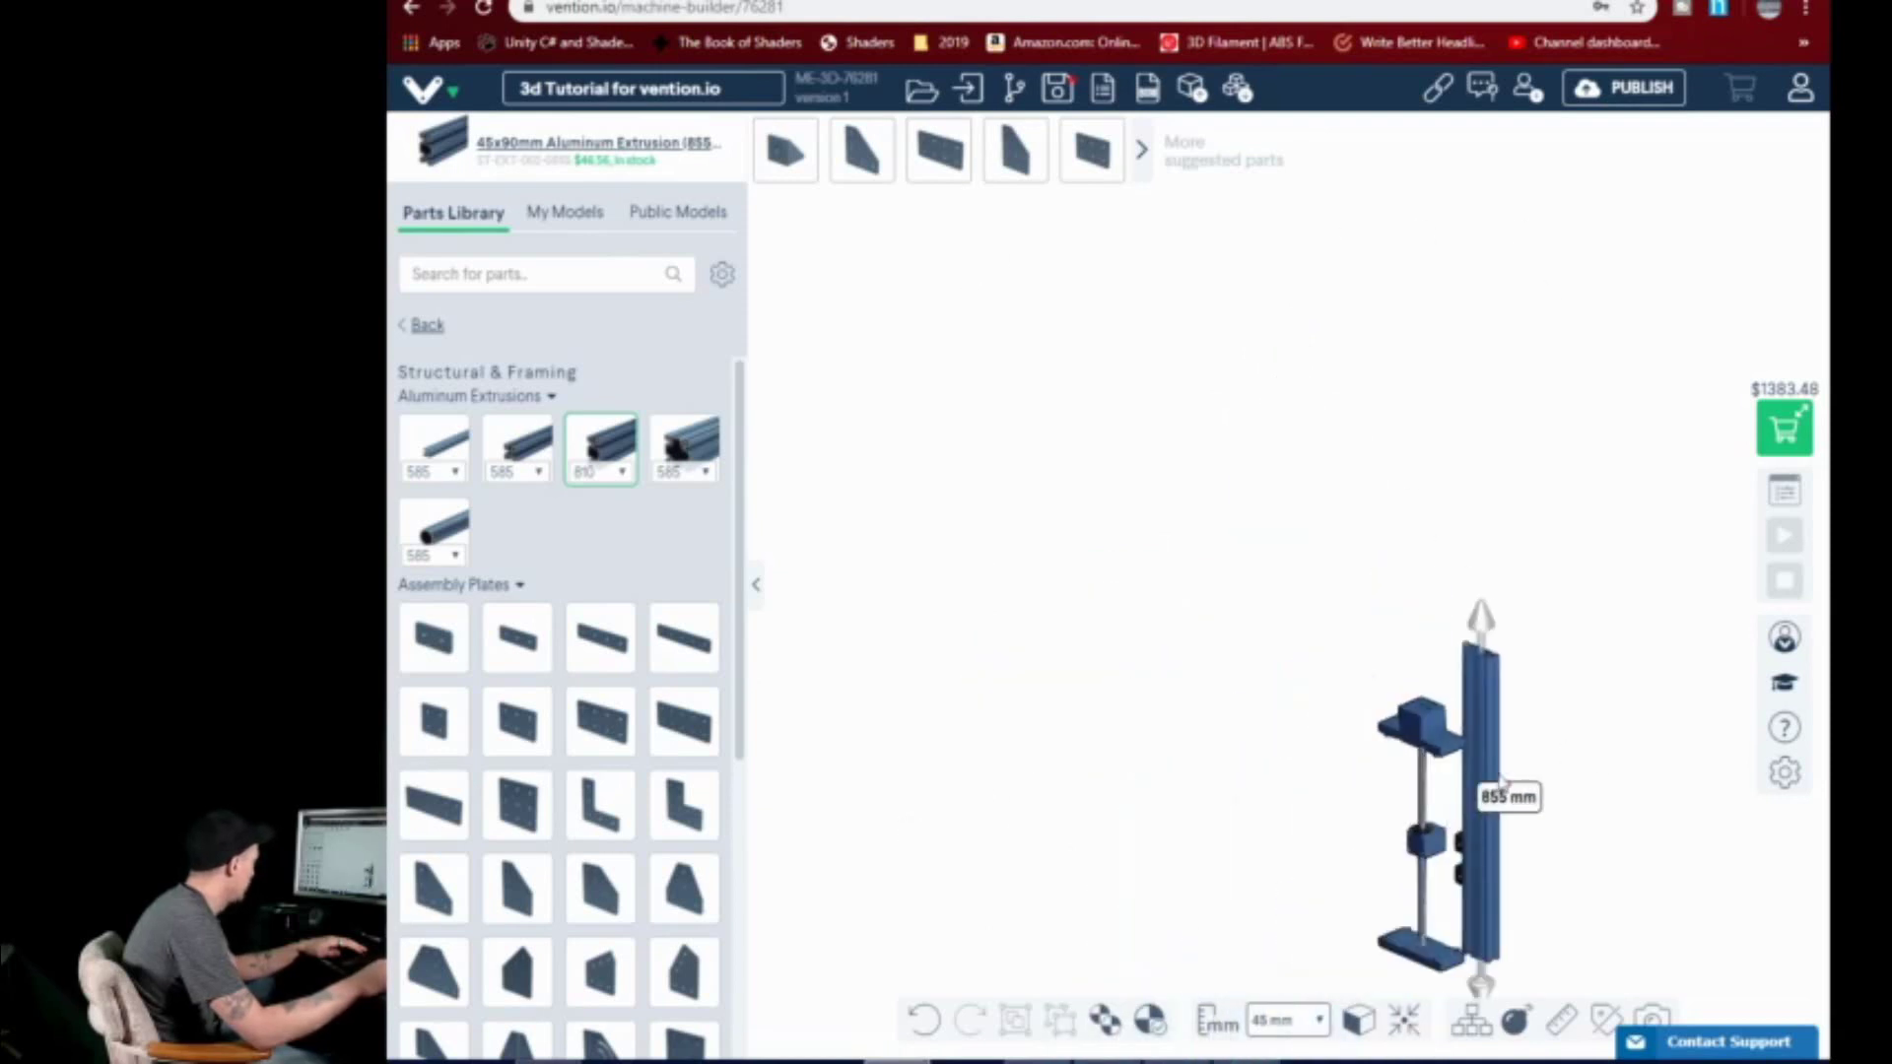
pyautogui.scroll(3, 1416, 905)
pyautogui.moveTo(1246, 730); pyautogui.dragTo(1277, 460)
pyautogui.scroll(2, 959, 375)
pyautogui.scroll(-3, 1090, 566)
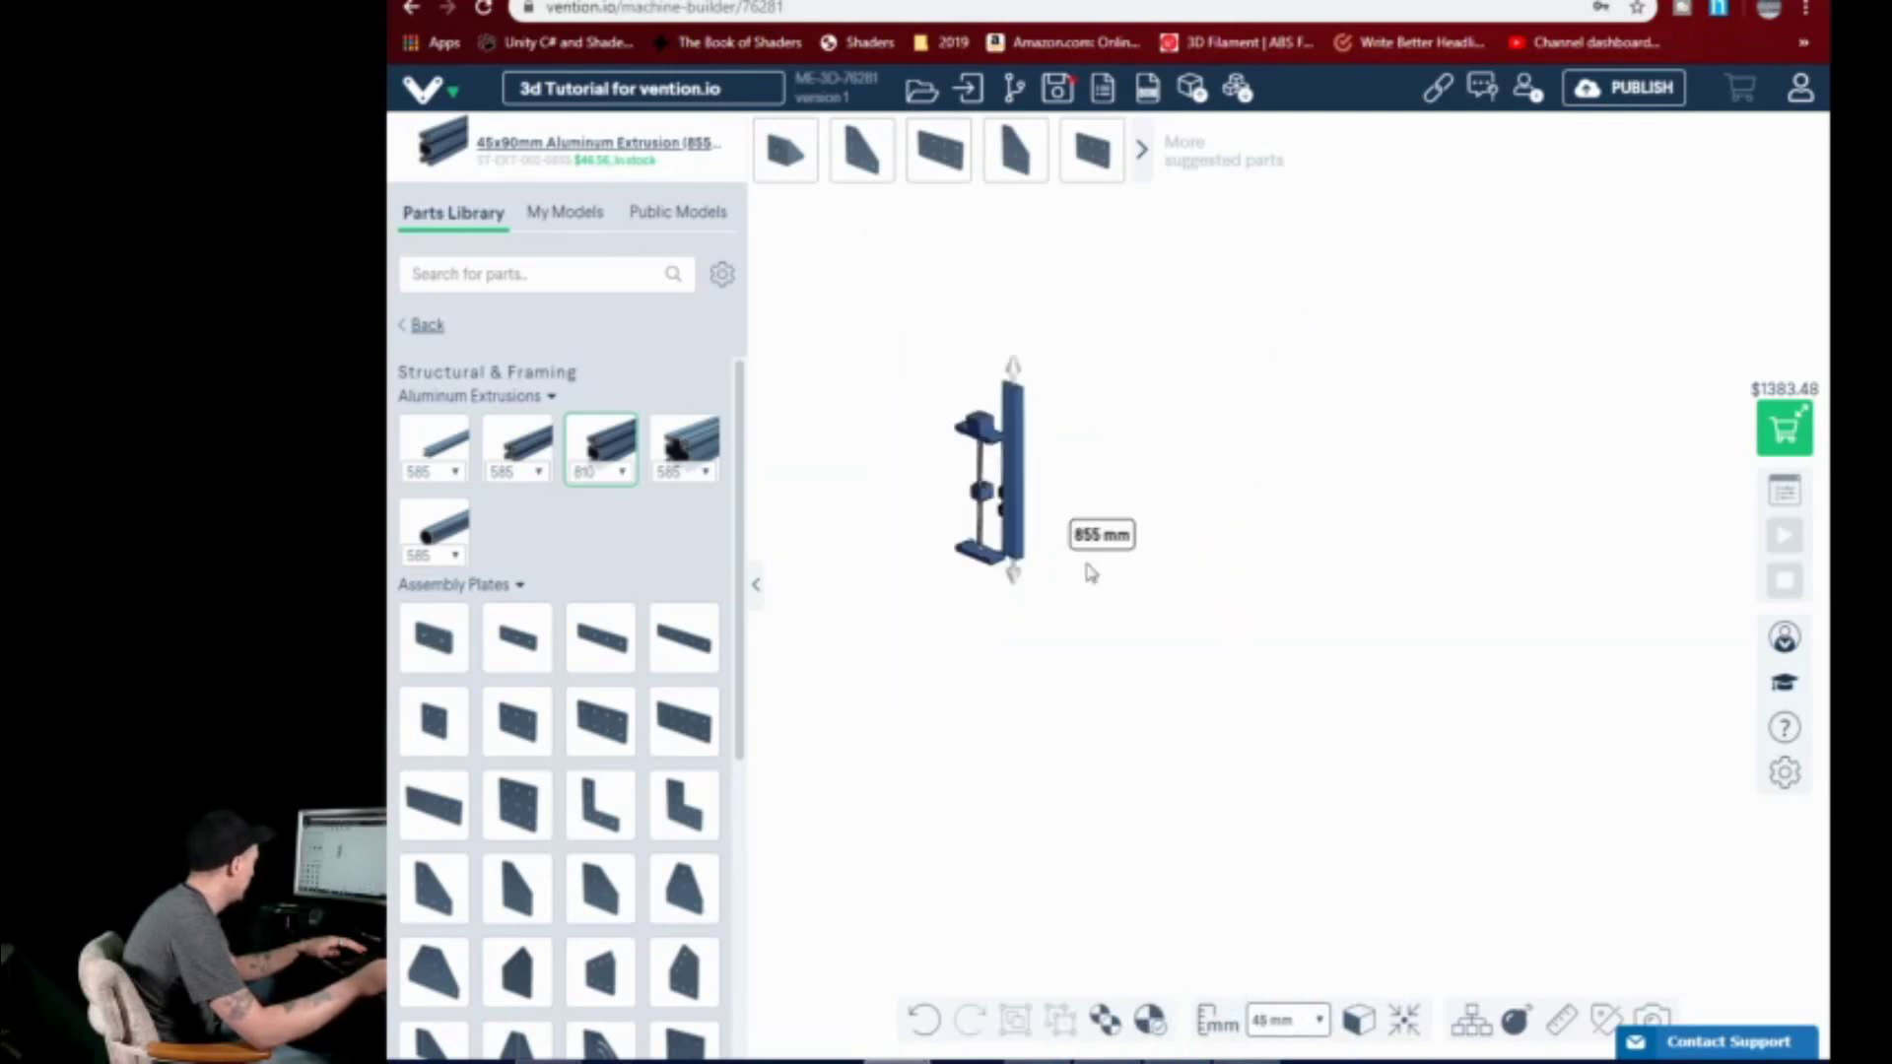
pyautogui.scroll(2, 916, 414)
pyautogui.scroll(1, 1586, 749)
pyautogui.scroll(-3, 1491, 841)
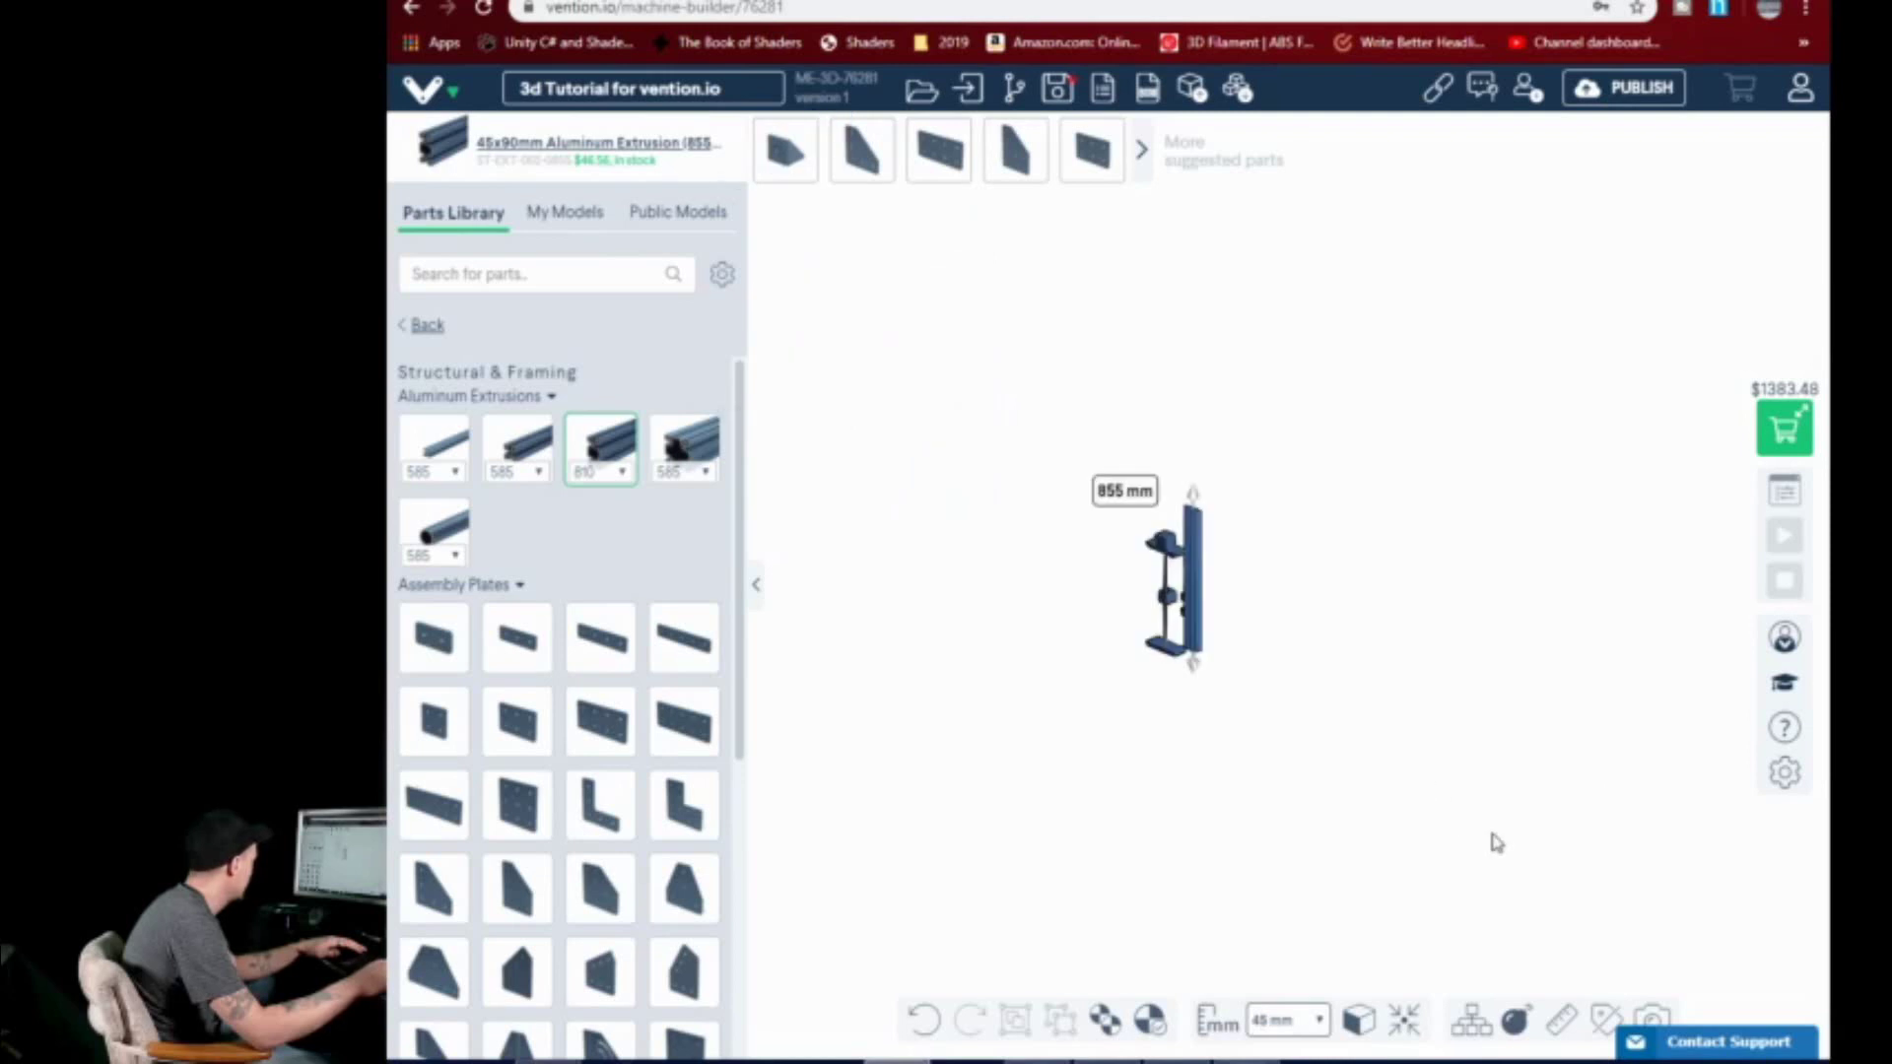
pyautogui.scroll(2, 1136, 456)
pyautogui.scroll(3, 1315, 746)
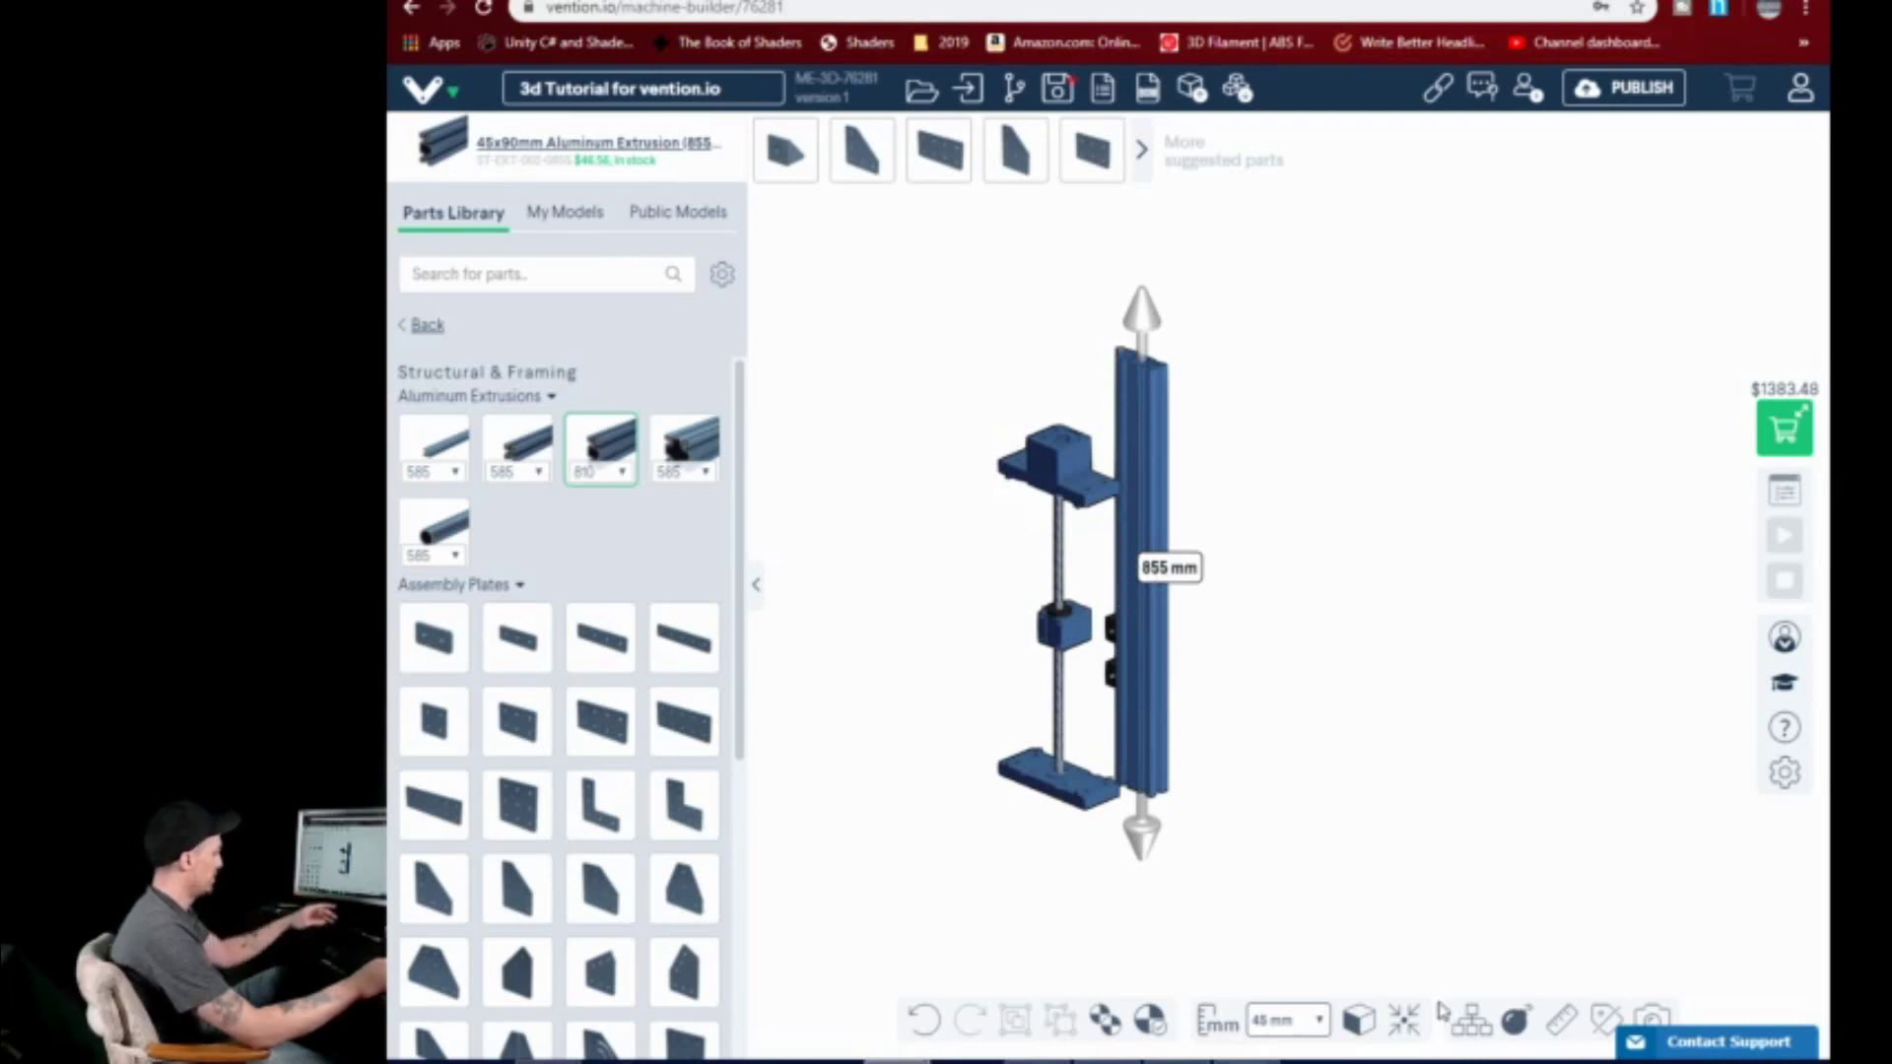
# - Show the design structure and expand its Parts list to review the components used
pyautogui.click(1469, 1021)
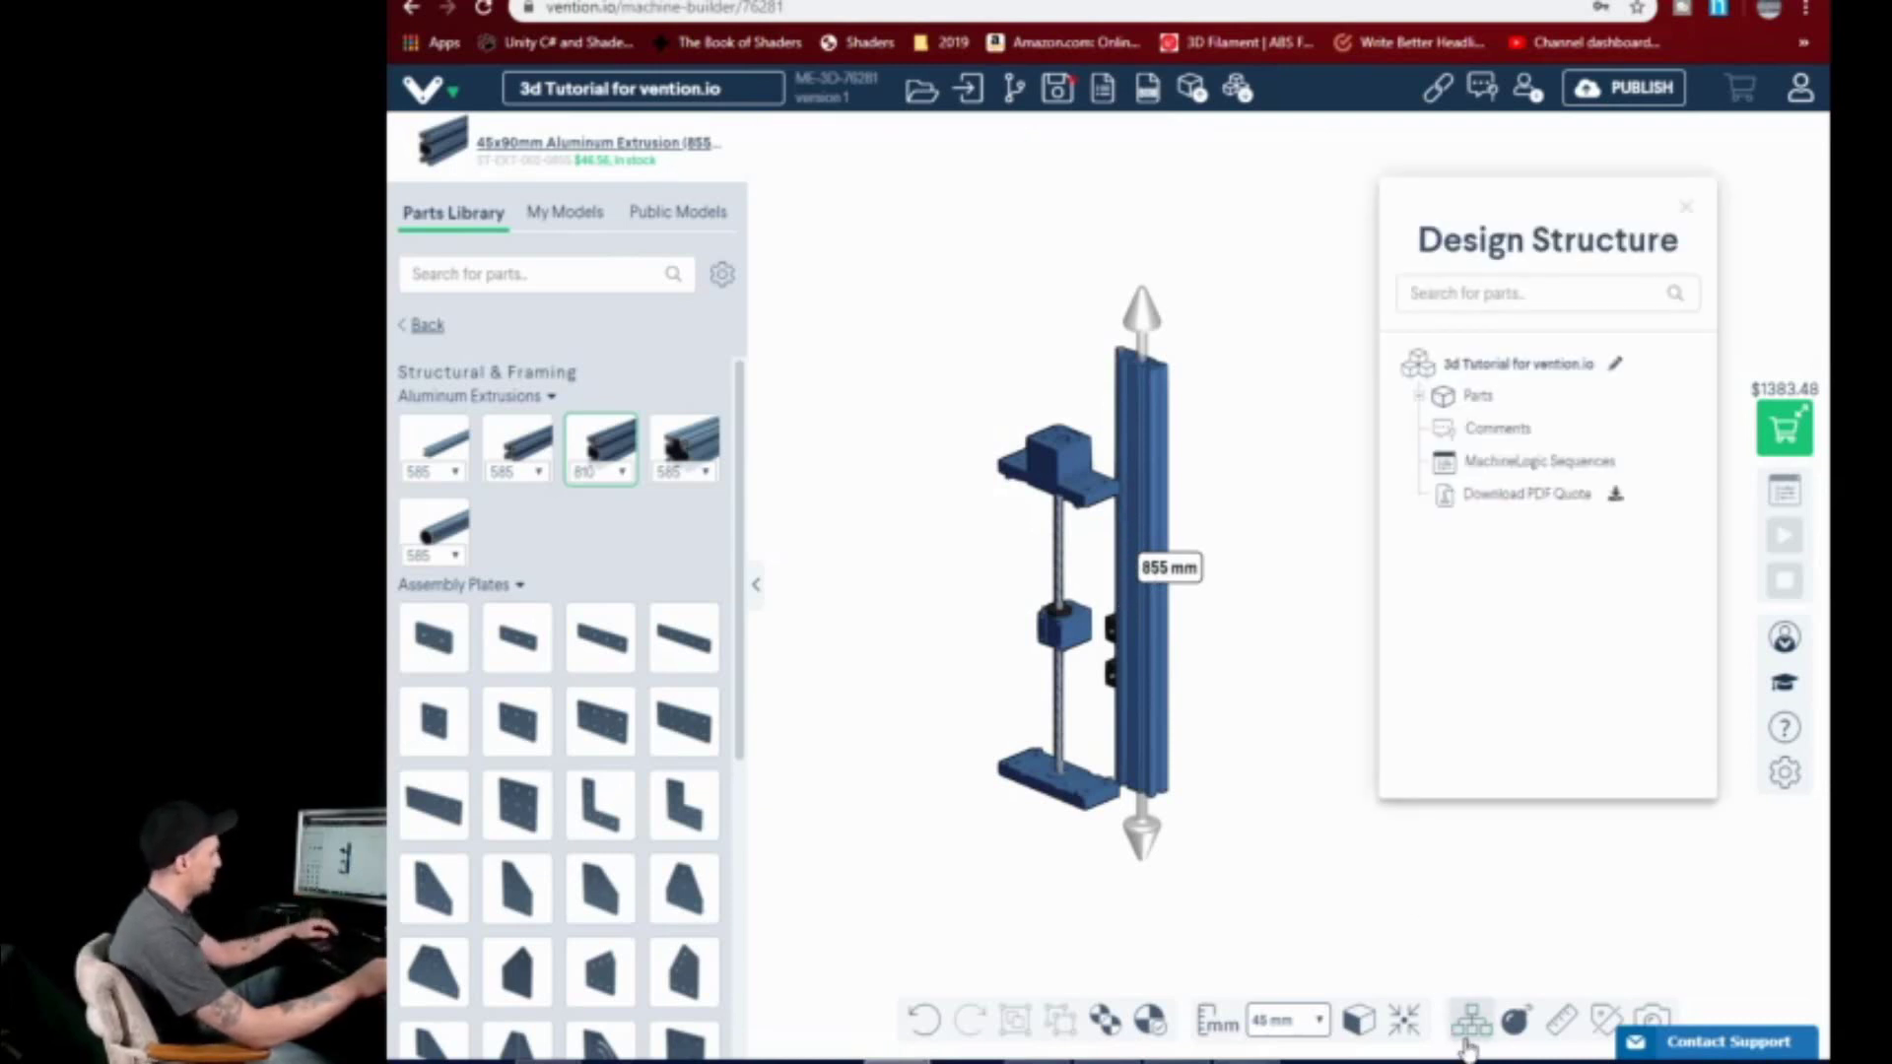
pyautogui.click(1449, 399)
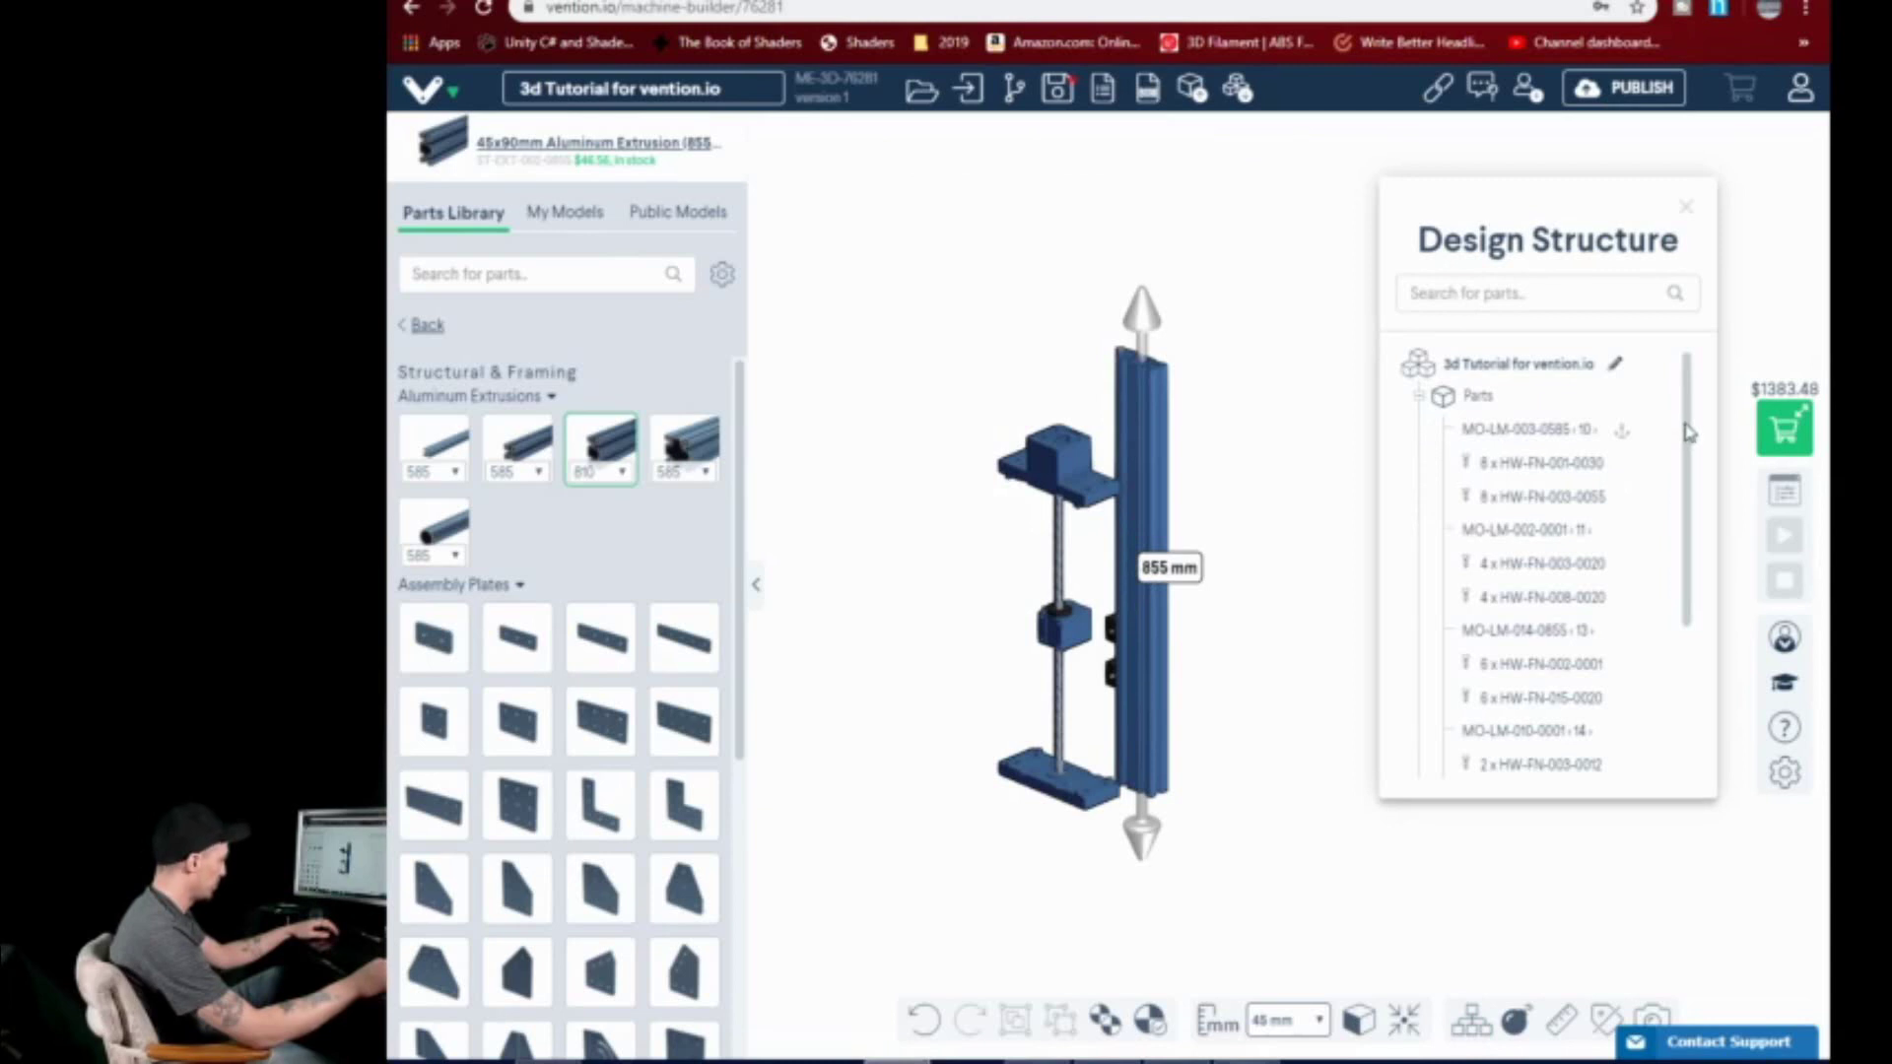
pyautogui.moveTo(1688, 430); pyautogui.dragTo(1695, 382)
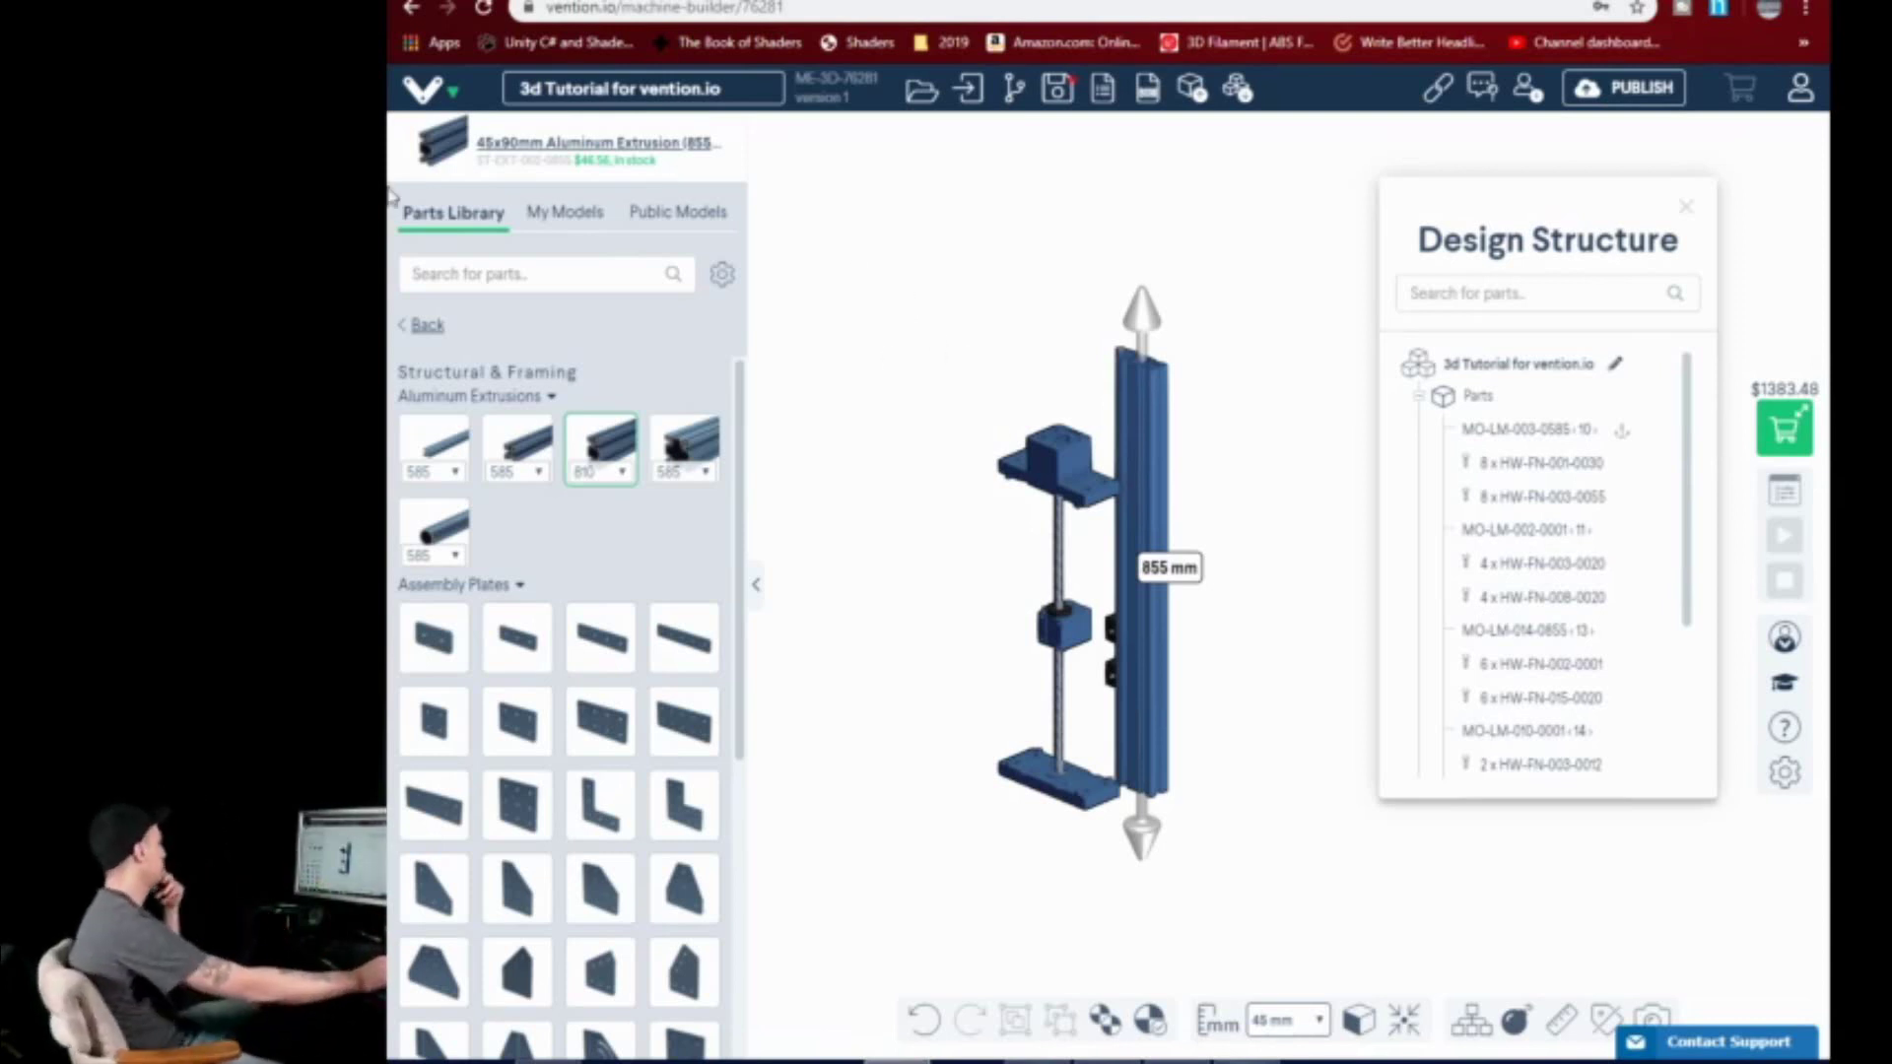
# - Look through the My Models imports and the Public Models categories
pyautogui.click(557, 223)
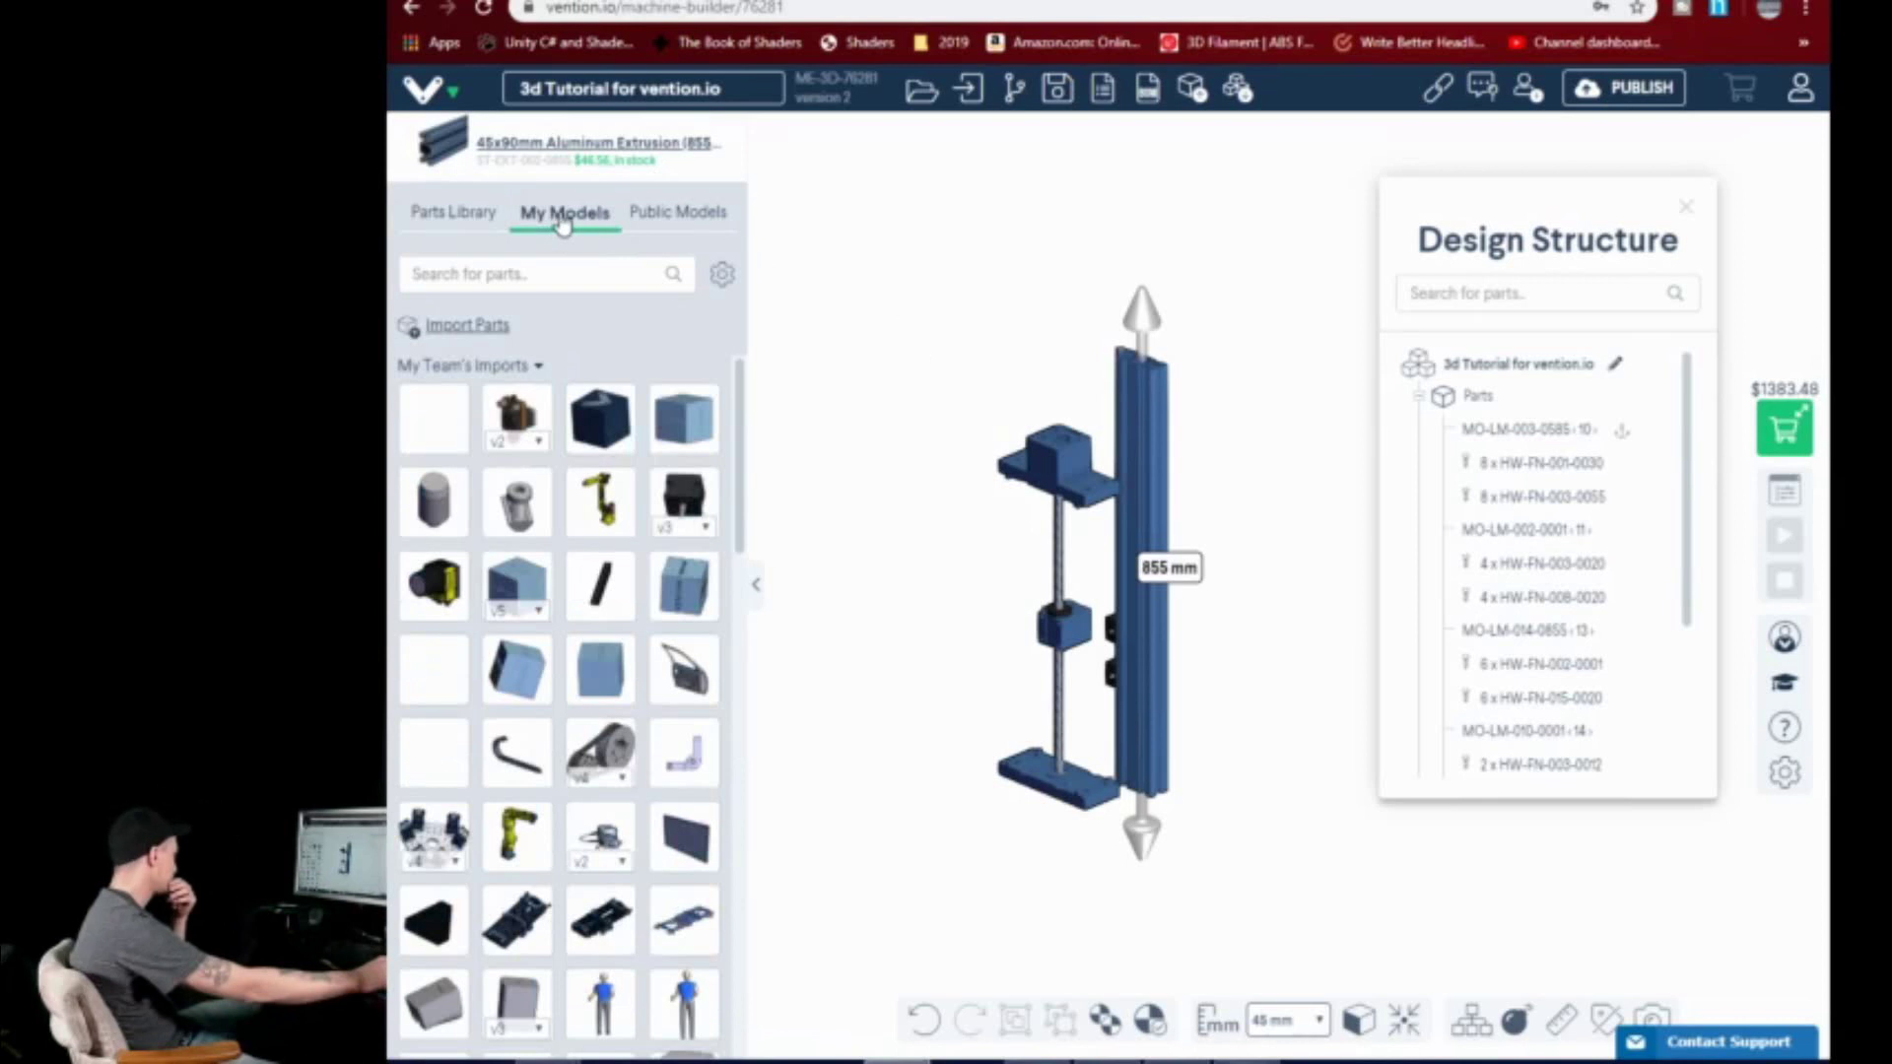
pyautogui.click(726, 230)
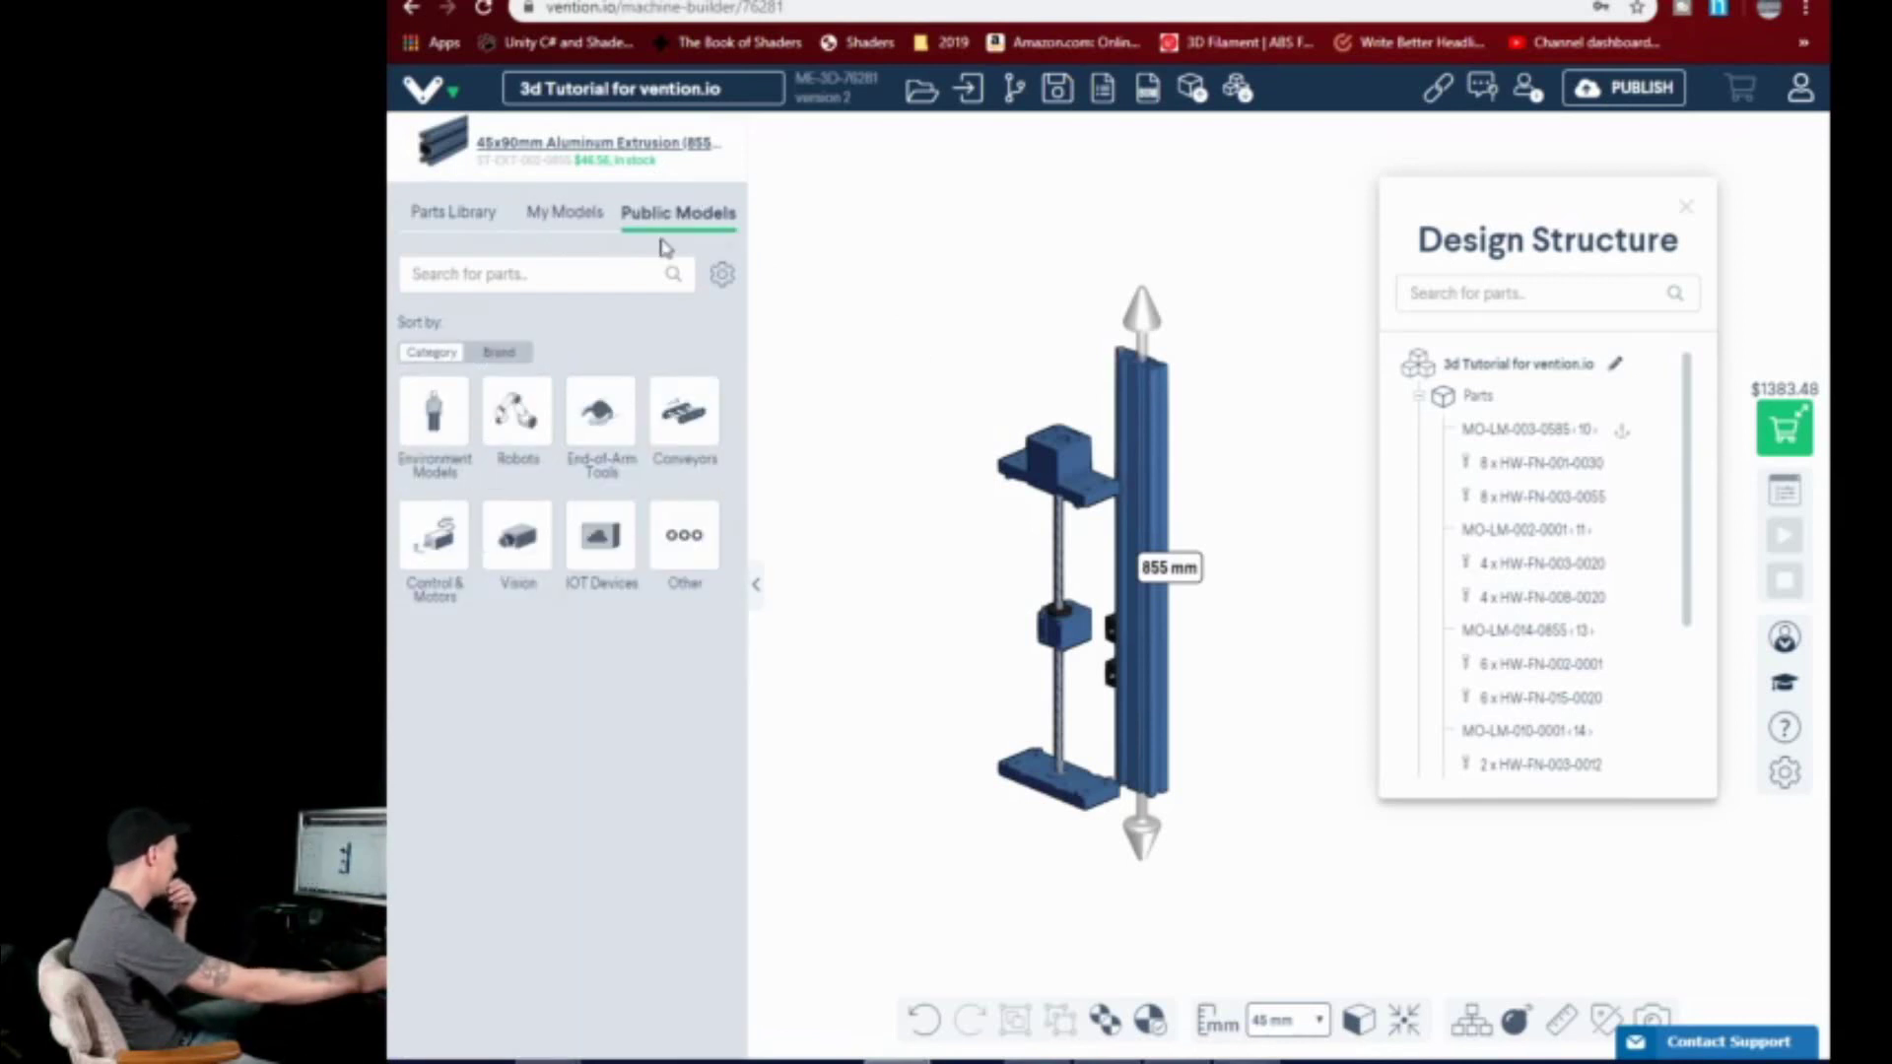
# - Place the public environment model Human 5 ft 4 in beside the vertical axis, and delete it from the design
pyautogui.click(452, 418)
pyautogui.click(434, 554)
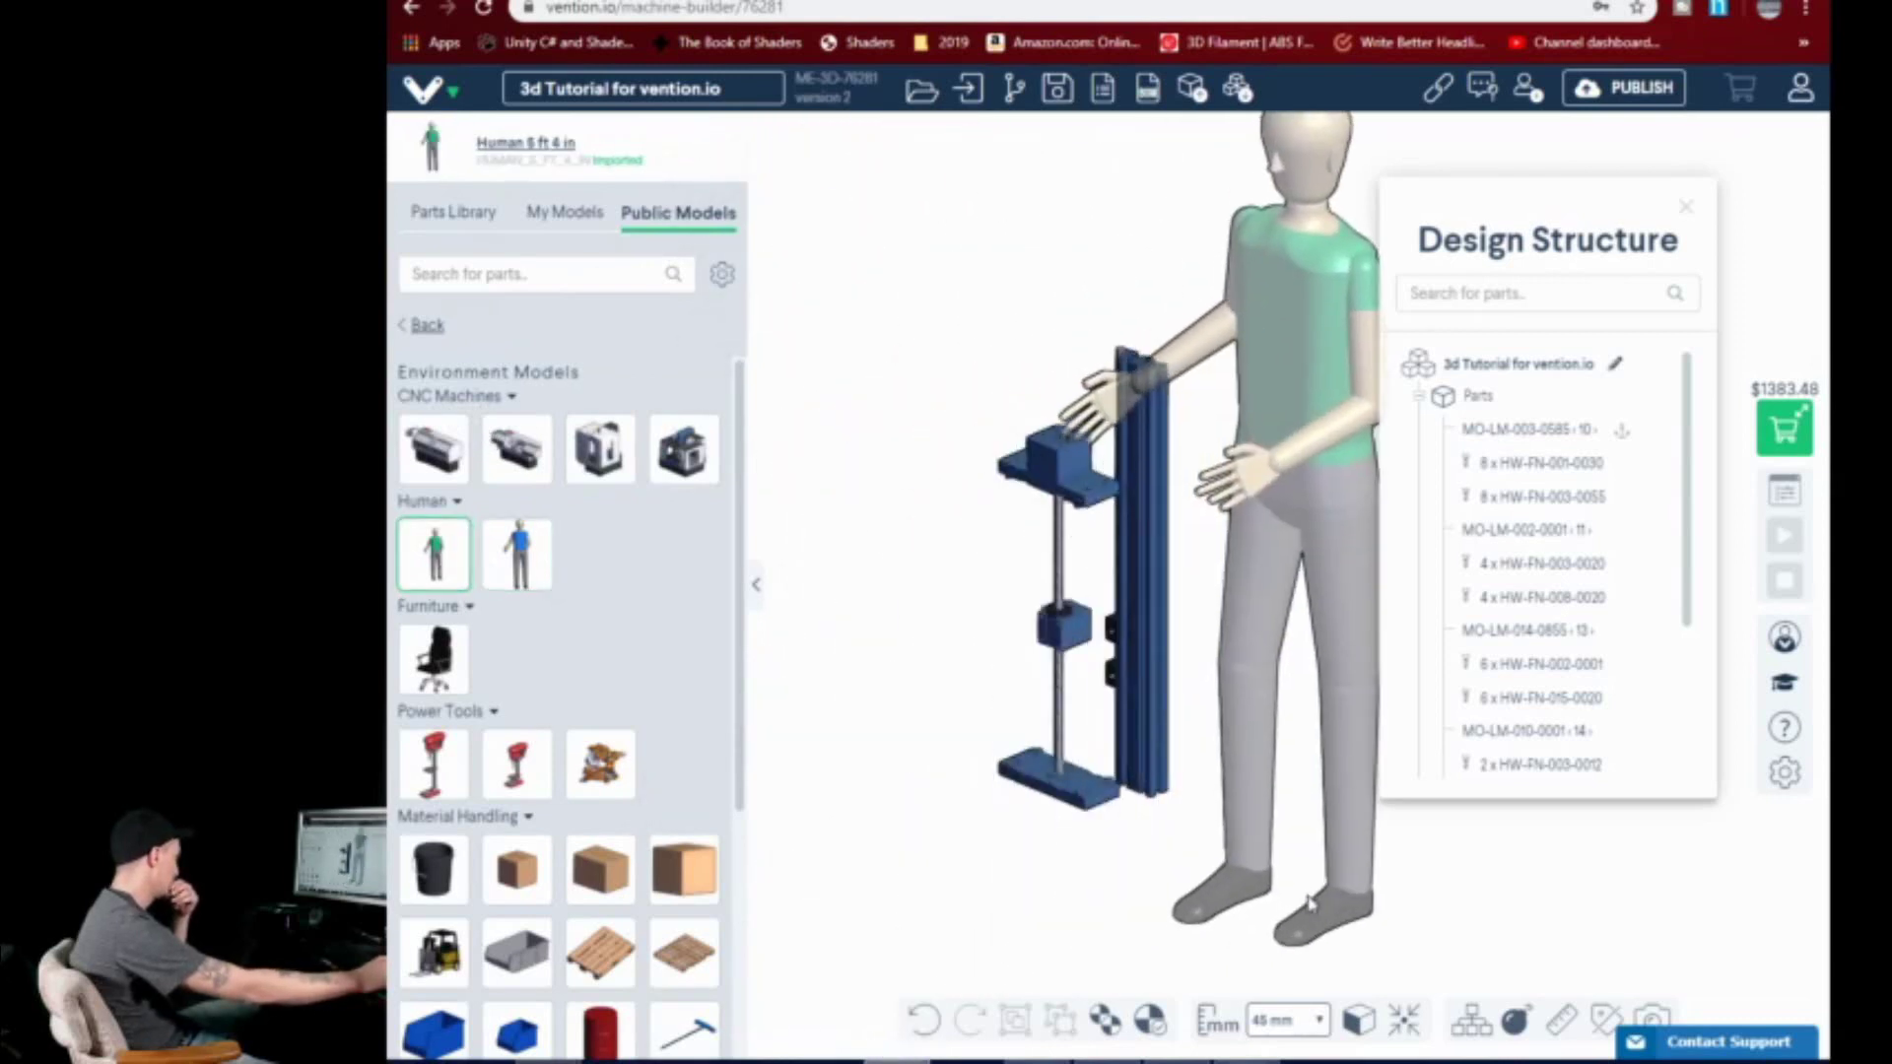
pyautogui.click(1311, 906)
pyautogui.moveTo(990, 776); pyautogui.dragTo(850, 768, button='right')
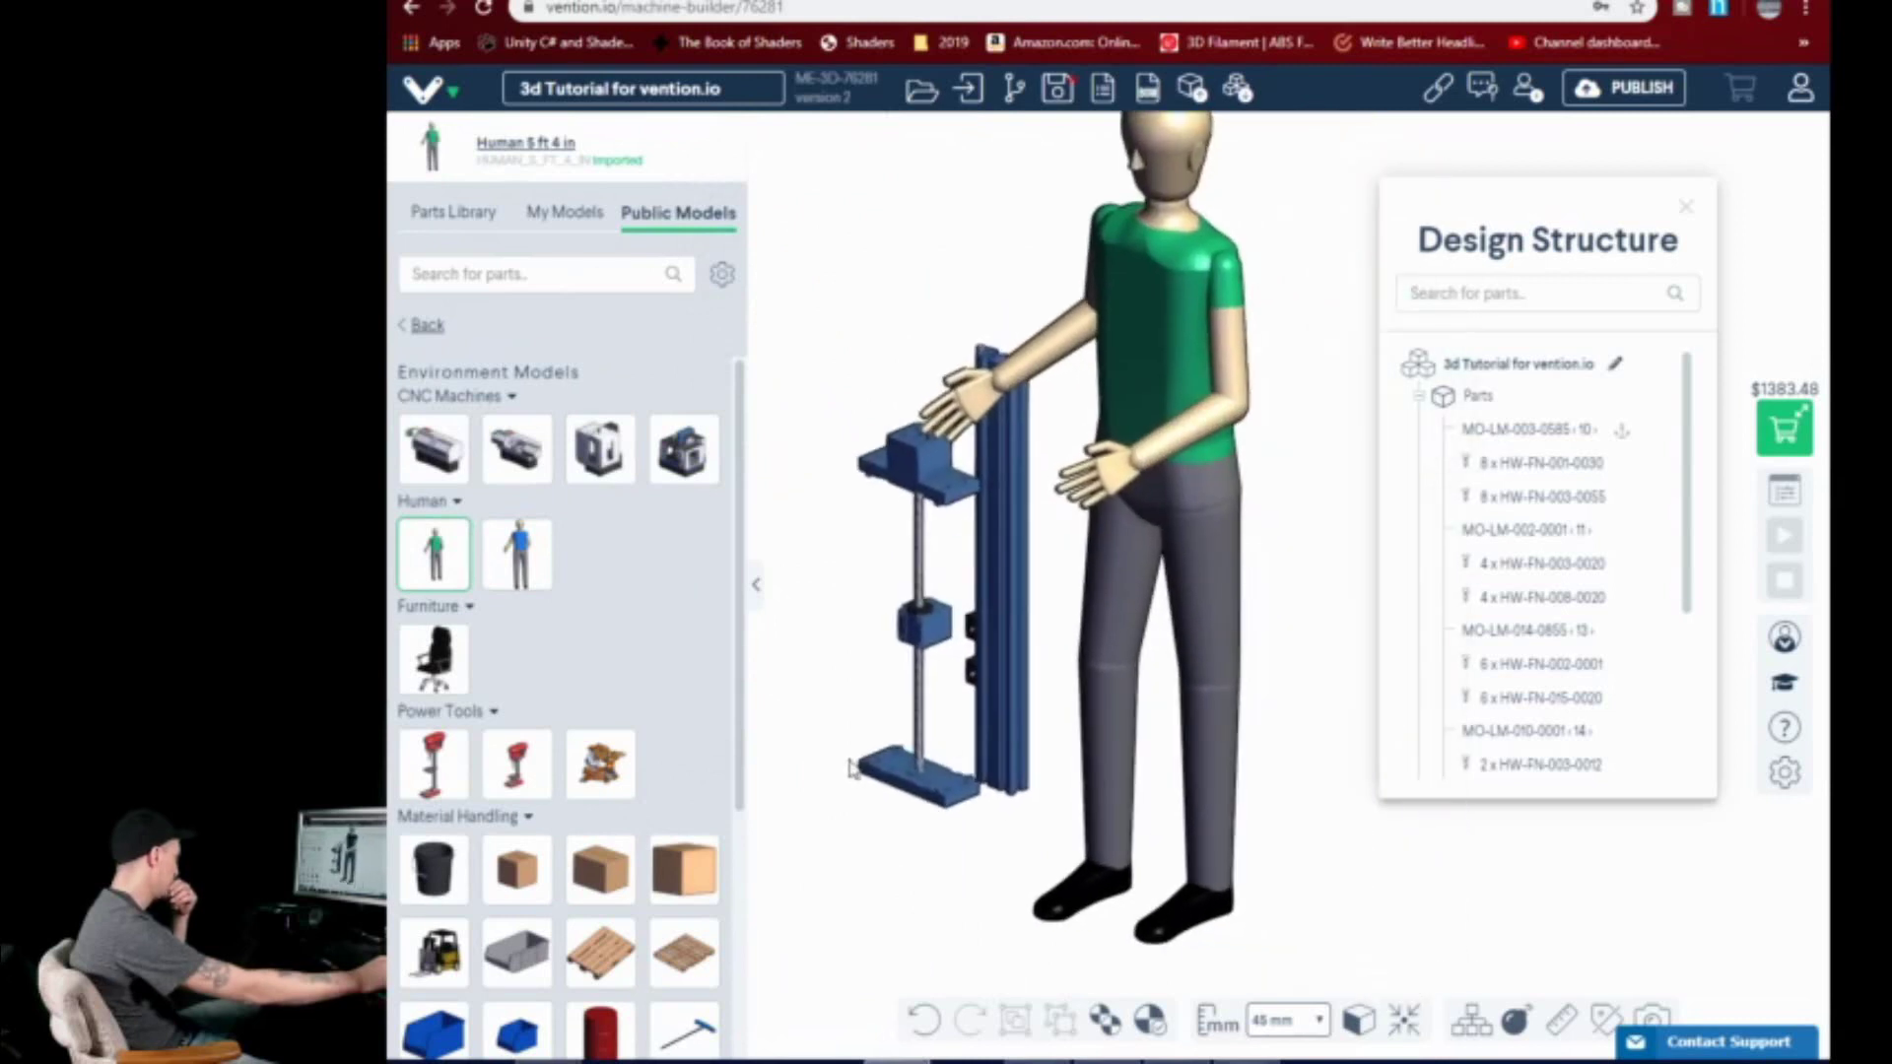
pyautogui.click(1130, 642)
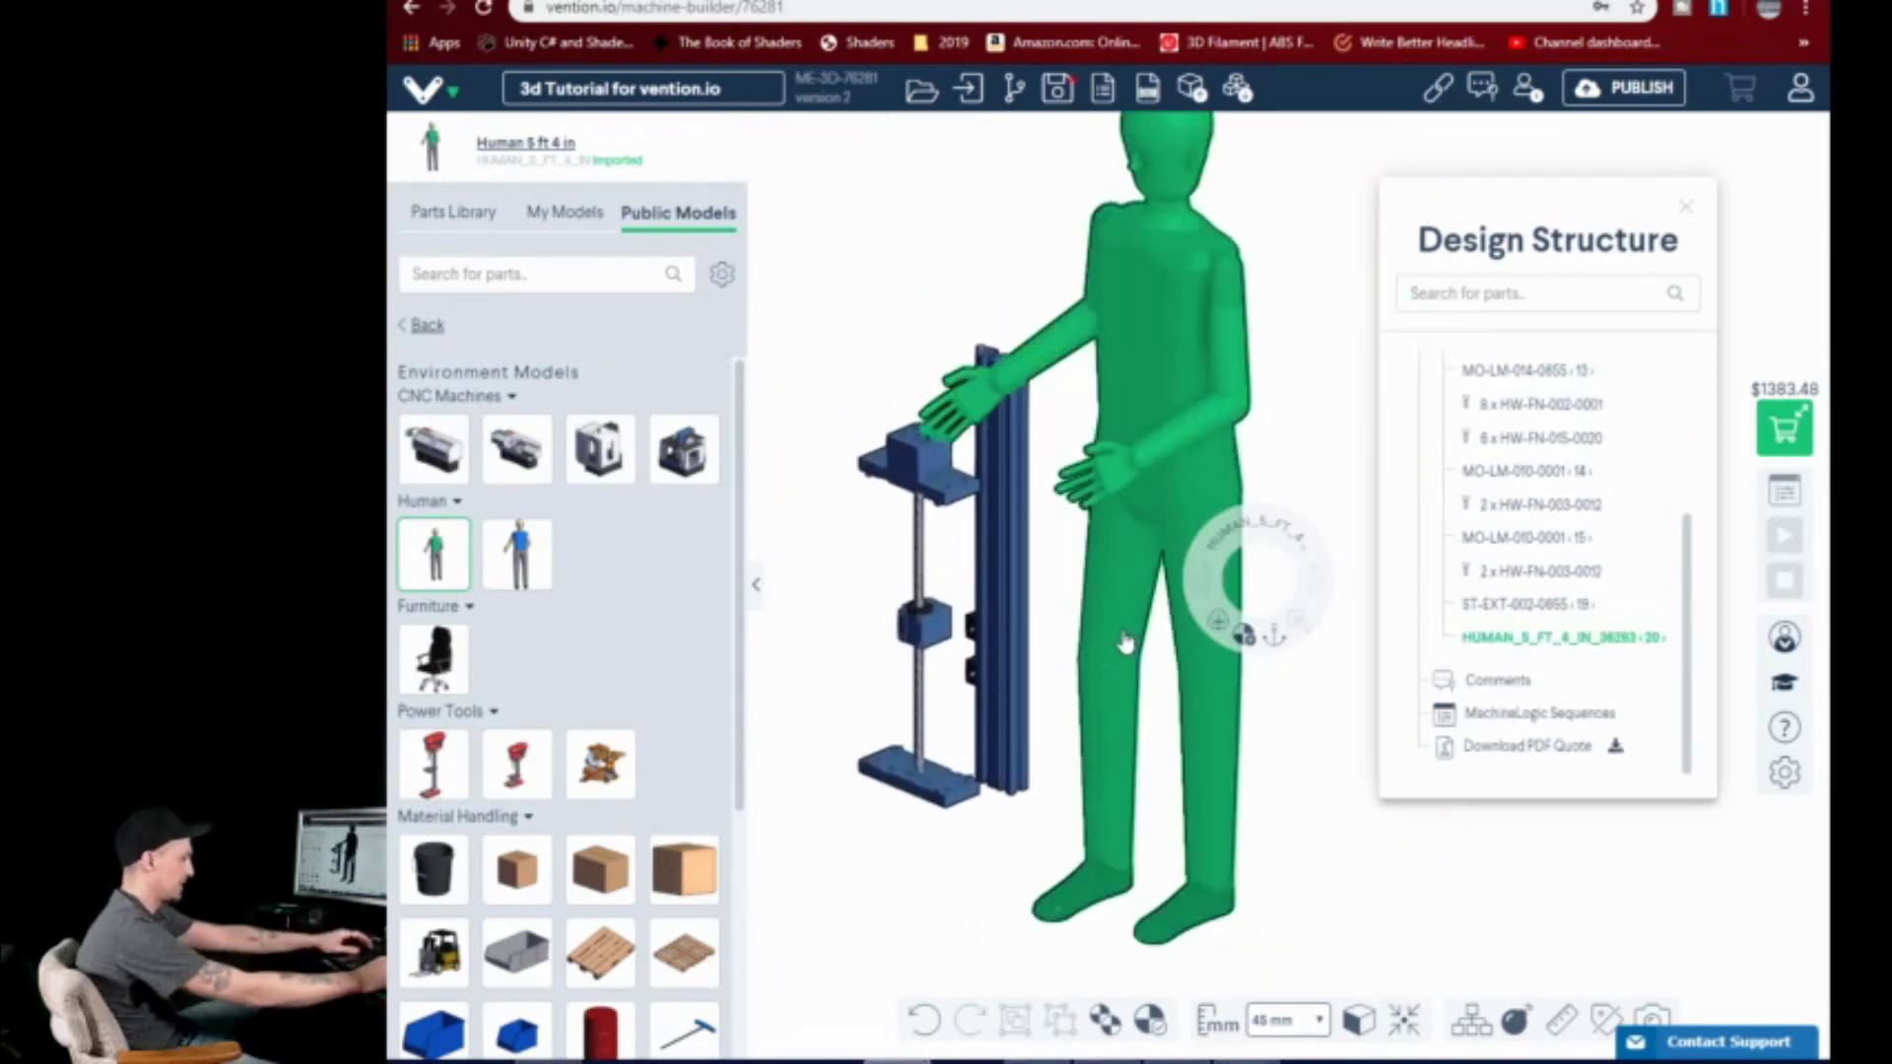
pyautogui.press('Delete')
# - Look through the public Environment Models, Control & Motors, End-of-Arm Tools and Conveyors categories
pyautogui.click(519, 892)
pyautogui.scroll(-4, 518, 899)
pyautogui.scroll(4, 518, 899)
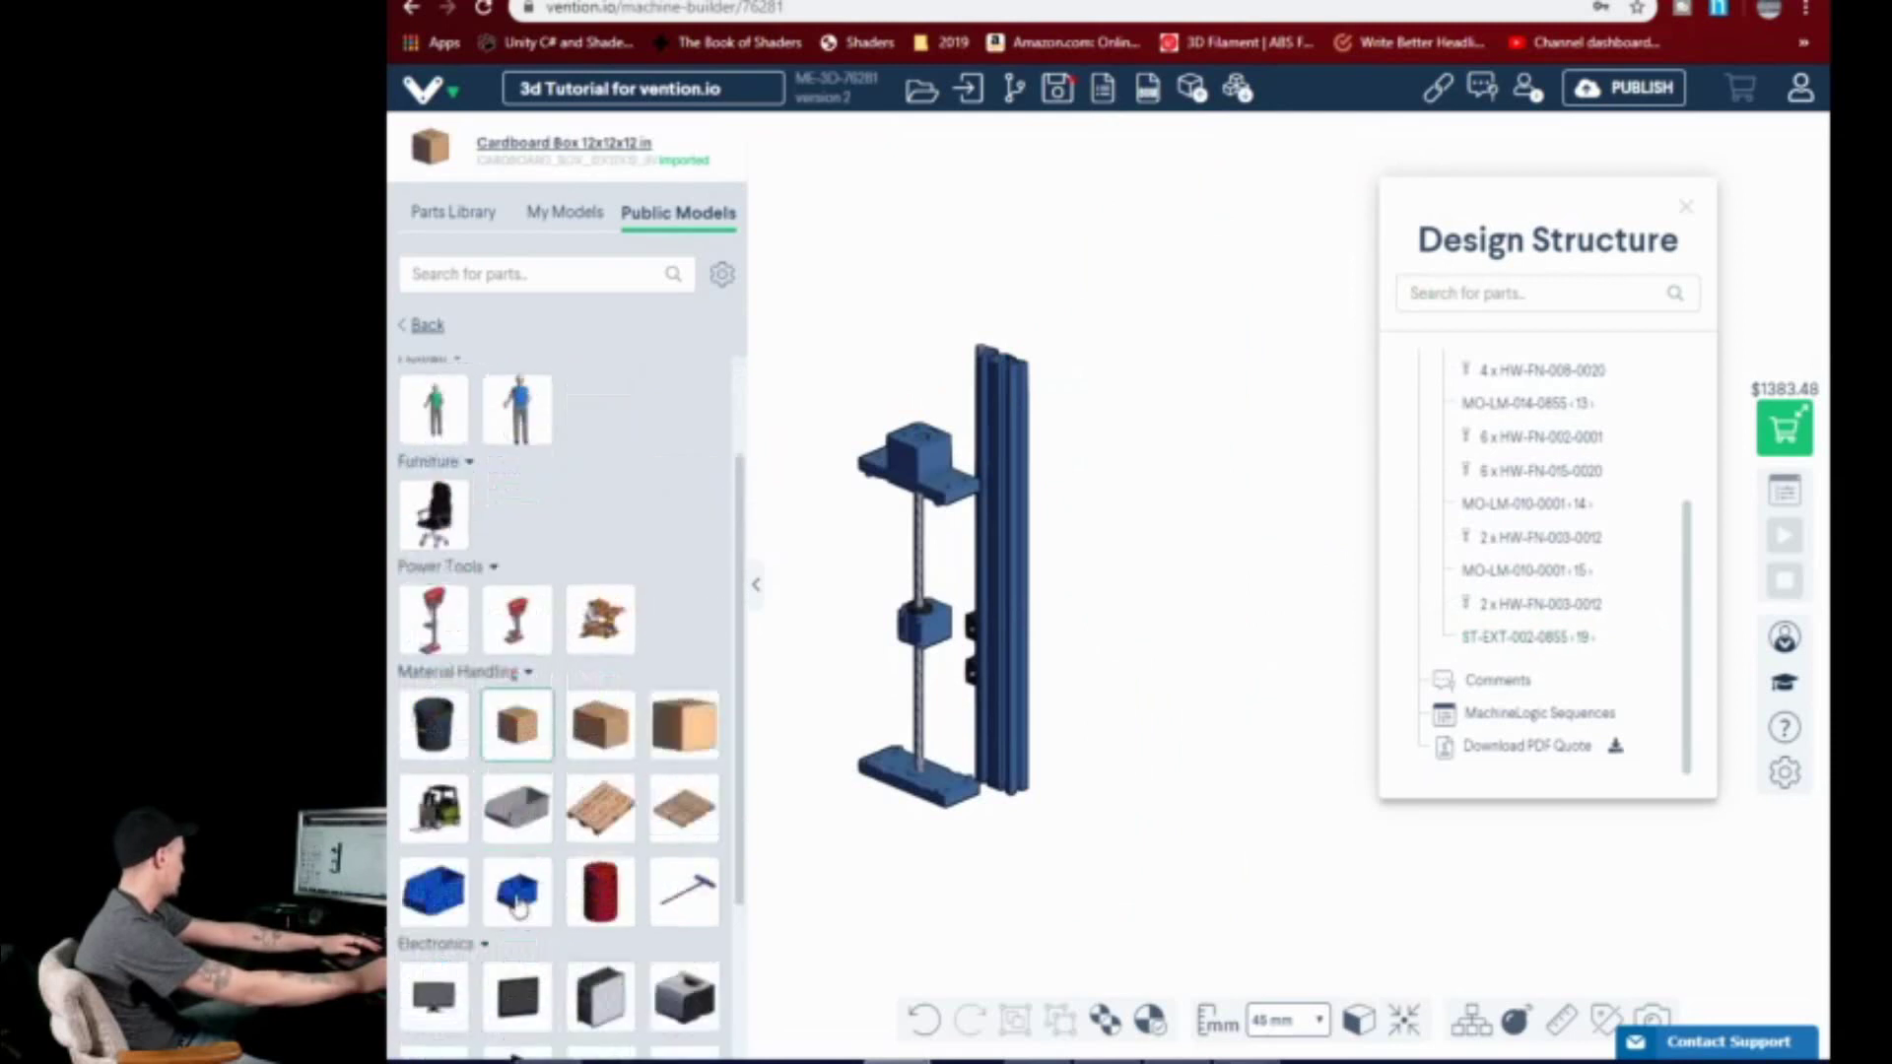
pyautogui.click(518, 914)
pyautogui.click(423, 326)
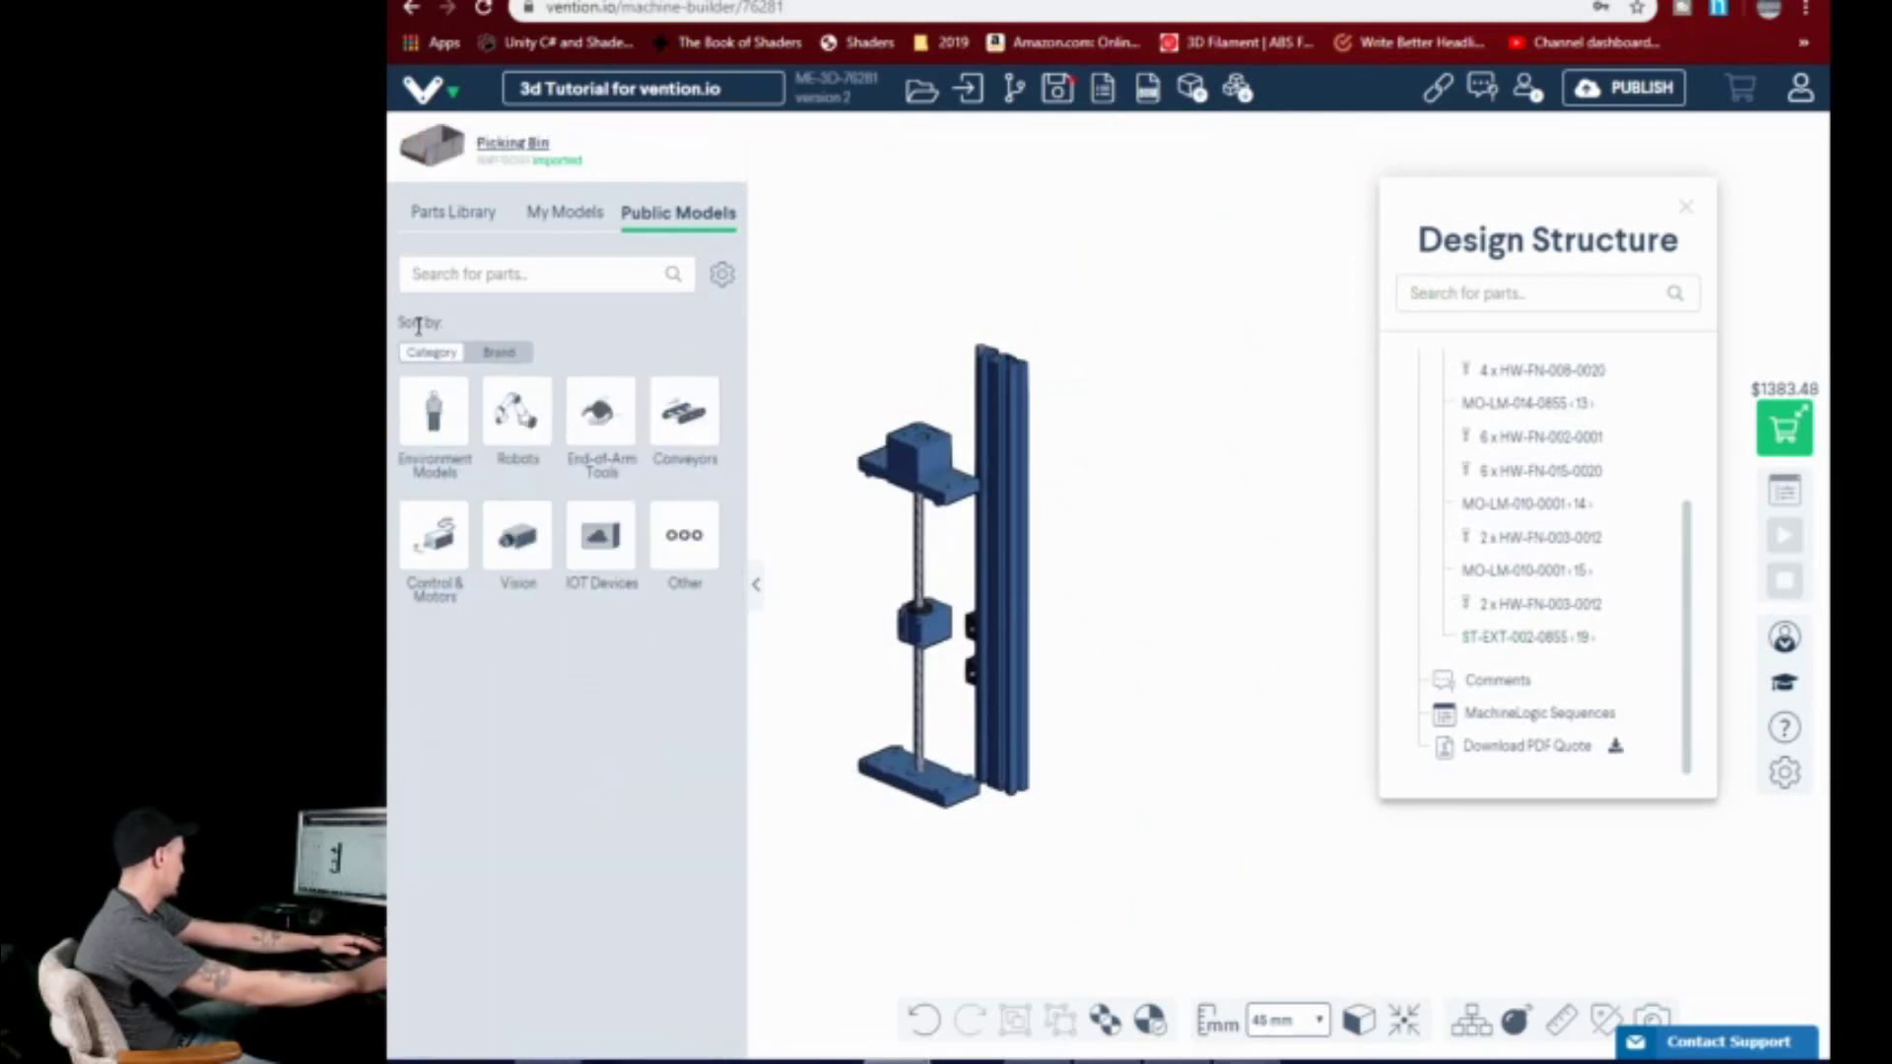
pyautogui.click(435, 558)
pyautogui.scroll(-2, 585, 688)
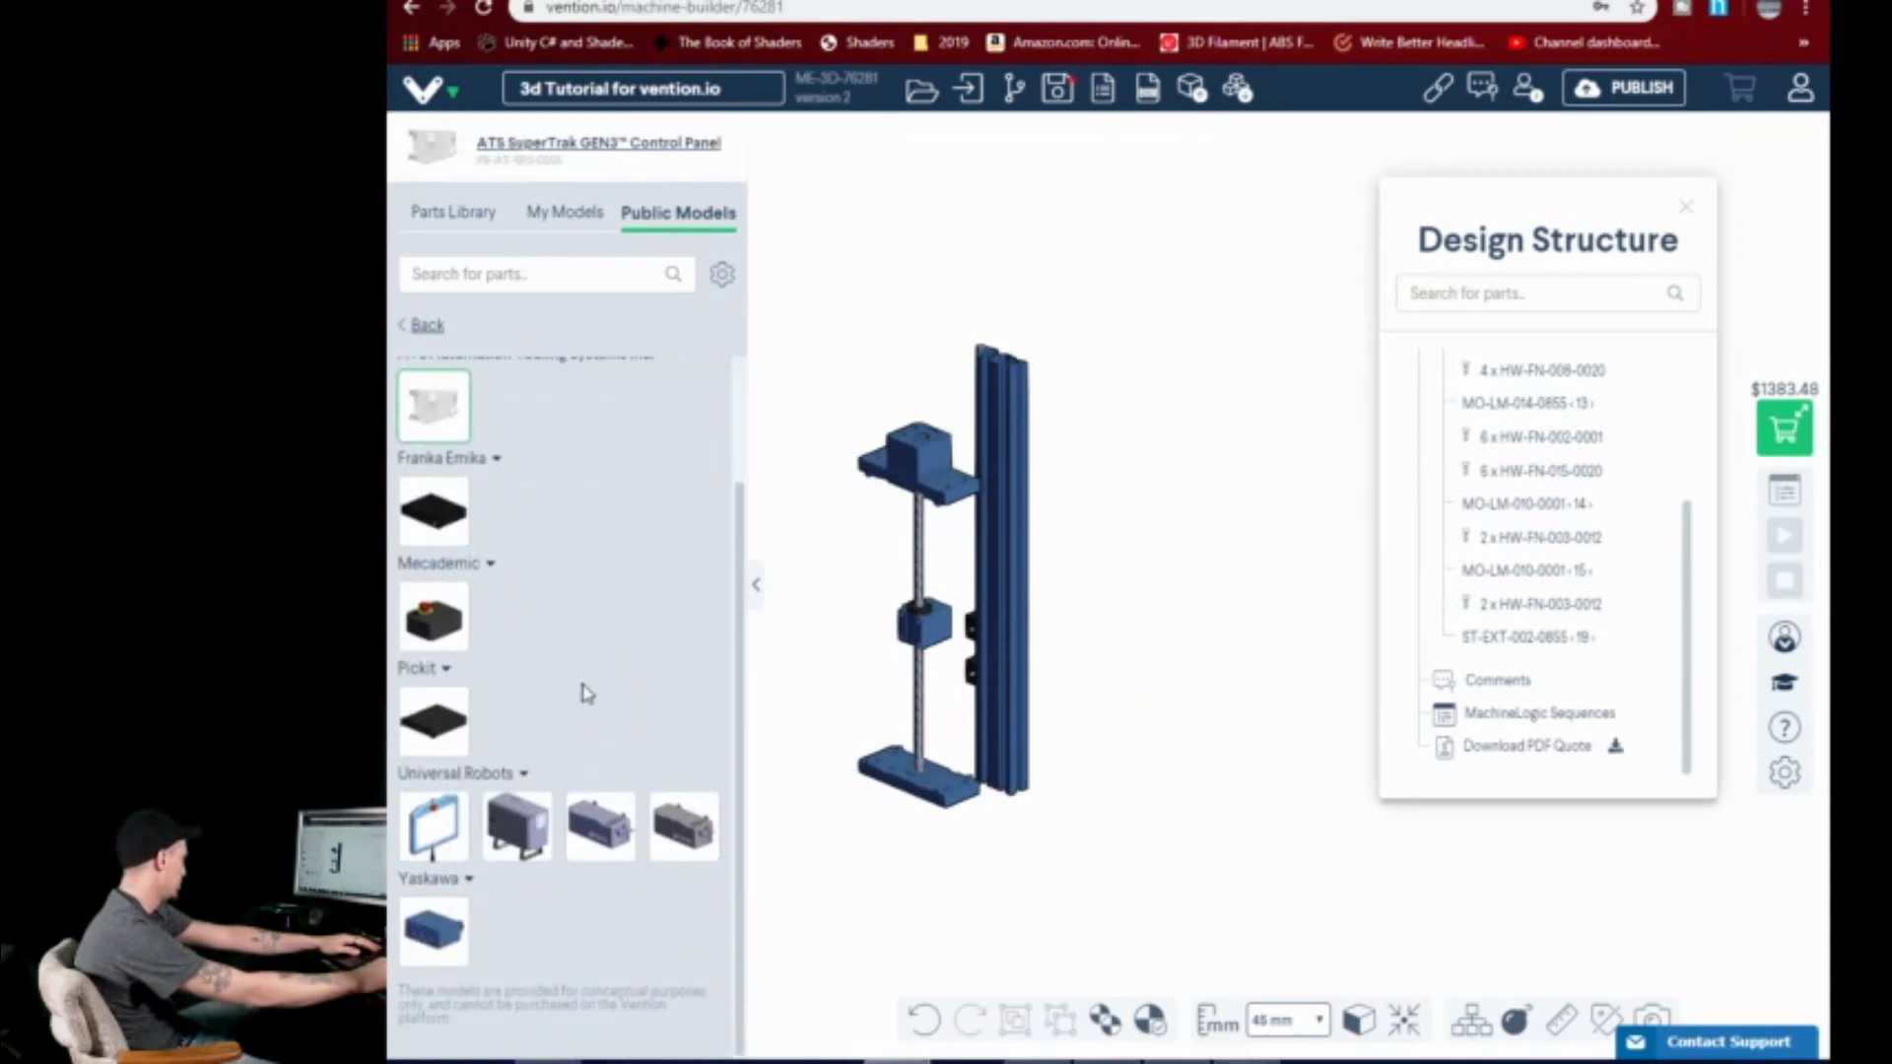
pyautogui.scroll(2, 483, 843)
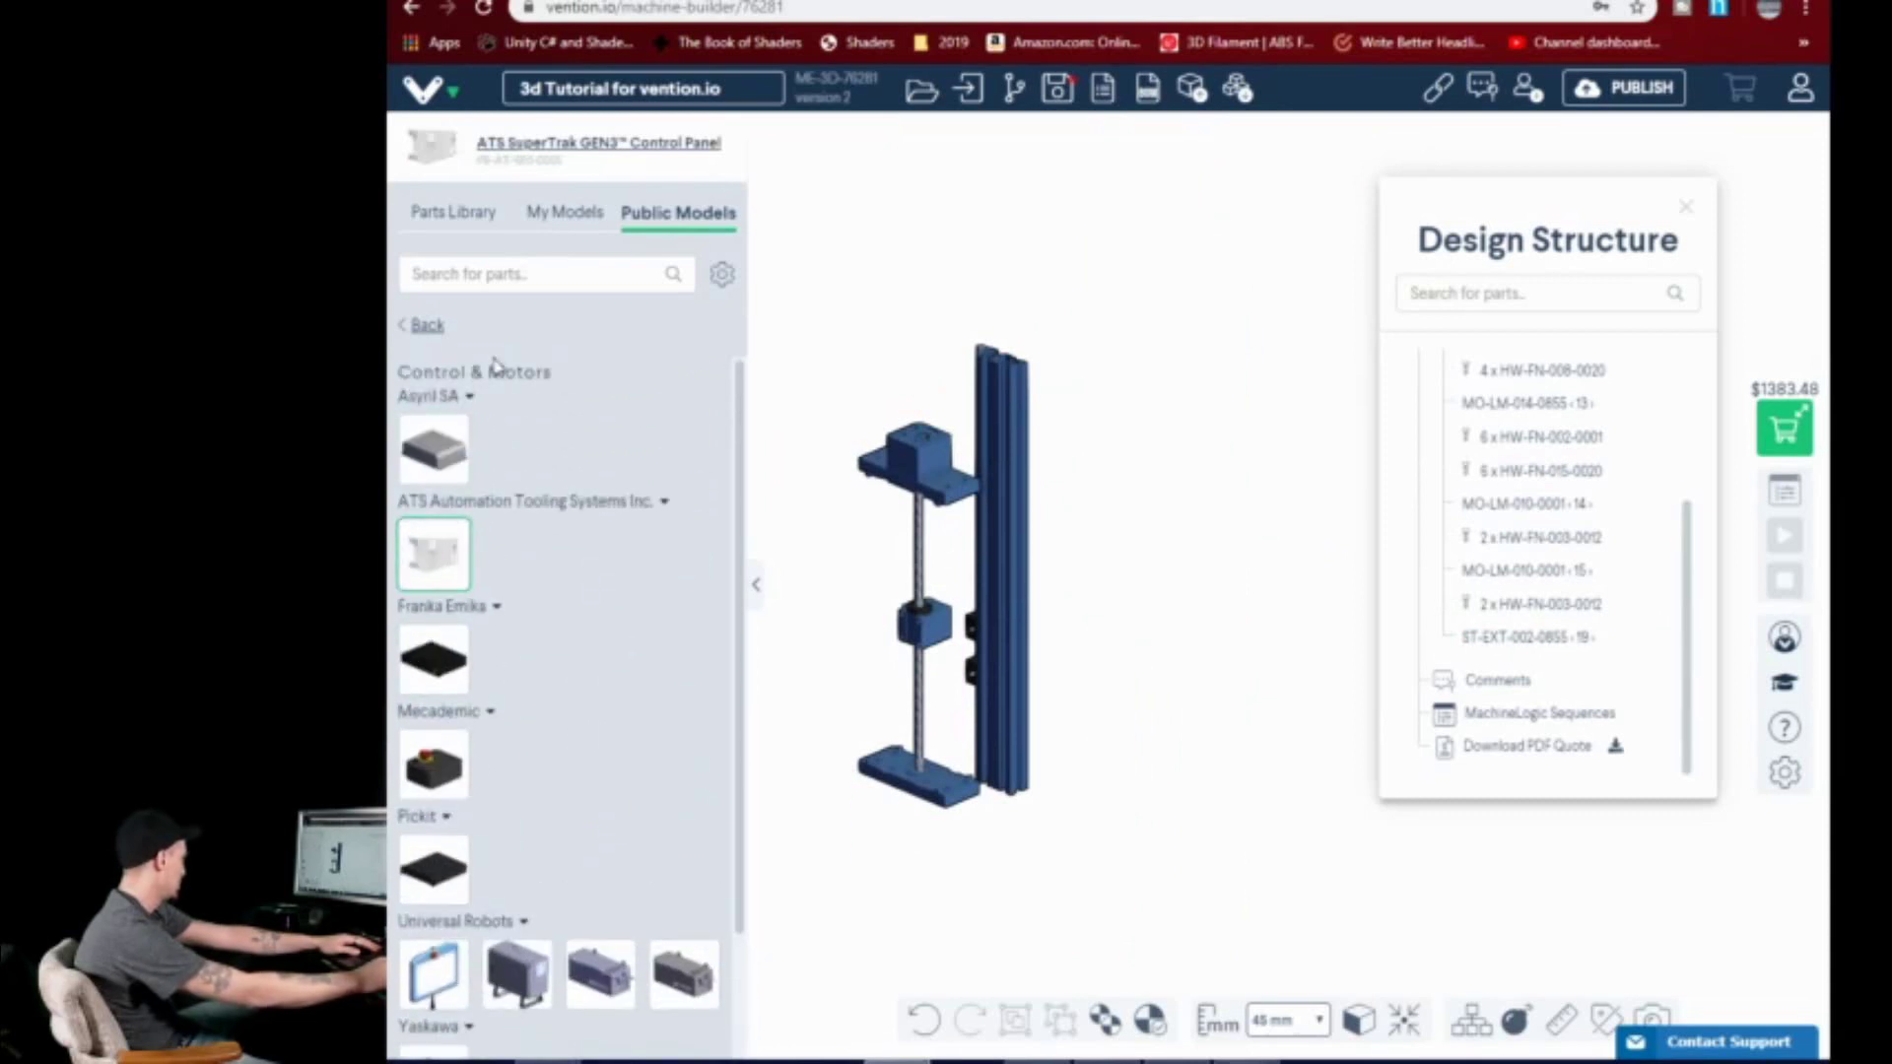
pyautogui.click(422, 330)
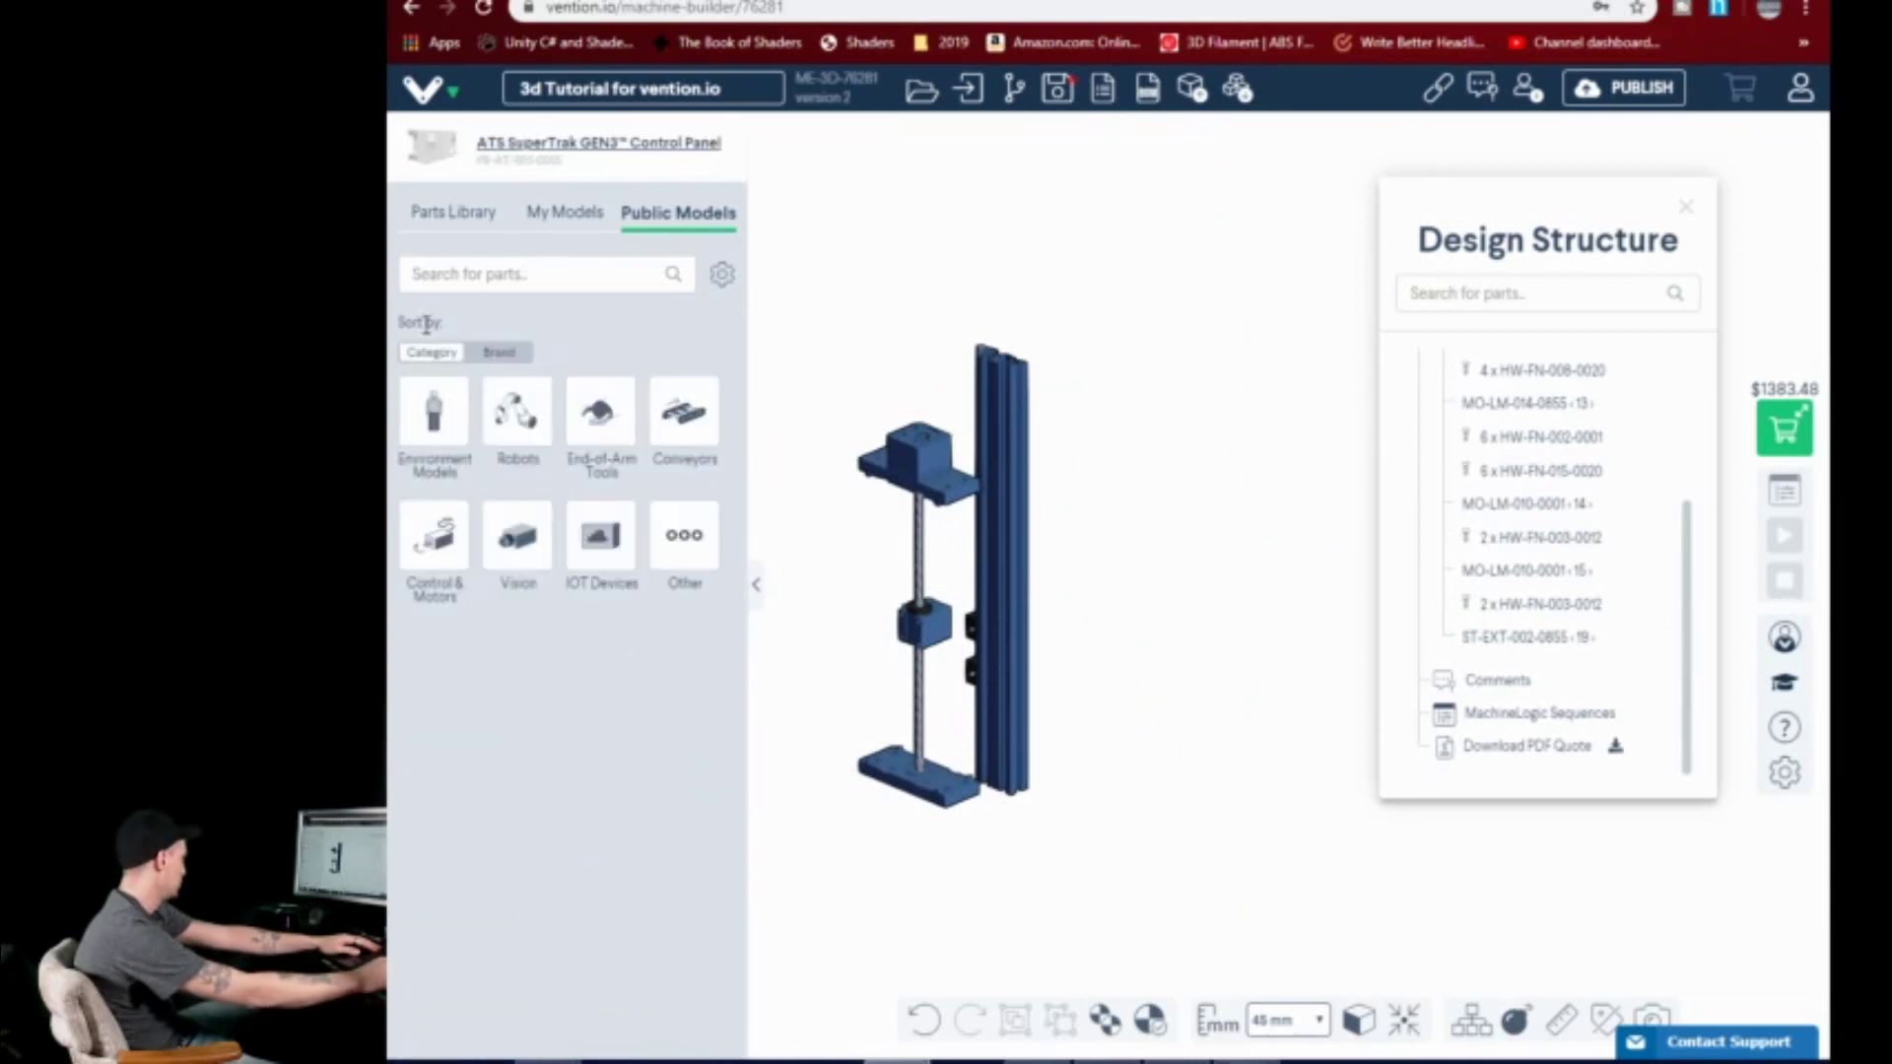
pyautogui.click(629, 424)
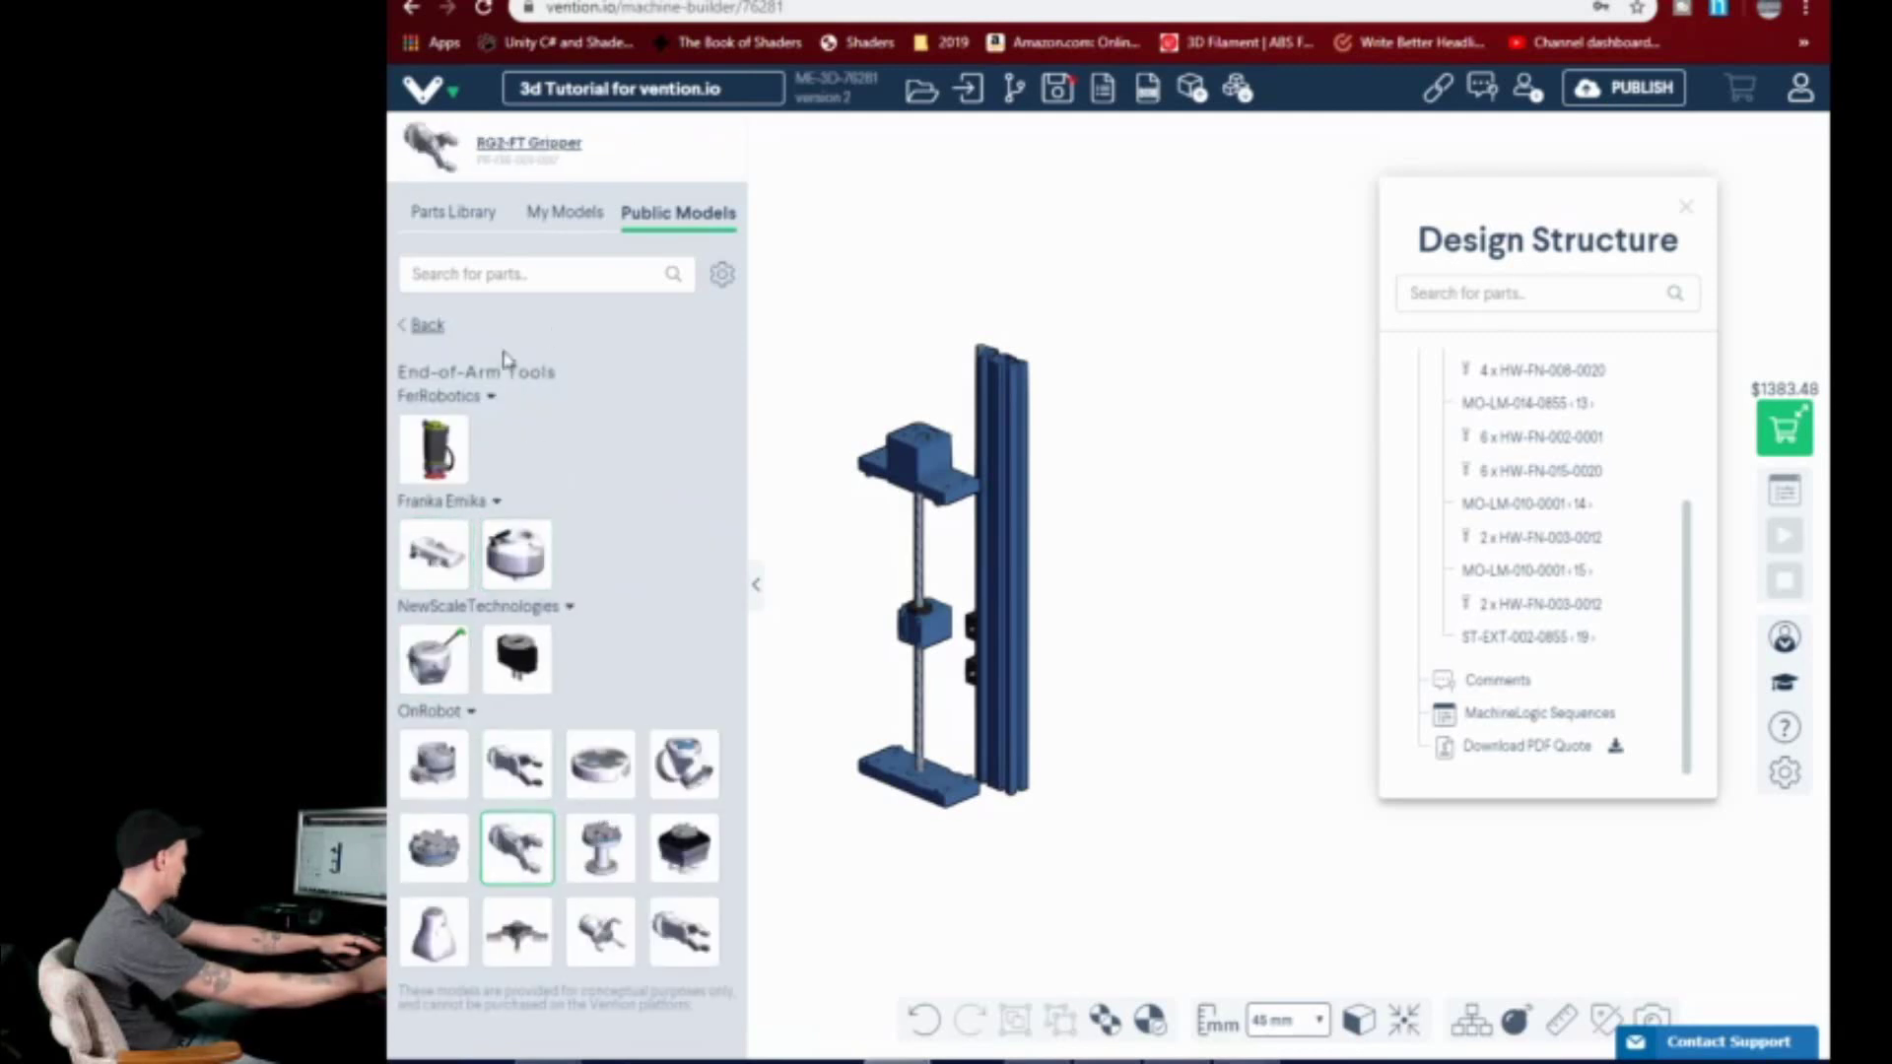
pyautogui.click(430, 328)
pyautogui.click(678, 421)
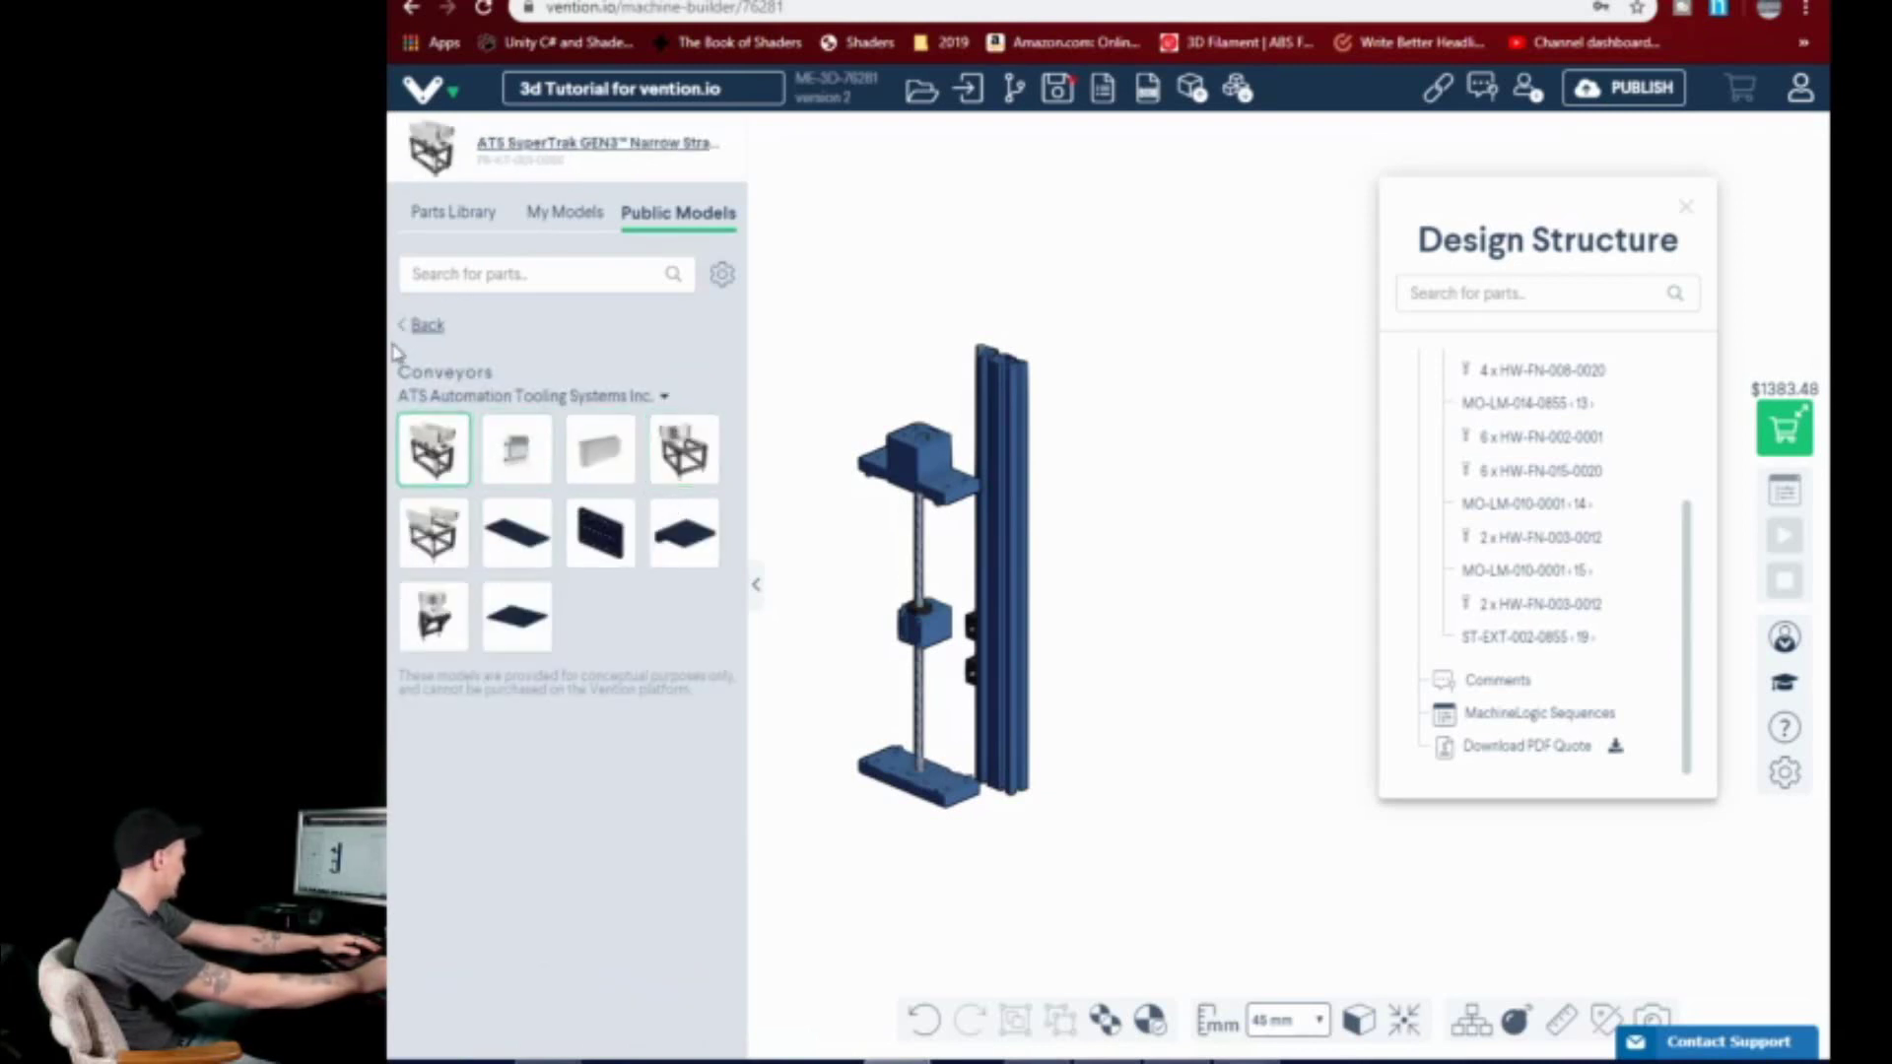
pyautogui.click(423, 325)
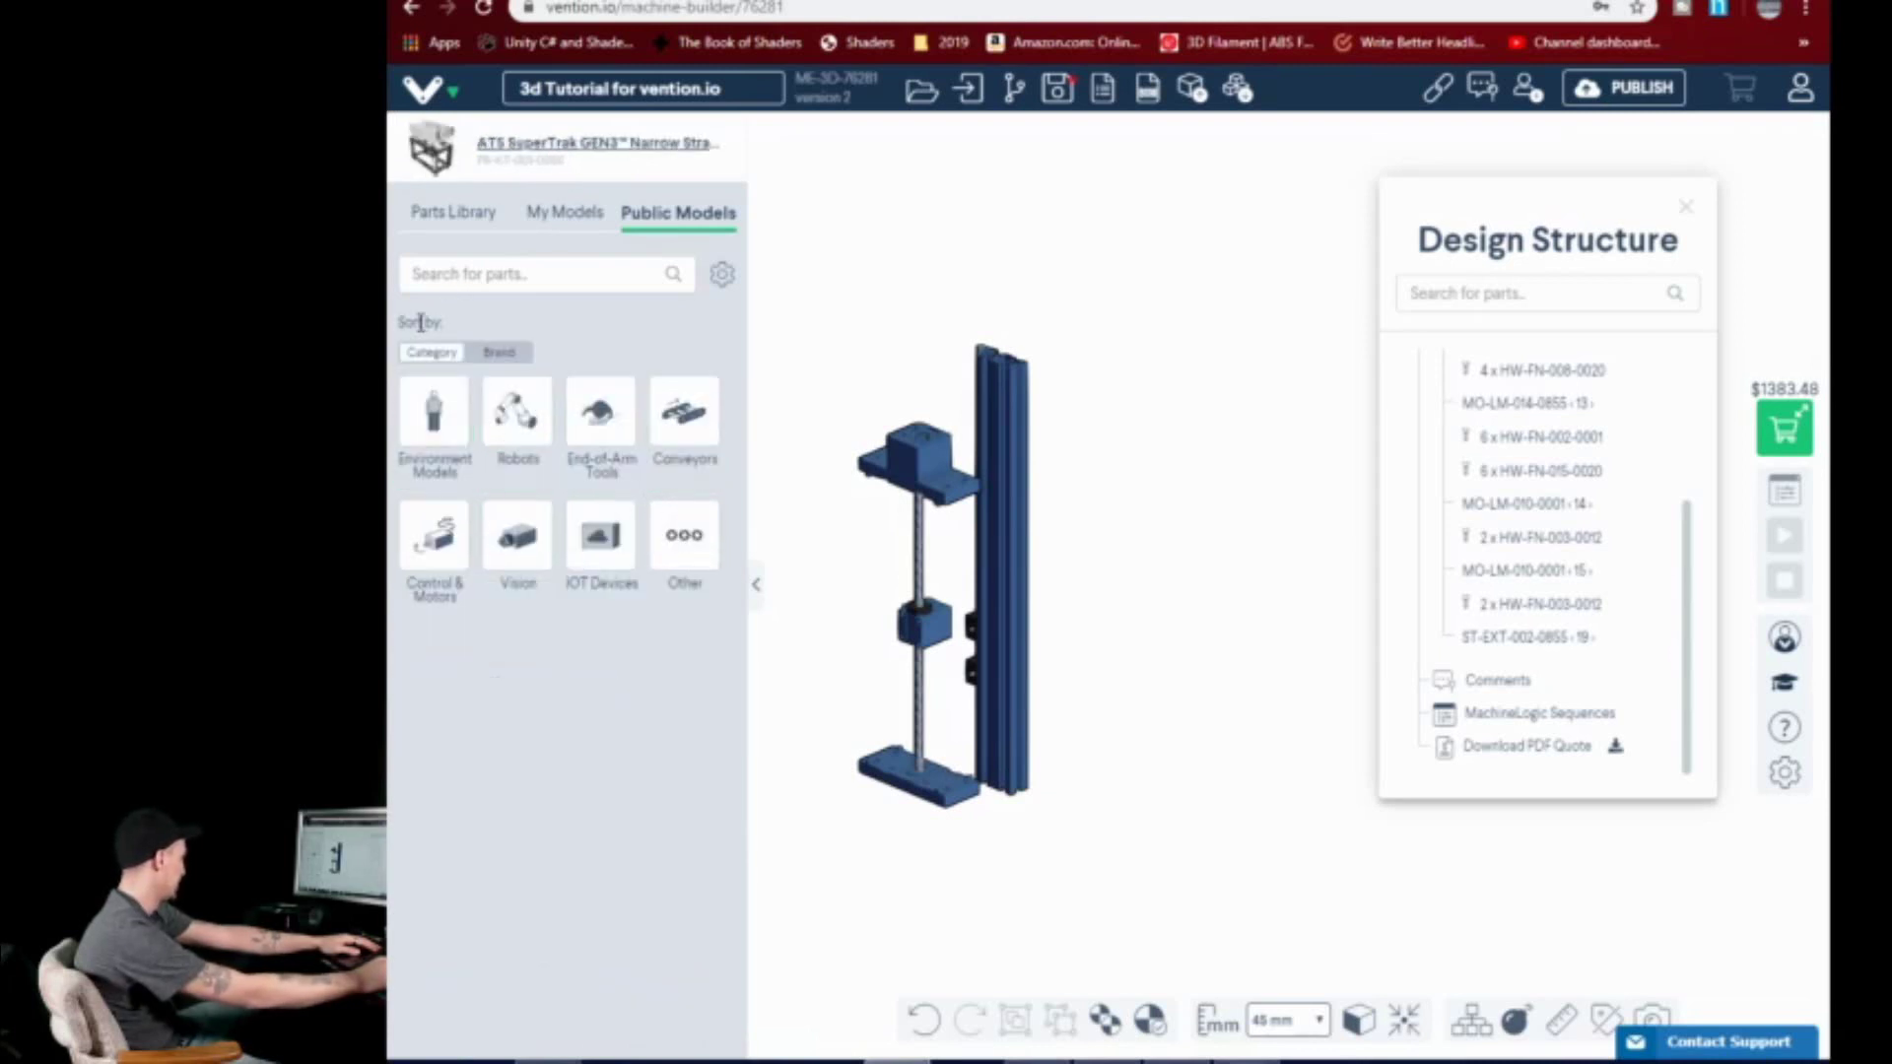
# - Place the roller conveyor VentionAssembly_18558 from My Models into the design over the vertical axis
pyautogui.click(581, 218)
pyautogui.scroll(-10, 644, 604)
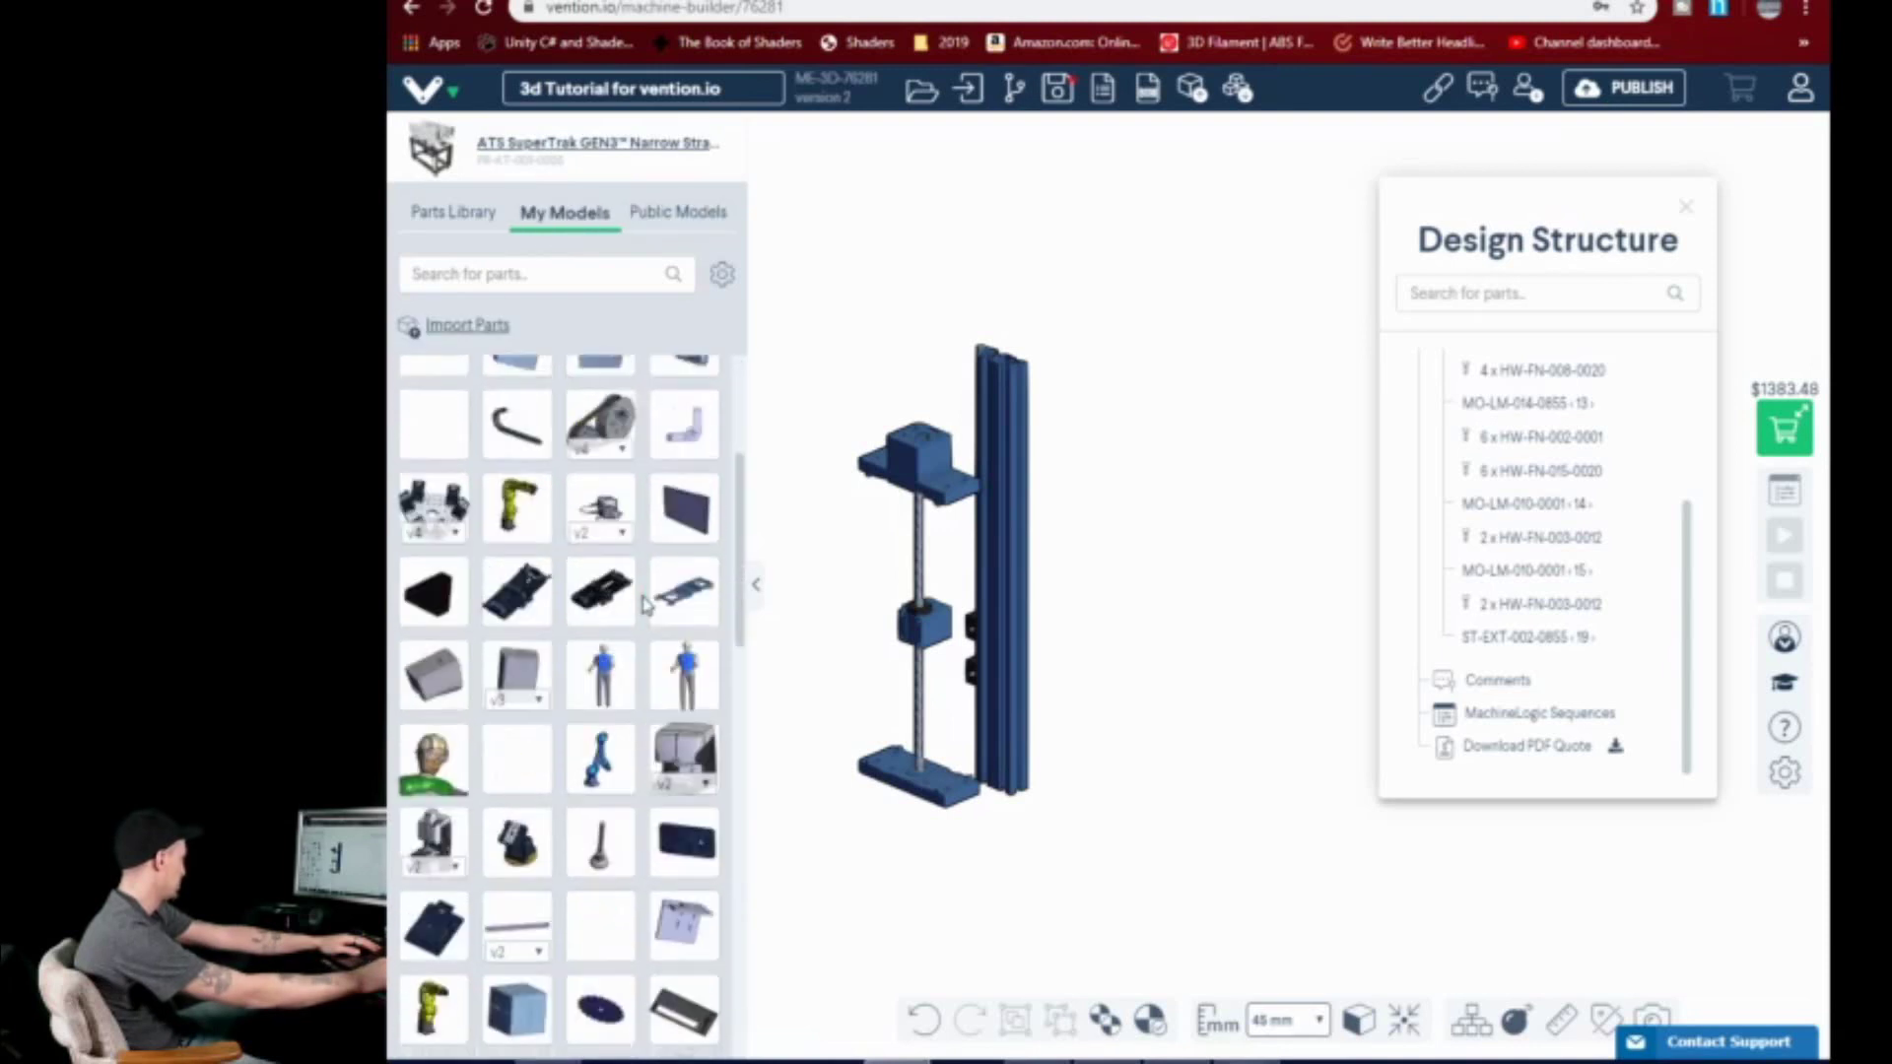
pyautogui.scroll(-3, 643, 604)
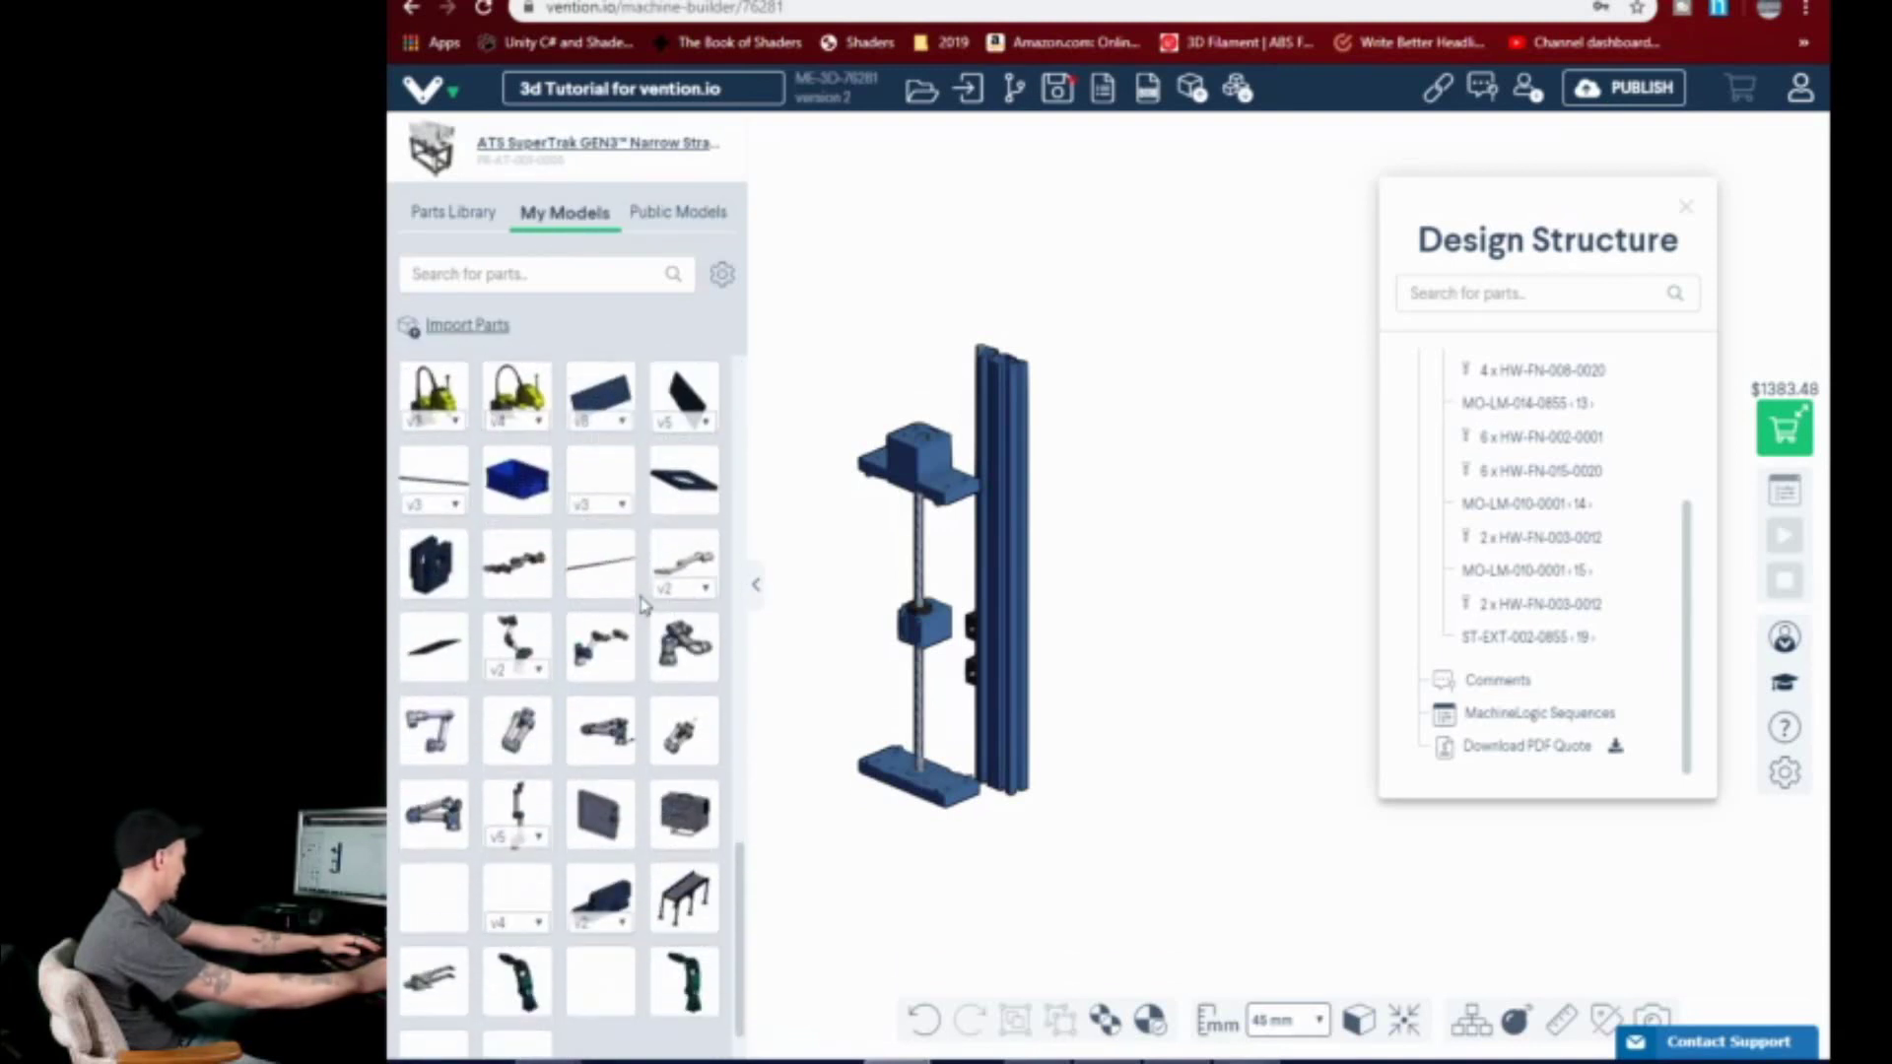
pyautogui.scroll(4, 601, 617)
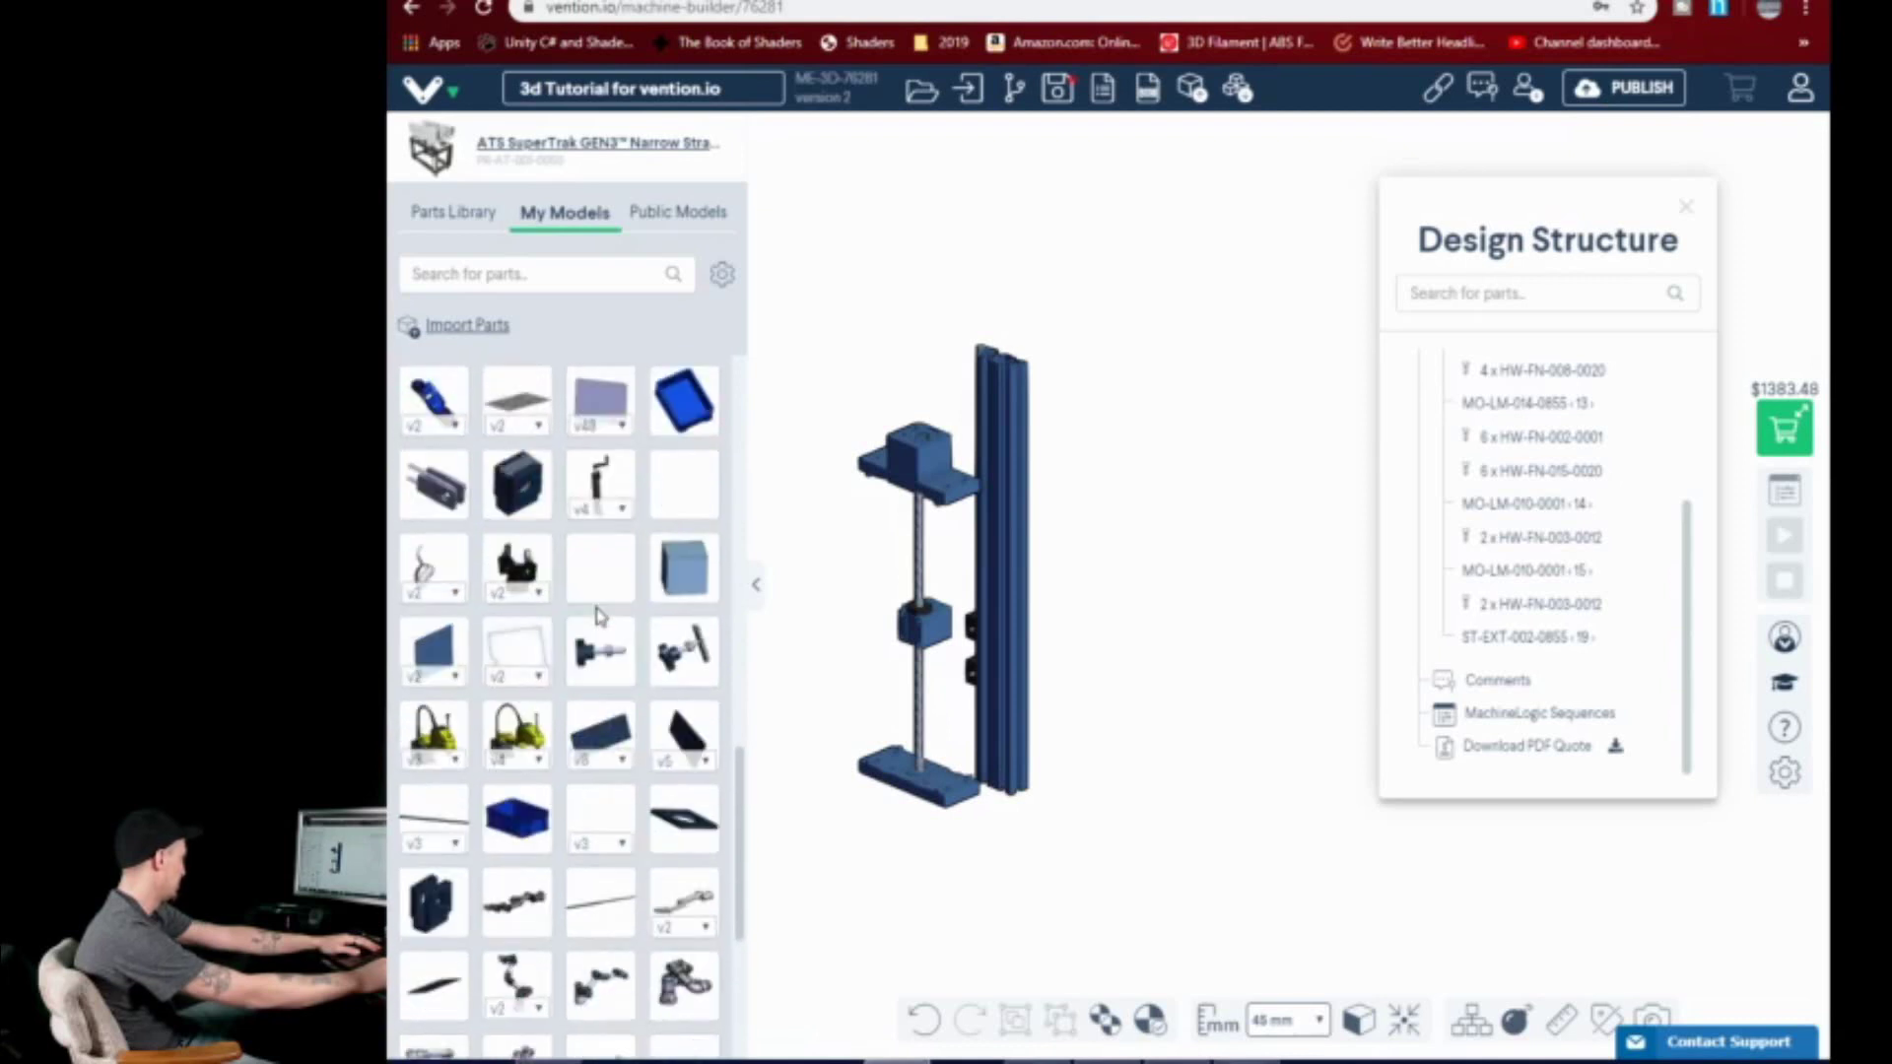
pyautogui.click(613, 760)
pyautogui.click(611, 820)
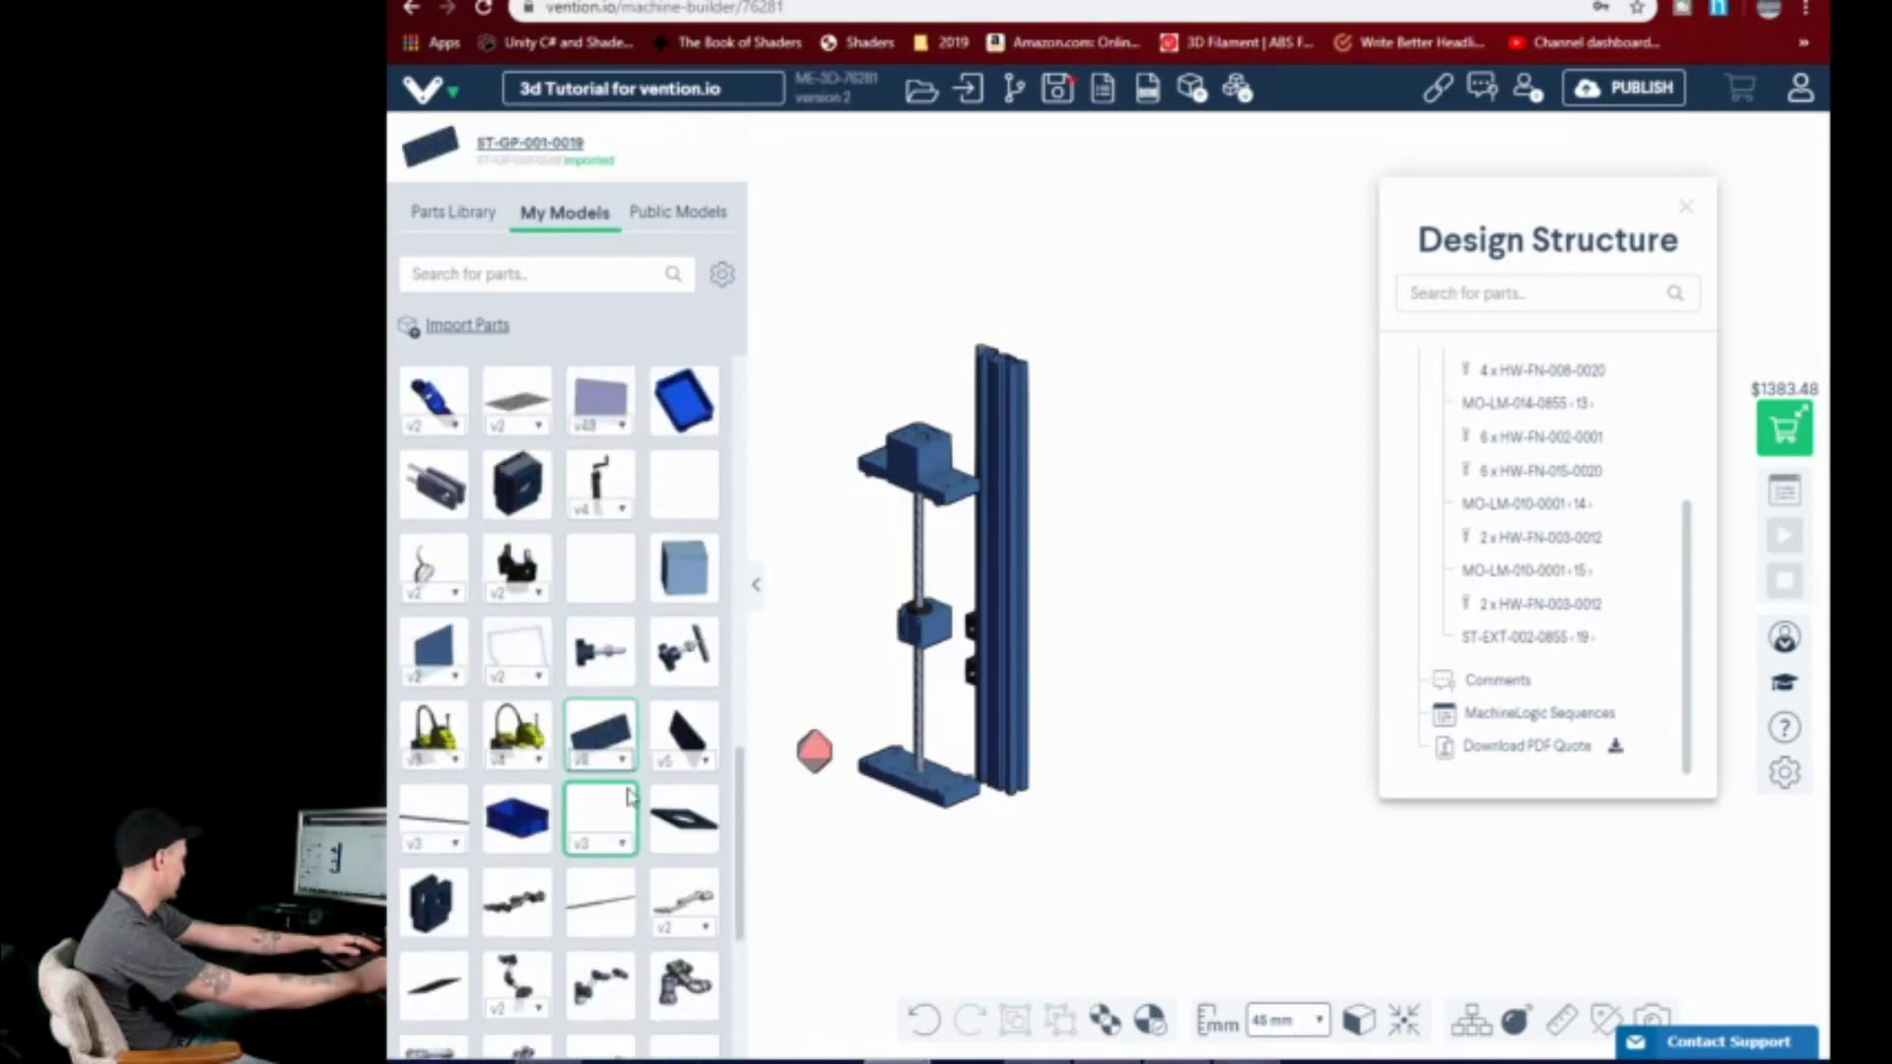
pyautogui.scroll(-5, 522, 739)
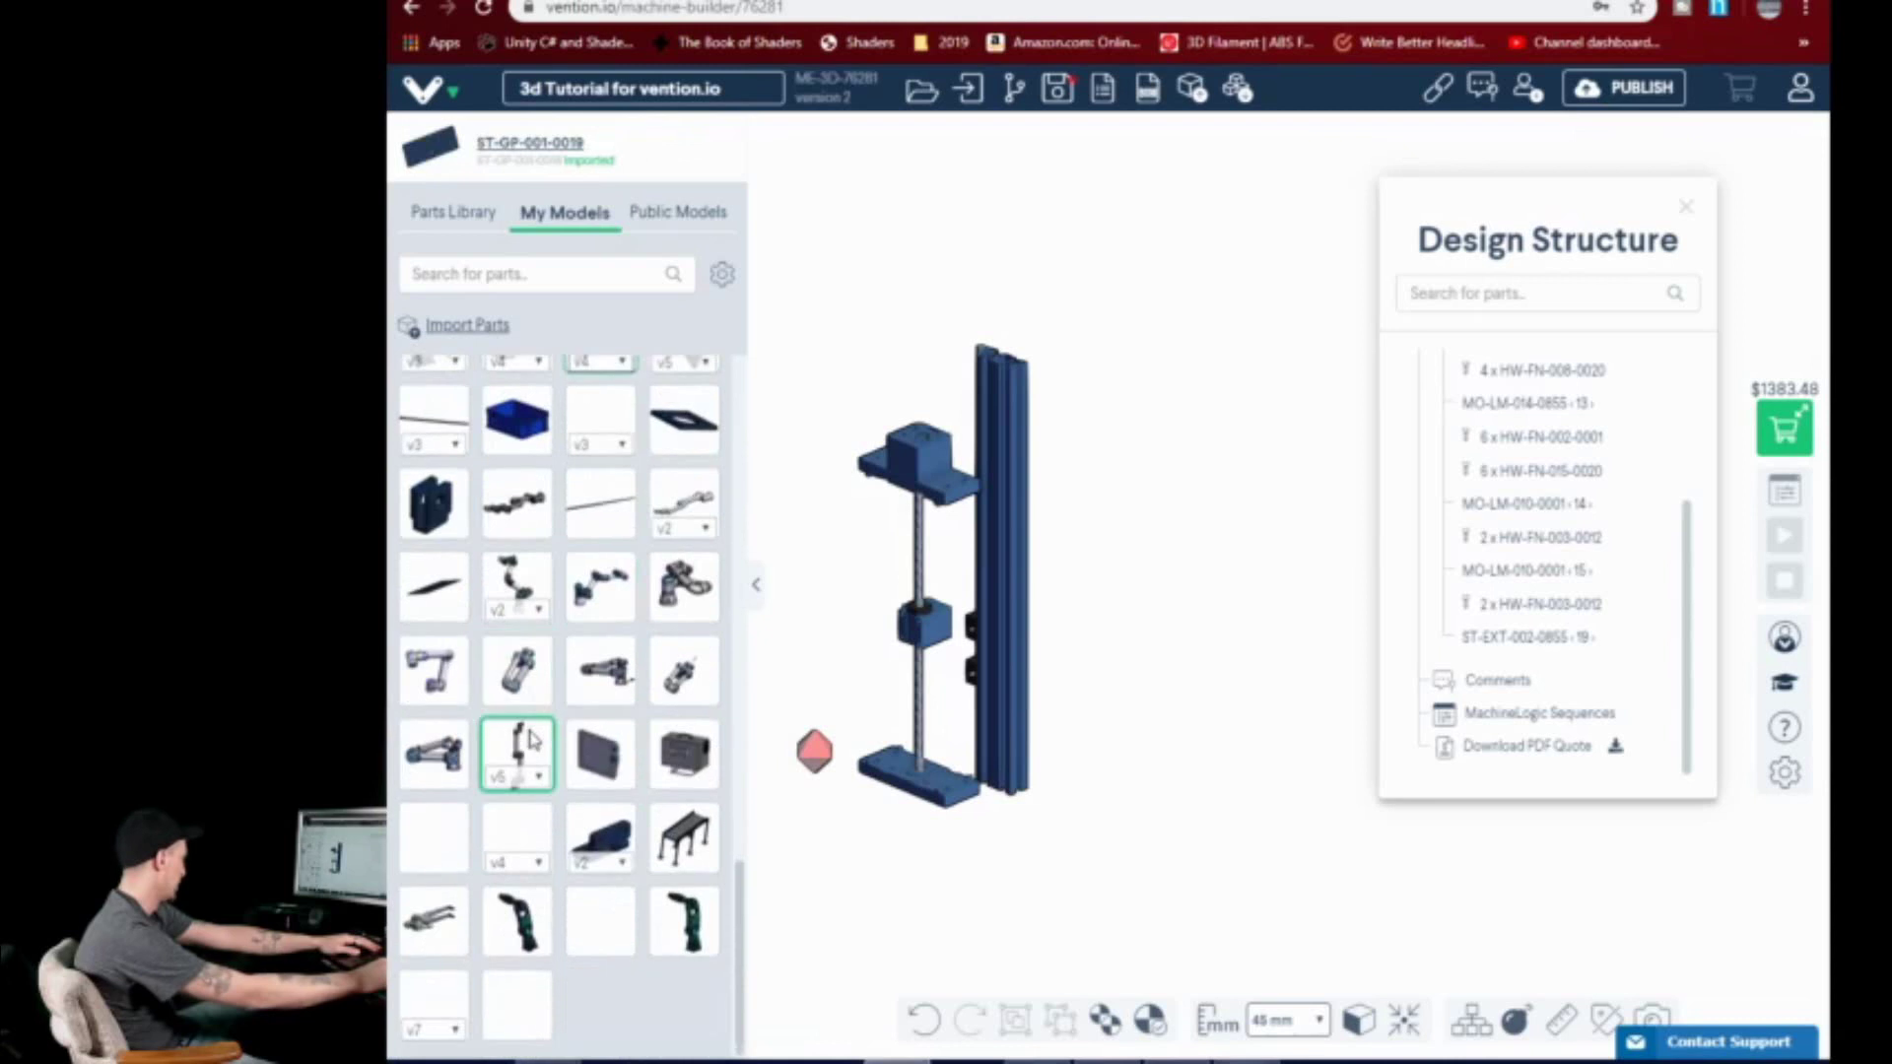
pyautogui.click(702, 854)
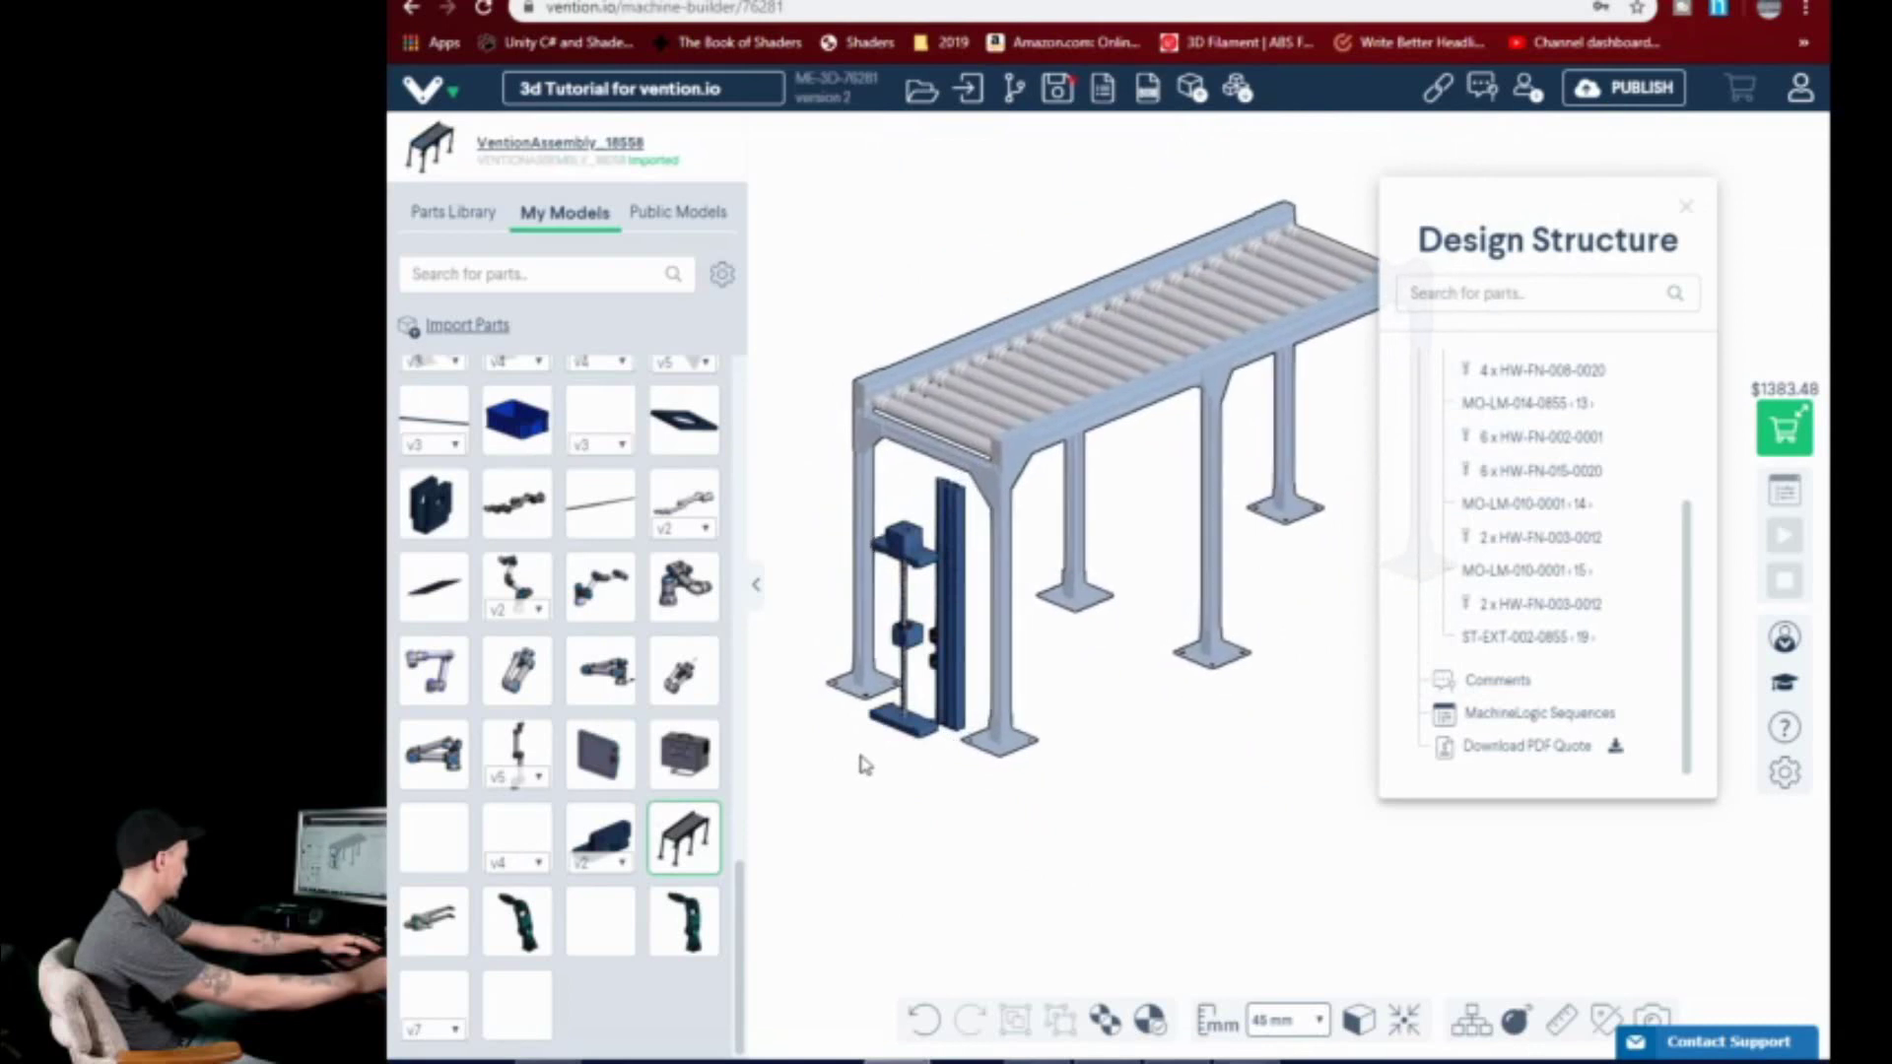
pyautogui.click(863, 764)
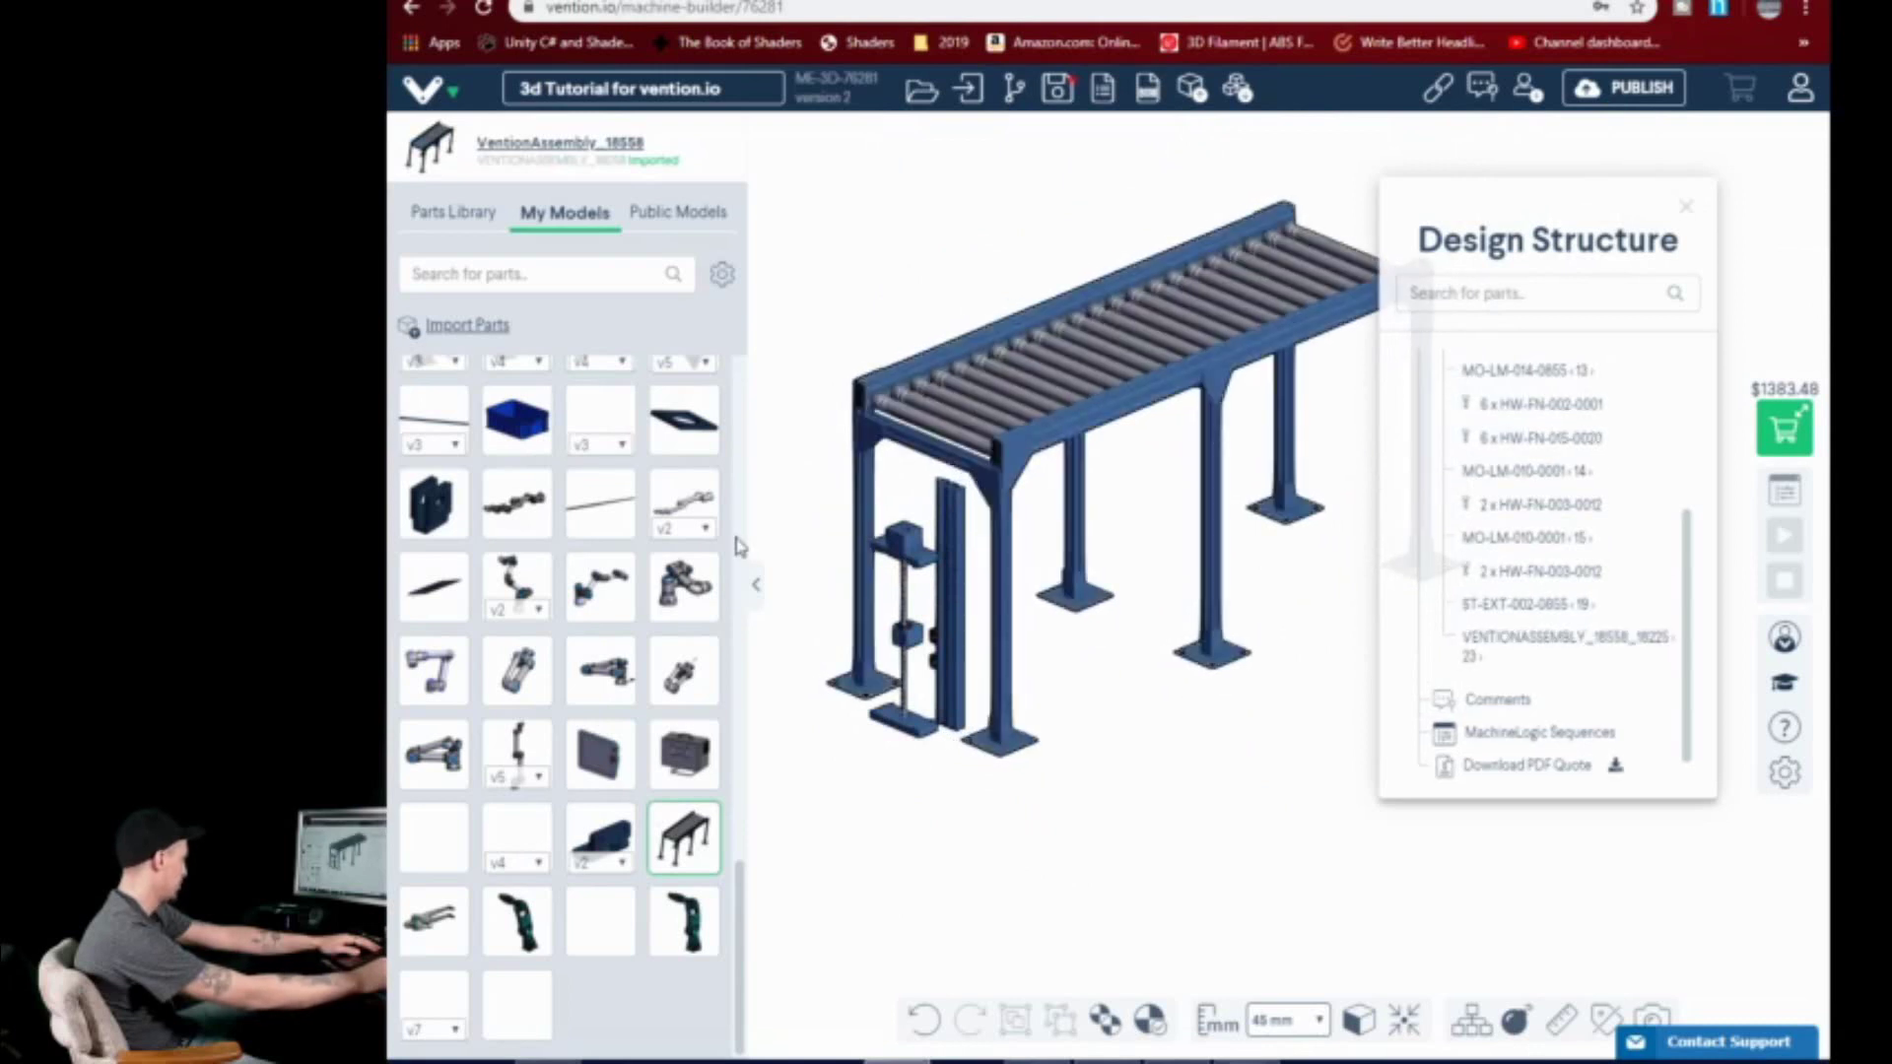